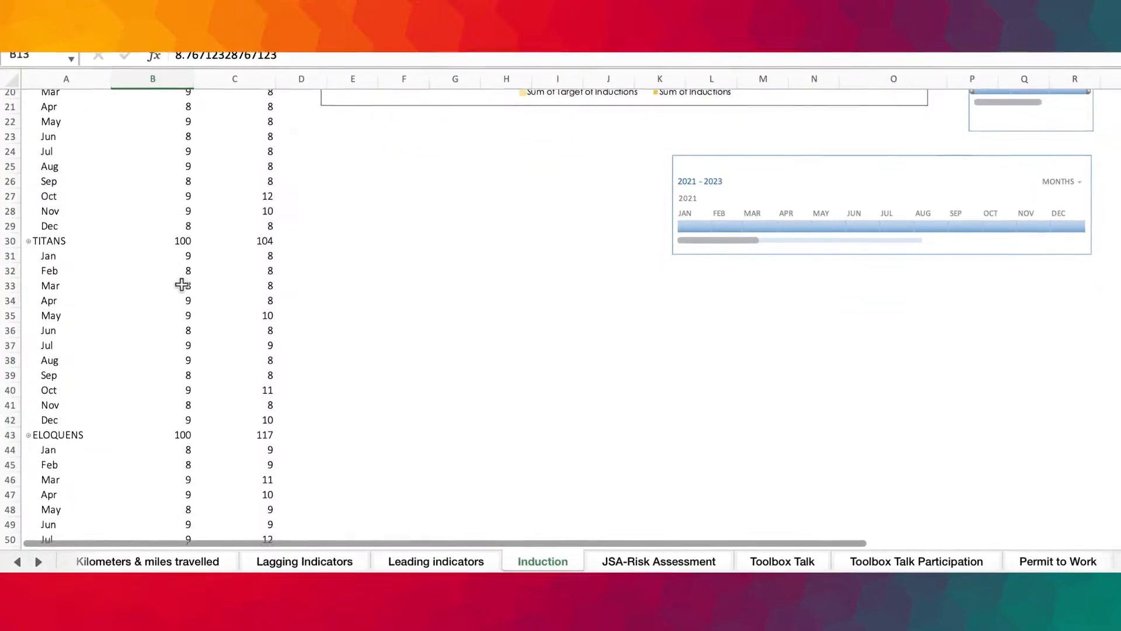
Filter the Induction pivot table and chart to the companies ELOQUENS, MATSFIELD and SHEQXEL
scroll(181, 287, up, 15)
click(1011, 204)
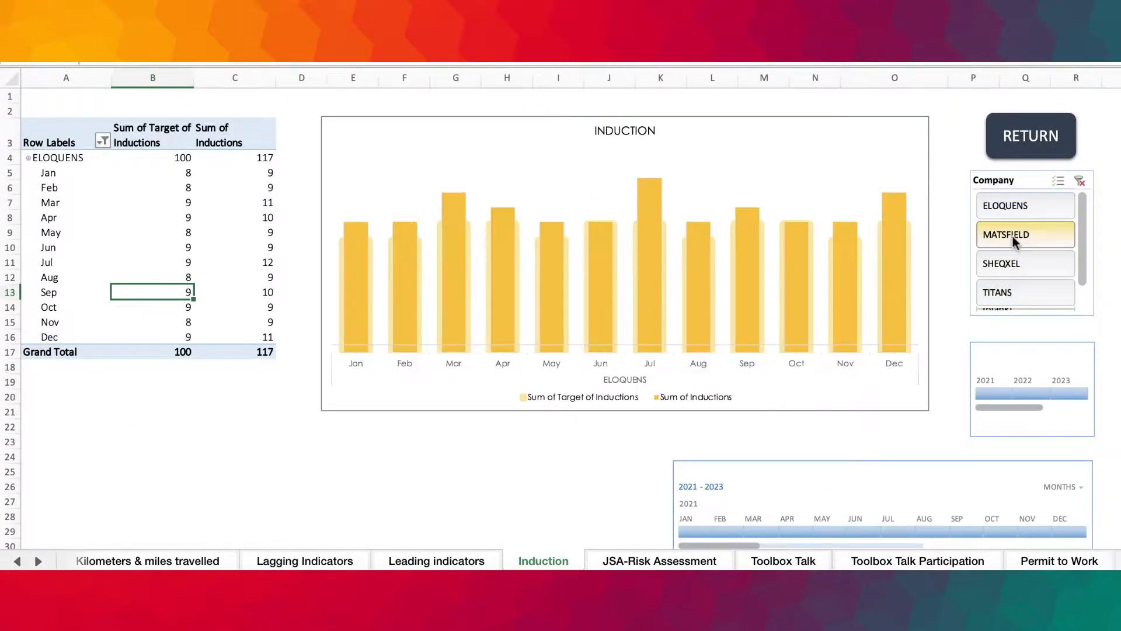
click(1011, 234)
click(1018, 262)
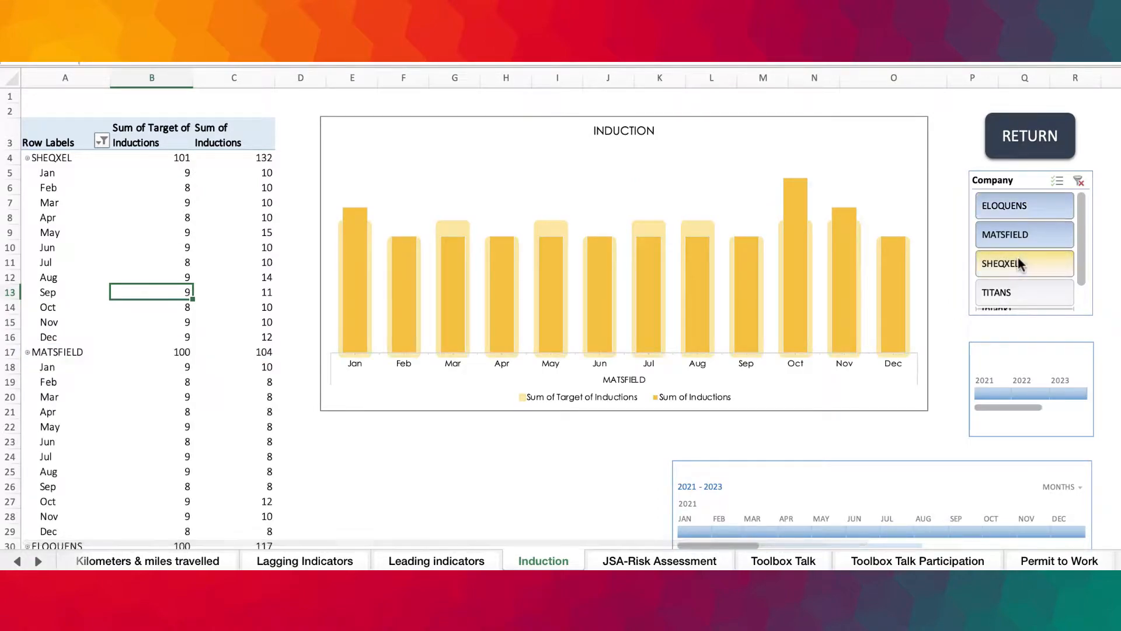
Group the Induction pivot table's dates by years and add TITANS to the company filter
right_click(49, 268)
click(98, 380)
click(70, 454)
click(170, 529)
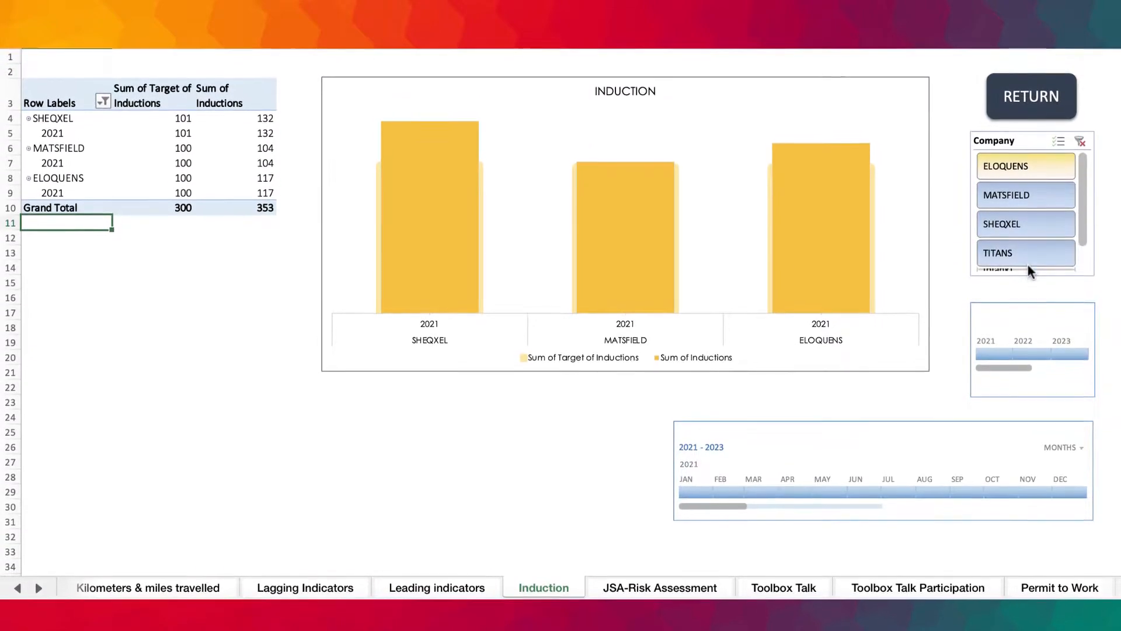
click(1028, 265)
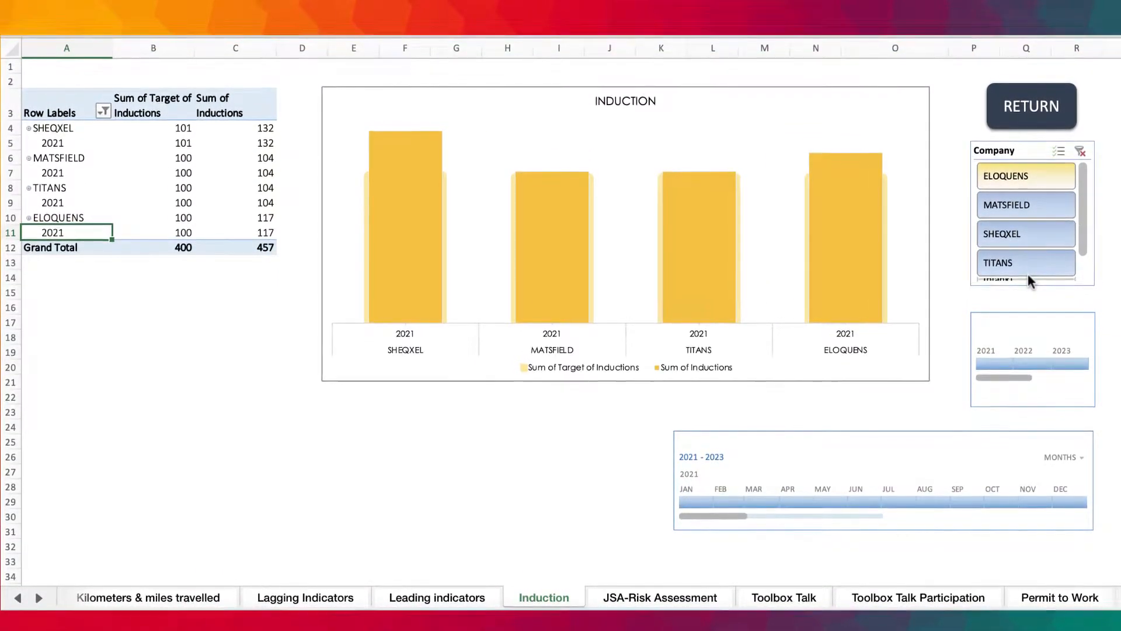
On the JSA-Risk Assessment sheet, move the Company field from the pivot table's filters to its rows, above Date
click(660, 597)
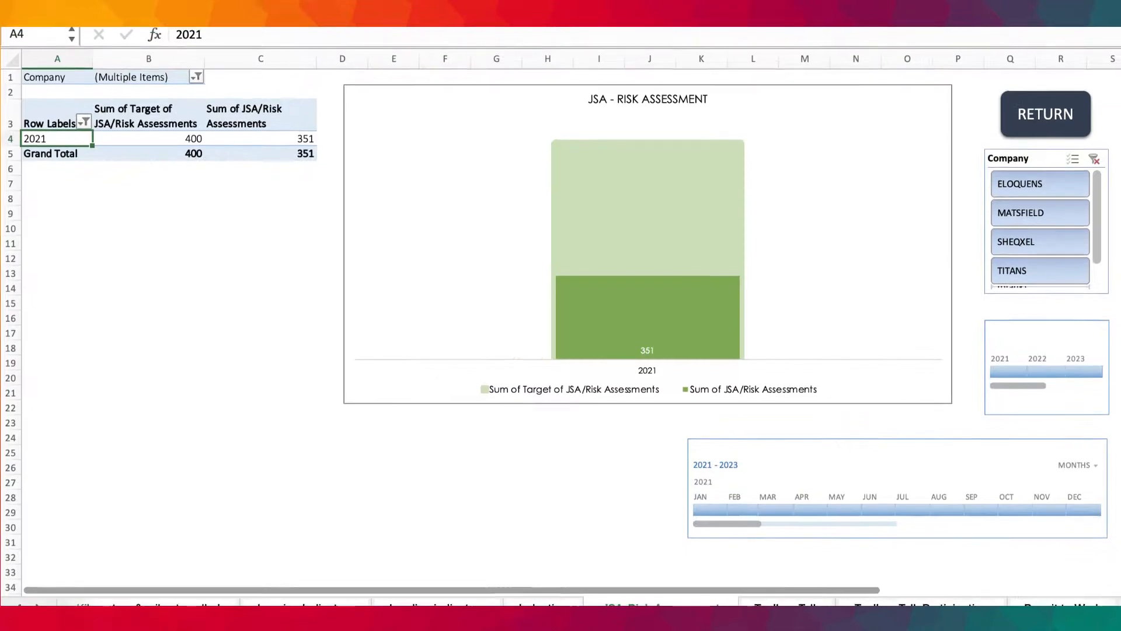
click(111, 139)
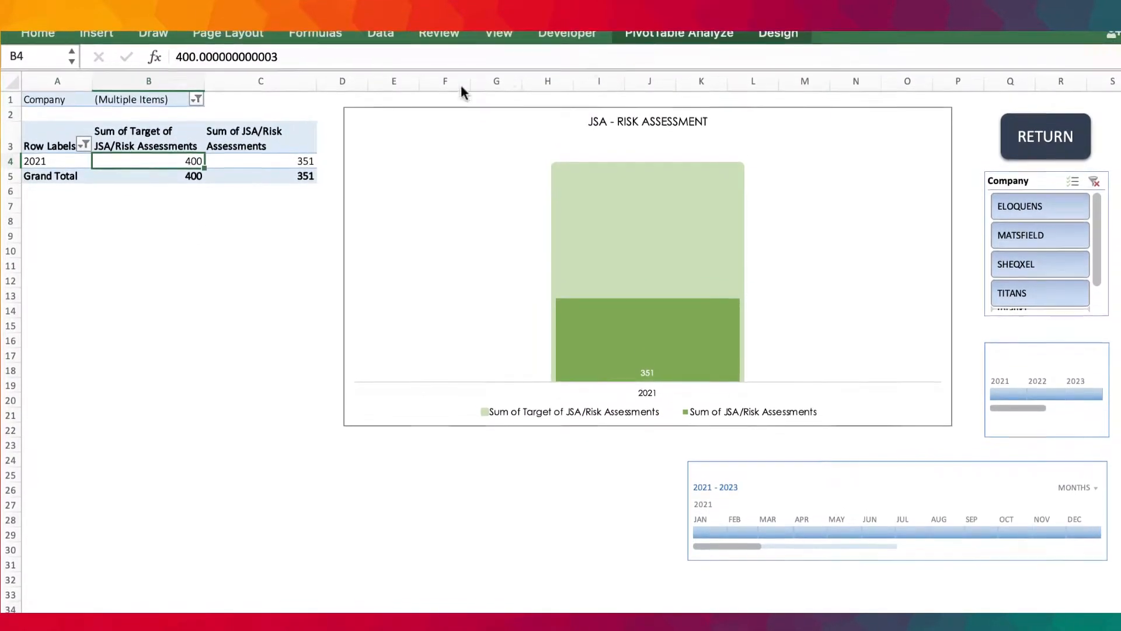
click(1056, 78)
drag(968, 349, 1002, 485)
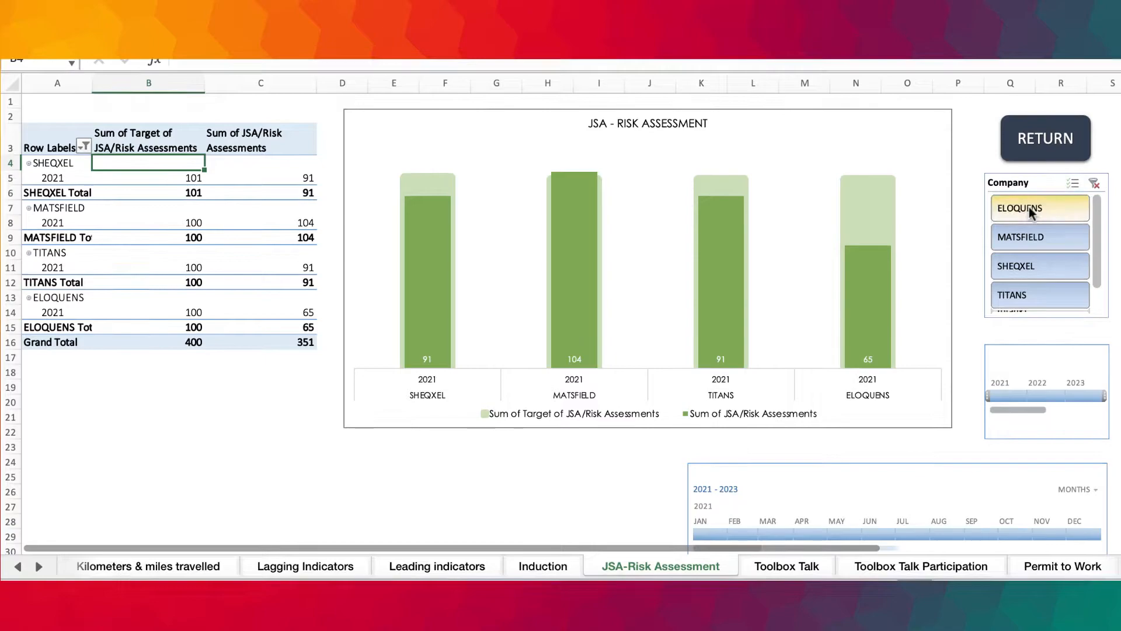
Filter the JSA risk assessment report to ELOQUENS alone and add MATSFIELD, SHEQXEL and TITANS back one by one
click(1030, 214)
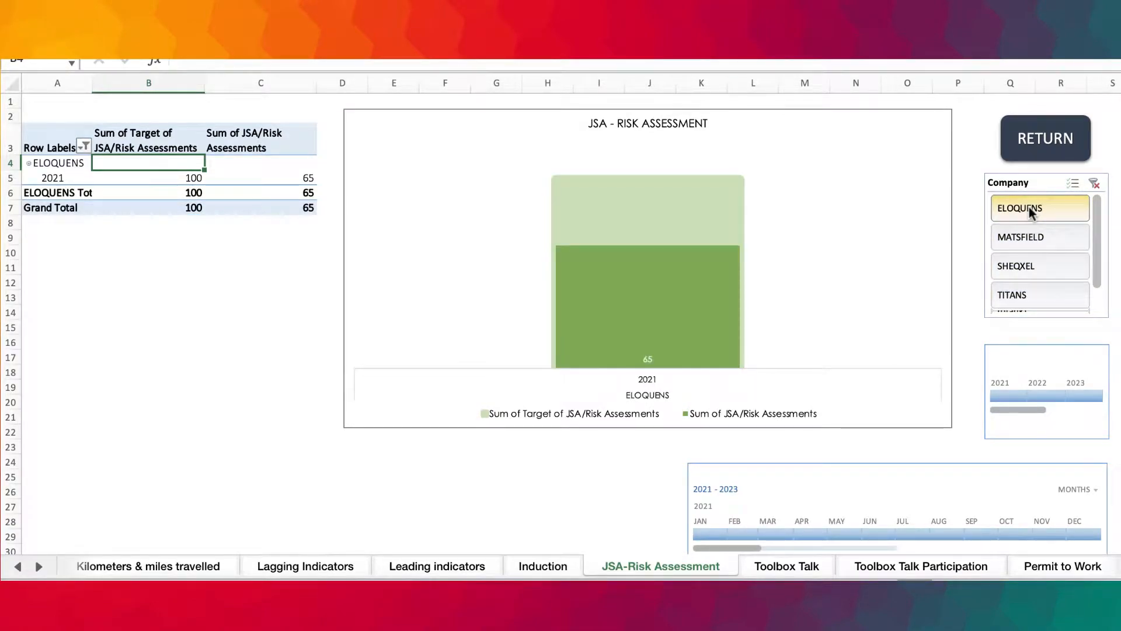
super+click(1027, 236)
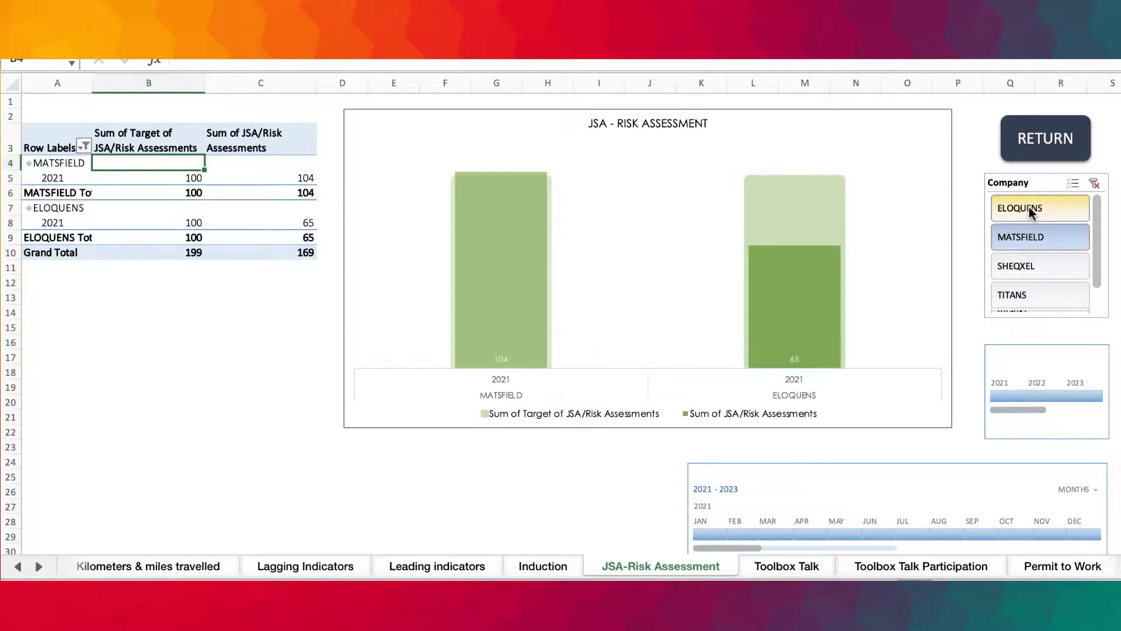
super+click(1028, 266)
super+click(1027, 295)
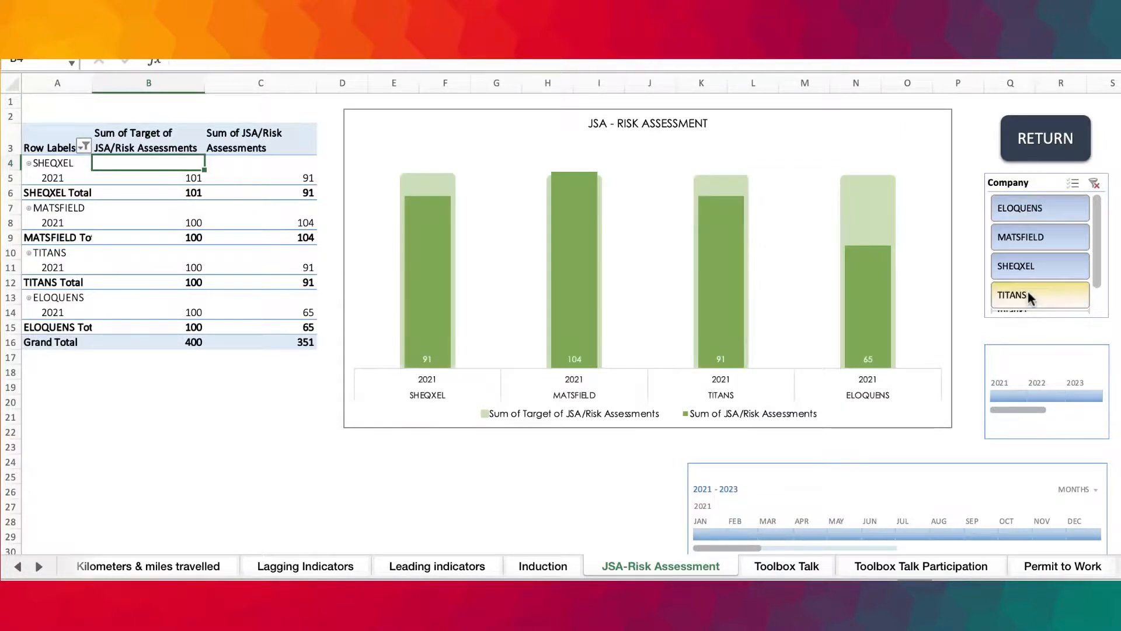
On the Toolbox Talk sheet, move the Company field from the pivot table's filters to its rows, above Date
click(788, 566)
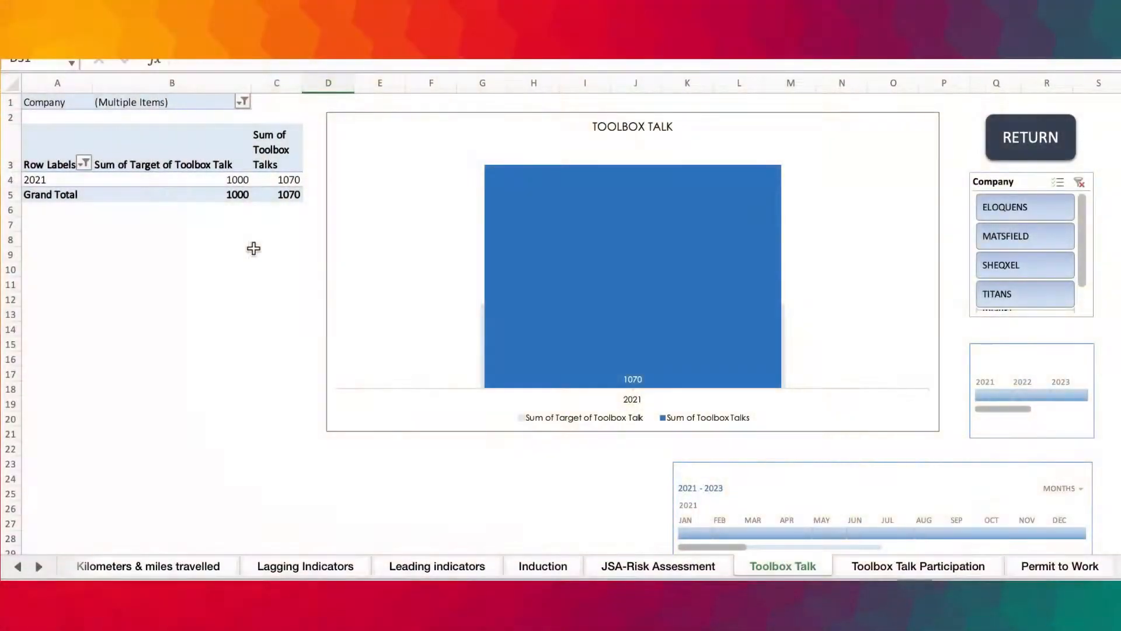
click(135, 179)
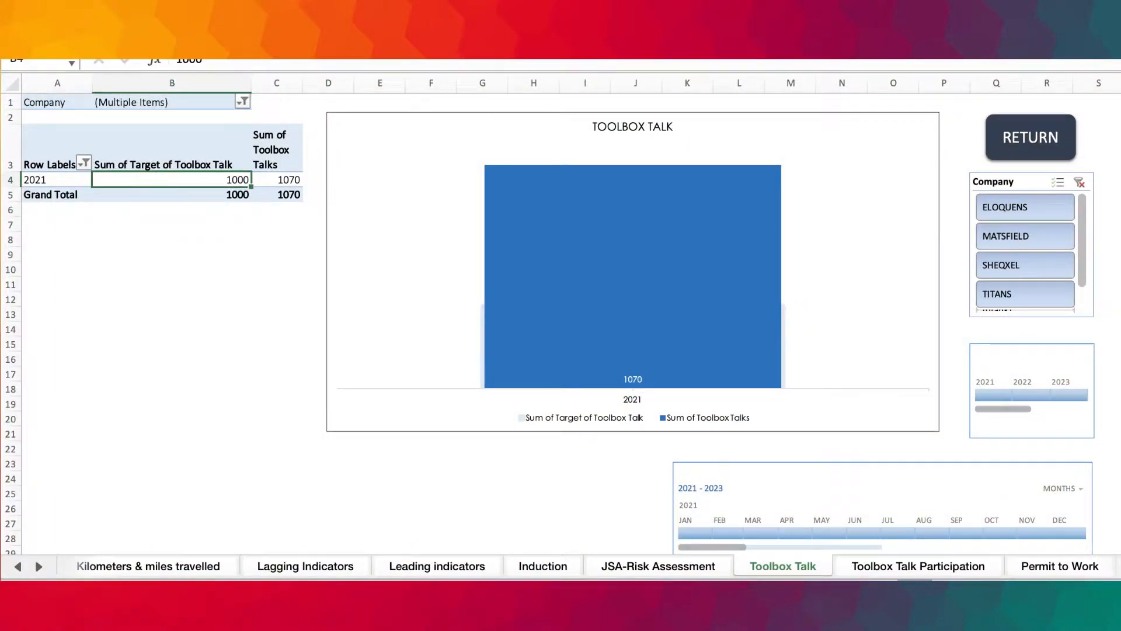
drag(976, 287, 974, 439)
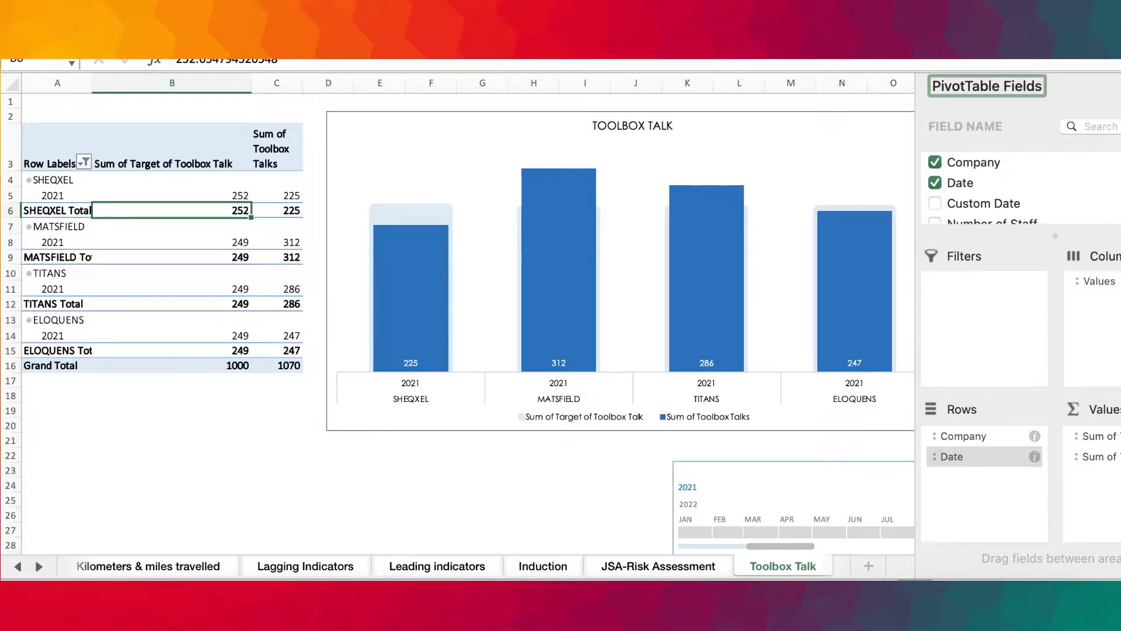
Group the Toolbox Talk pivot table's dates by quarters and look over the quarterly figures per company
click(54, 289)
right_click(54, 288)
click(104, 383)
click(59, 432)
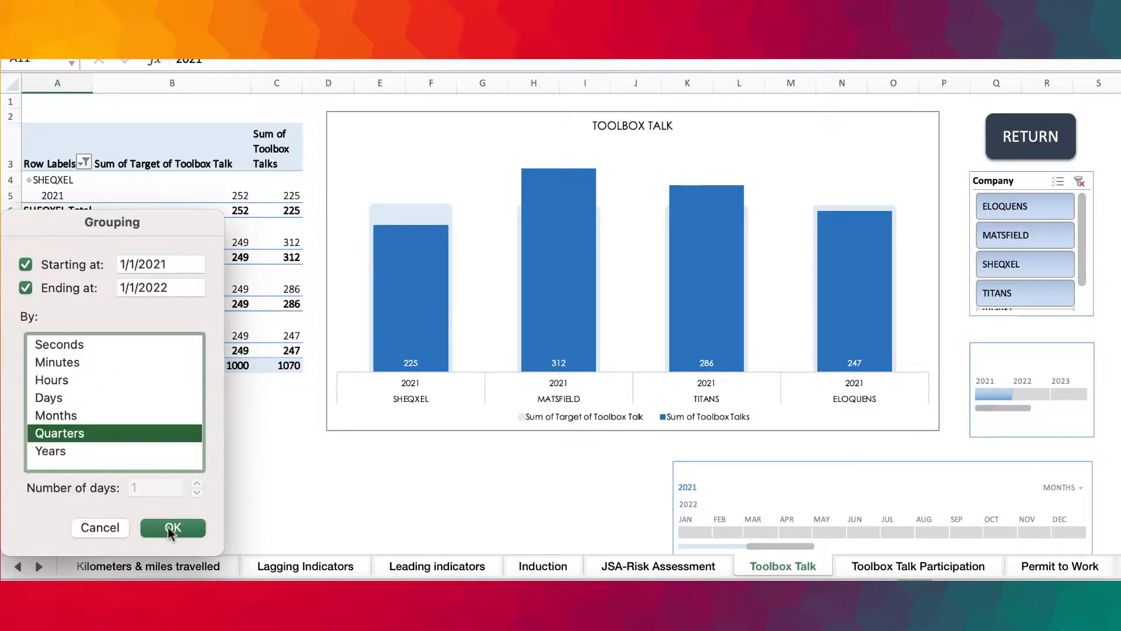
click(169, 529)
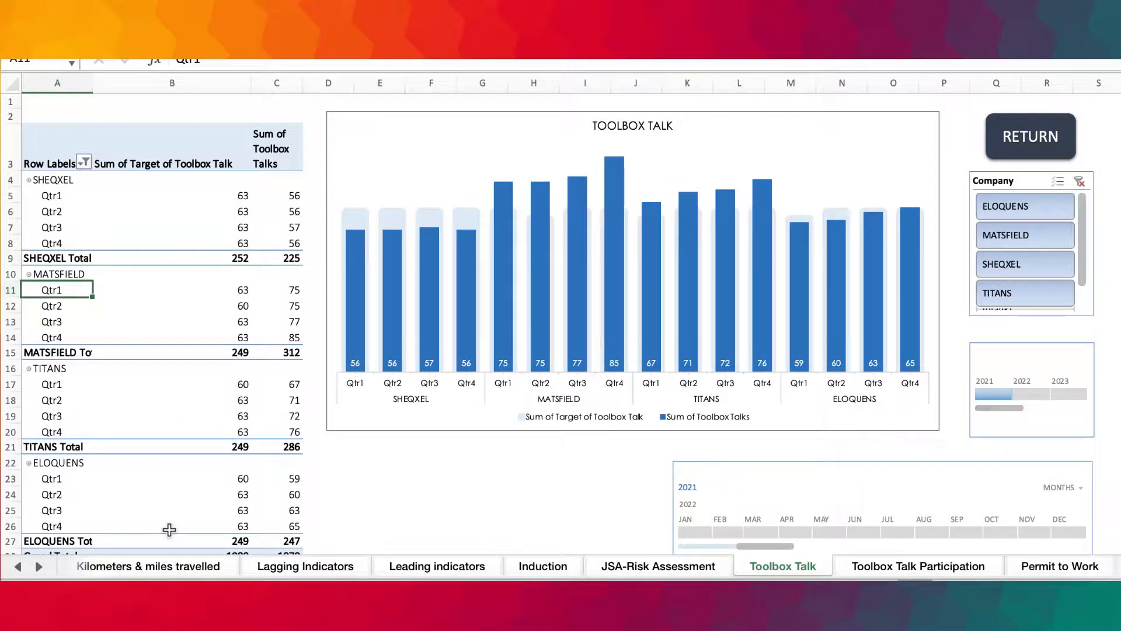
click(448, 492)
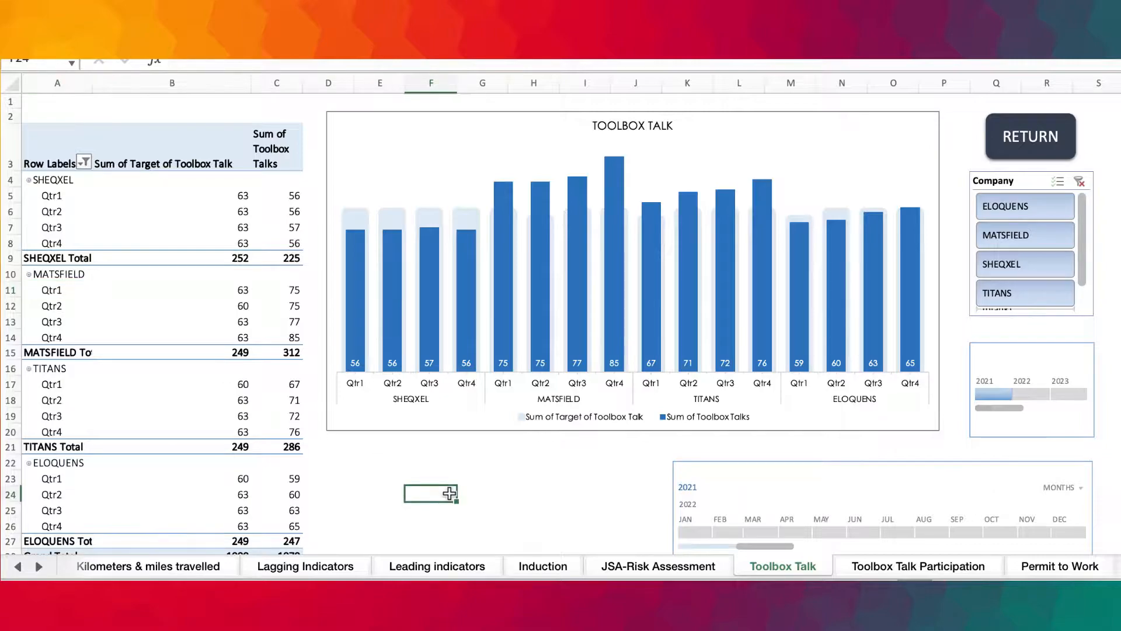
scroll(448, 491, down, 5)
scroll(448, 490, up, 5)
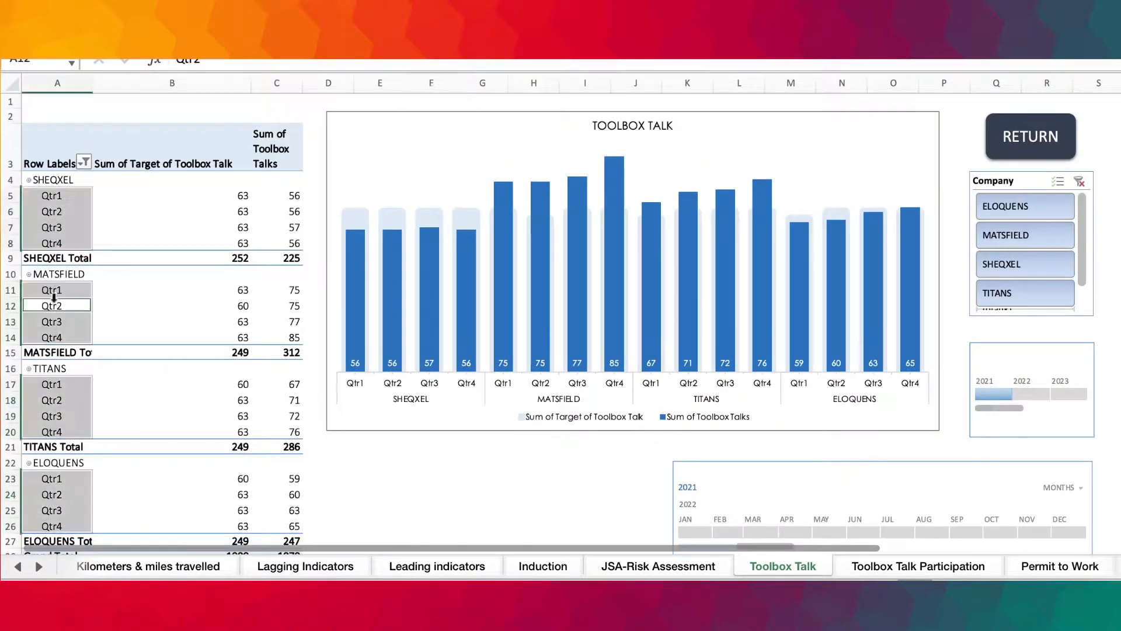
Group the Toolbox Talk pivot table's dates by months and filter the report to ELOQUENS and MATSFIELD
right_click(56, 305)
click(105, 385)
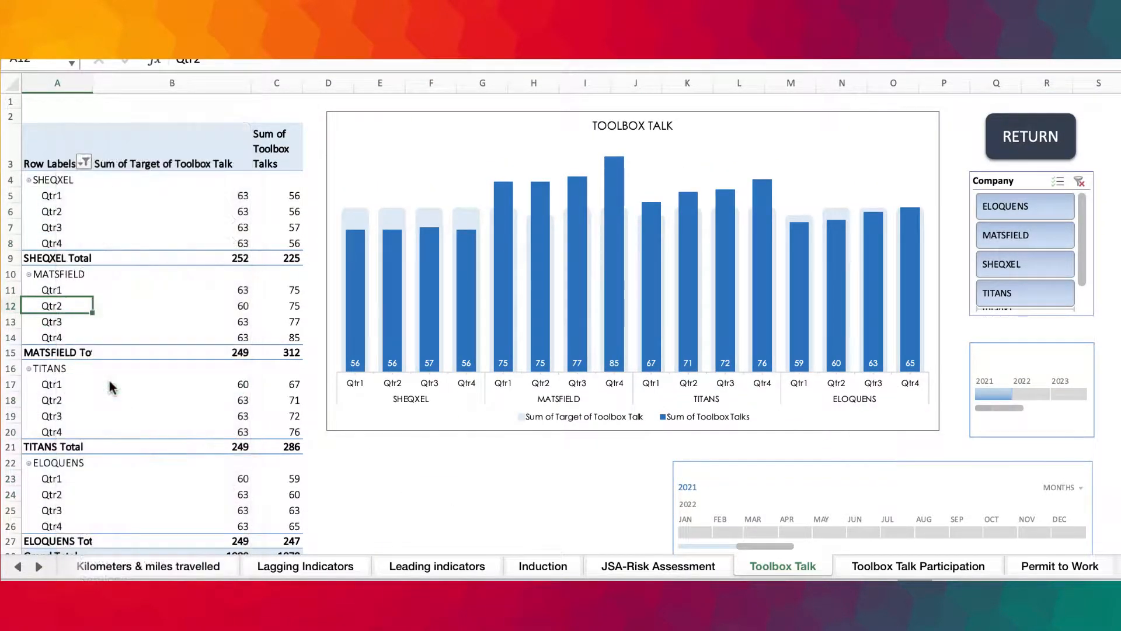
click(82, 415)
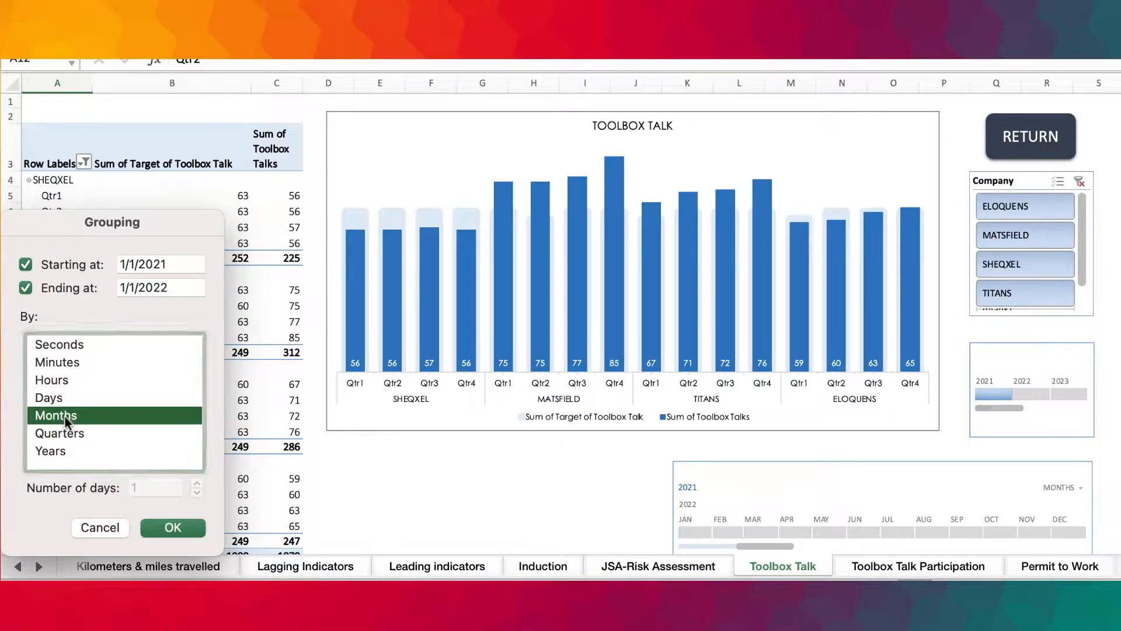
click(168, 529)
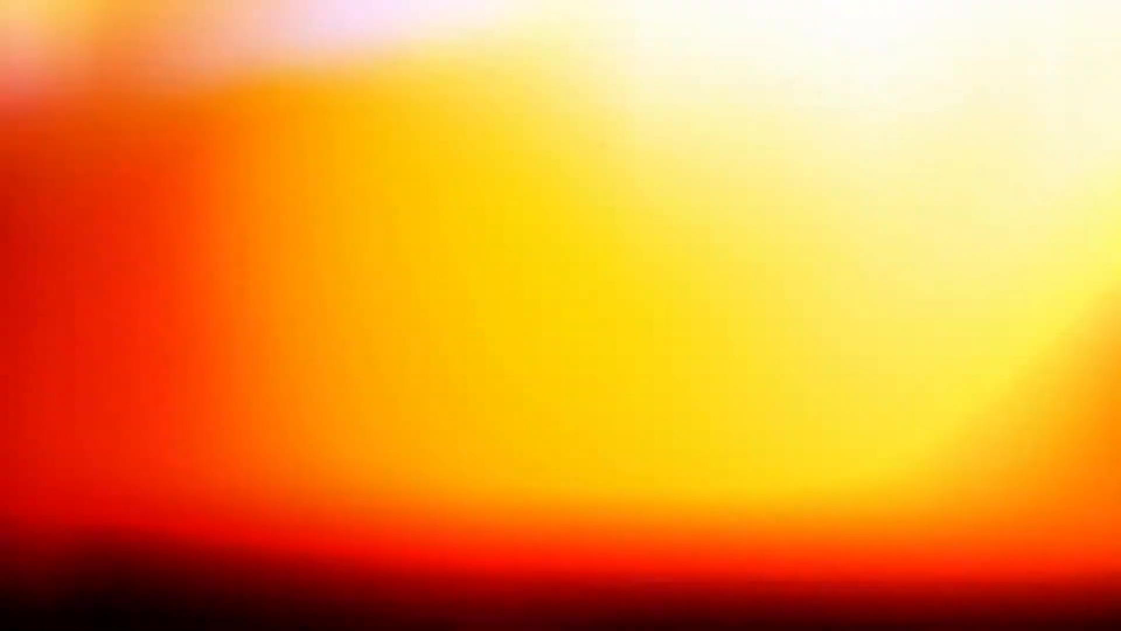
click(1042, 237)
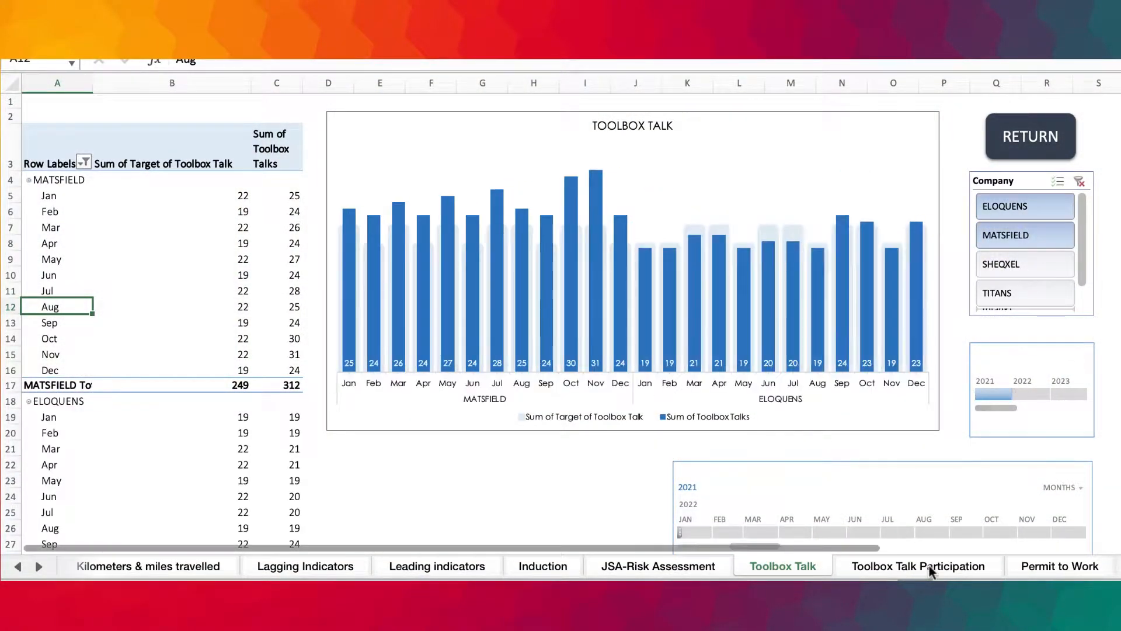
View the Toolbox Talk Participation and Permit to Work reports and return to the table of contents
click(930, 566)
click(1060, 566)
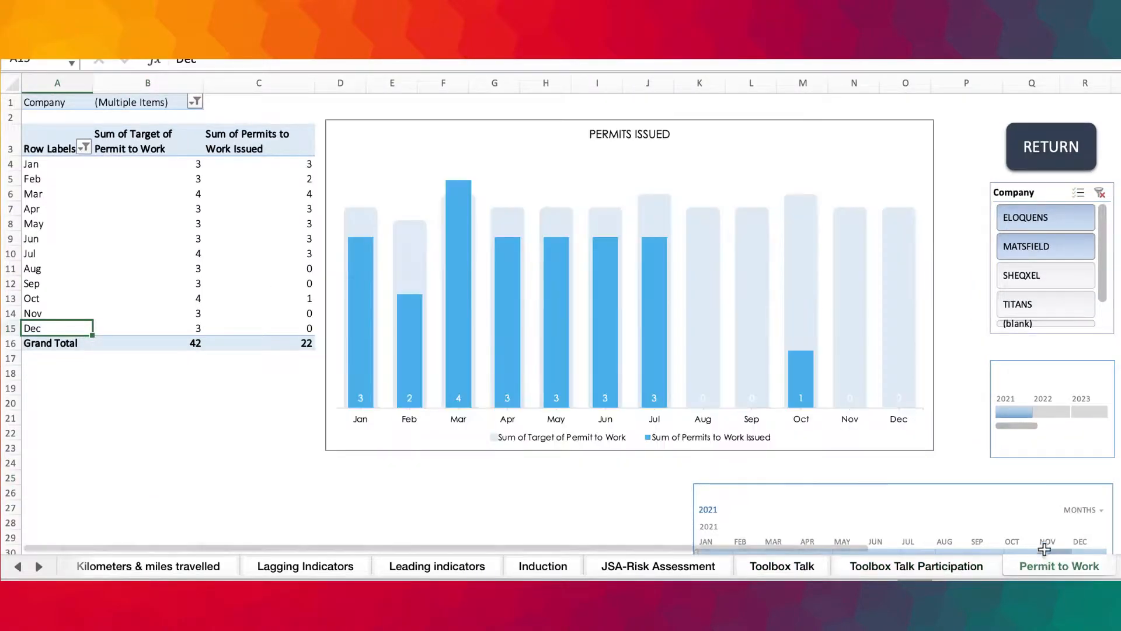
click(1059, 162)
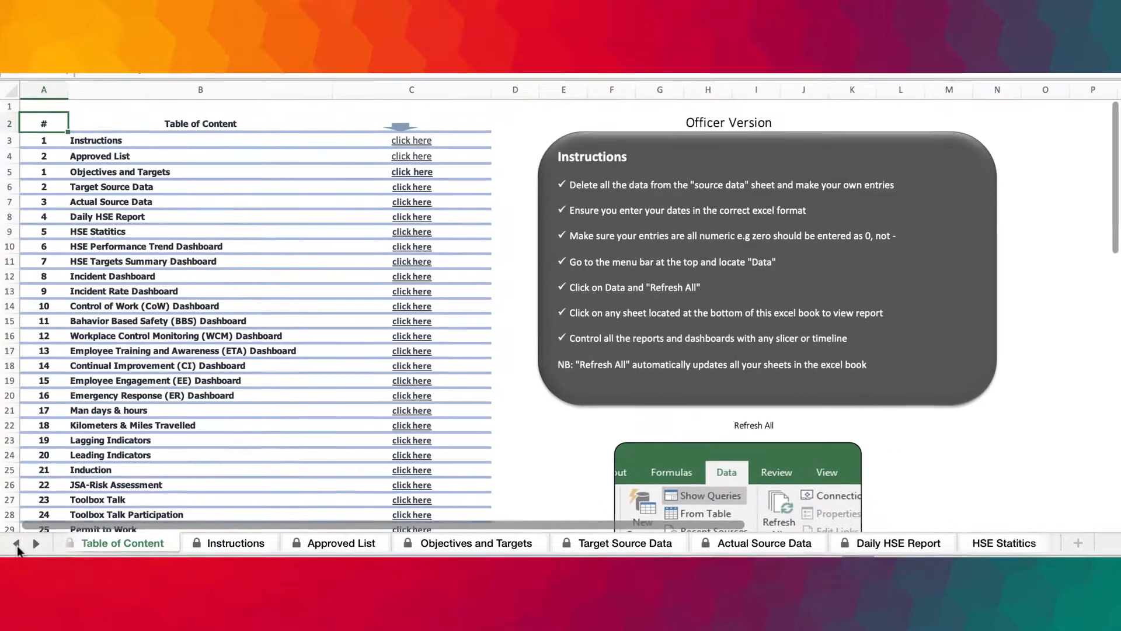
Review the Welcome to SHEQXEL, Table of Content and Instructions sheets in turn
click(17, 544)
click(86, 544)
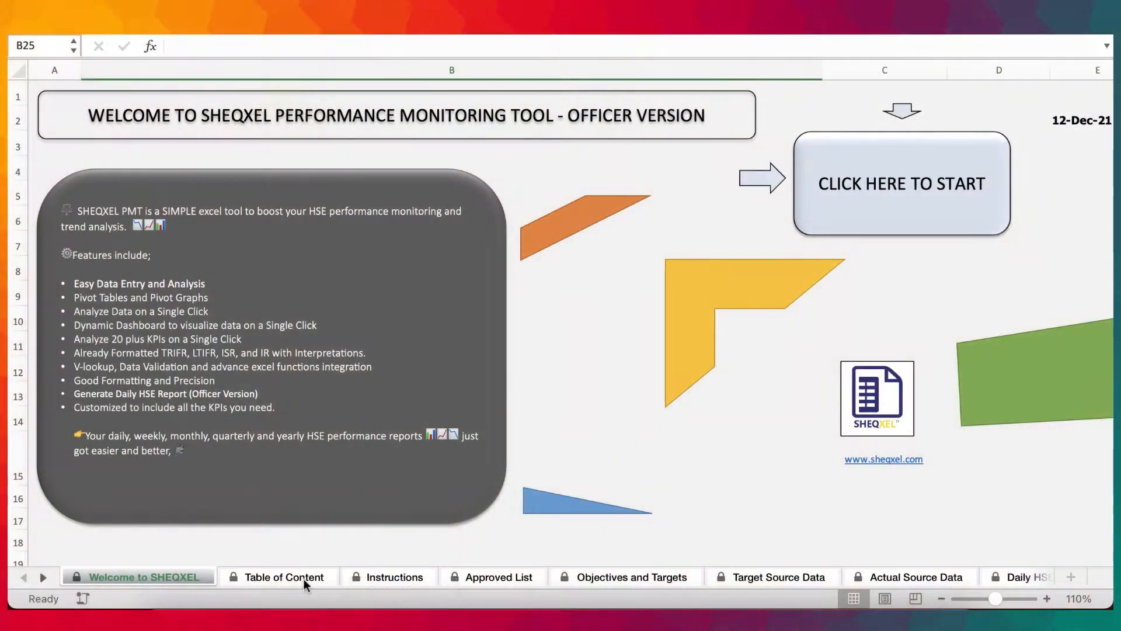
click(304, 578)
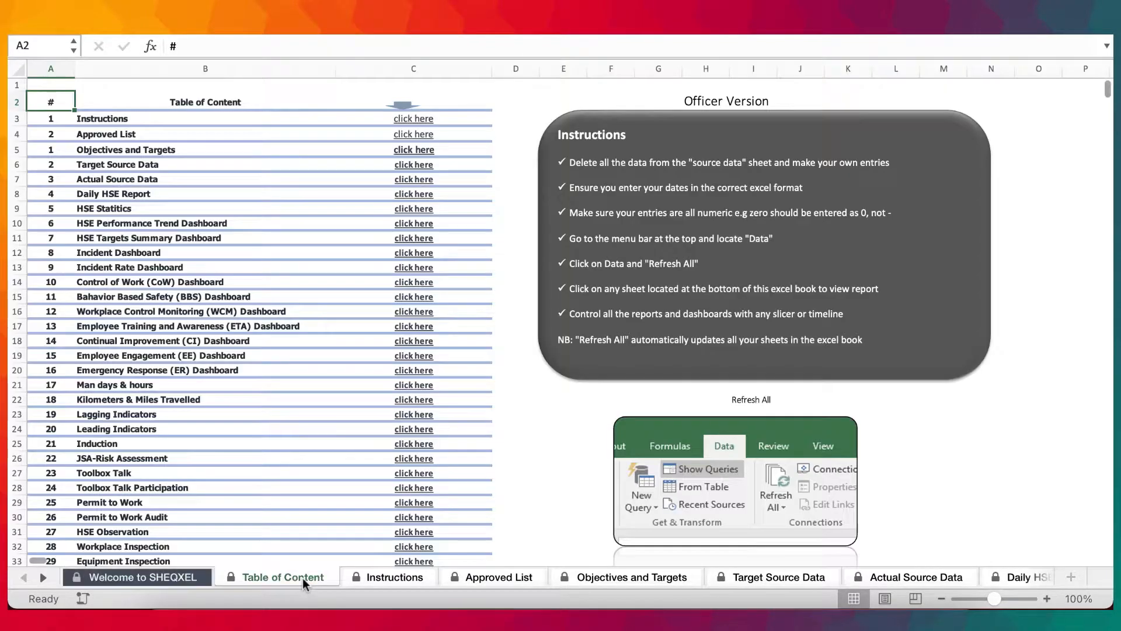
click(415, 580)
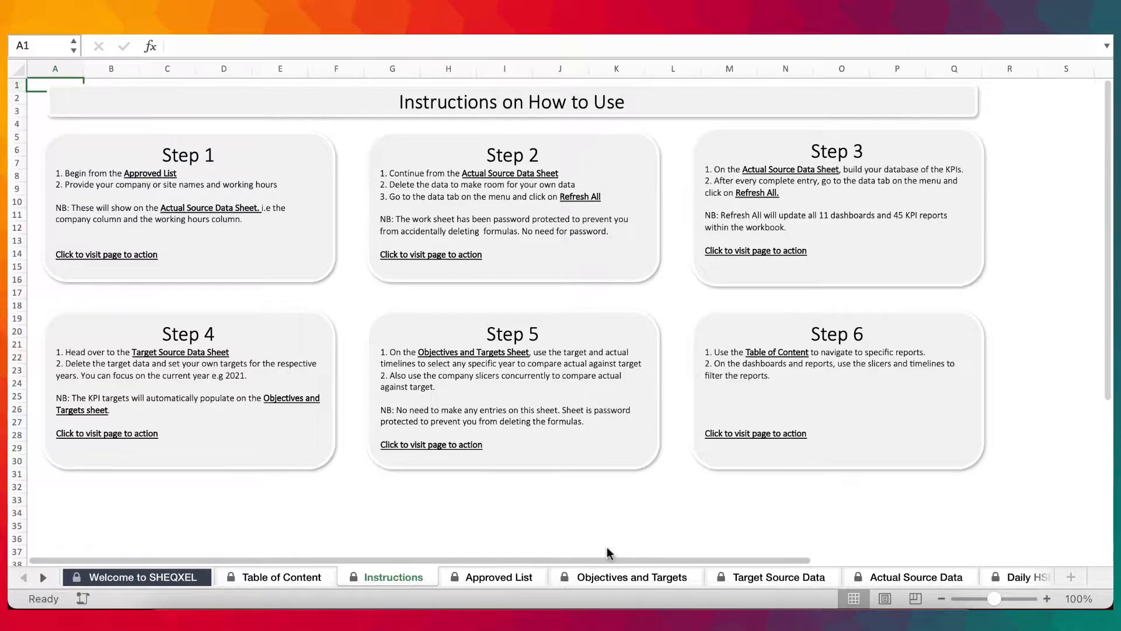
On the Actual Source Data sheet, examine the column headers from Working Hours to Man Hours Worked without LTI
click(887, 577)
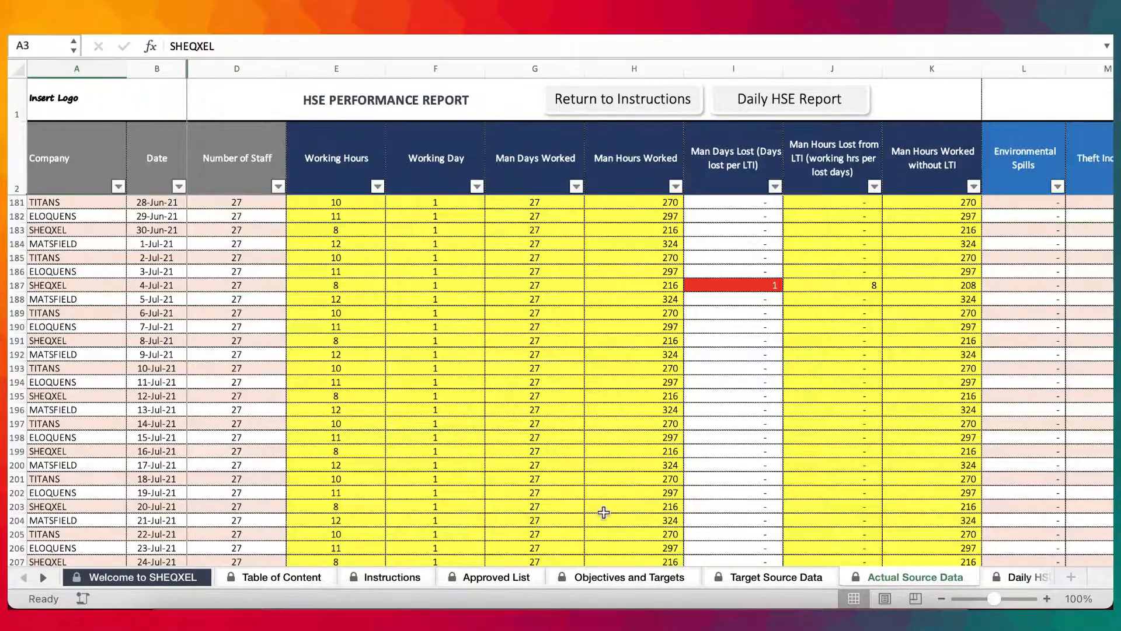
scroll(604, 512, up, 20)
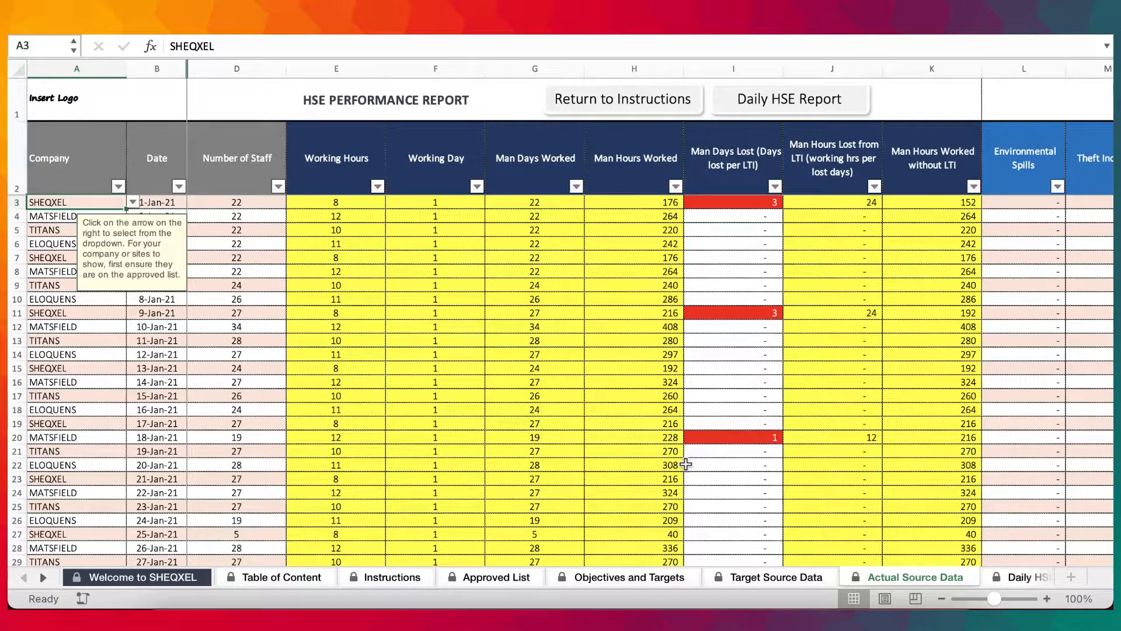
click(342, 161)
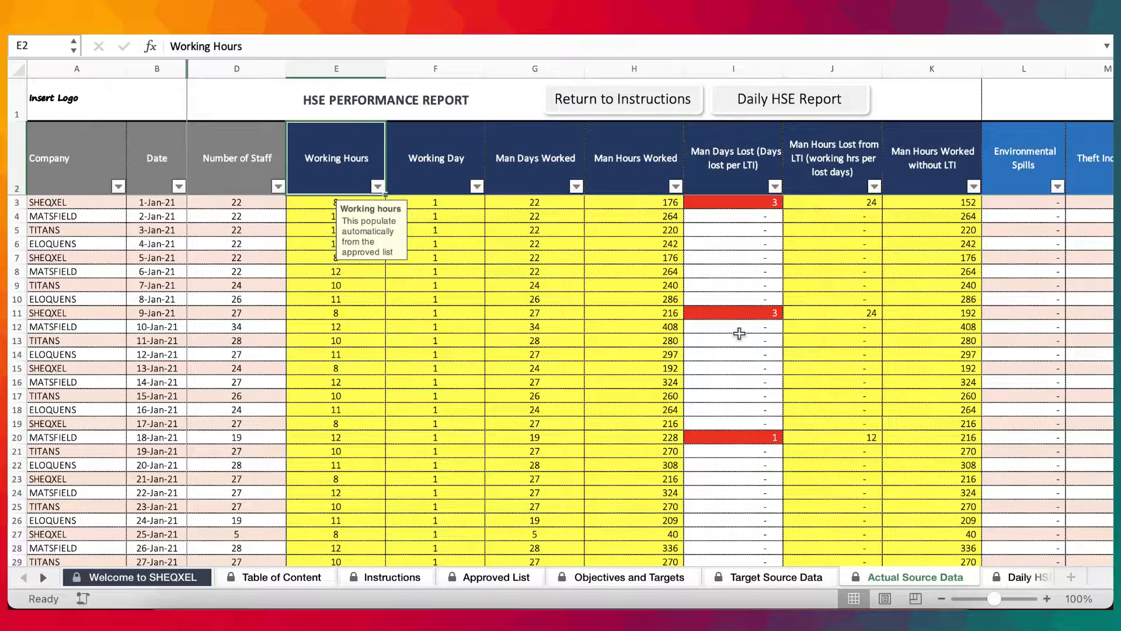
drag(331, 167, 967, 178)
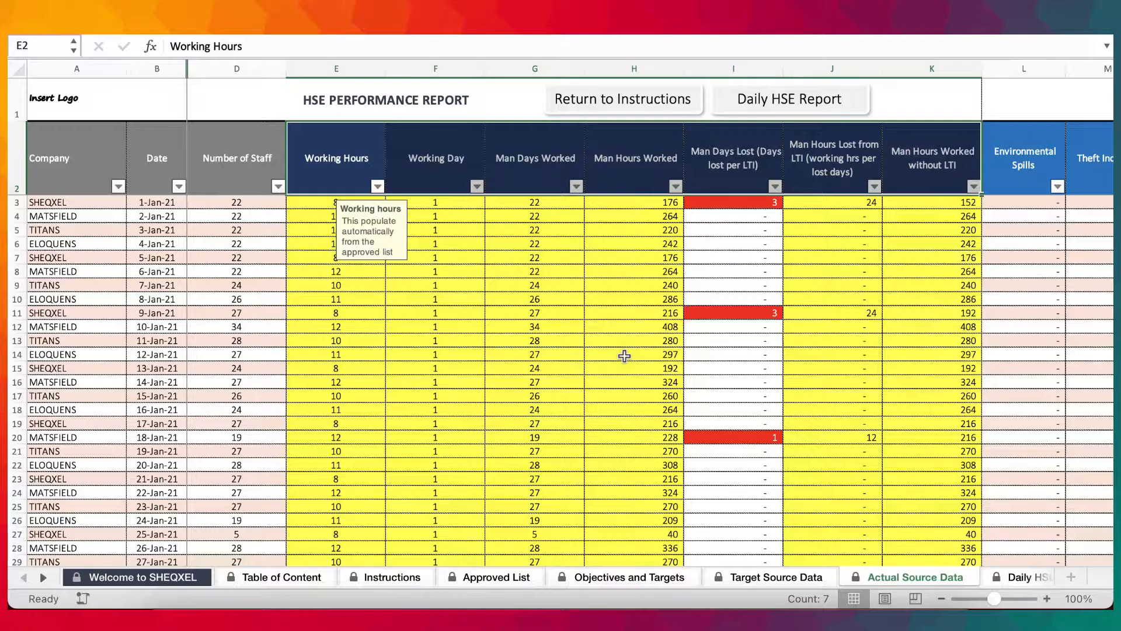
click(337, 167)
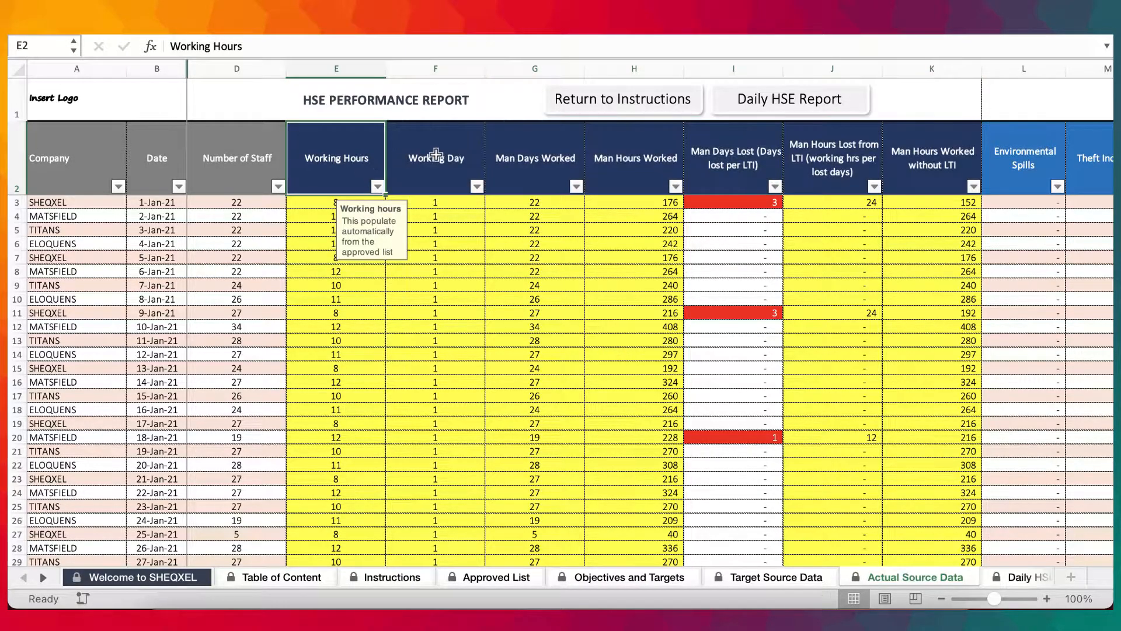
drag(327, 166, 692, 173)
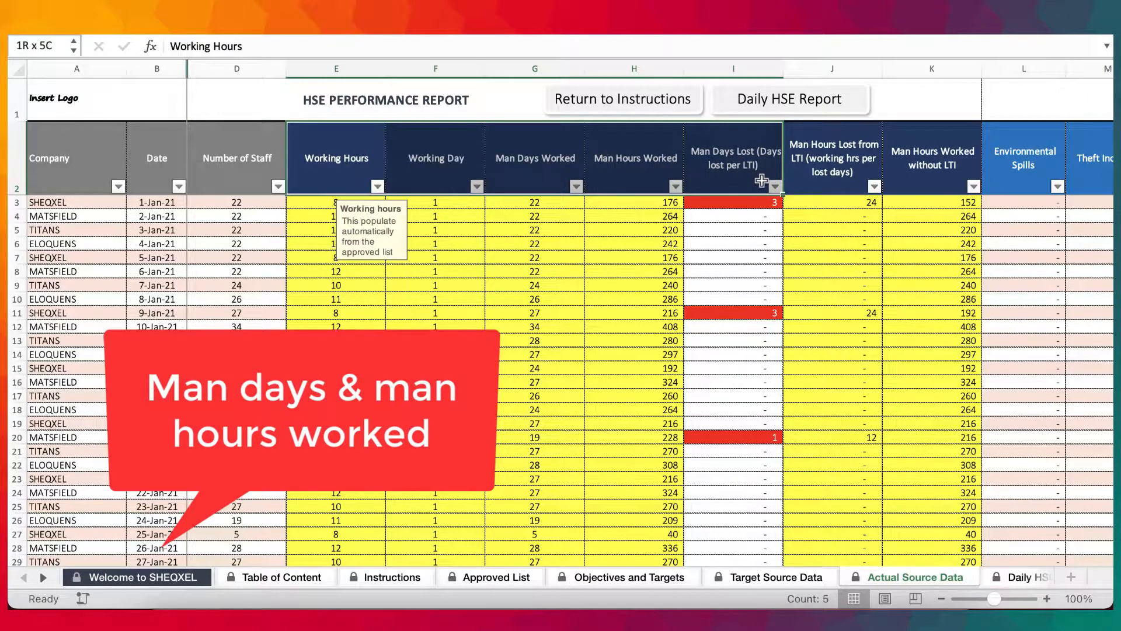
Select the Man Hours Lost from LTI header and examine the Safety Lagging Indicators columns up to Total Recordable Injuries
click(789, 178)
scroll(713, 255, right, 3)
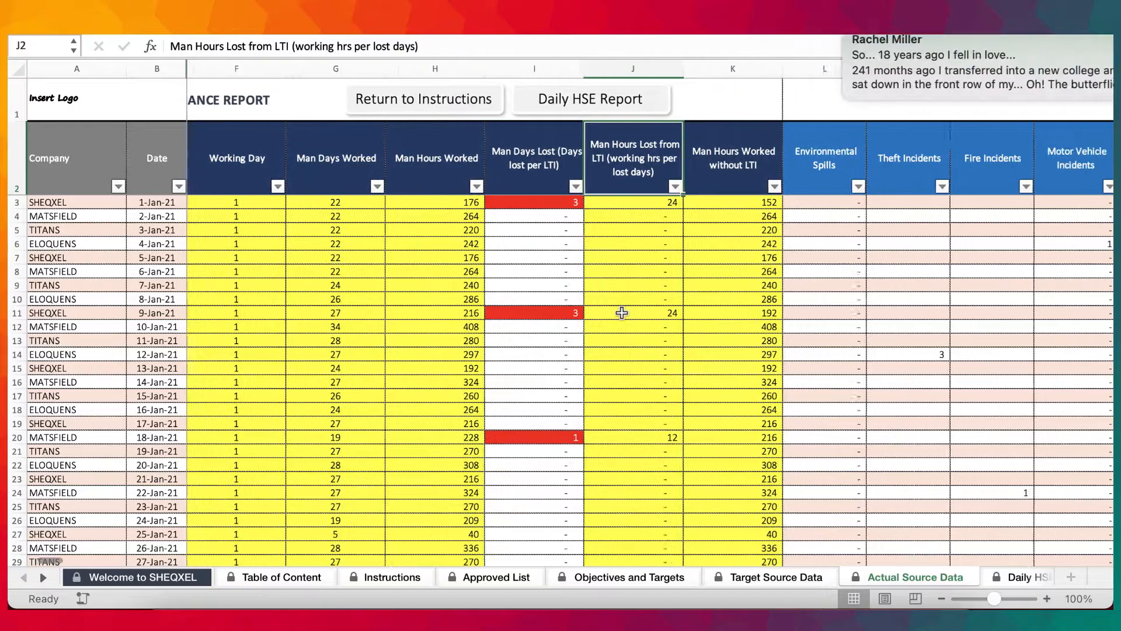
scroll(622, 313, right, 1)
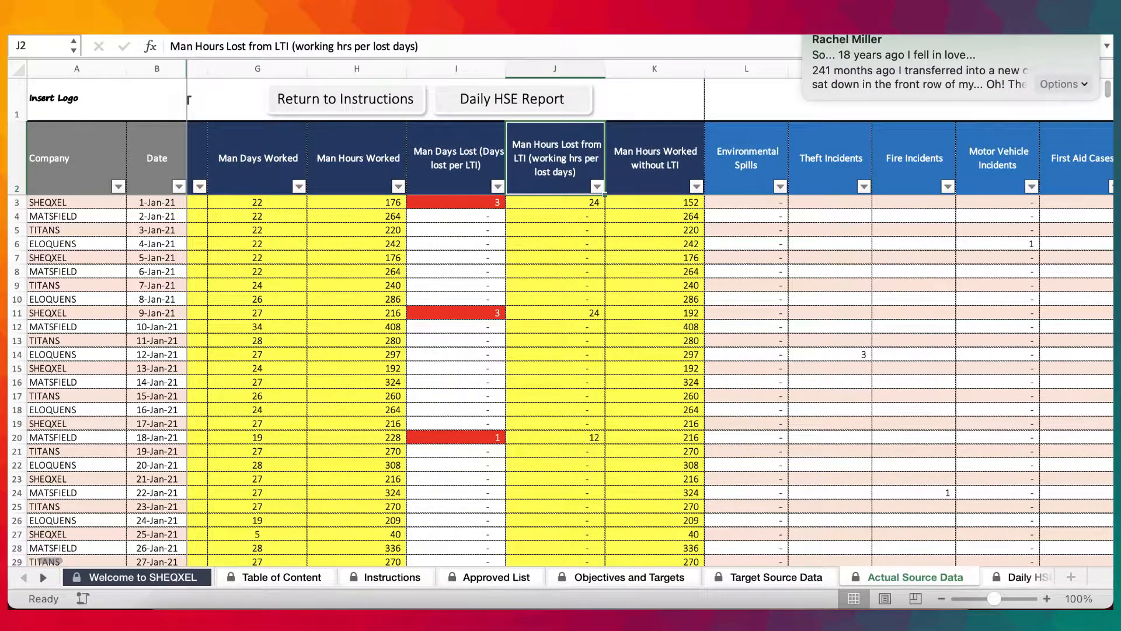
scroll(790, 398, right, 6)
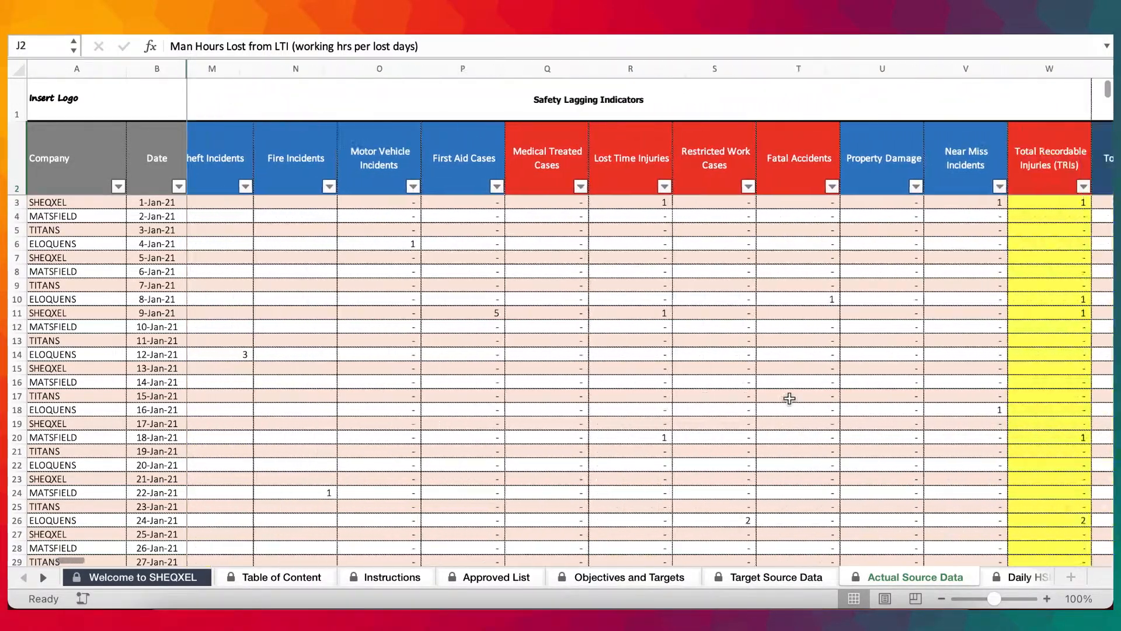
Highlight the Medical Treated Cases to Fatal Accidents headers and point out Total Recordable Injuries on the Actual Source Data sheet
scroll(790, 398, right, 1)
drag(507, 175, 759, 169)
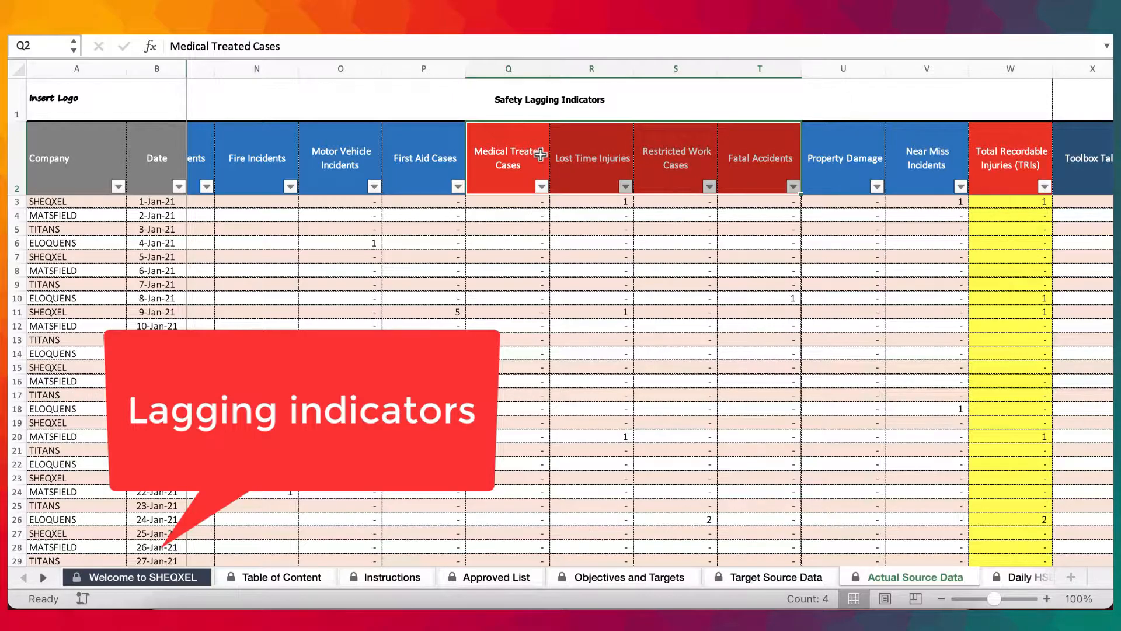
click(977, 142)
drag(520, 161, 759, 171)
Examine the source data columns from Toolbox Talks through the Road Traffic Indicators to the Environmental Indicators
scroll(658, 229, right, 4)
scroll(658, 230, right, 10)
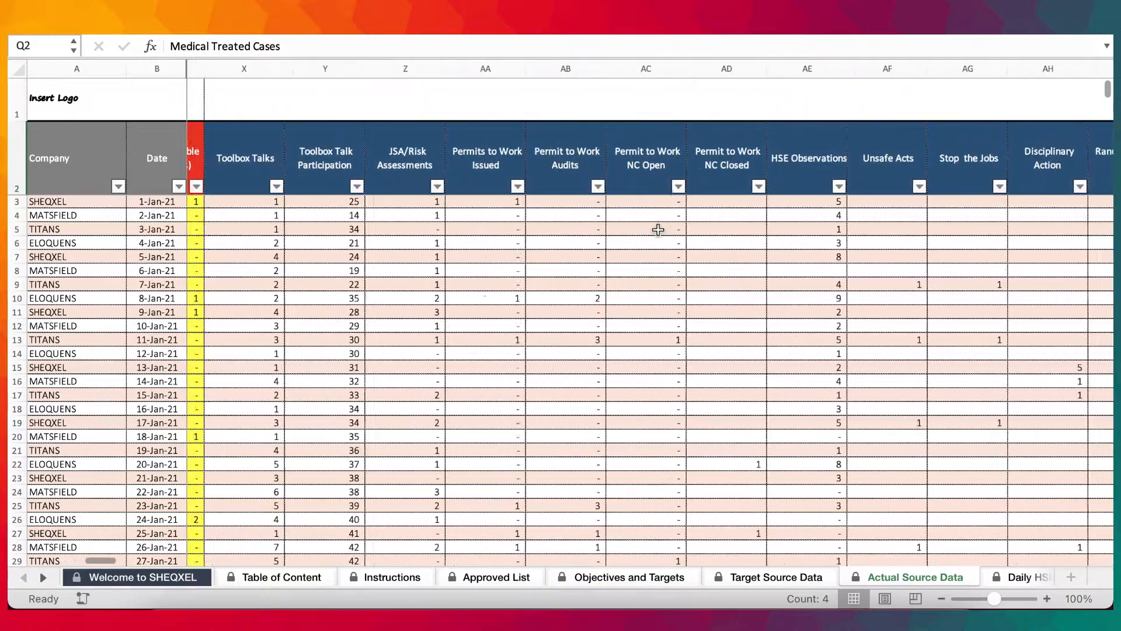
scroll(659, 230, right, 10)
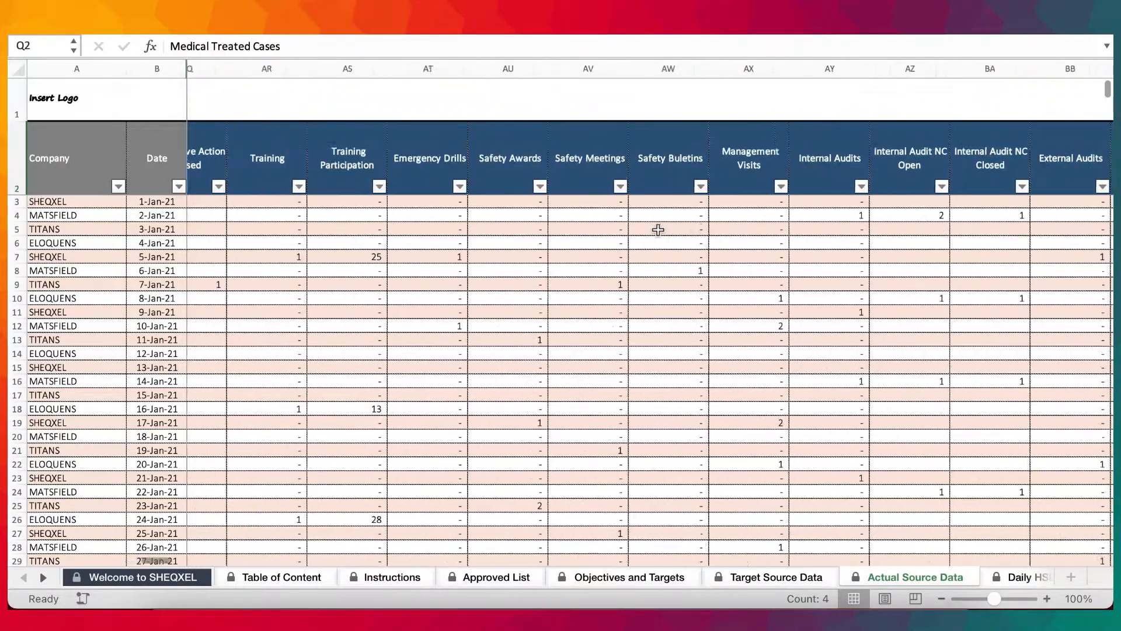
scroll(658, 229, left, 10)
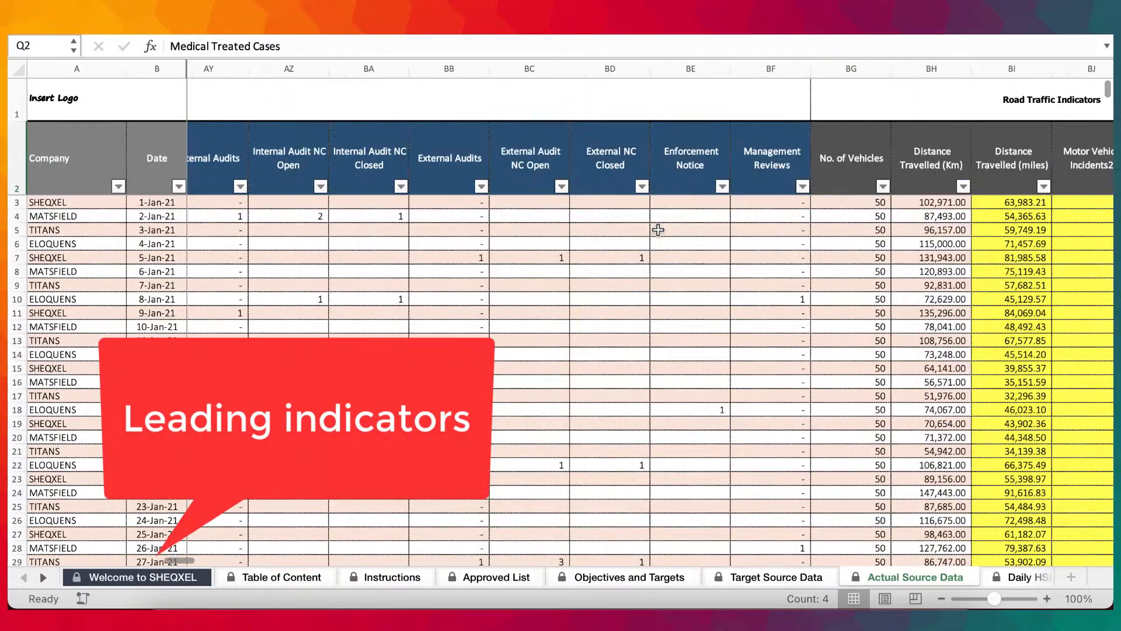
scroll(658, 230, right, 12)
scroll(658, 230, left, 5)
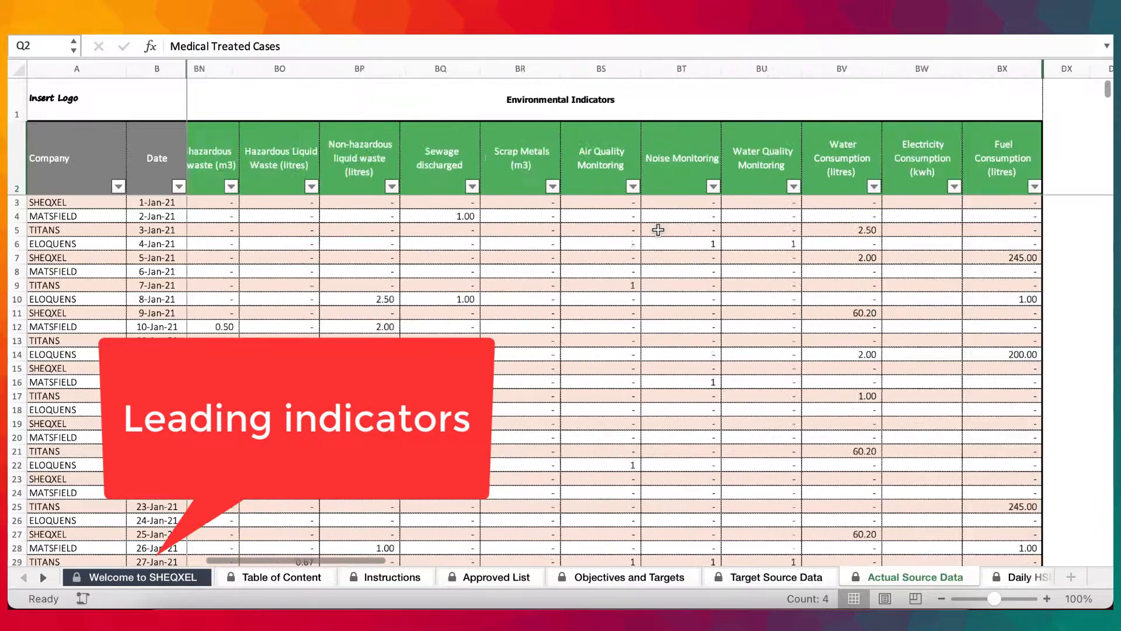
scroll(658, 230, left, 1)
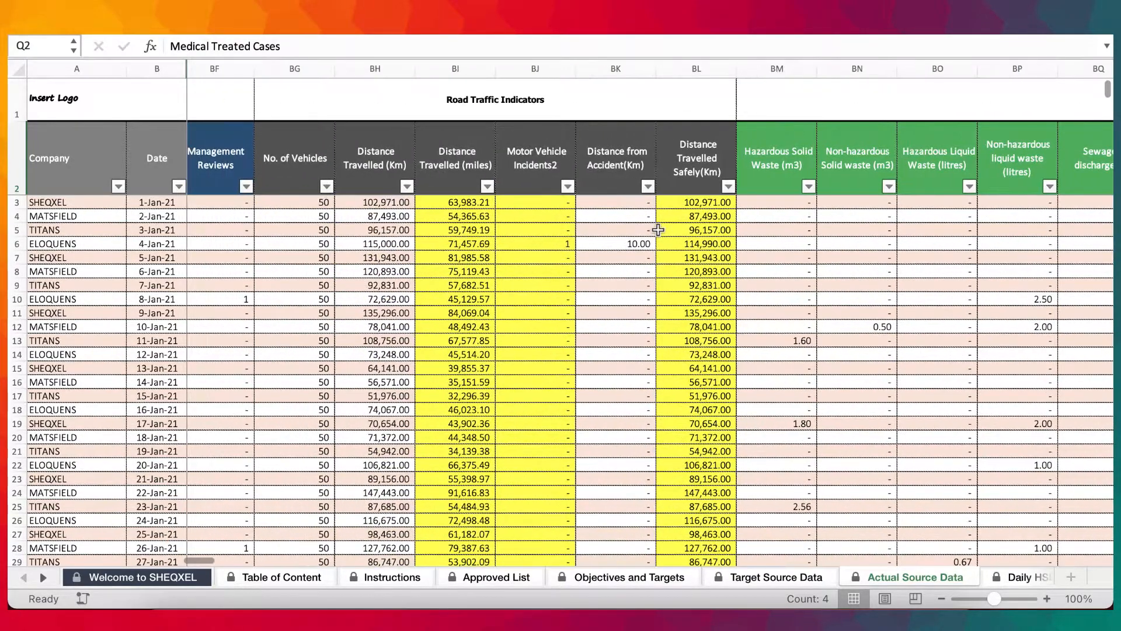
Select the Road Traffic Indicators headers from No. of Vehicles to Distance Travelled Safely and look through their daily records
drag(295, 163, 701, 166)
scroll(784, 324, down, 9)
scroll(785, 324, down, 4)
scroll(784, 324, up, 7)
Review the daily records in the leading indicator columns and the company targets on the Target Source Data sheet
scroll(784, 324, left, 5)
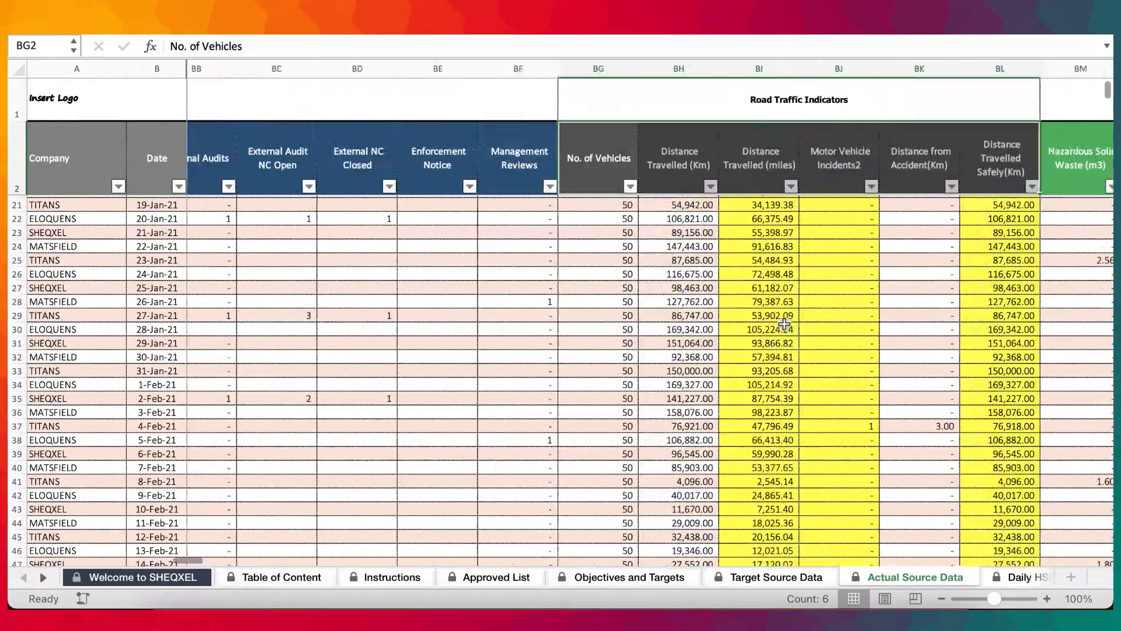
scroll(785, 324, left, 15)
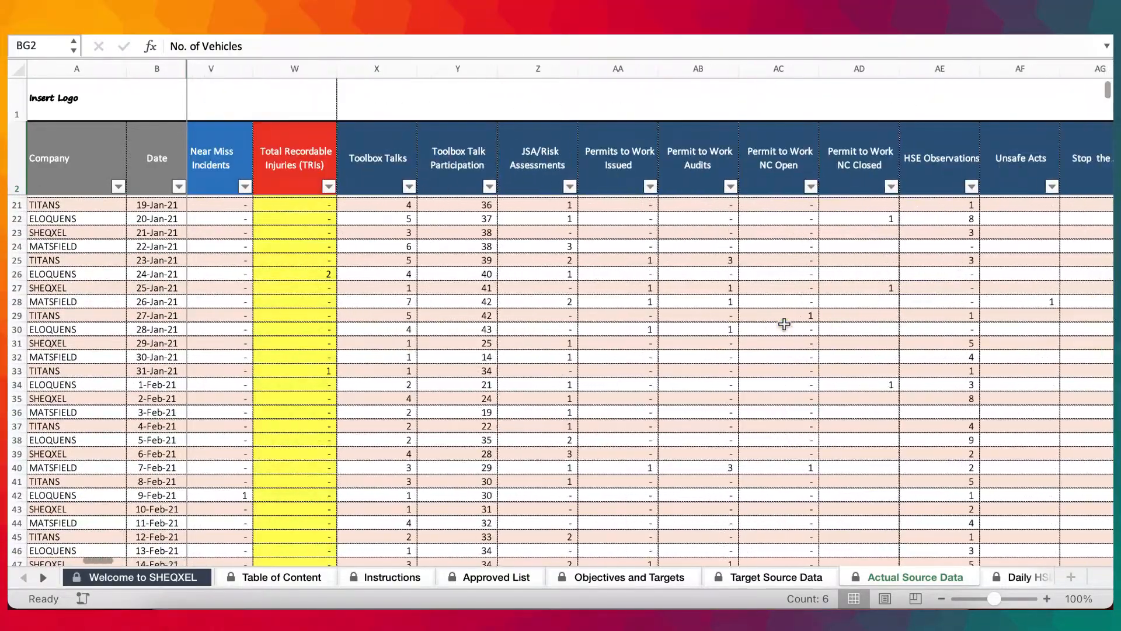
scroll(784, 324, down, 4)
scroll(784, 324, down, 7)
scroll(785, 324, up, 18)
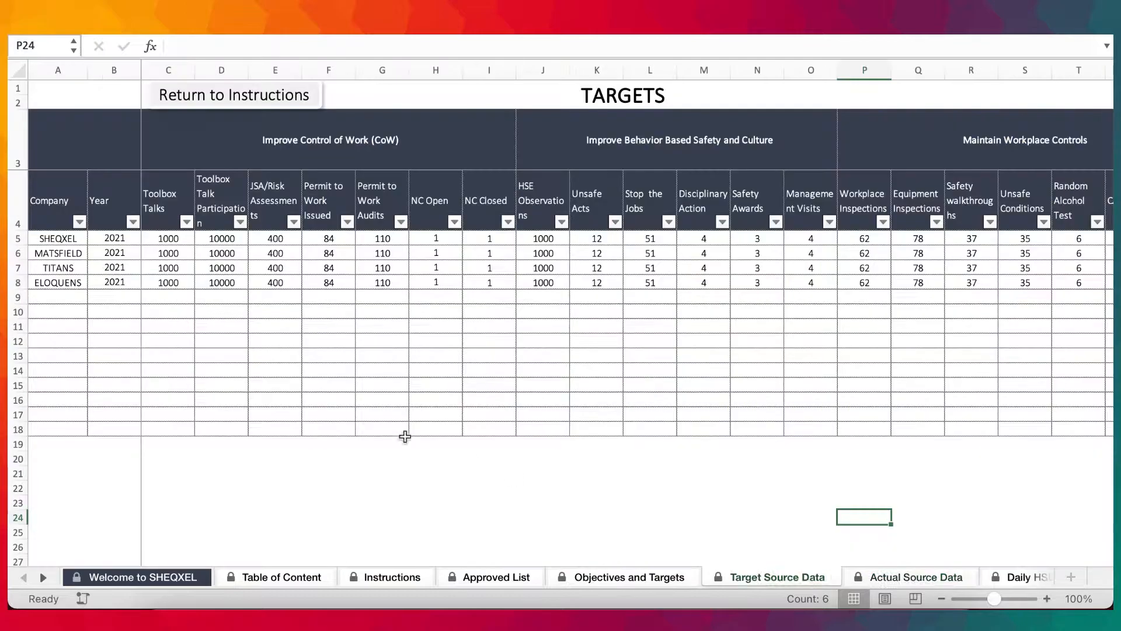
scroll(386, 429, down, 10)
scroll(361, 420, up, 10)
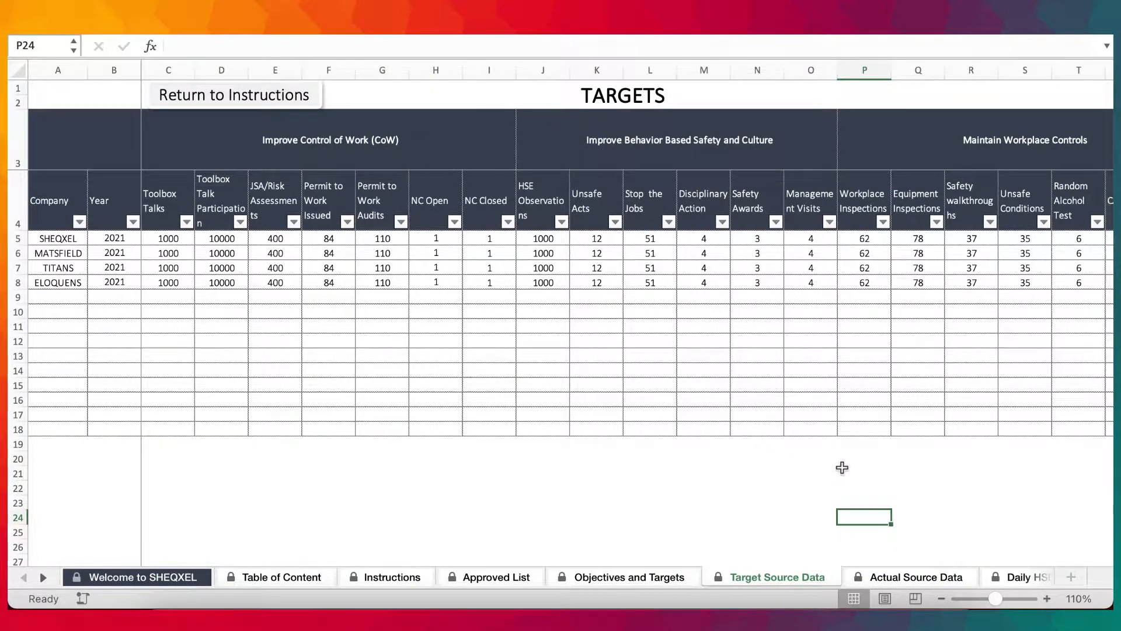
On the Daily HSE Report, filter by custom date, trying 2021-01-12 to 2021-01-22 and ending on 2021-01-12 alone
click(43, 577)
click(43, 577)
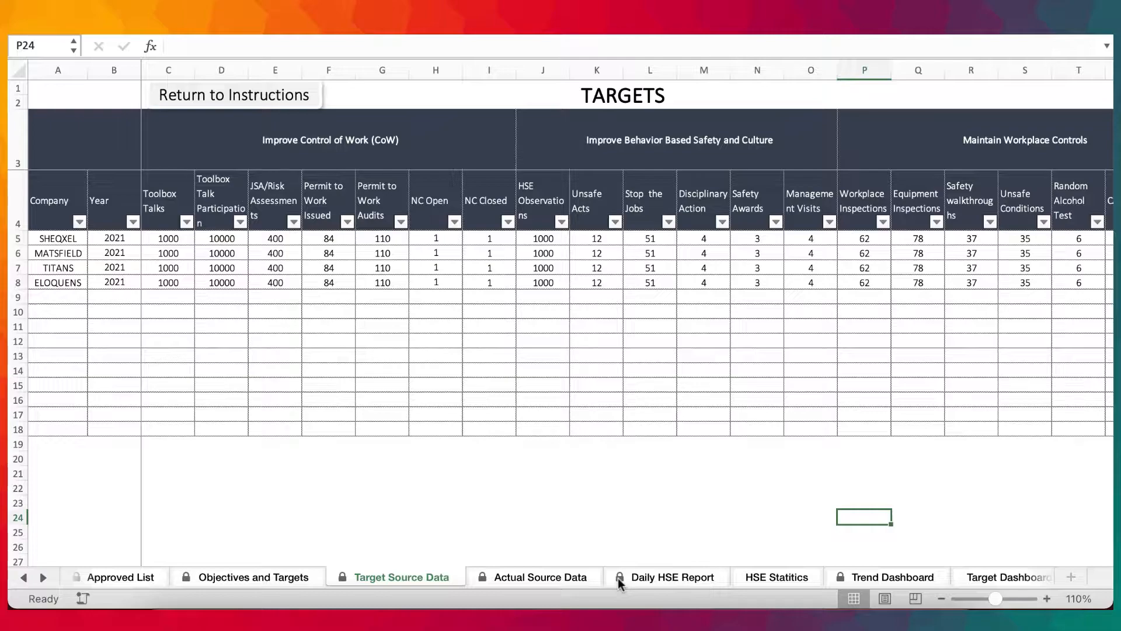
click(668, 578)
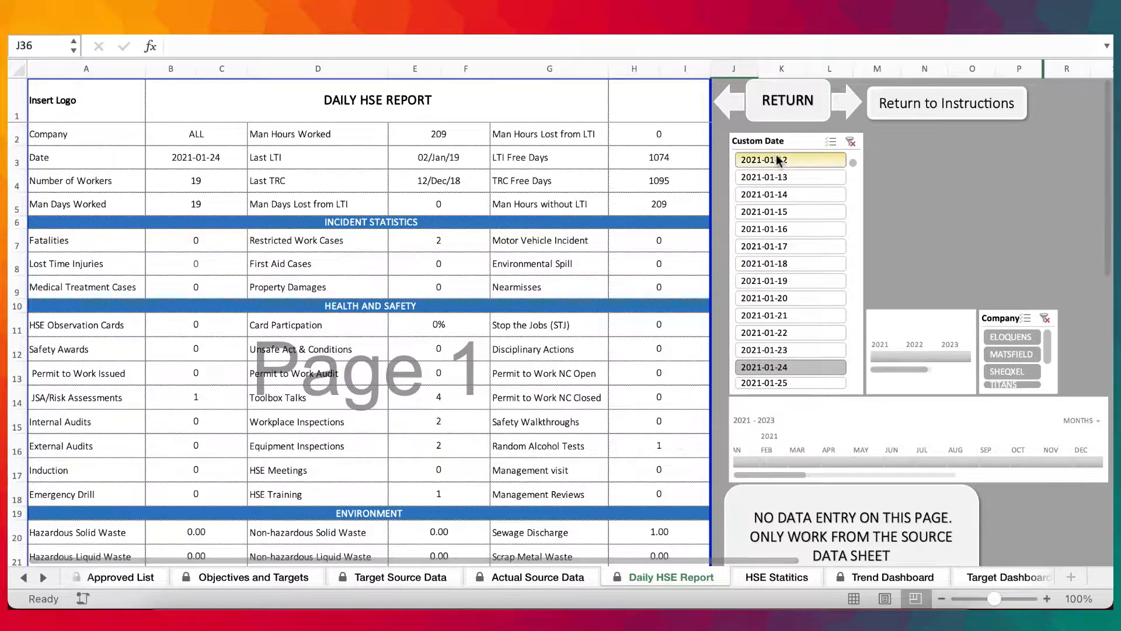
click(774, 176)
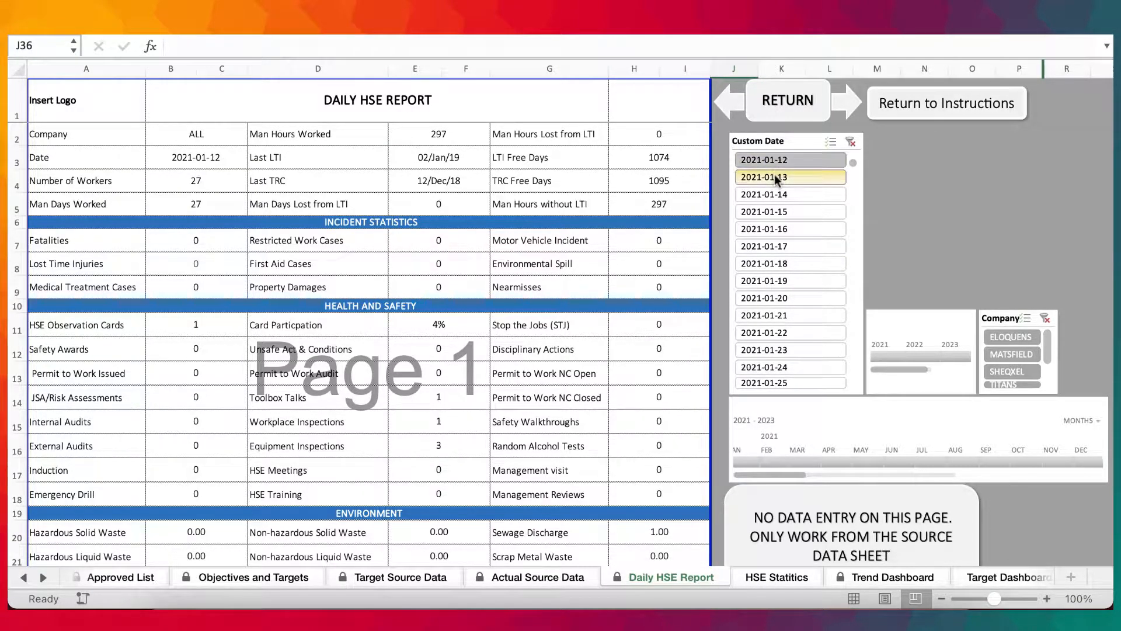
drag(773, 152, 776, 335)
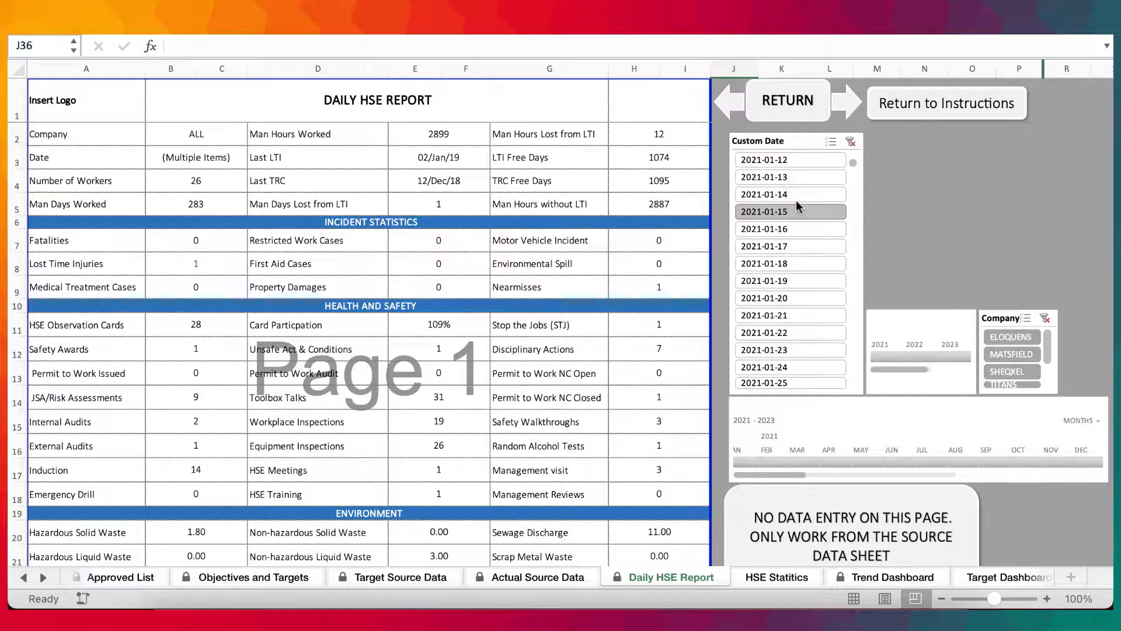
click(781, 159)
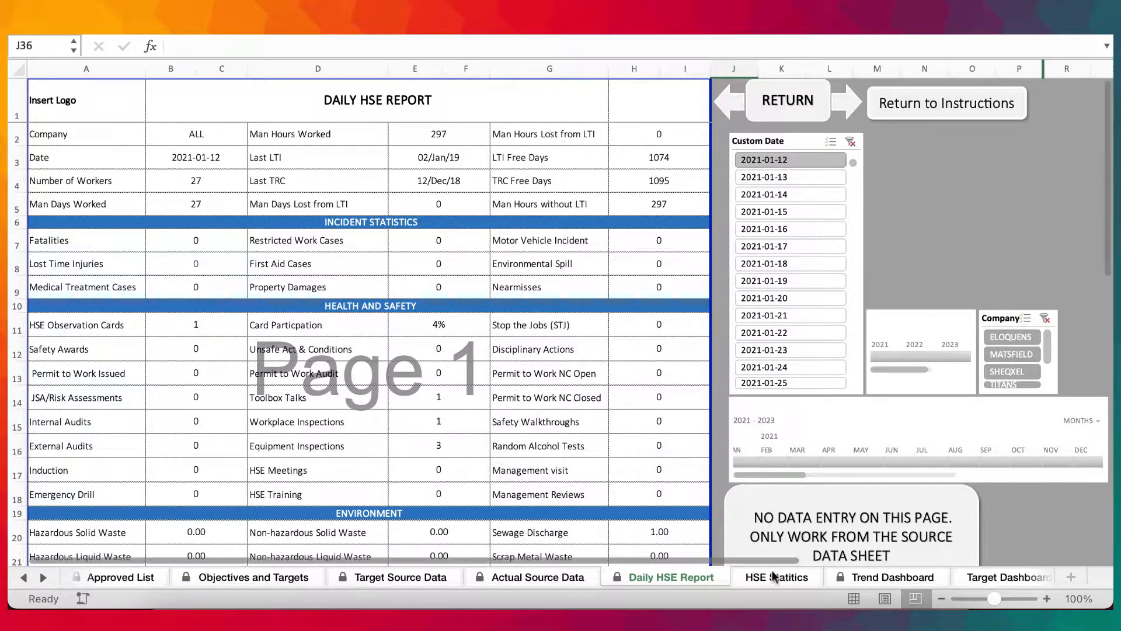
Review the monthly values on the HSE Statitics sheet and open the Trend Dashboard
click(776, 577)
scroll(748, 426, down, 5)
scroll(748, 423, up, 5)
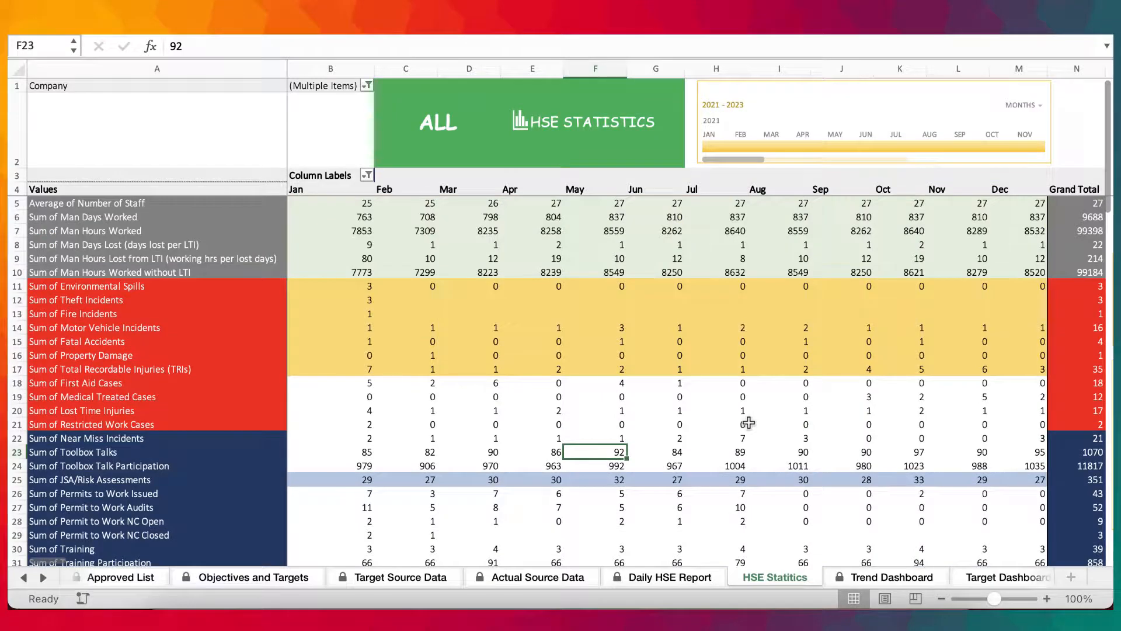
click(888, 578)
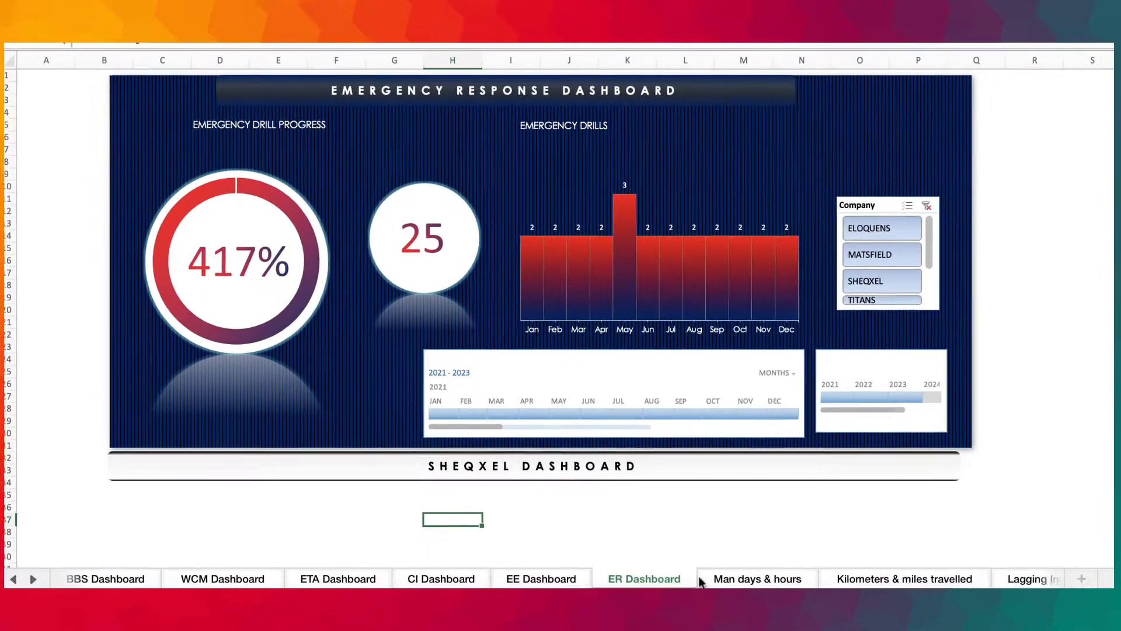
Look over the workbook's sheet names from Daily HSE Report through the dashboards to the pivot report sheets
click(13, 578)
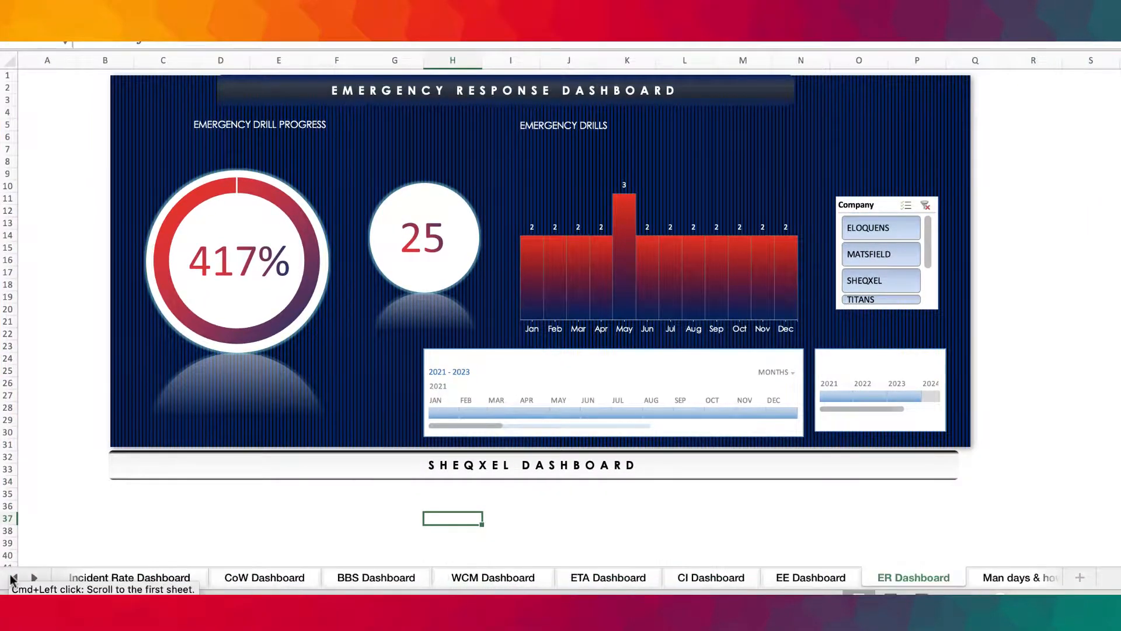
click(13, 579)
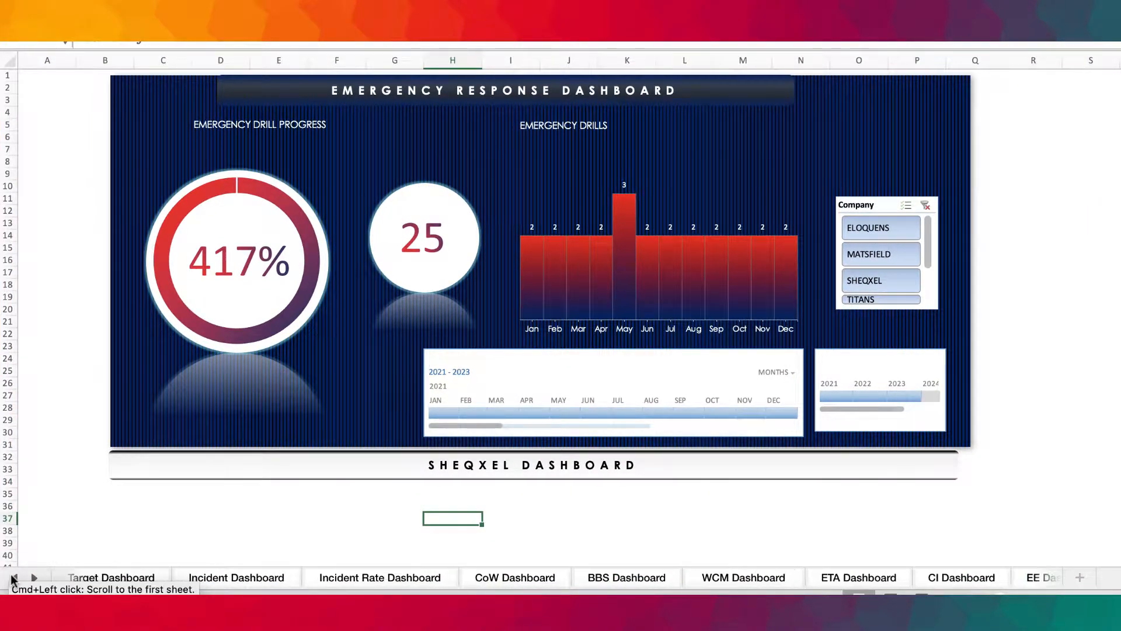
click(13, 578)
click(13, 578)
click(13, 578)
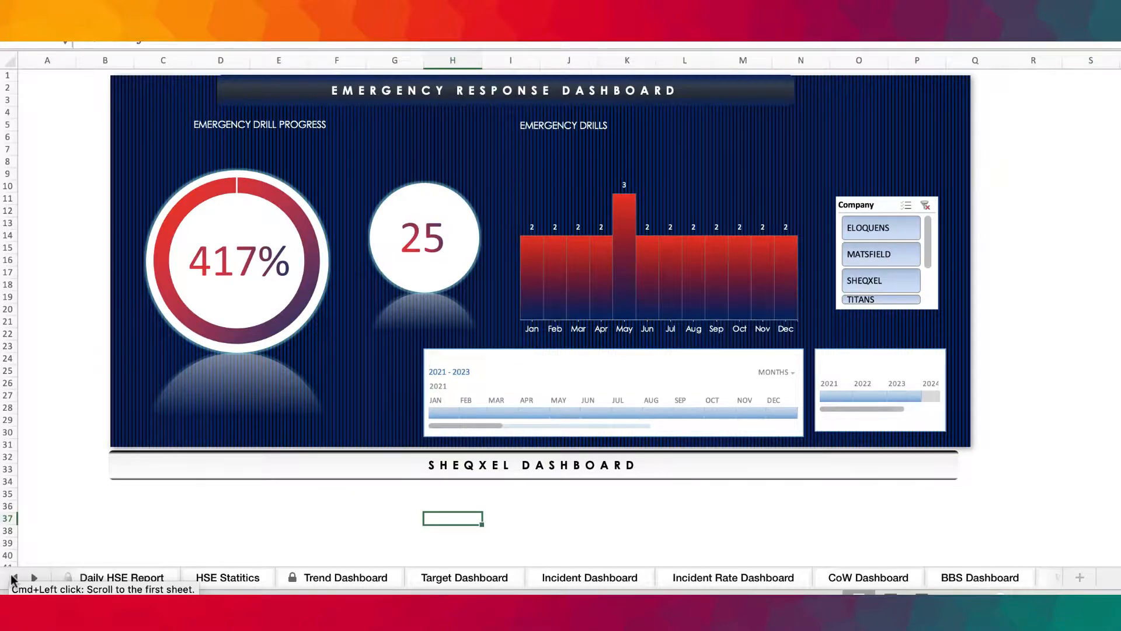
click(32, 578)
click(32, 578)
click(32, 579)
click(32, 578)
click(32, 578)
click(32, 578)
click(32, 578)
click(32, 579)
click(32, 579)
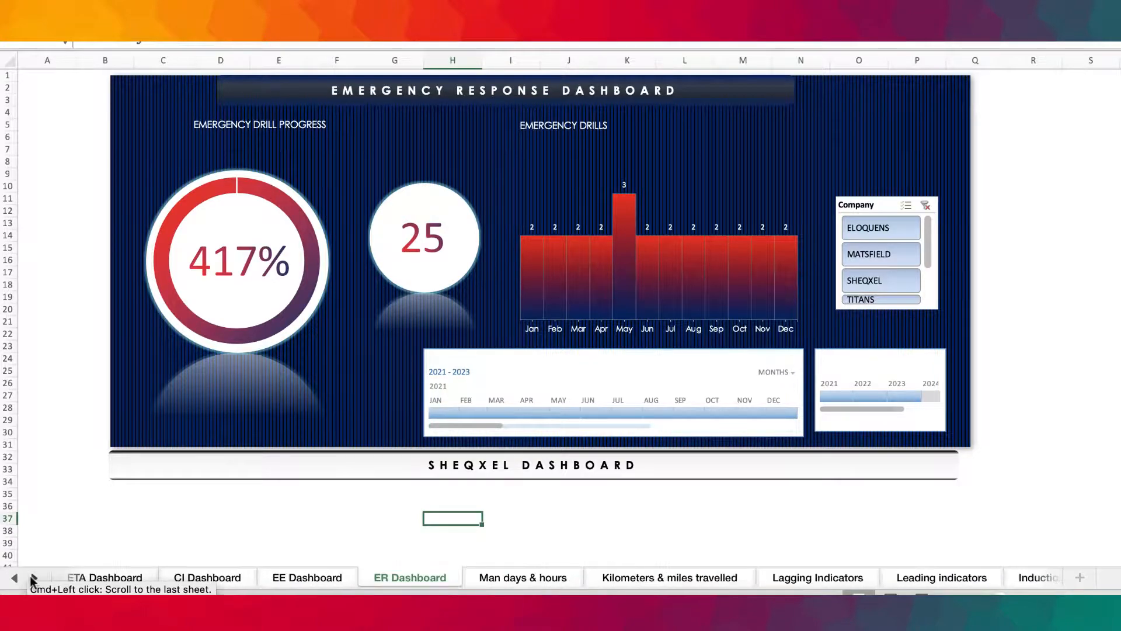
click(32, 578)
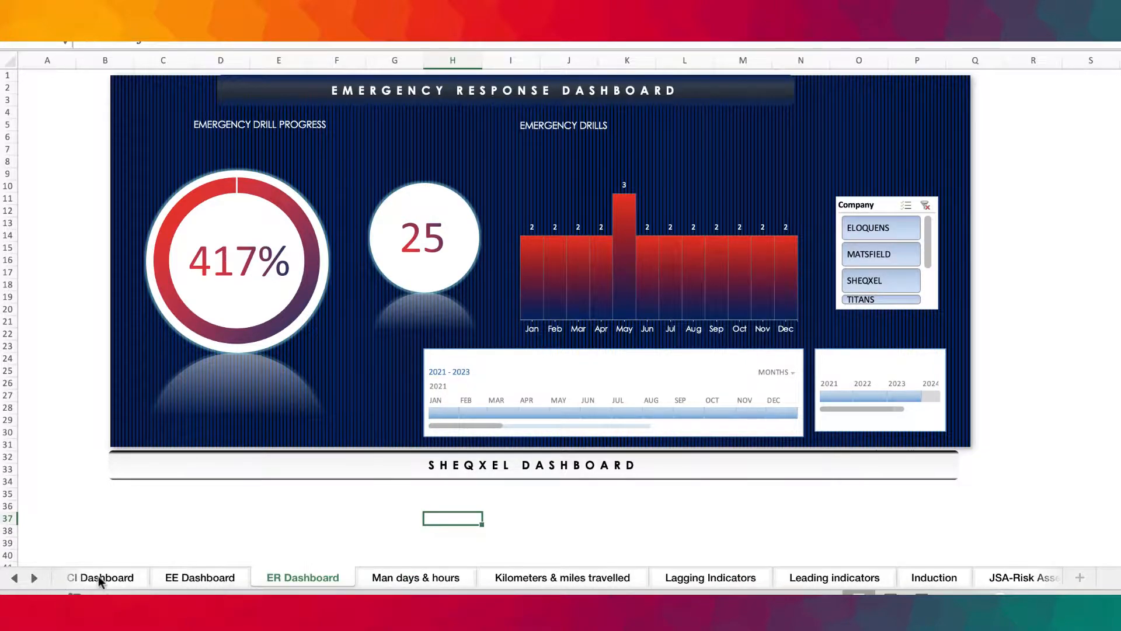
View the pivot reports from Man days & hours through Kilometers & miles travelled, Lagging Indicators and Leading indicators to Induction
click(412, 577)
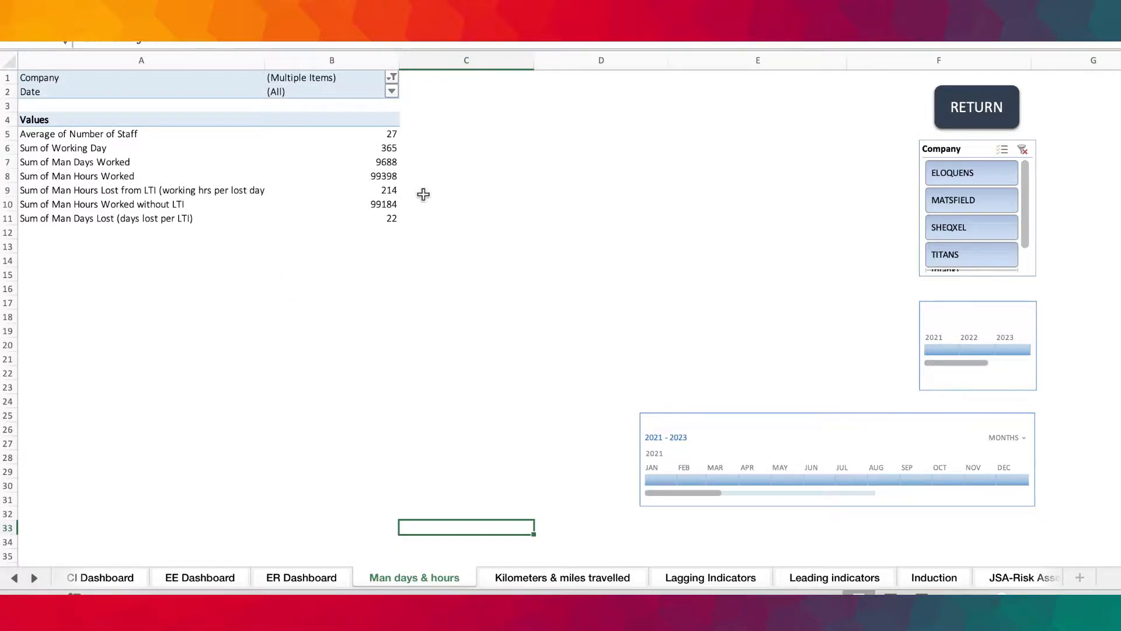
click(573, 575)
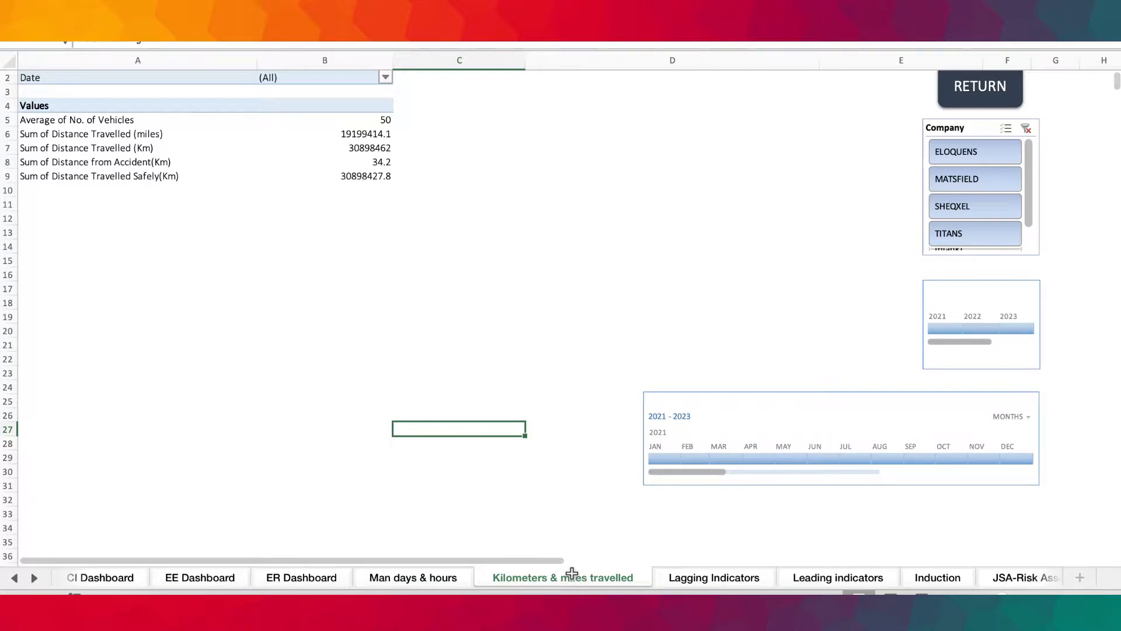
click(696, 584)
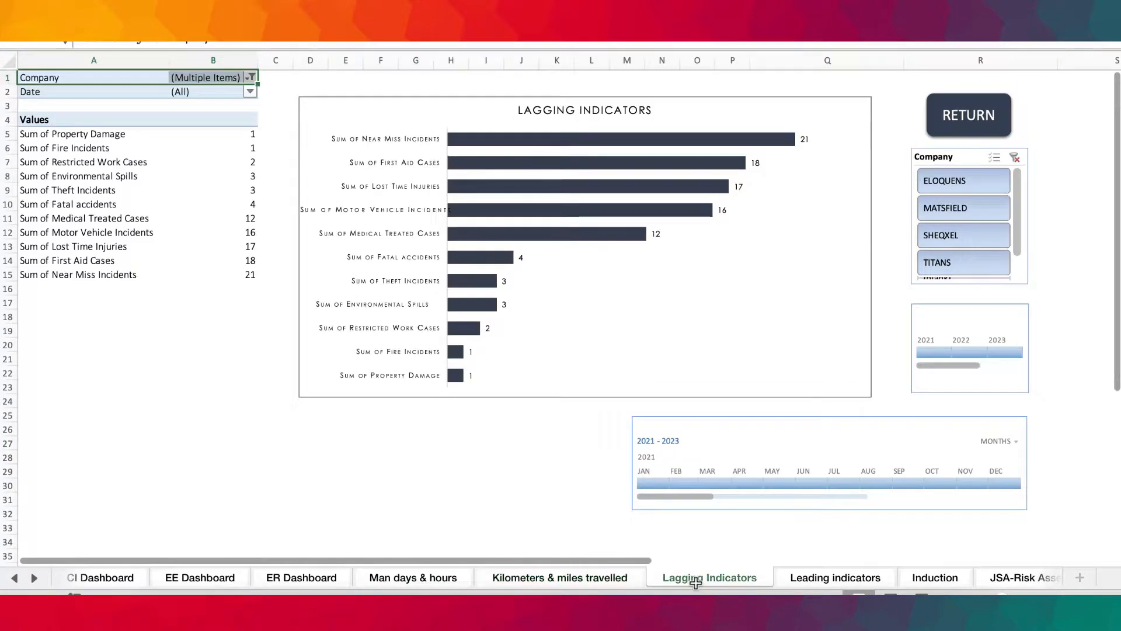
click(821, 578)
click(943, 576)
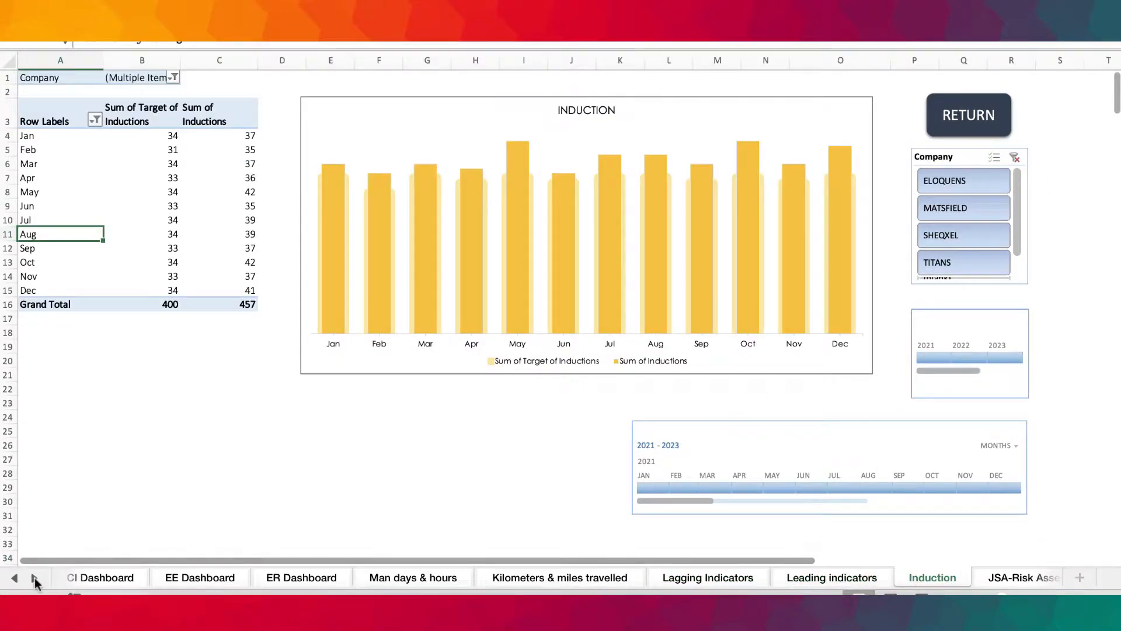
View the JSA-Risk Assessment and Toolbox Talk reports
click(34, 579)
click(730, 580)
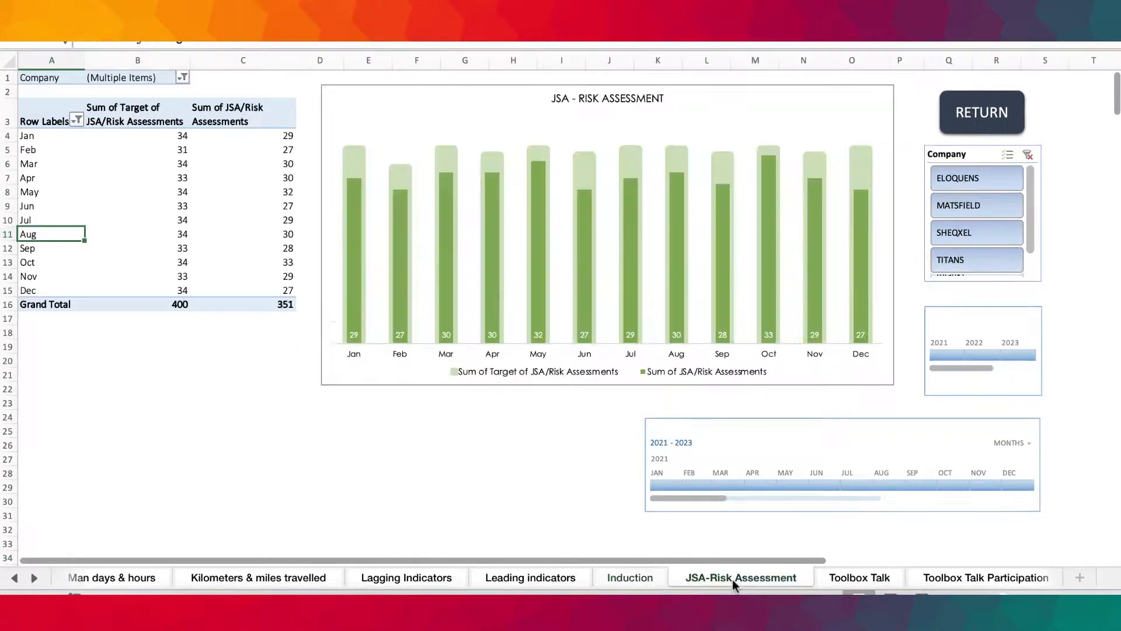
click(838, 579)
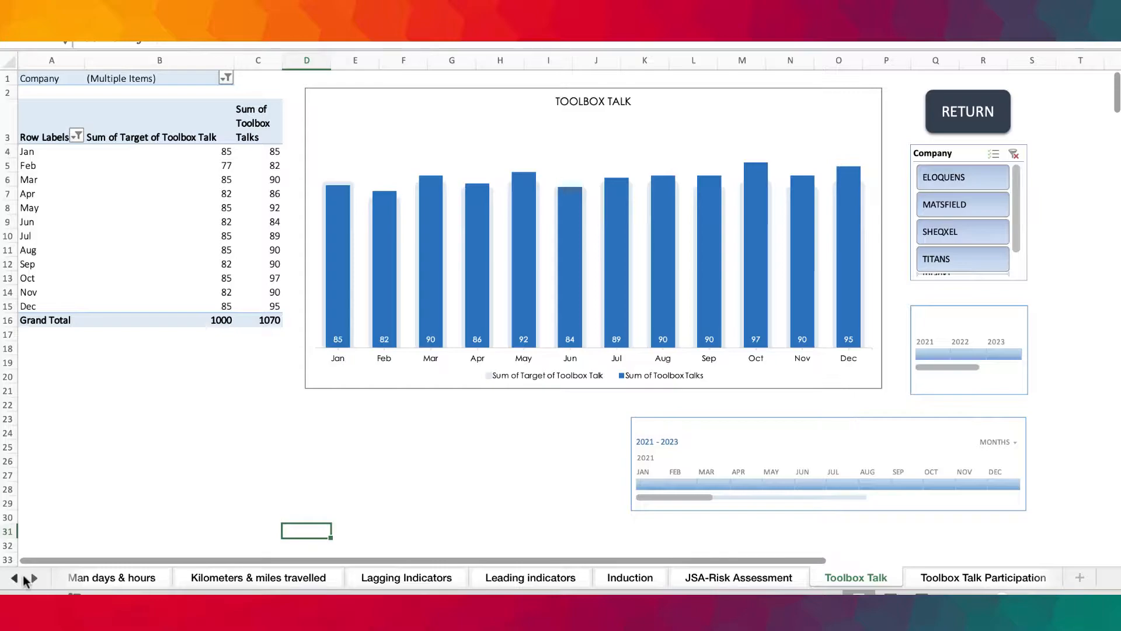
Highlight the monthly Target of Toolbox Talk values and the Sum of Toolbox Talks column from January to December
click(18, 578)
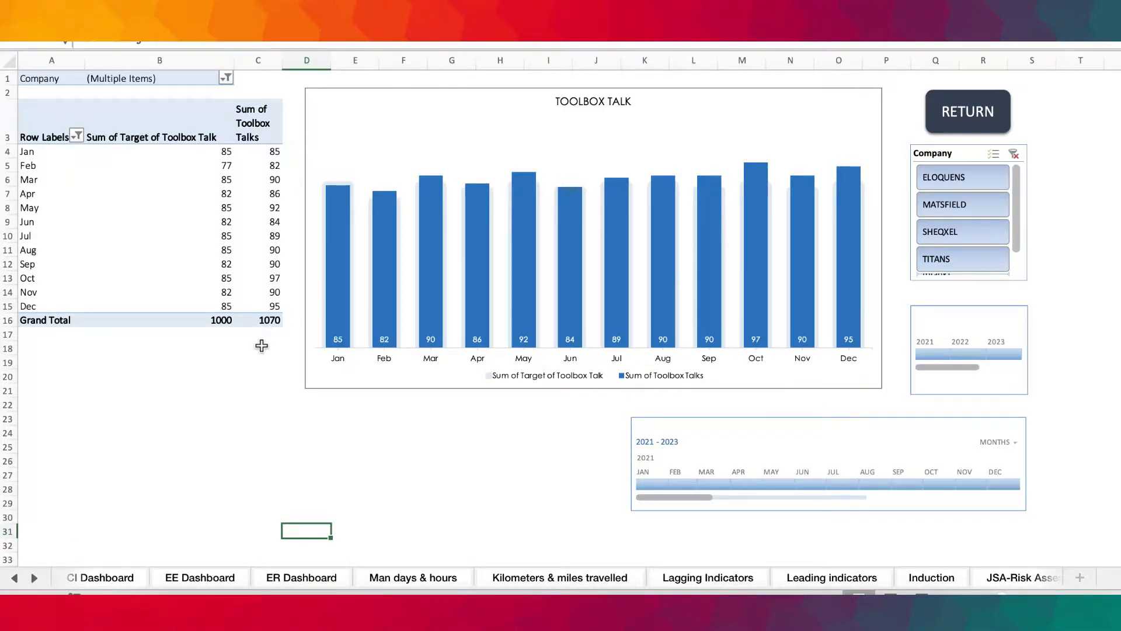
drag(165, 133, 179, 304)
drag(262, 120, 246, 310)
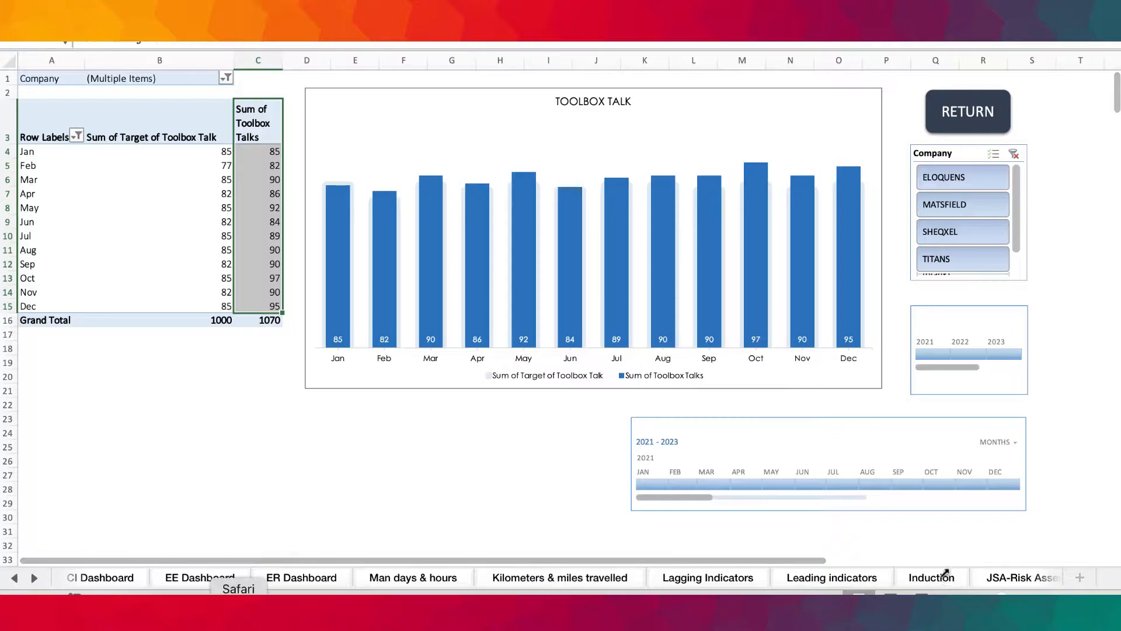
View the Toolbox Talk Participation report and open the Permit to Work report
click(35, 578)
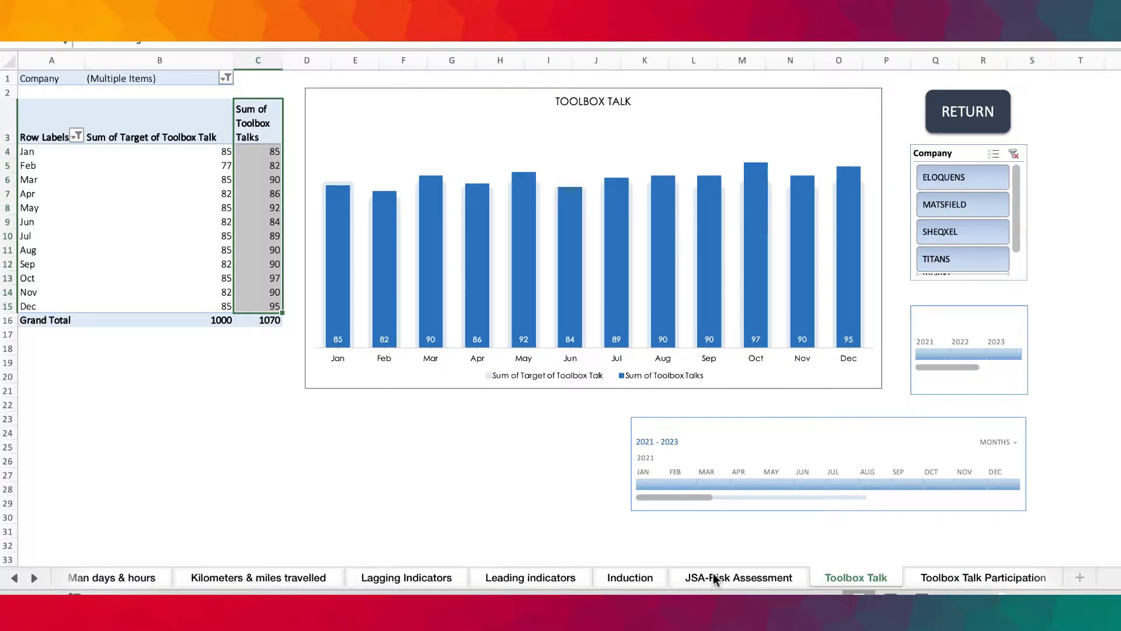
click(958, 578)
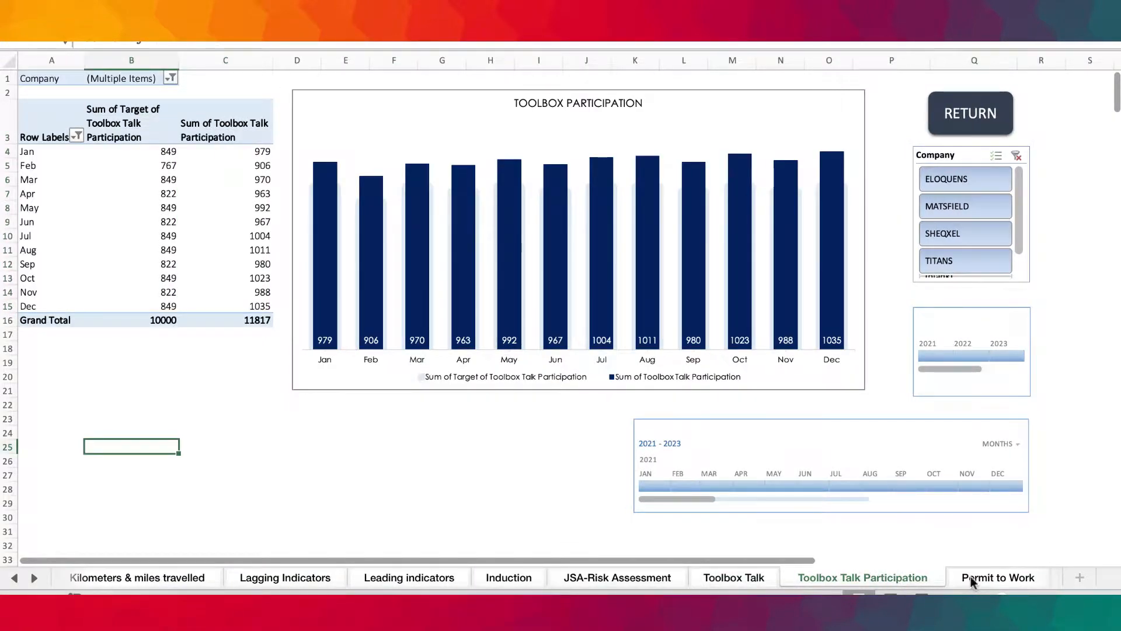
click(1005, 577)
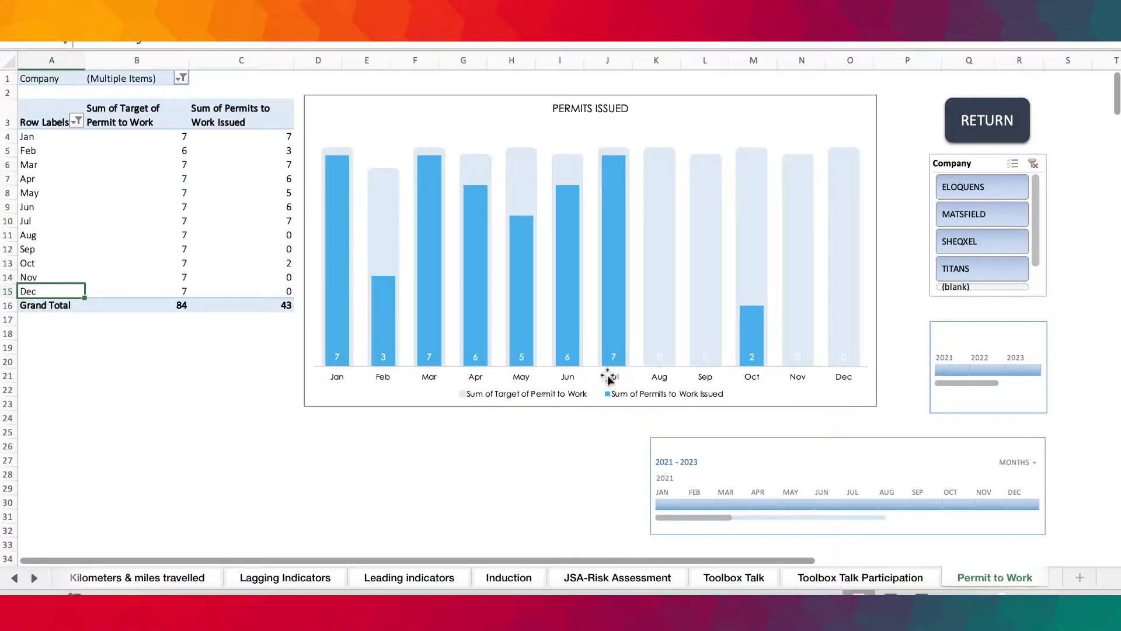
Highlight the Target of Permit to Work and Permits to Work Issued values from January to the grand total
mouse_move(608, 379)
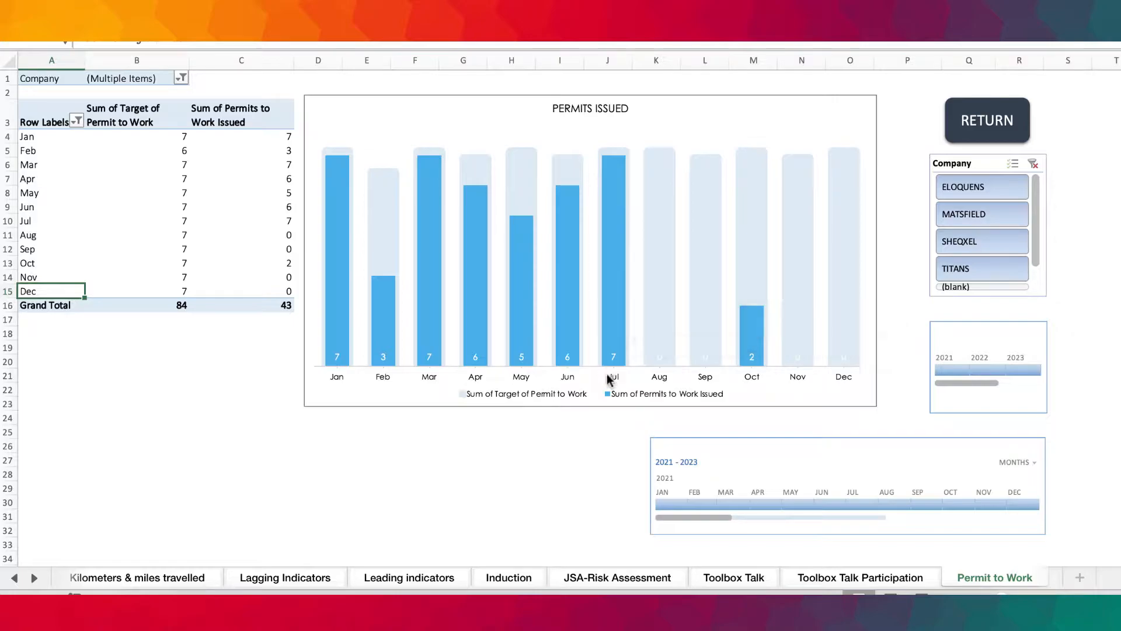
drag(176, 139, 157, 310)
drag(286, 137, 284, 309)
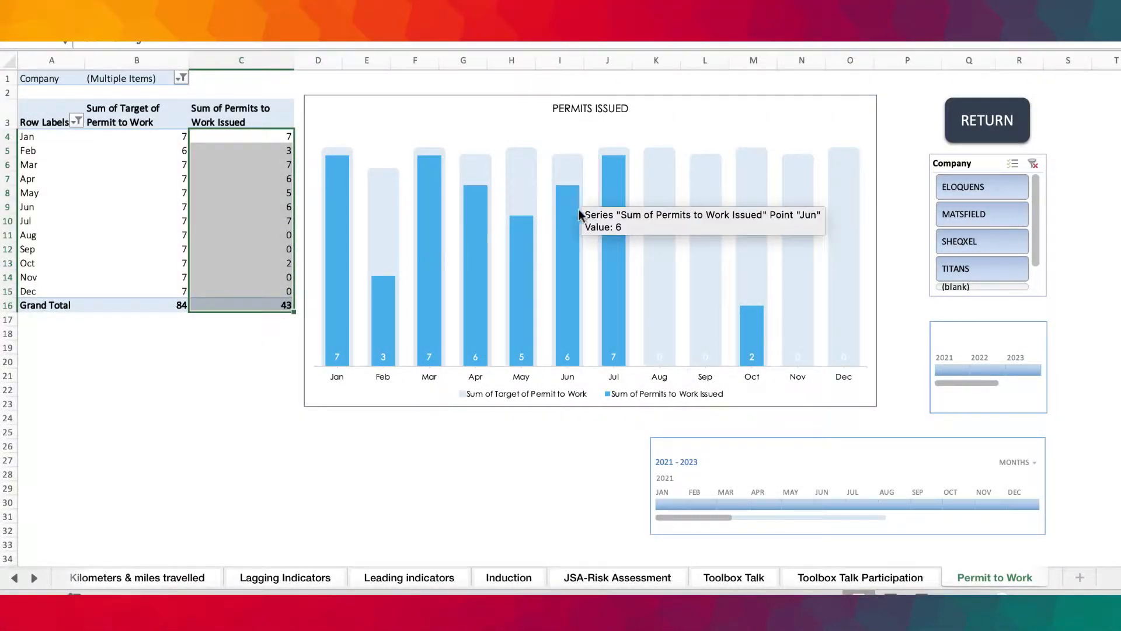
View the Permit to Work Audits and HSE Observations reports
click(35, 578)
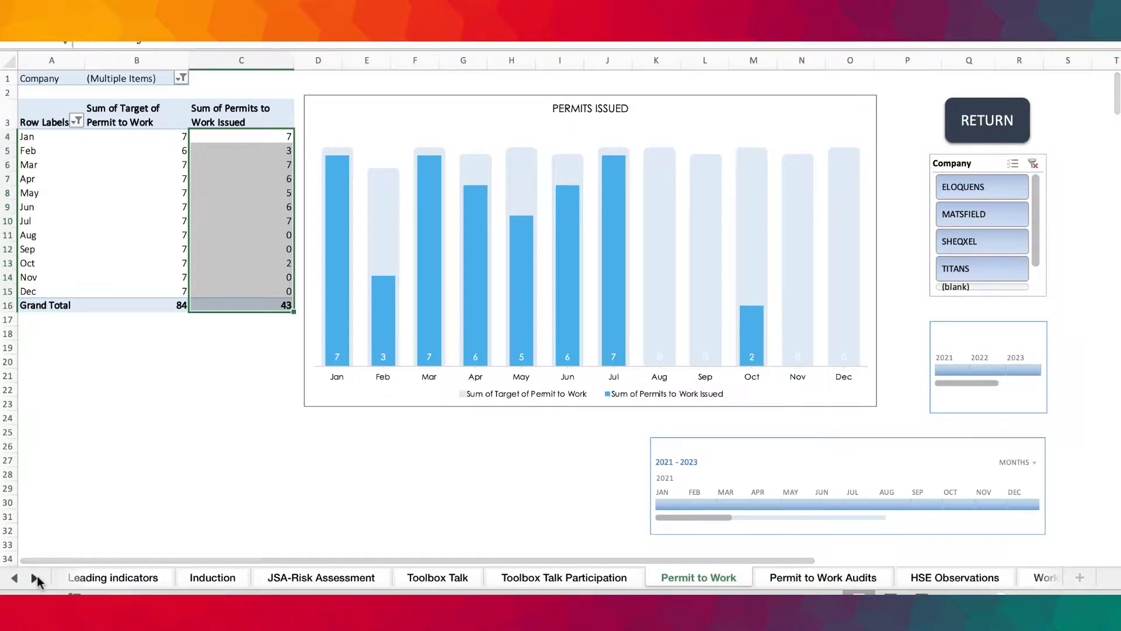
click(717, 584)
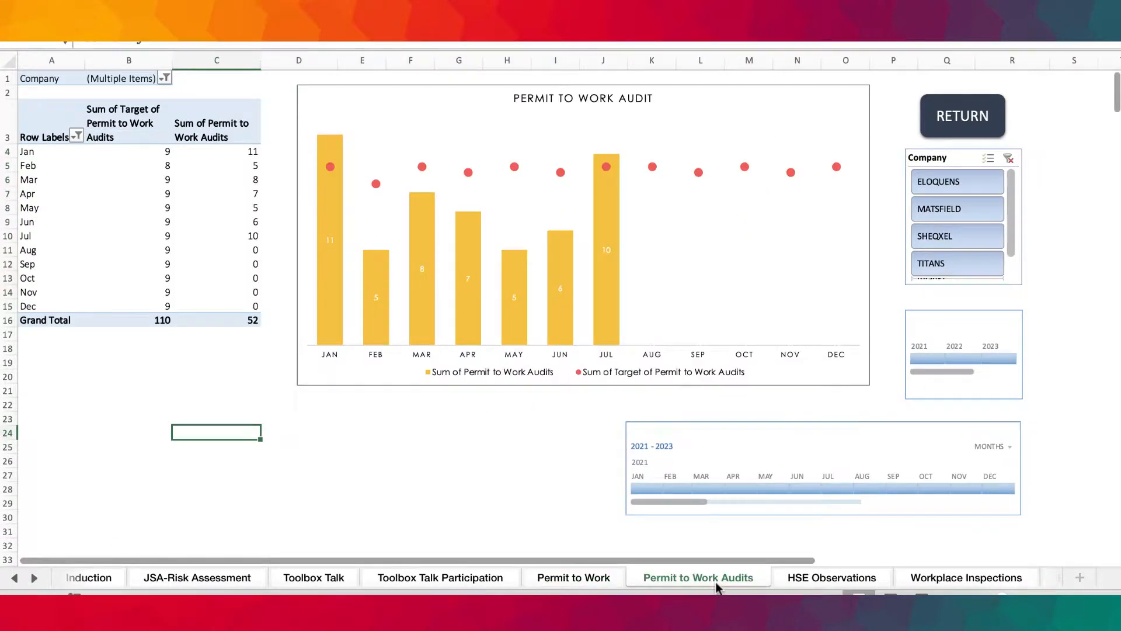
click(807, 579)
Jump to the TRIFR Trend area of the workbook, view the MVIFR and TRIFR Trend reports, and return from the TRIFR Trend report
right_click(14, 578)
scroll(71, 540, down, 5)
click(67, 468)
click(181, 582)
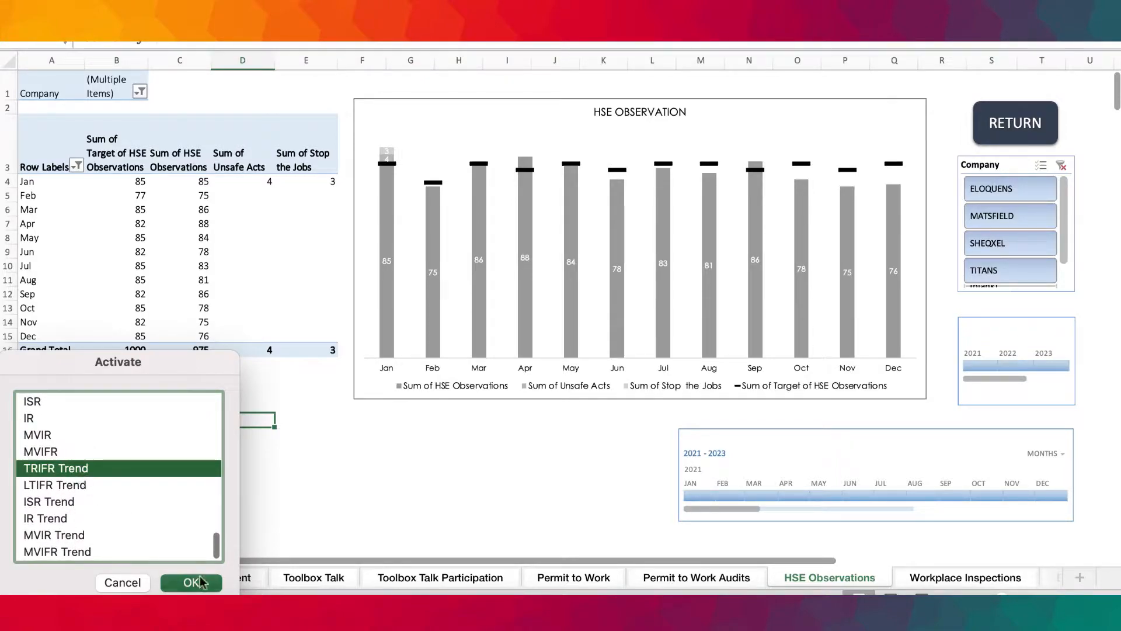
click(907, 579)
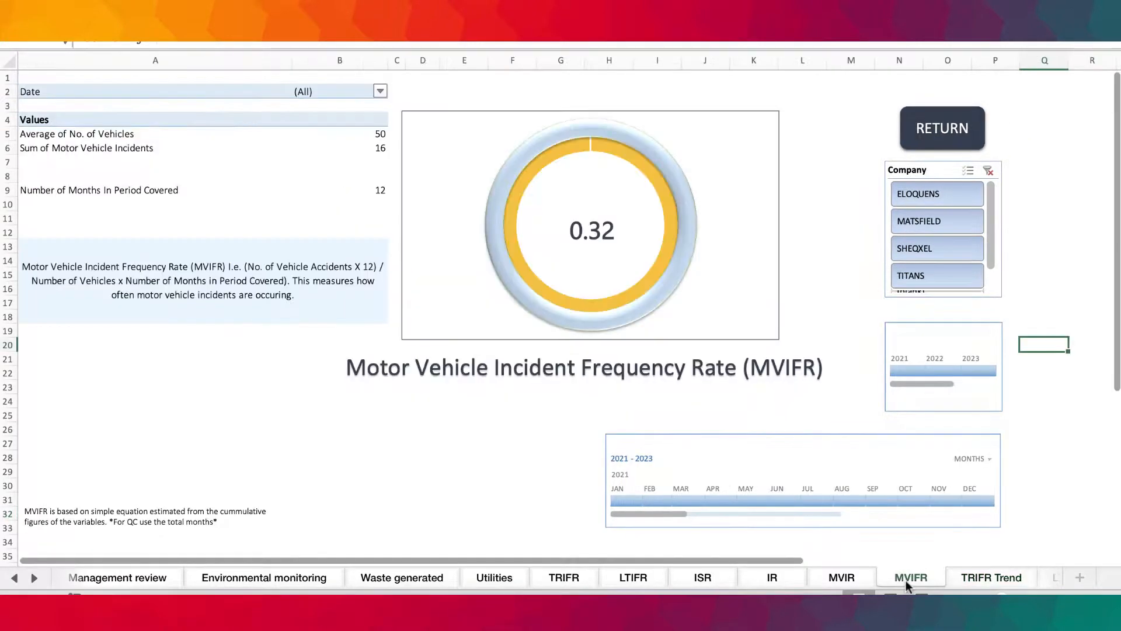
click(1015, 578)
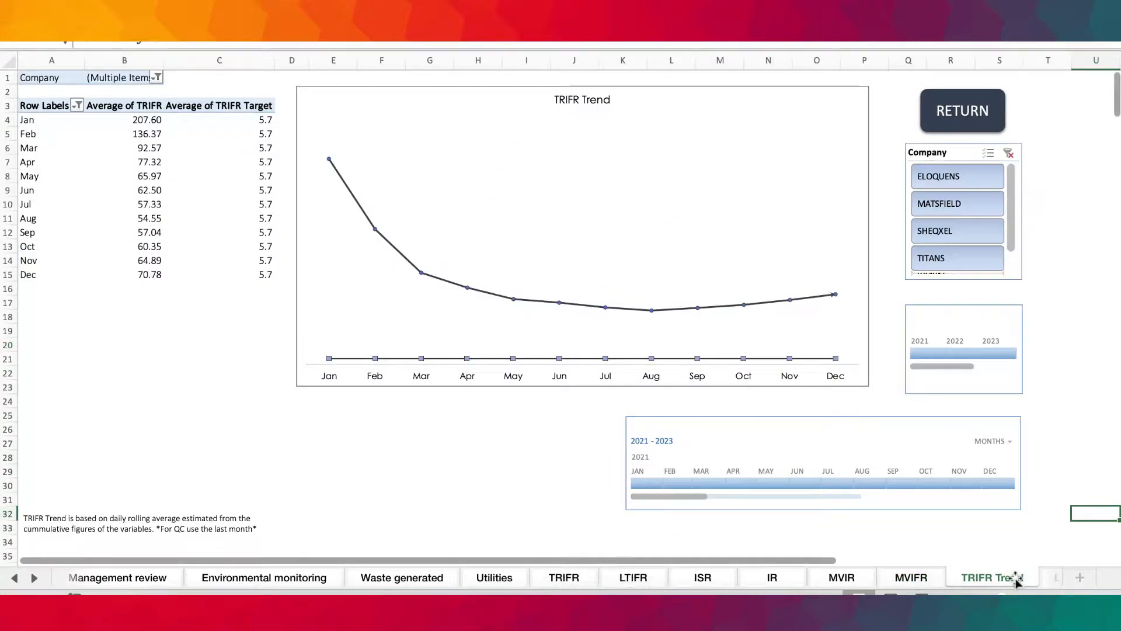
click(950, 127)
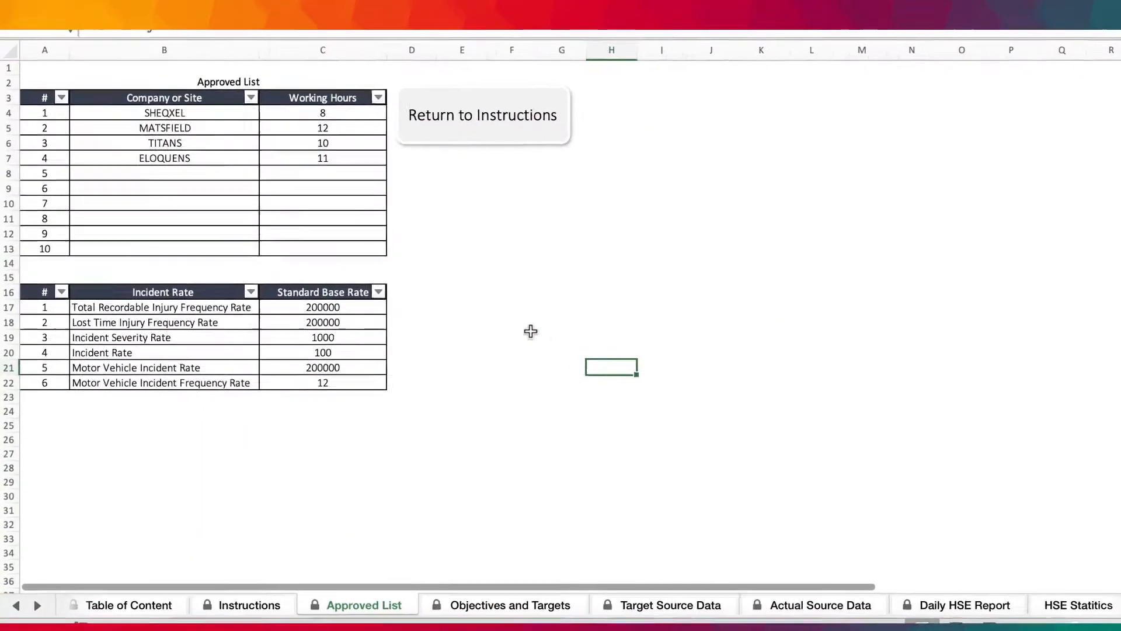
Highlight the ten Company or Site entries in the Approved List and select the working hours of SHEQXEL
drag(226, 91, 236, 260)
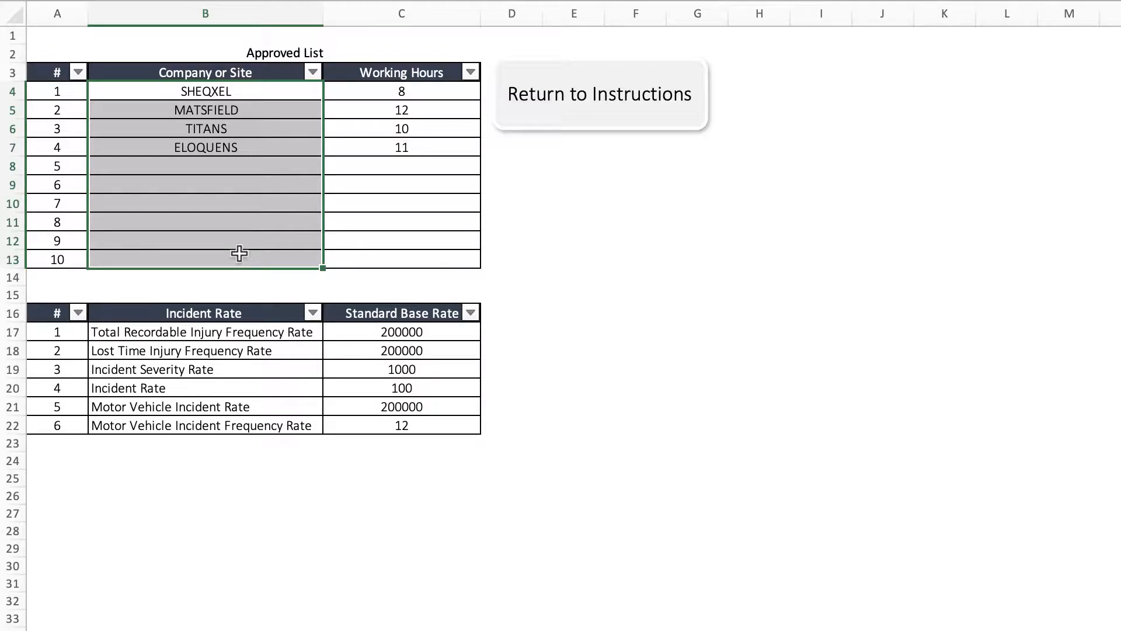
click(252, 91)
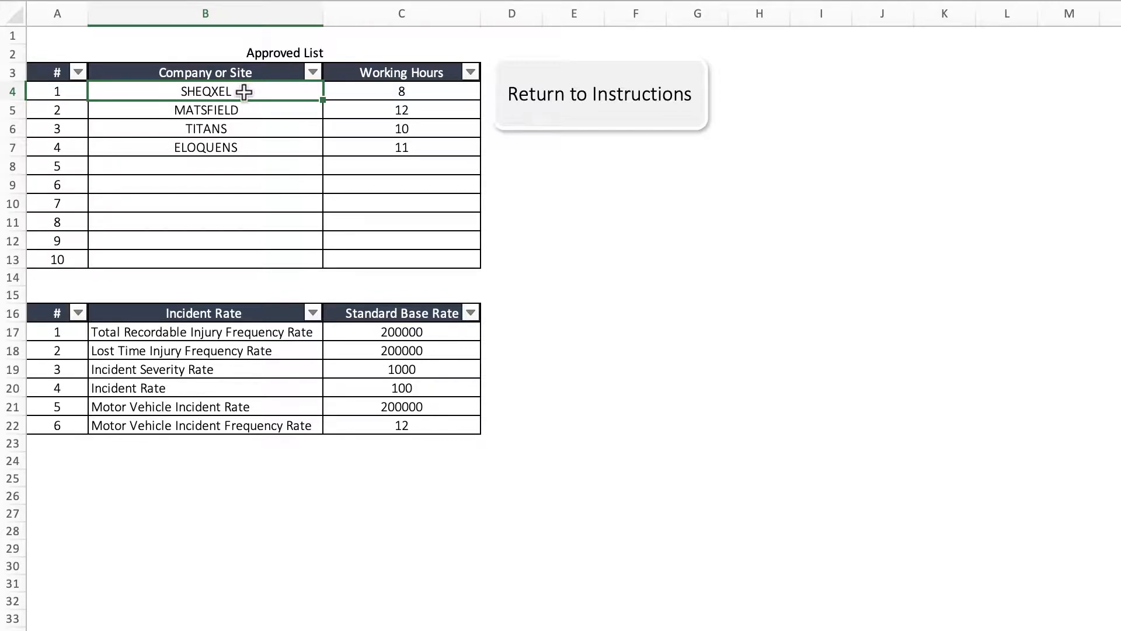
scroll(244, 91, down, 1)
click(296, 242)
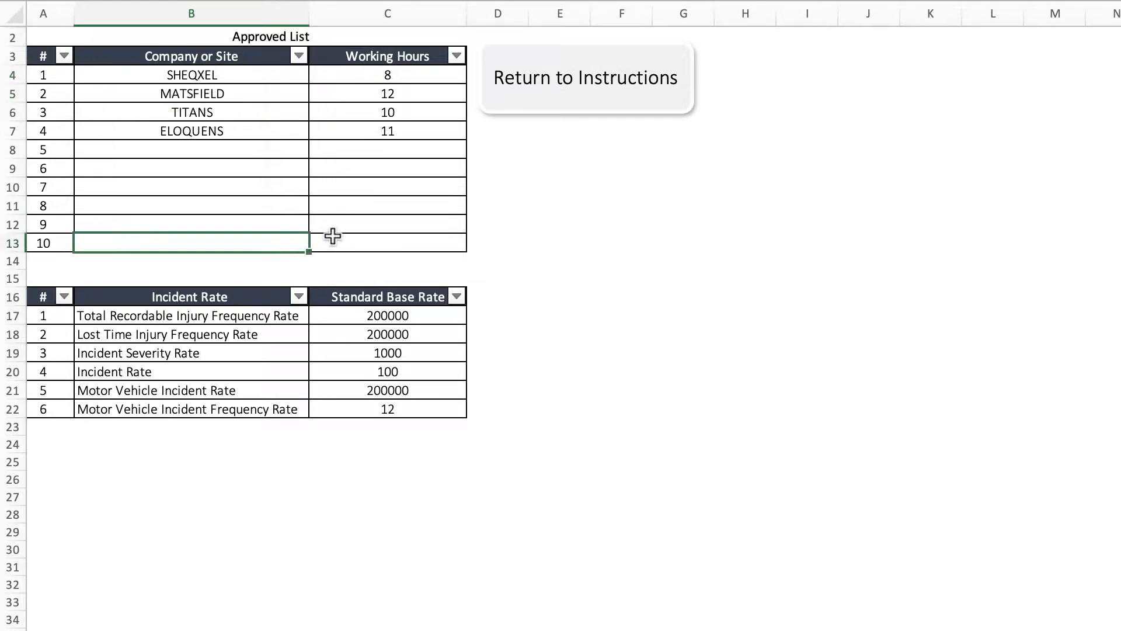
click(407, 85)
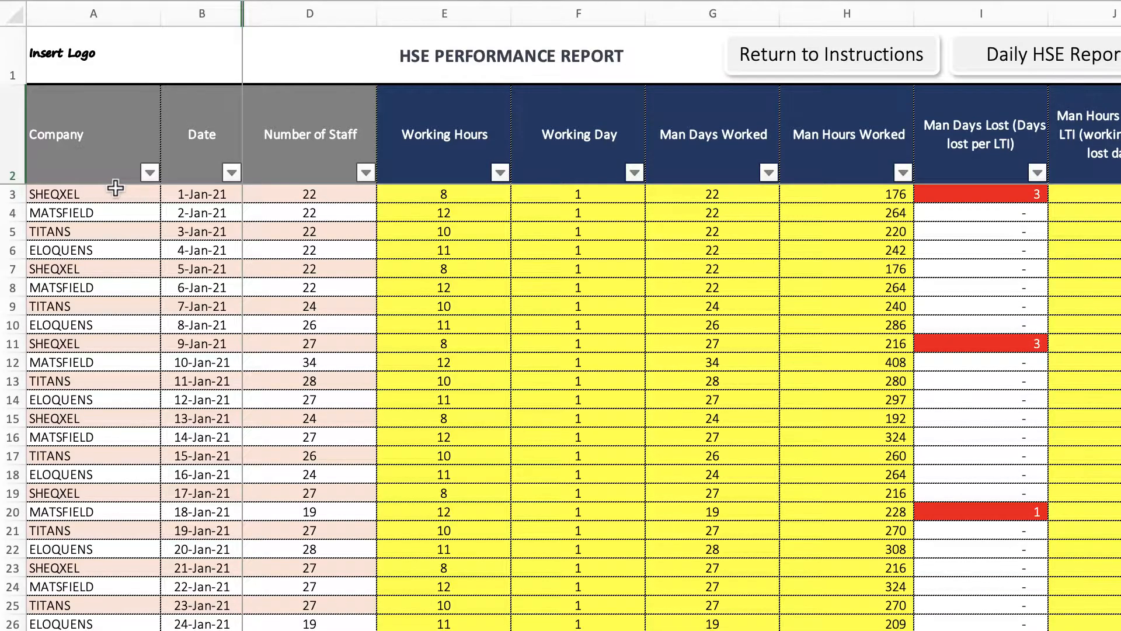
In the Actual Source Data, inspect the Company choices offered for the first two records and the Working Hours cell of the first record
click(115, 188)
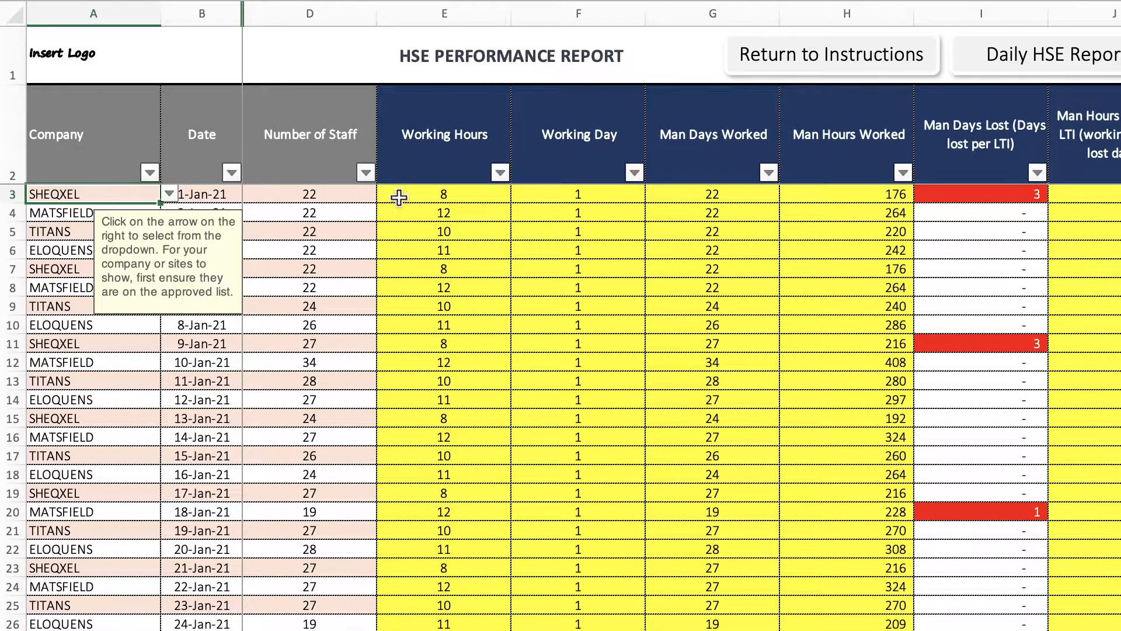
click(460, 199)
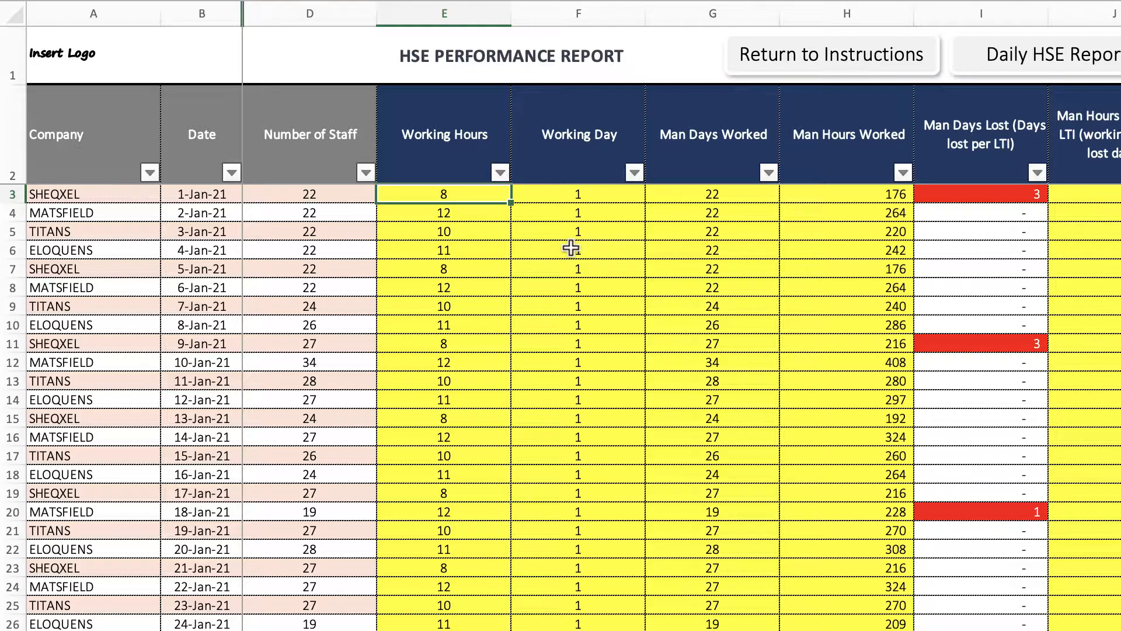
click(131, 195)
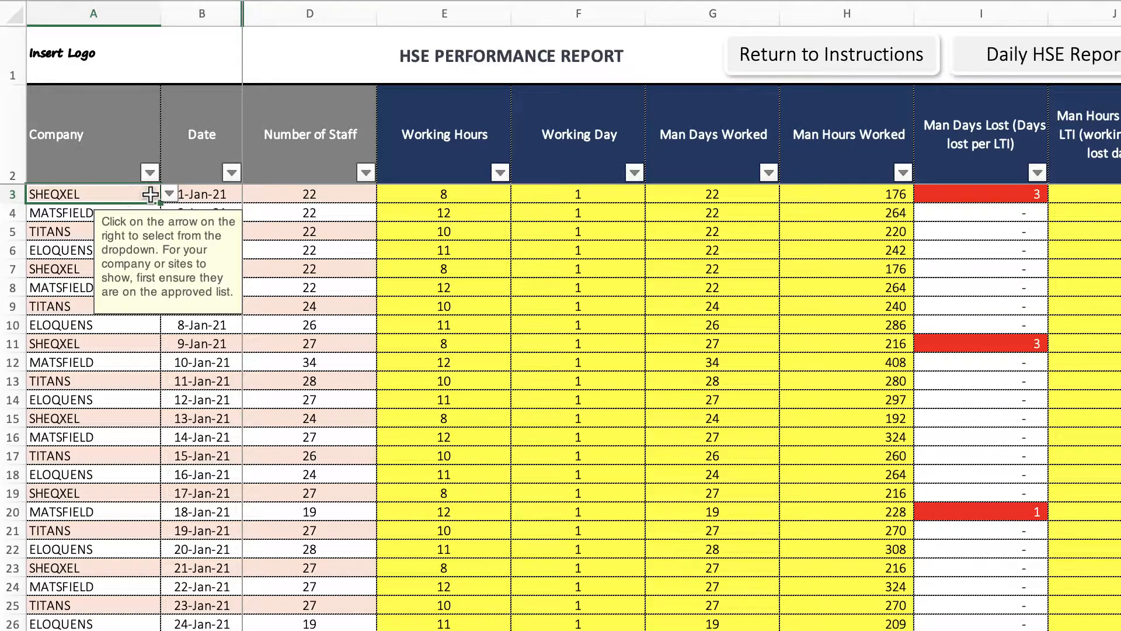
click(169, 193)
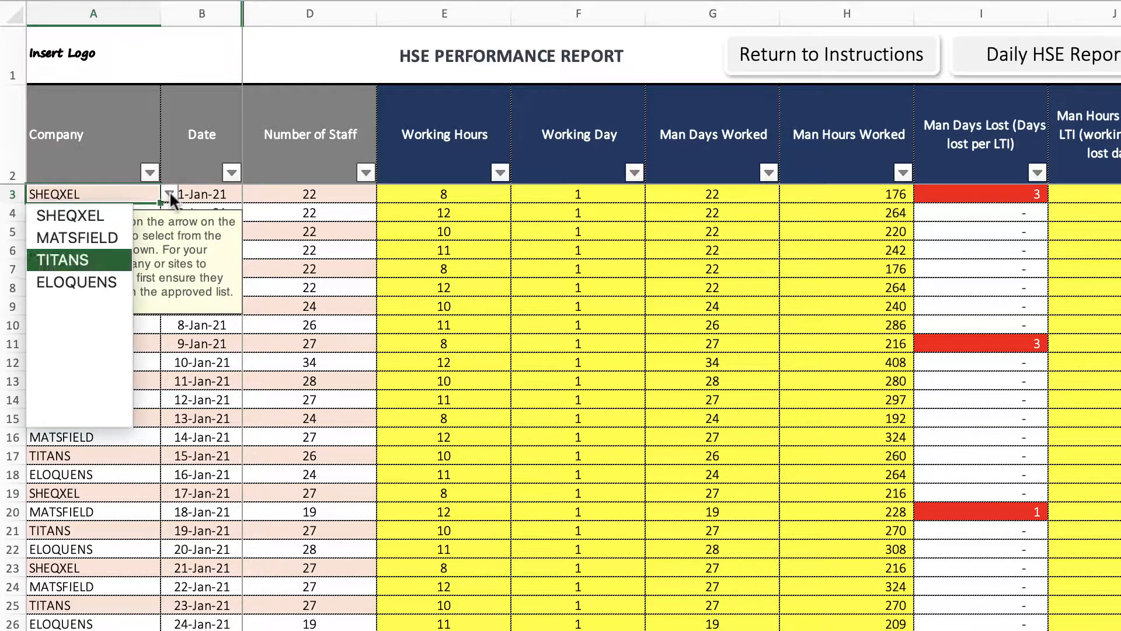
click(473, 450)
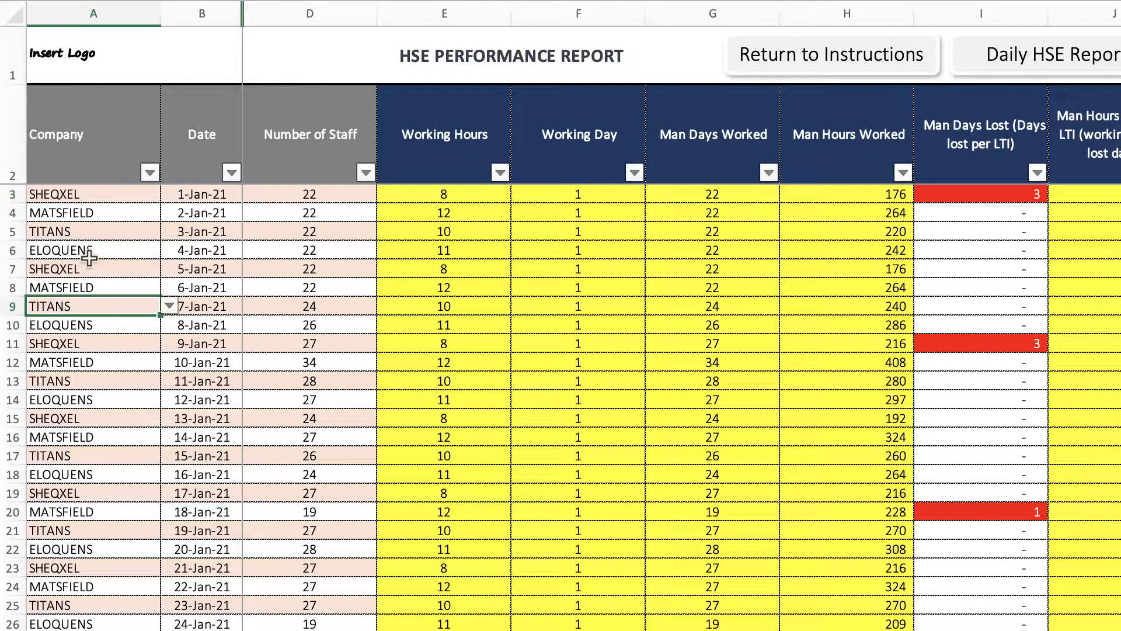
click(129, 211)
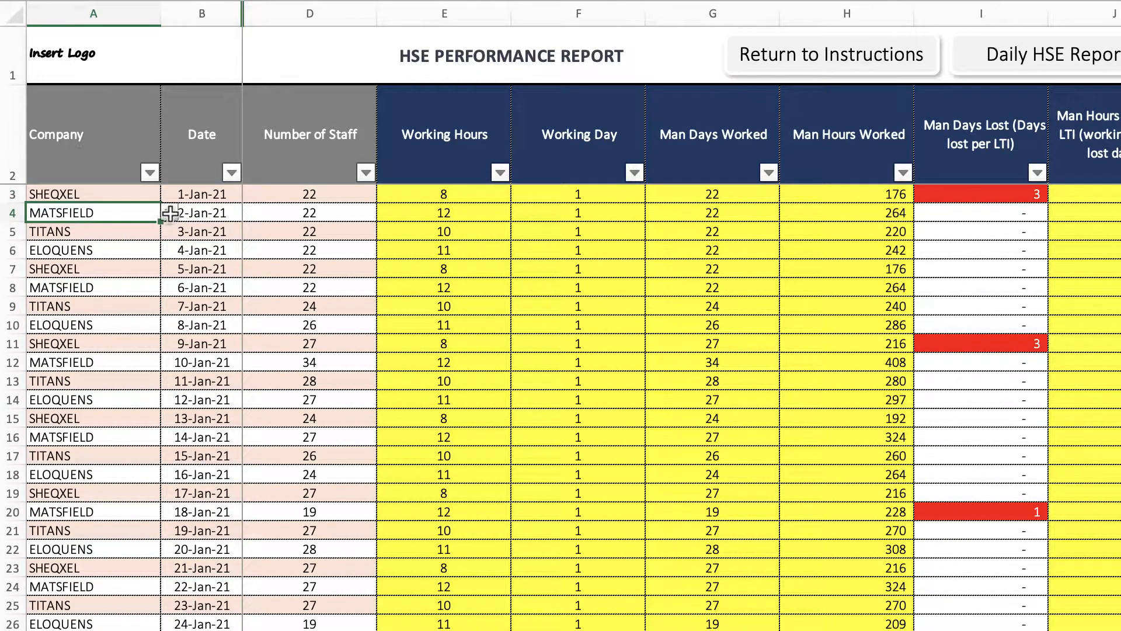
click(169, 213)
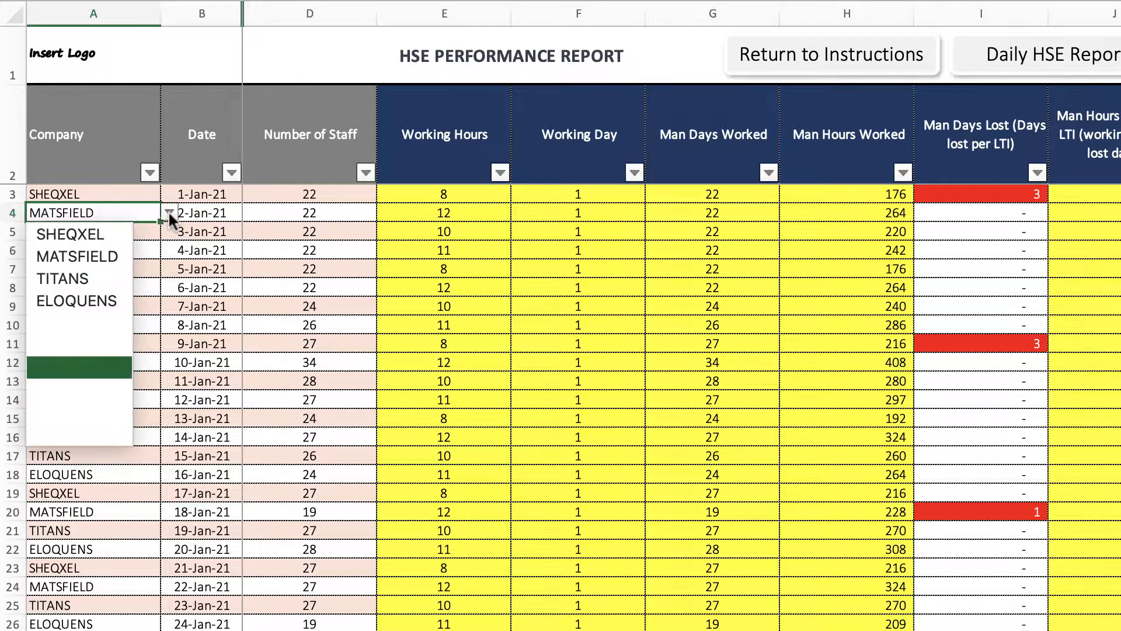
key(Escape)
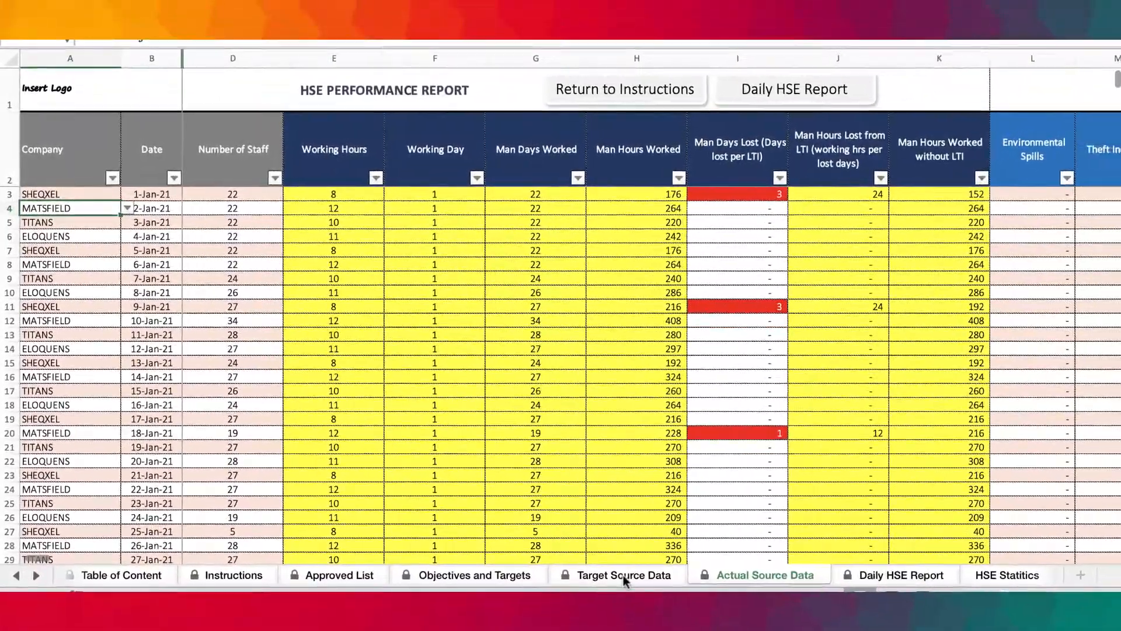
In the Target Source Data, examine the Company choices for the first row and the target columns across the sheet
click(622, 575)
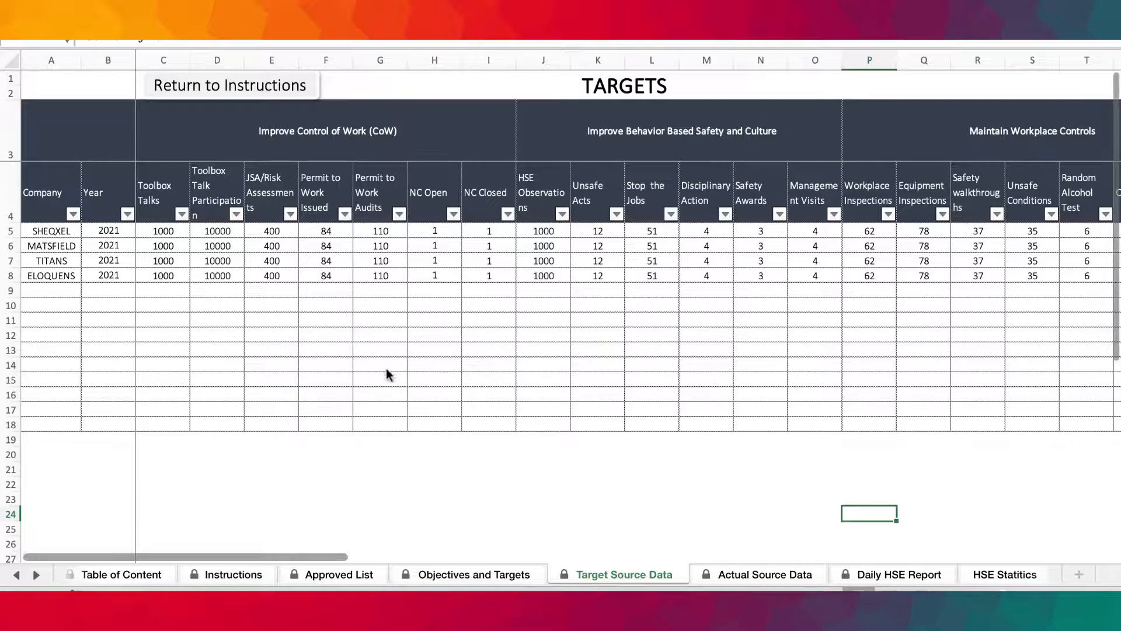
click(741, 573)
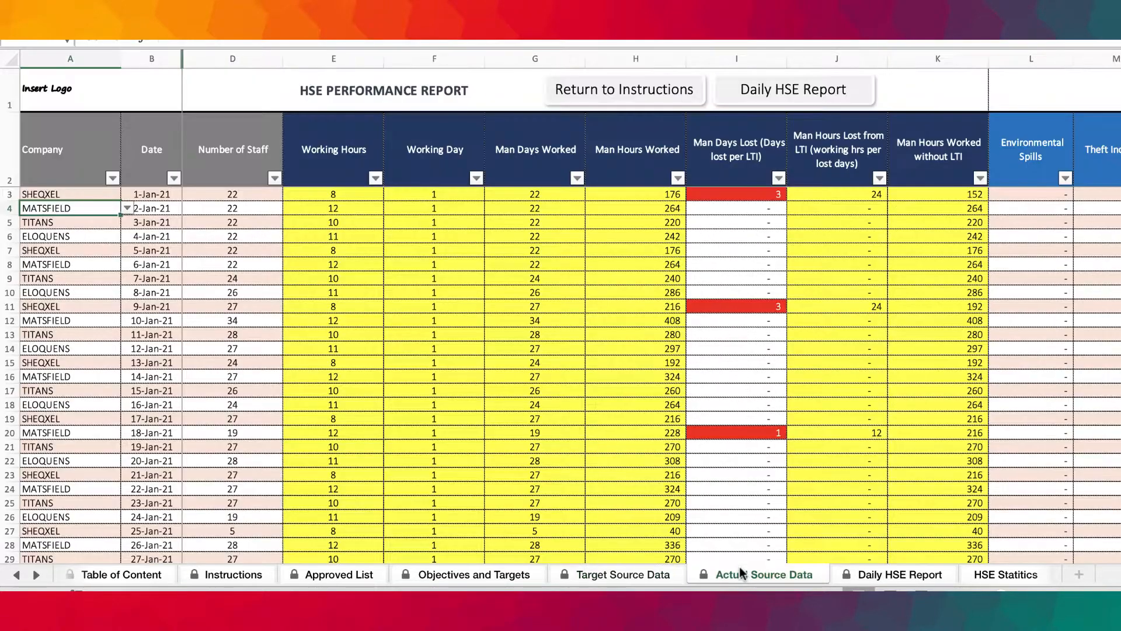
click(617, 577)
click(64, 231)
click(89, 232)
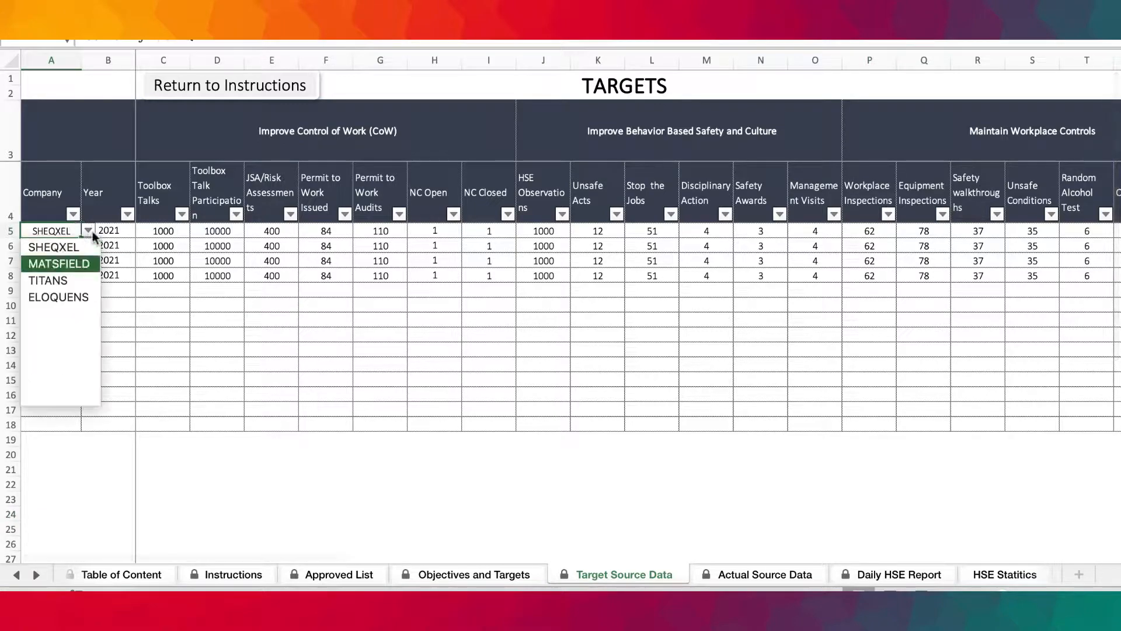
key(Escape)
scroll(740, 262, right, 15)
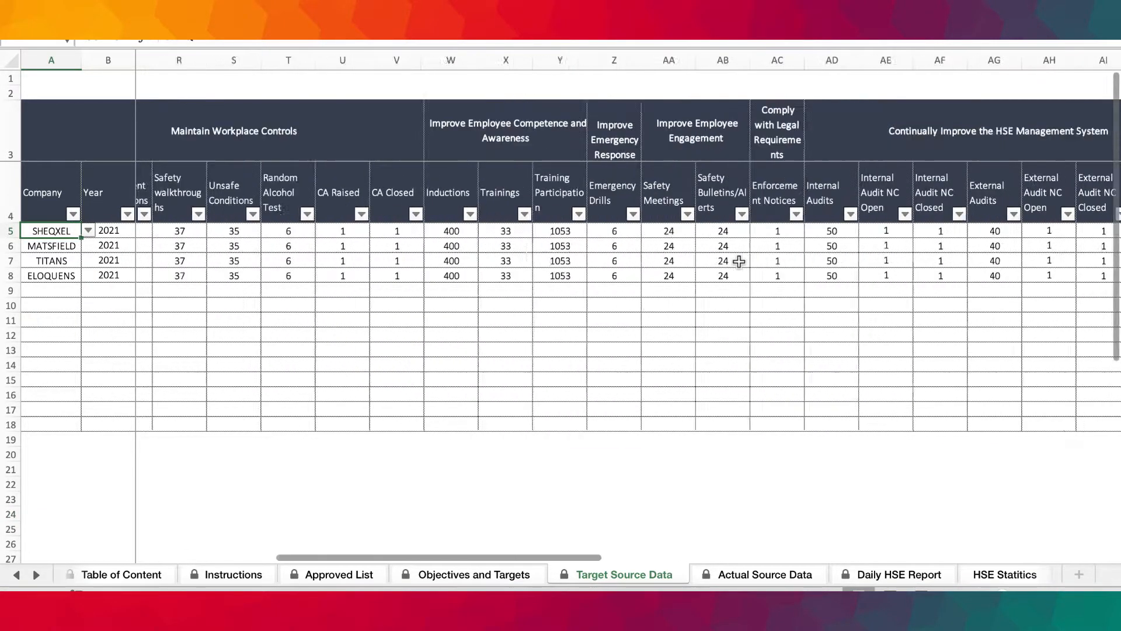
scroll(739, 262, left, 5)
scroll(739, 262, left, 5)
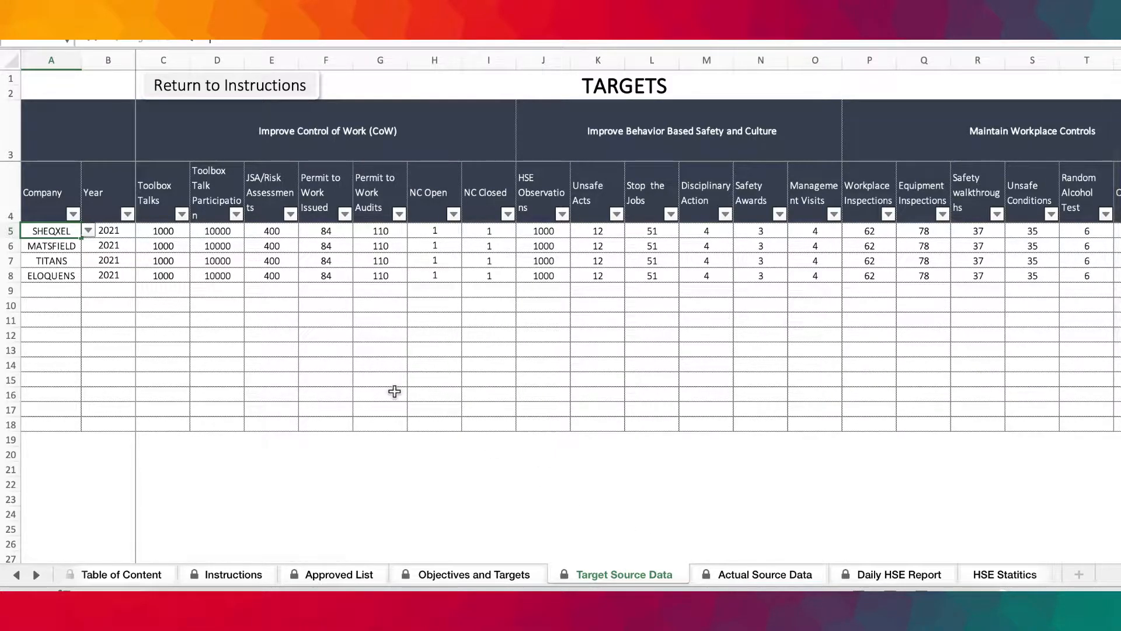
Fill the Company column of the Actual Source Data with SHEQXEL for all records from 1-Jan-21 to 31-Dec-21
click(747, 574)
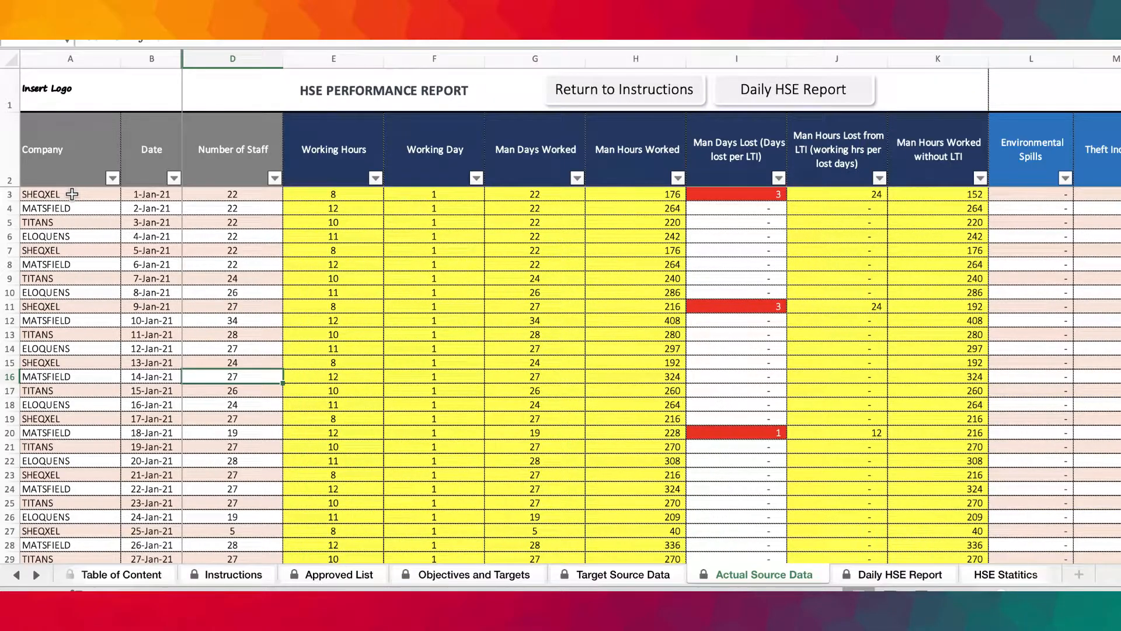
click(72, 194)
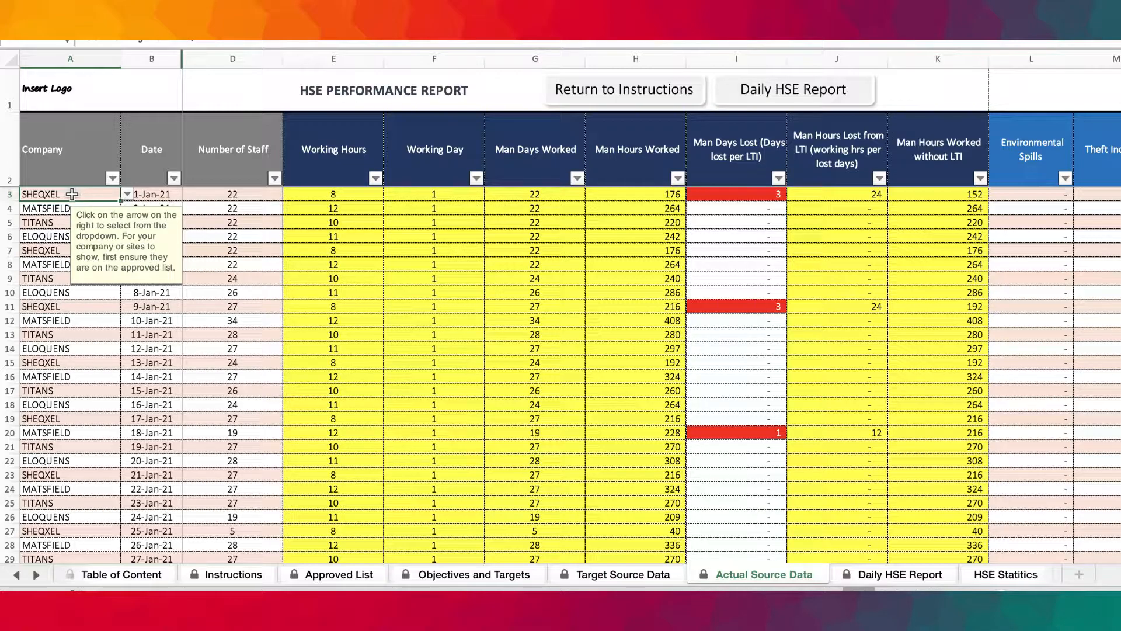
drag(72, 194, 116, 334)
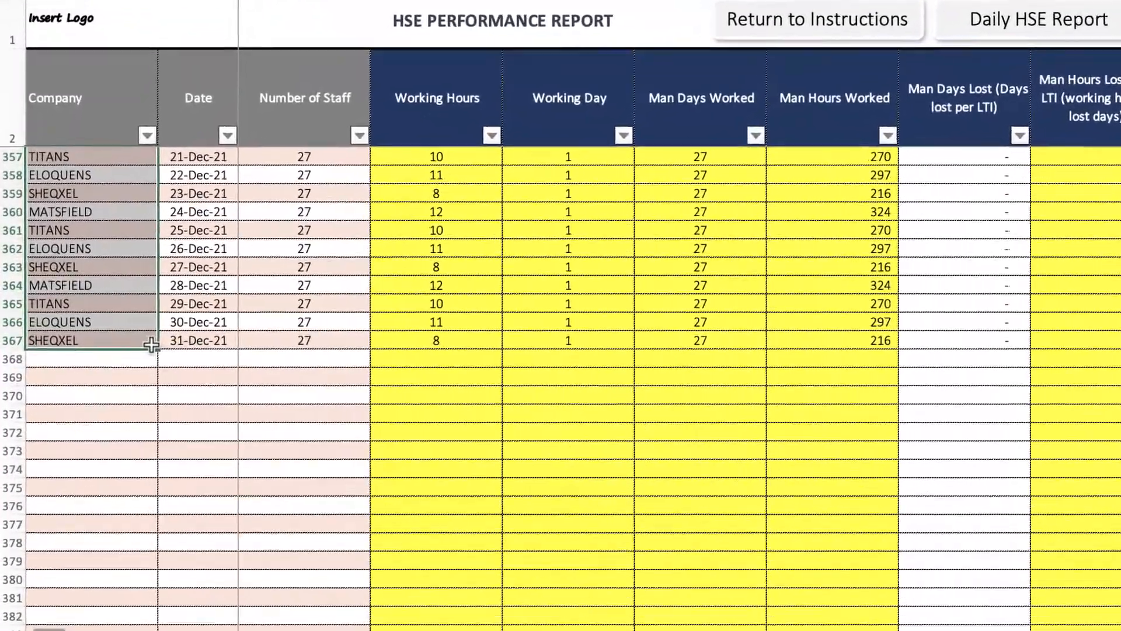
key(ctrl+d)
click(289, 485)
scroll(289, 485, up, 20)
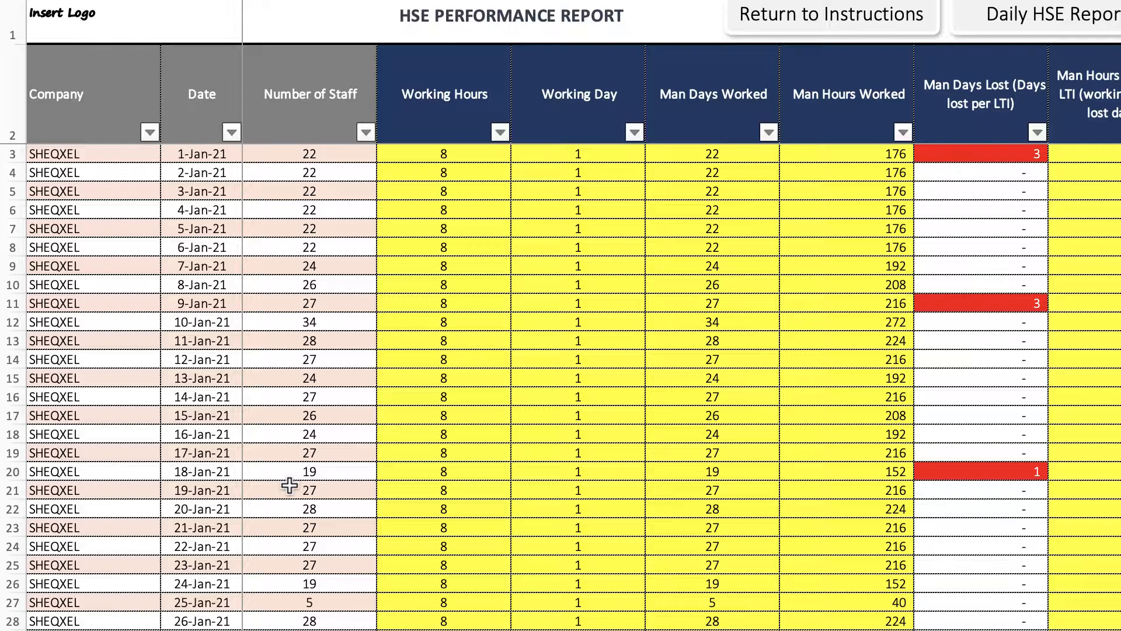
Point out the first Company cell and several January entries in the Date column, and open the Target Source Data sheet
click(123, 161)
click(216, 156)
click(201, 247)
click(199, 341)
click(197, 408)
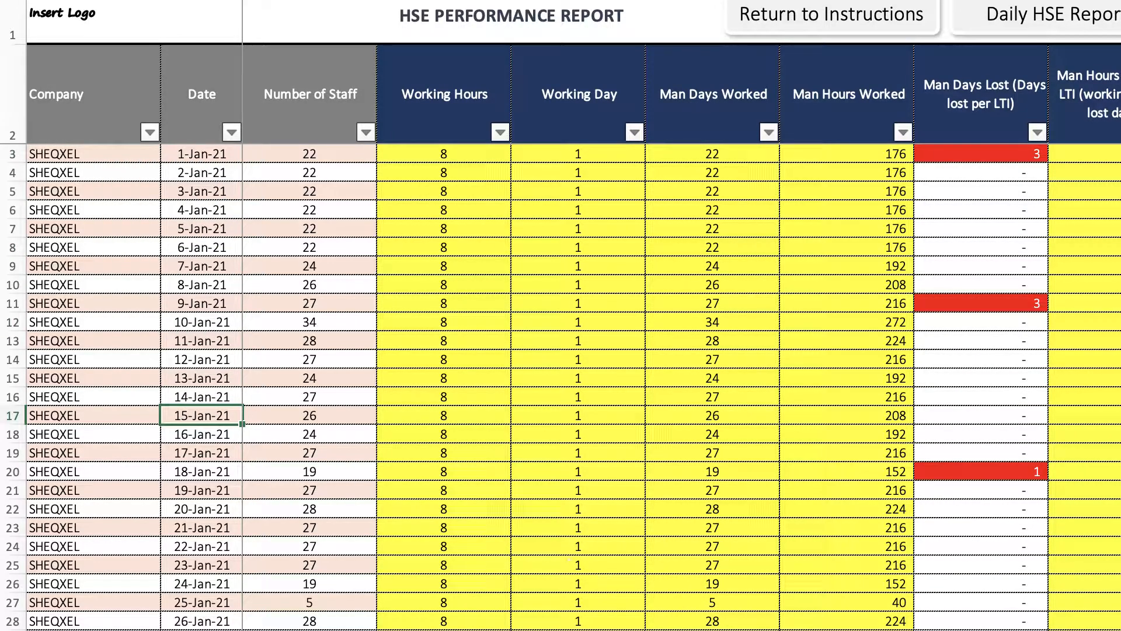
key(ctrl+Page_Up)
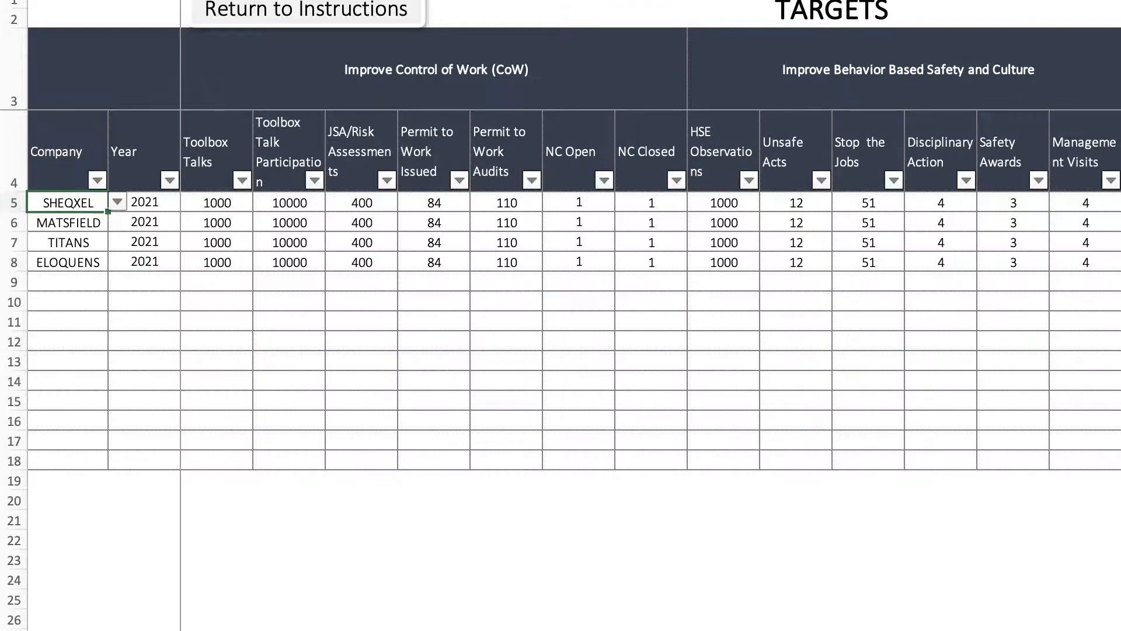
Fill the Company cells in rows 5 to 8 of the targets table with SHEQXEL
drag(75, 205, 72, 263)
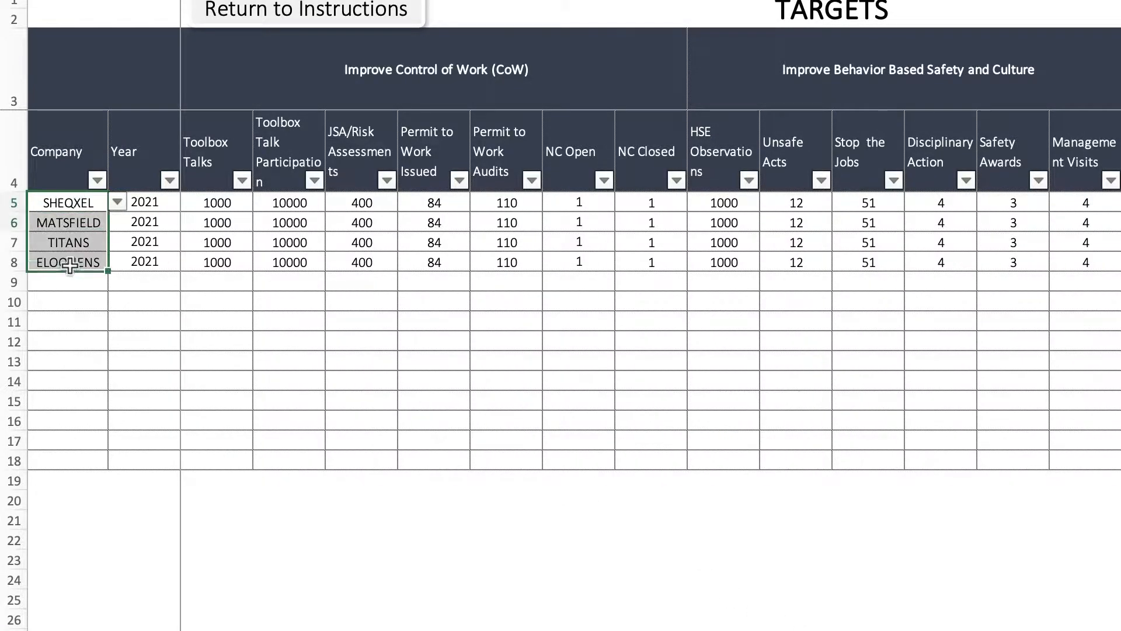
key(ctrl+d)
click(210, 357)
Edit the Year in row 6 of the targets table to 202 and check the years below it
click(146, 262)
click(166, 221)
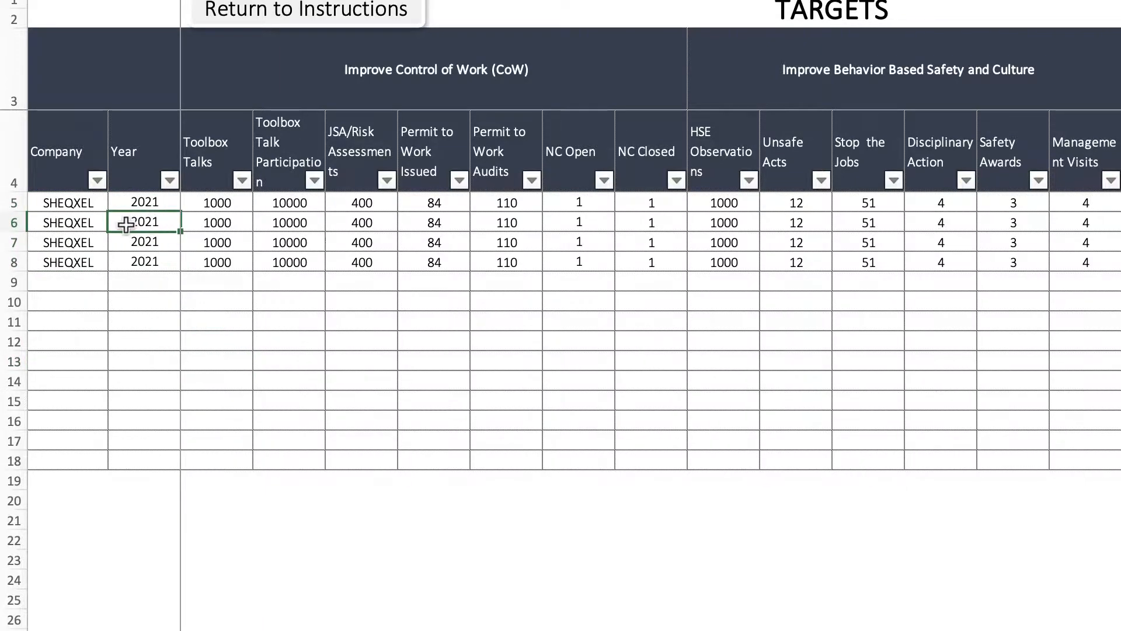
double_click(170, 221)
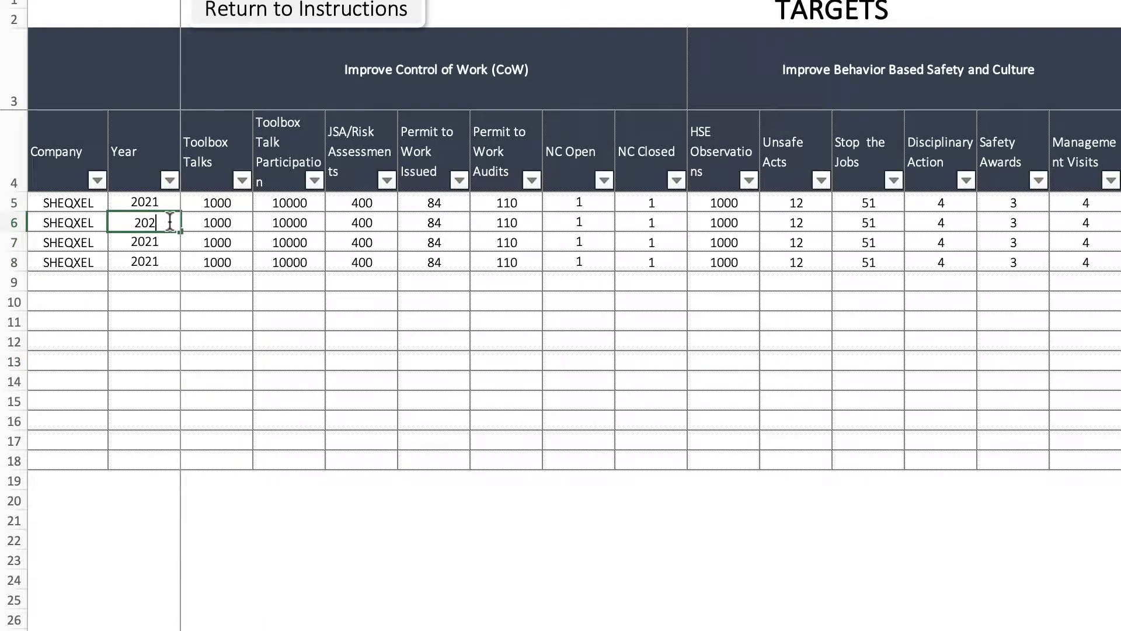
click(451, 439)
click(153, 243)
click(134, 255)
Clear the contents of rows 6 to 9 in the targets table, keeping only the first SHEQXEL row
drag(14, 222, 14, 272)
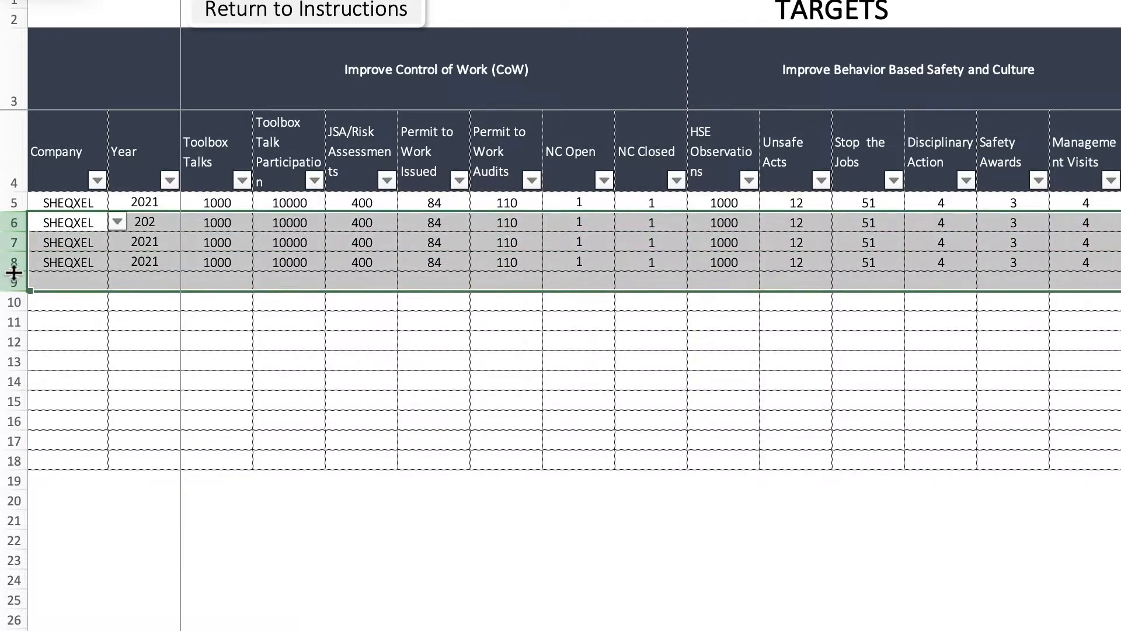
key(Delete)
click(552, 458)
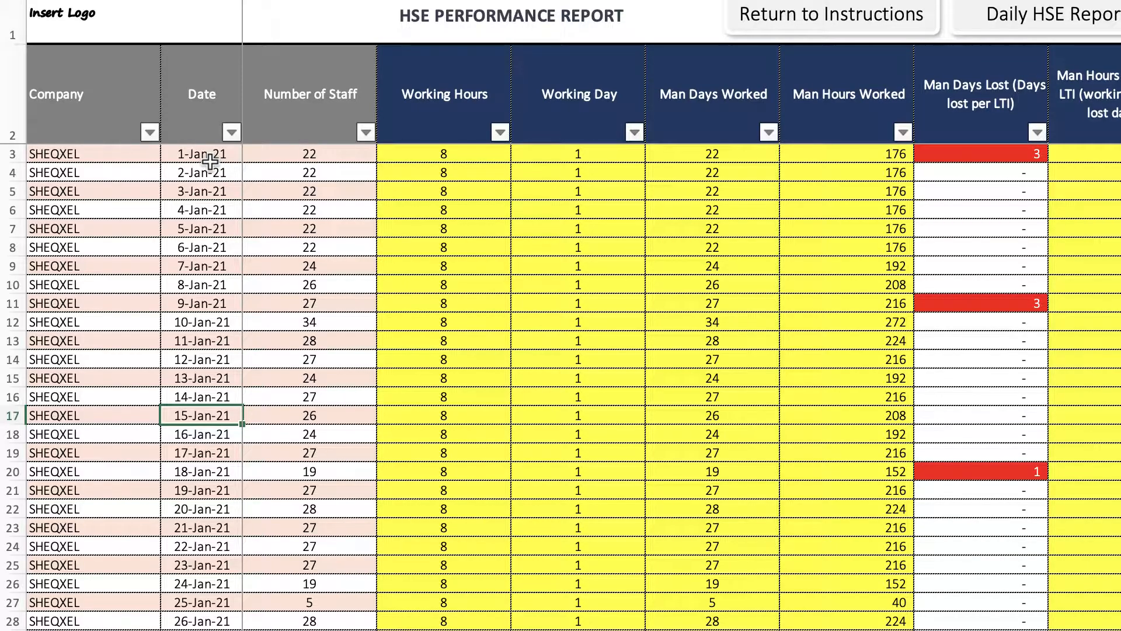
Highlight the Date column entries from 1-Jan-21 downward in the Actual Source Data and select the Number of Staff cell for 10-Mar-21
drag(211, 162, 201, 629)
click(303, 398)
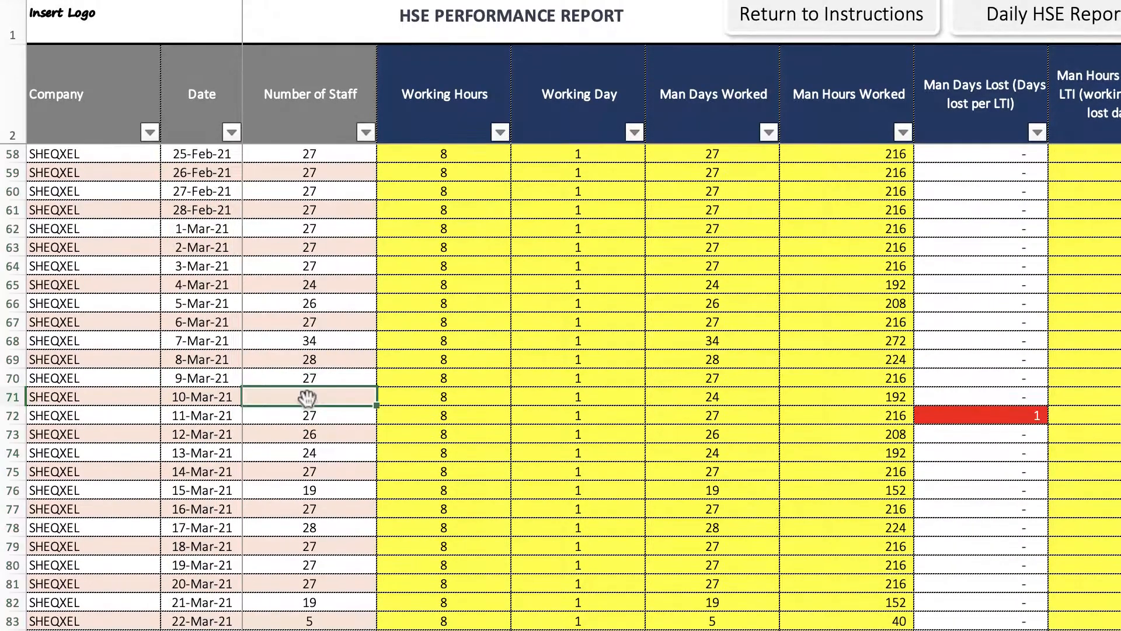
Select the Year cell of the SHEQXEL row in the targets table
scroll(302, 399, up, 18)
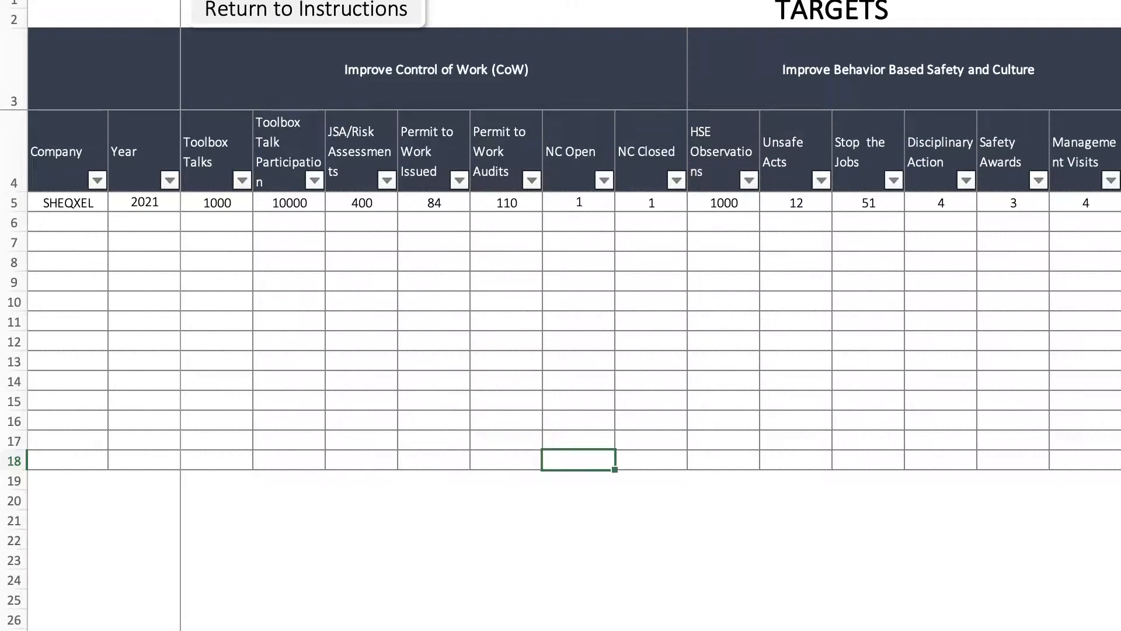
click(145, 202)
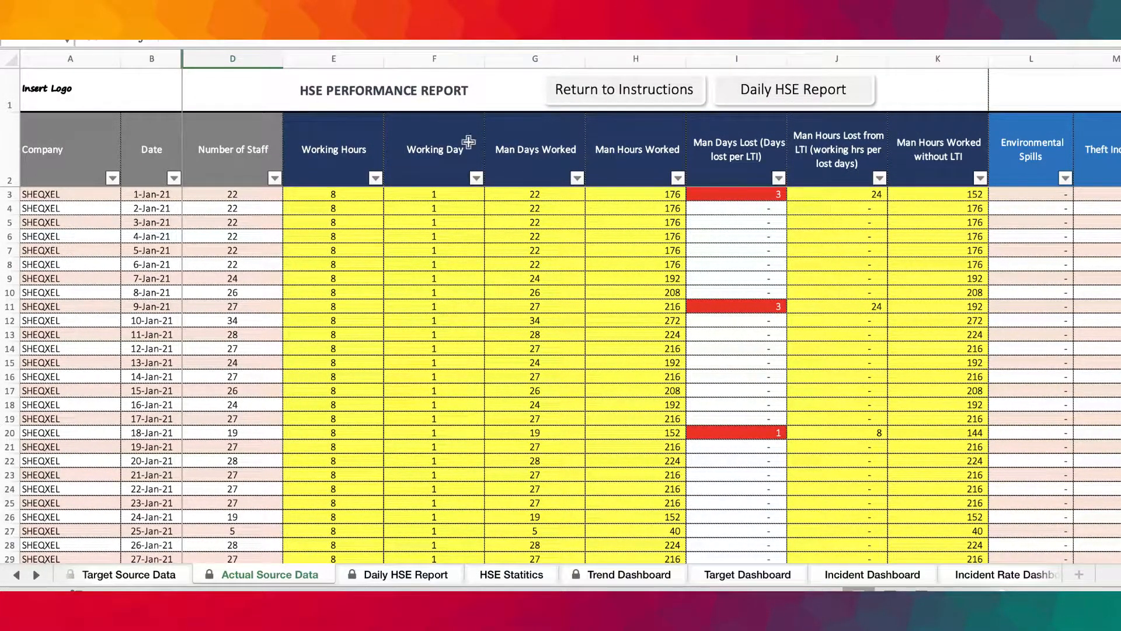
Refresh all the workbook's data from the Trend Dashboard and collapse the ribbon
click(730, 575)
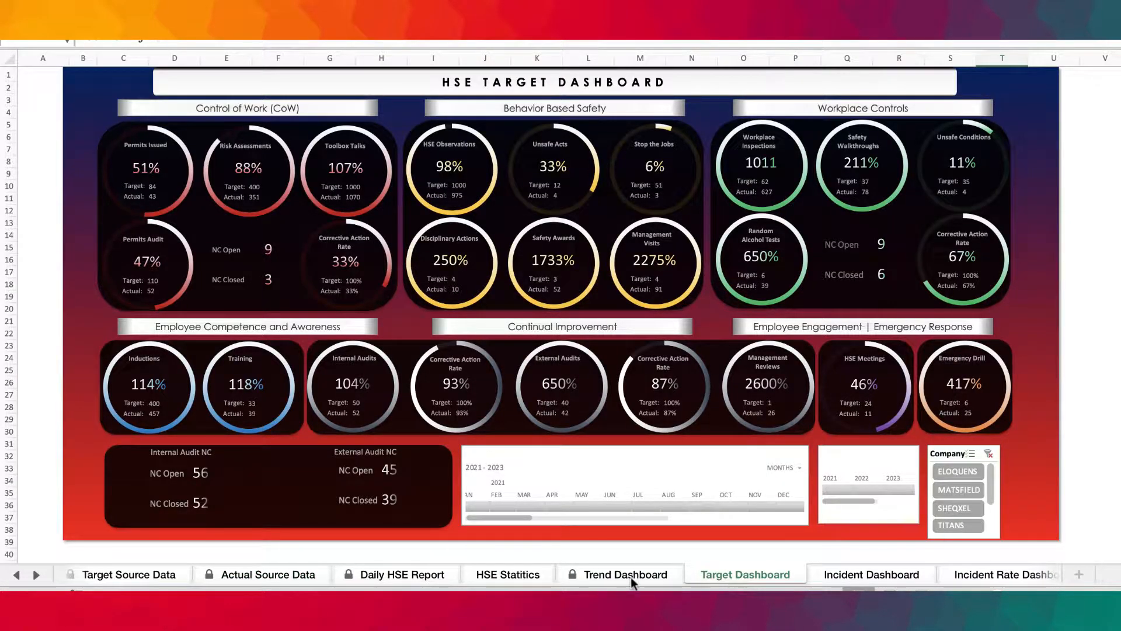
click(631, 577)
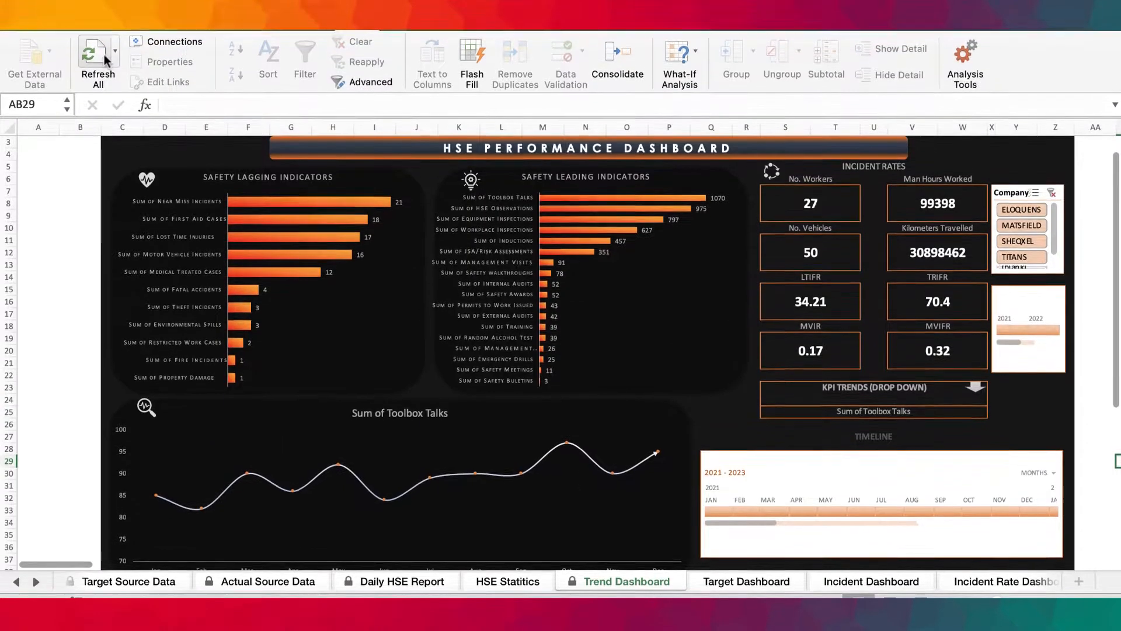
click(105, 69)
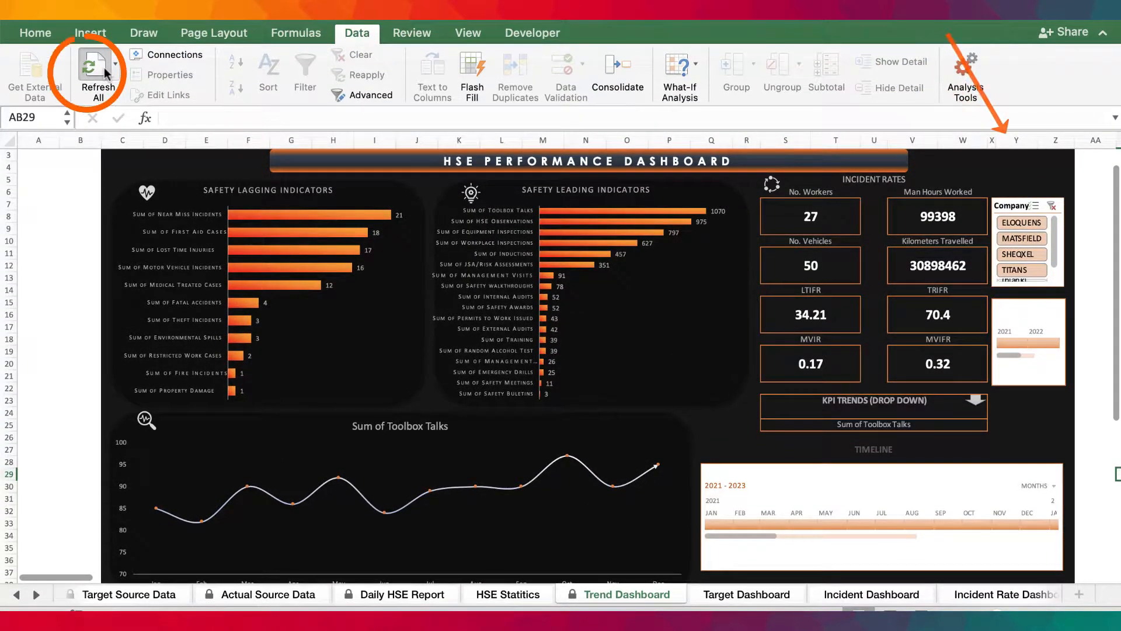
click(1103, 34)
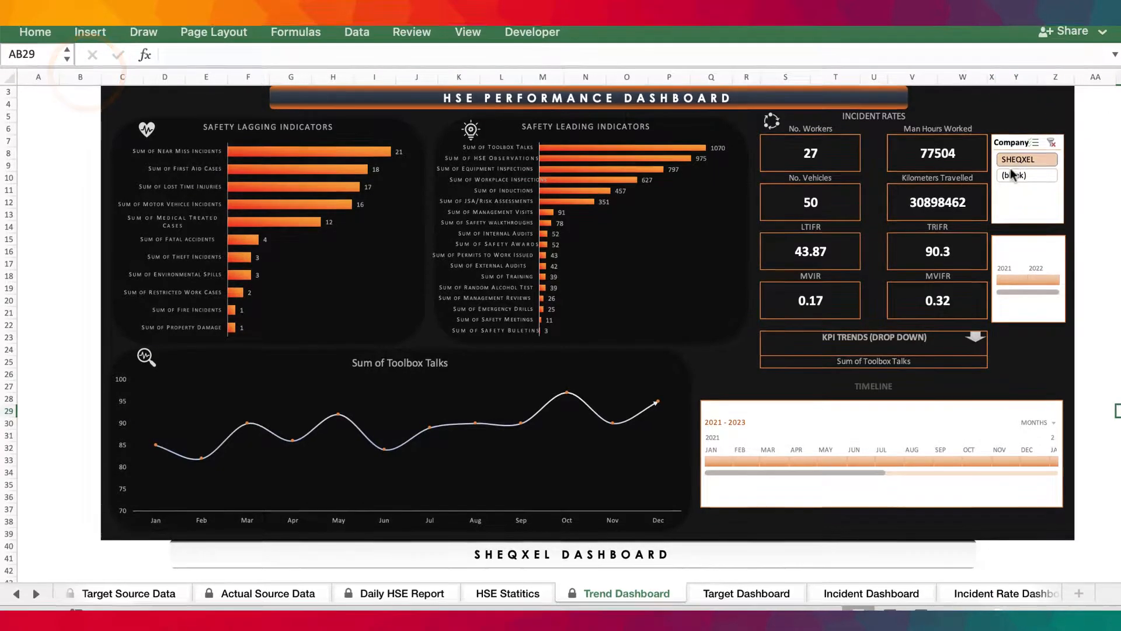
Check the company slicers on the Target, Incident, Incident Rate and CoW dashboards
click(750, 576)
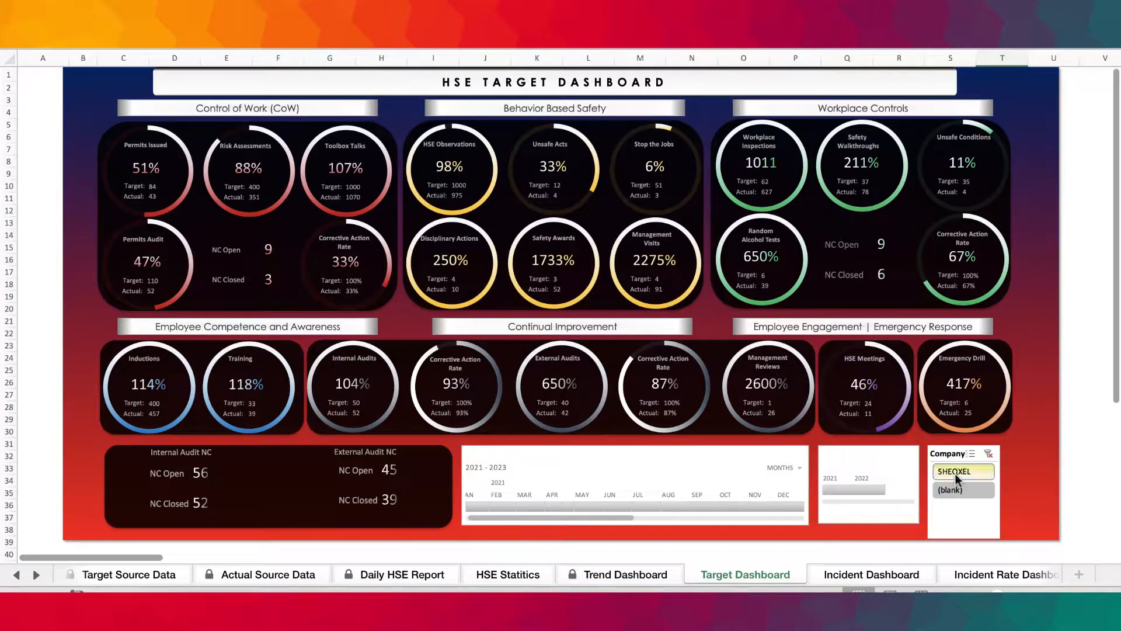
click(864, 575)
click(37, 575)
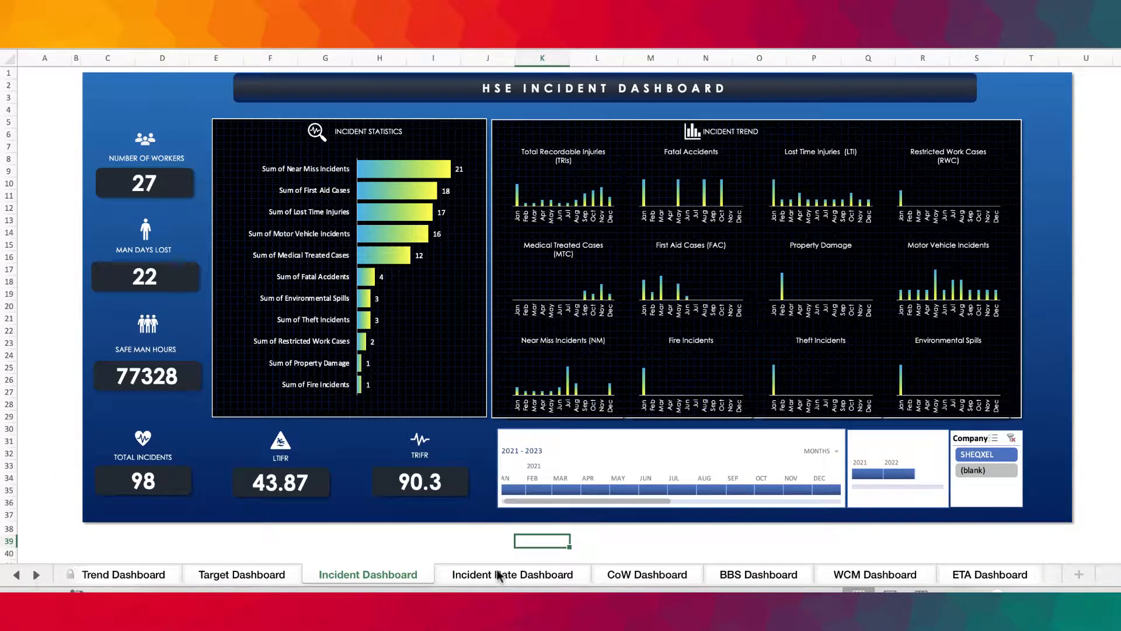
click(587, 577)
click(662, 576)
Go to the Induction sheet through the workbook's full sheet list
click(36, 577)
click(36, 577)
click(35, 576)
right_click(35, 576)
scroll(36, 545, down, 5)
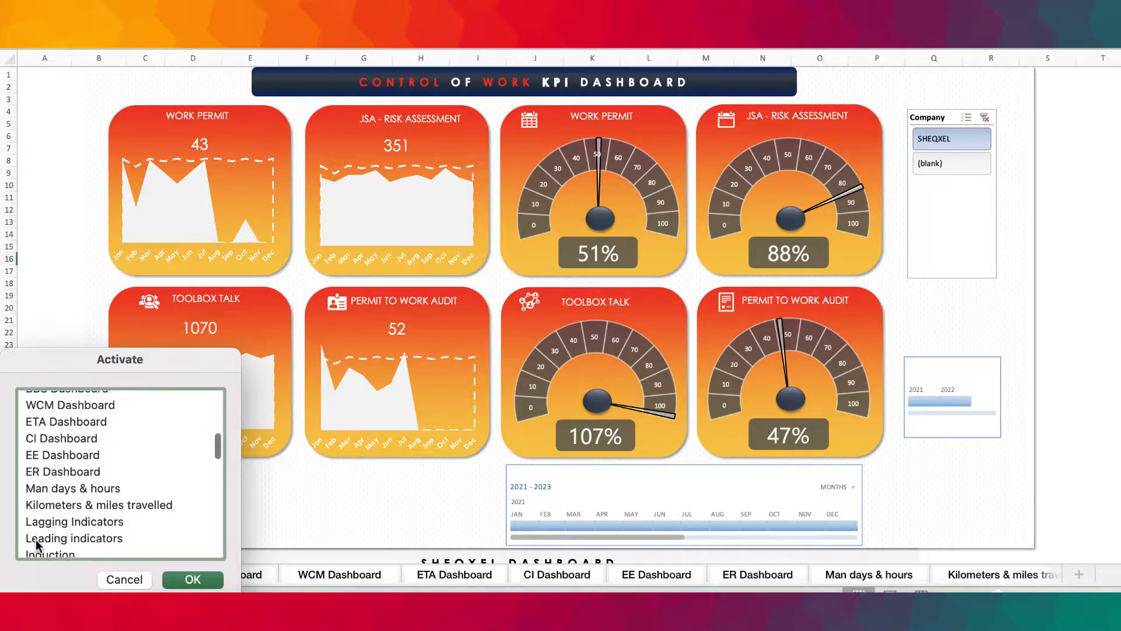
scroll(36, 544, down, 3)
click(67, 457)
click(180, 581)
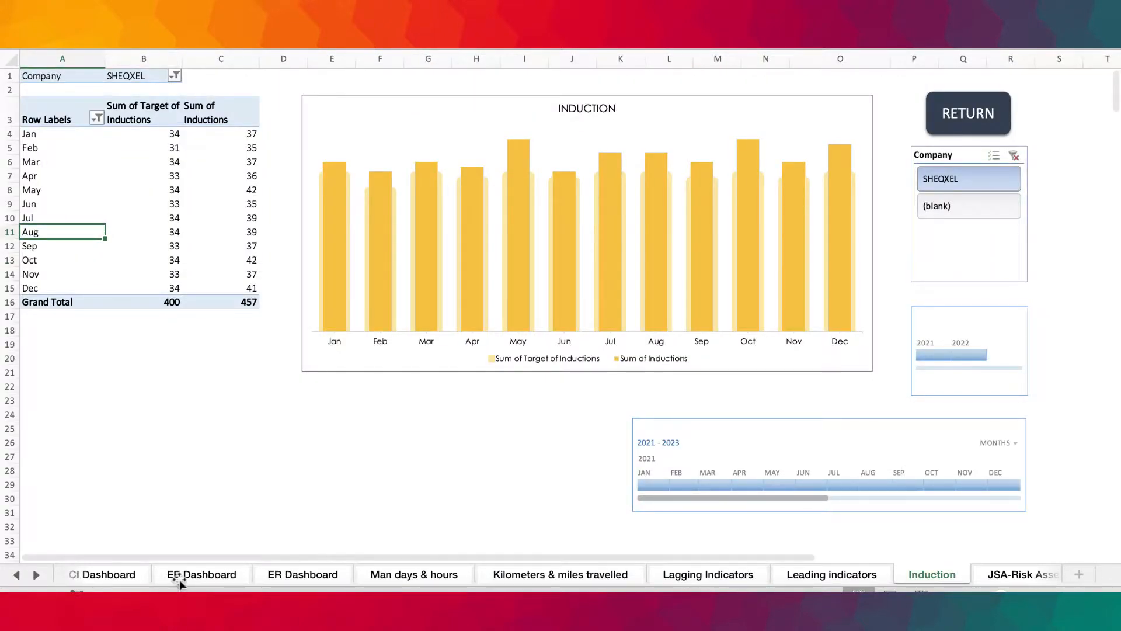
Check the company filters on the JSA-Risk Assessment, Toolbox Talk and Toolbox Talk Participation sheets
click(998, 575)
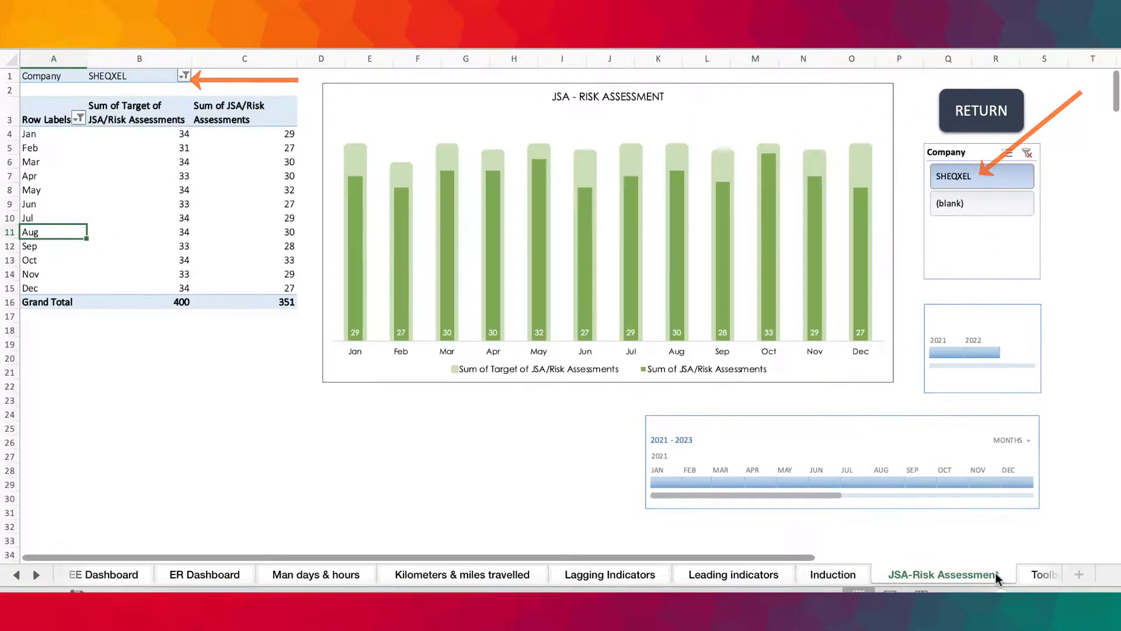
click(1041, 574)
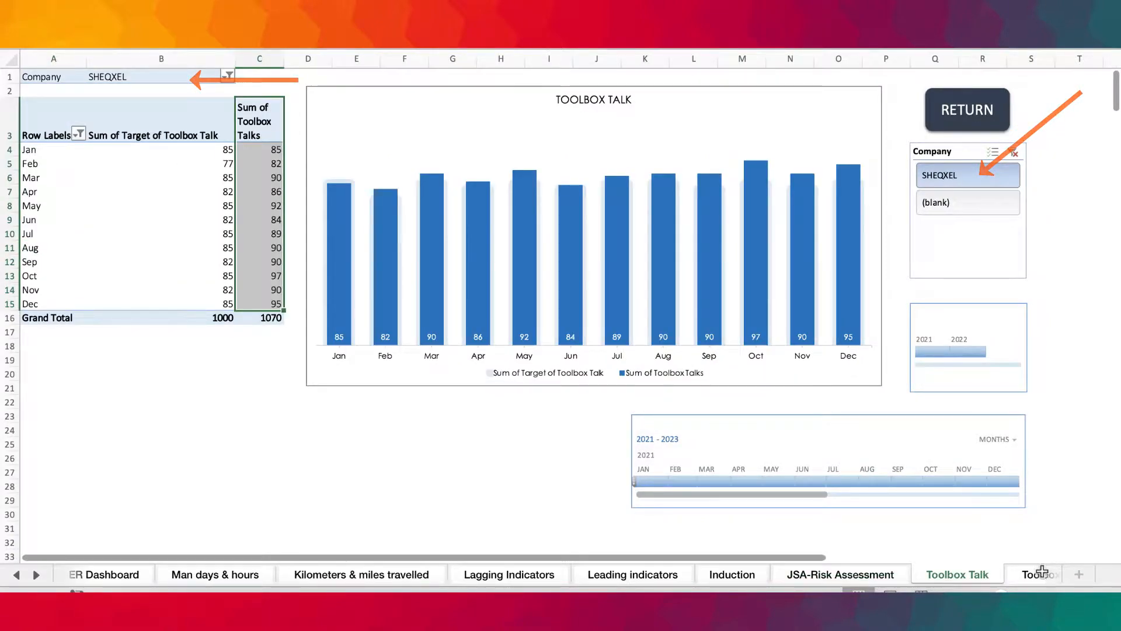
click(1042, 575)
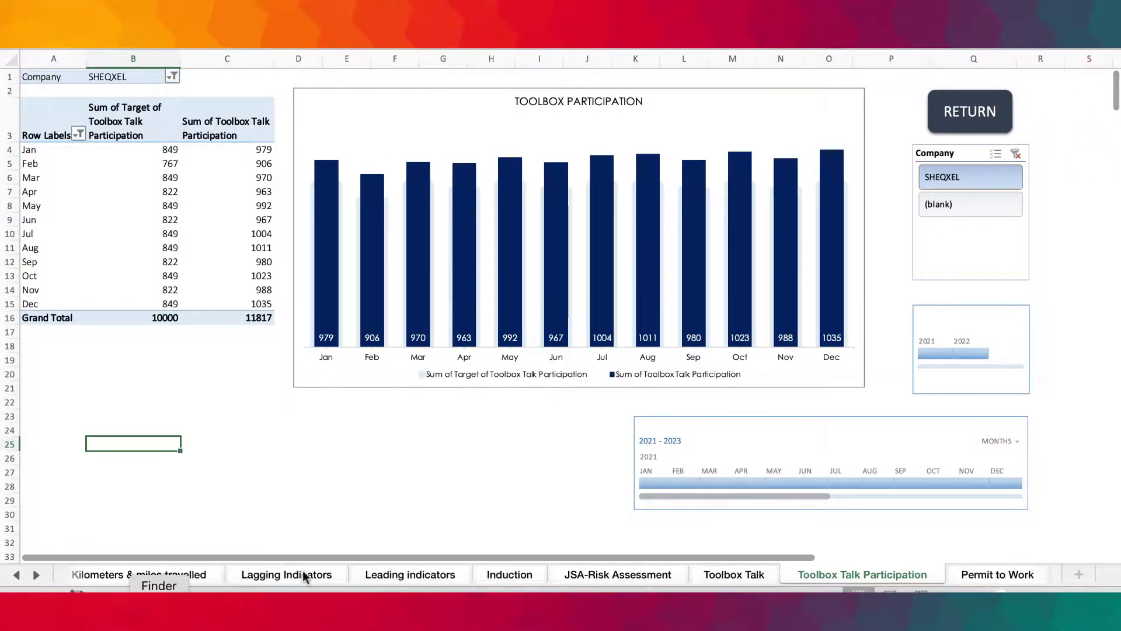
Review the company filters on the Permit to Work, Permit to Work Audits, HSE Observations and Workplace Inspections sheets
click(36, 575)
click(36, 575)
click(36, 574)
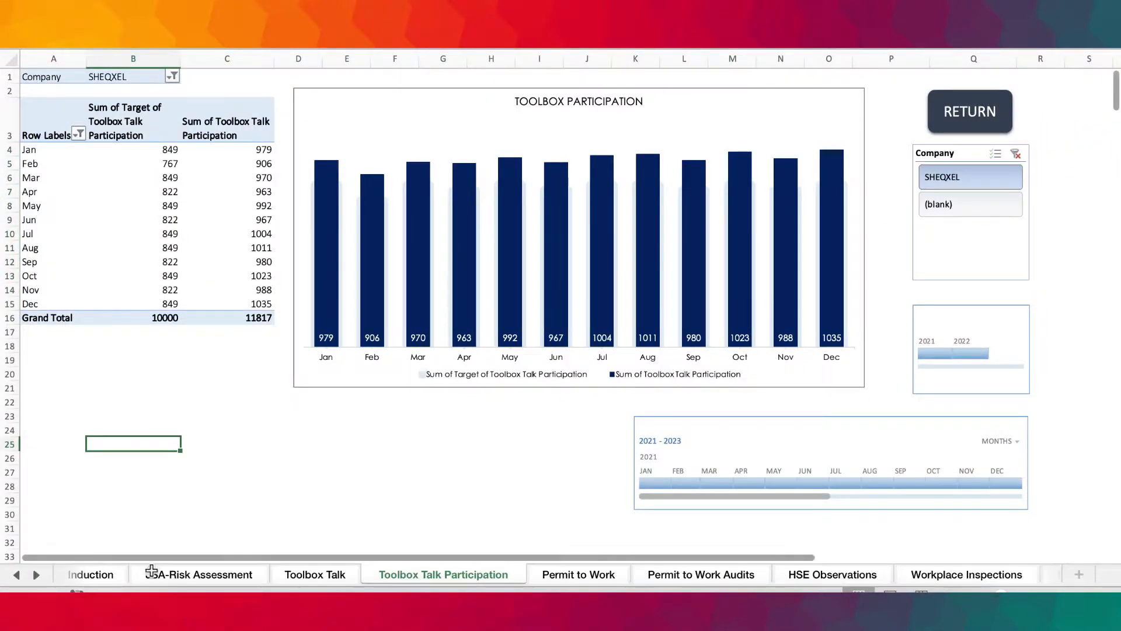
click(555, 575)
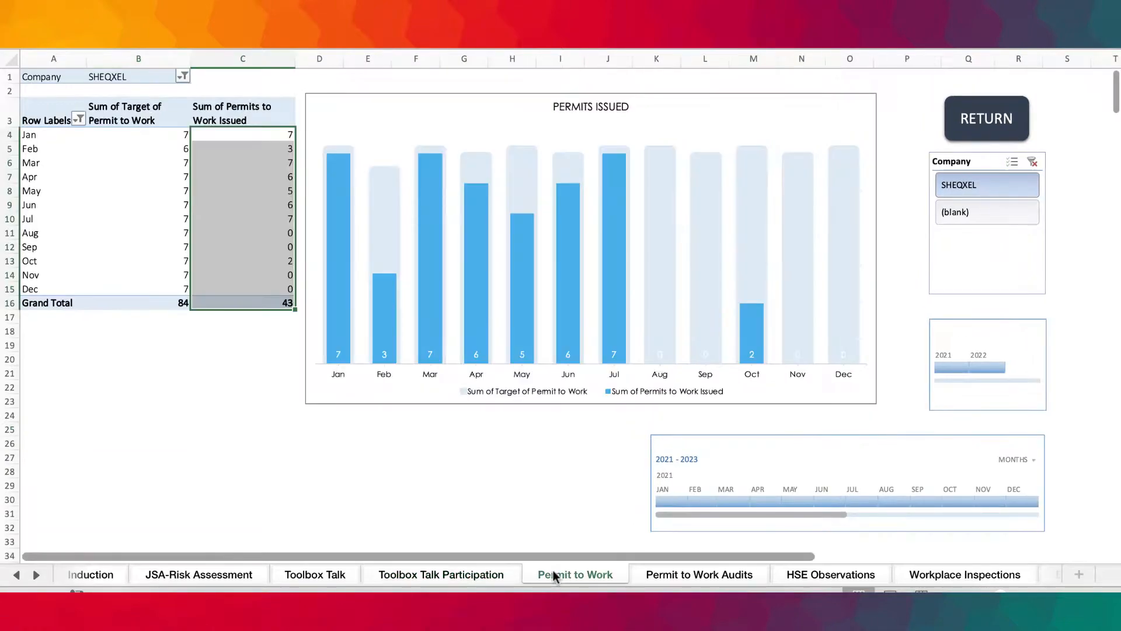
click(701, 575)
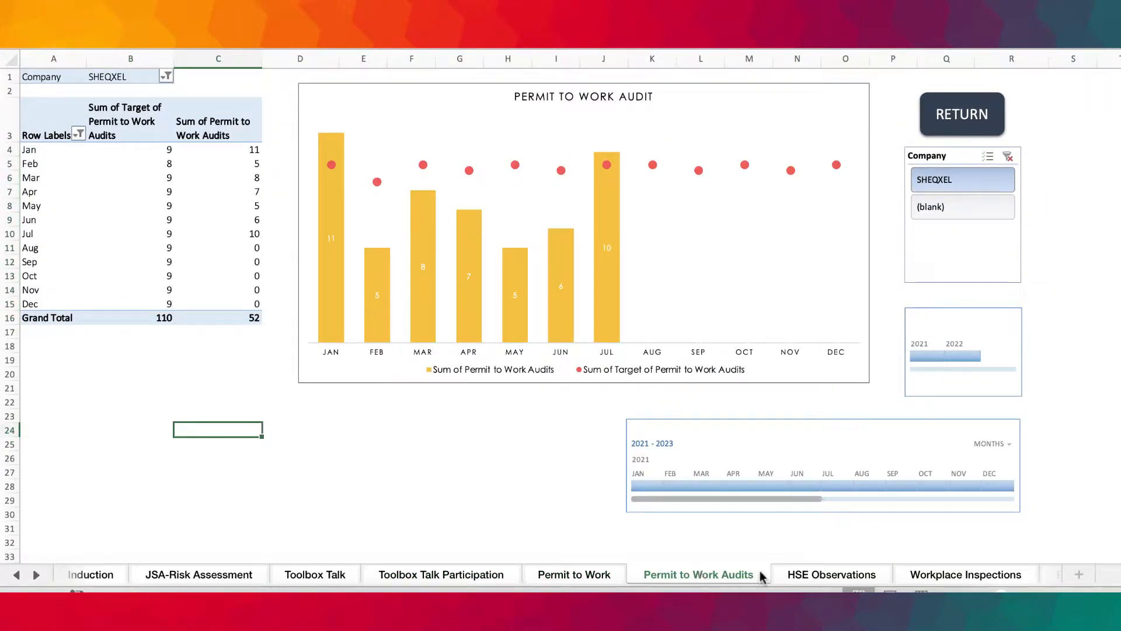
click(827, 575)
click(911, 576)
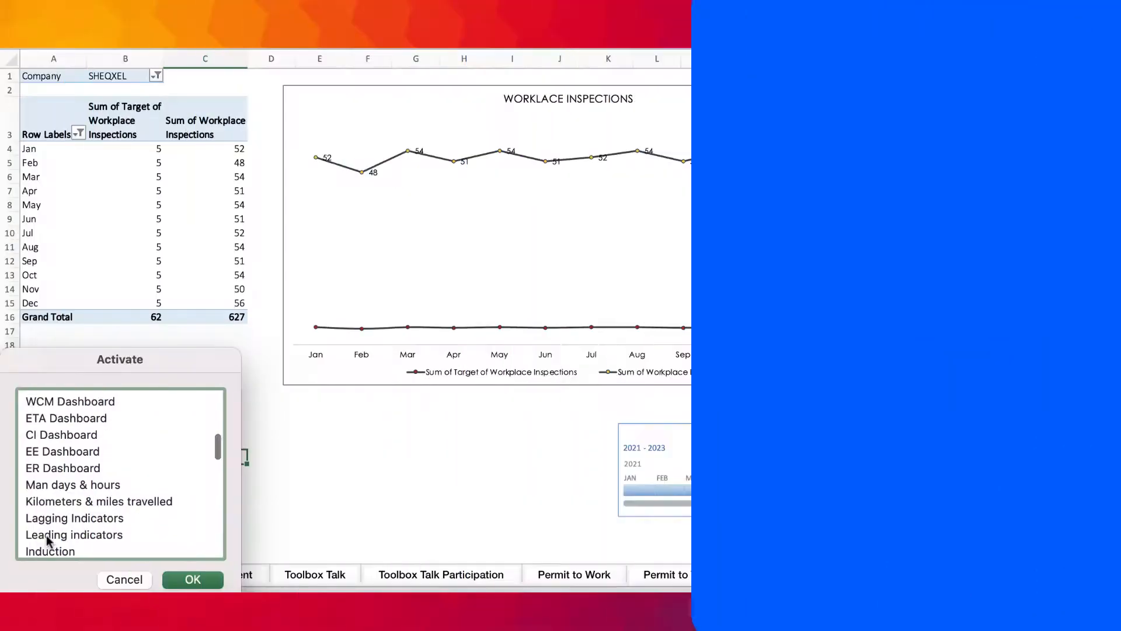
Go to the Approved List sheet and highlight its company names and their working hours
scroll(47, 540, up, 10)
scroll(47, 540, up, 3)
click(84, 450)
click(186, 579)
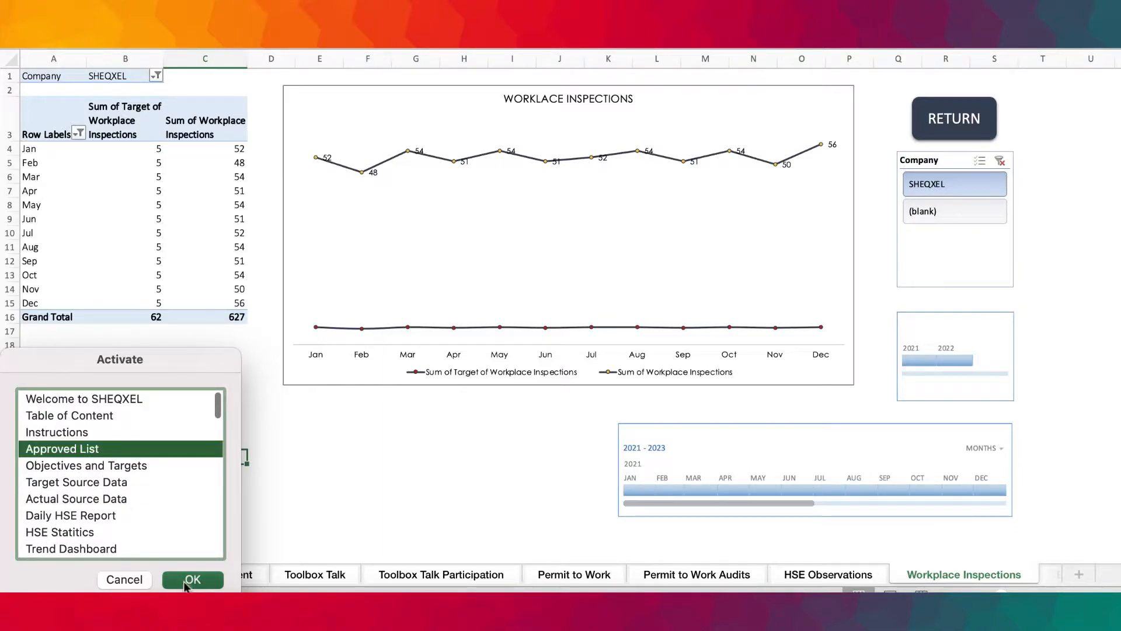
click(165, 130)
drag(165, 130, 156, 219)
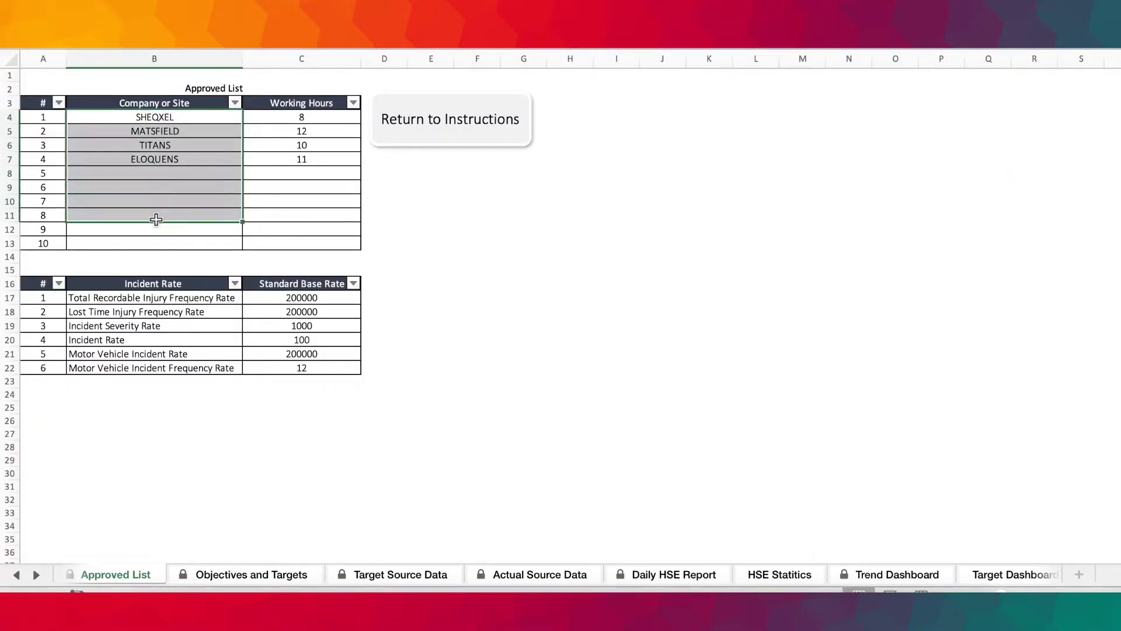
drag(313, 114, 309, 159)
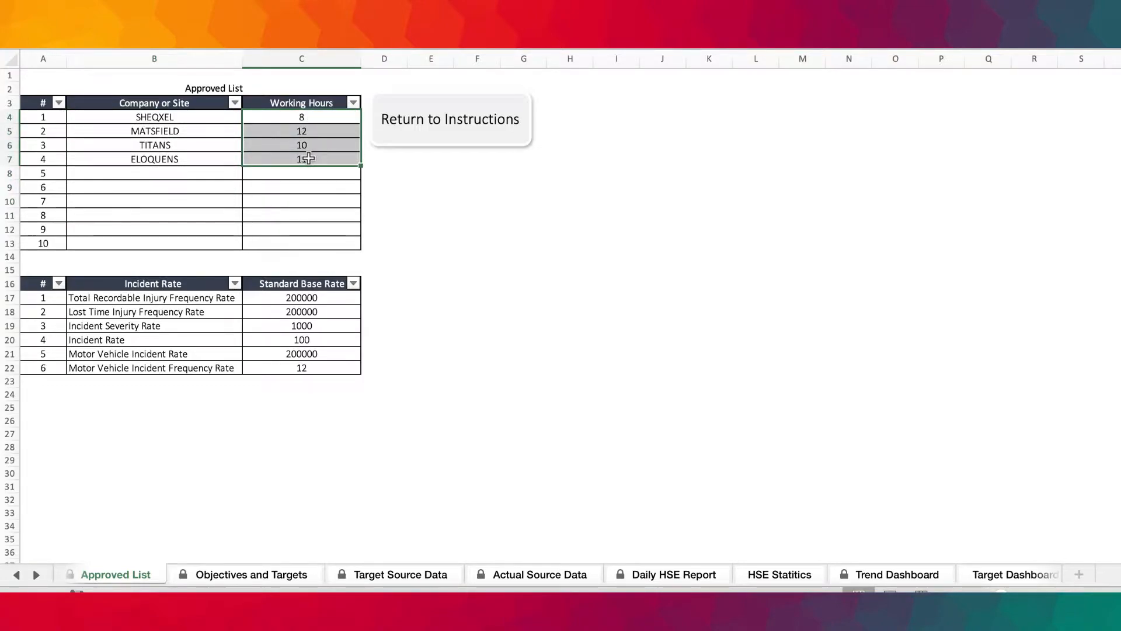
Set the Company for 2-Jan-21 to MATSFIELD in the Actual Source Data sheet
click(529, 575)
click(58, 210)
click(127, 208)
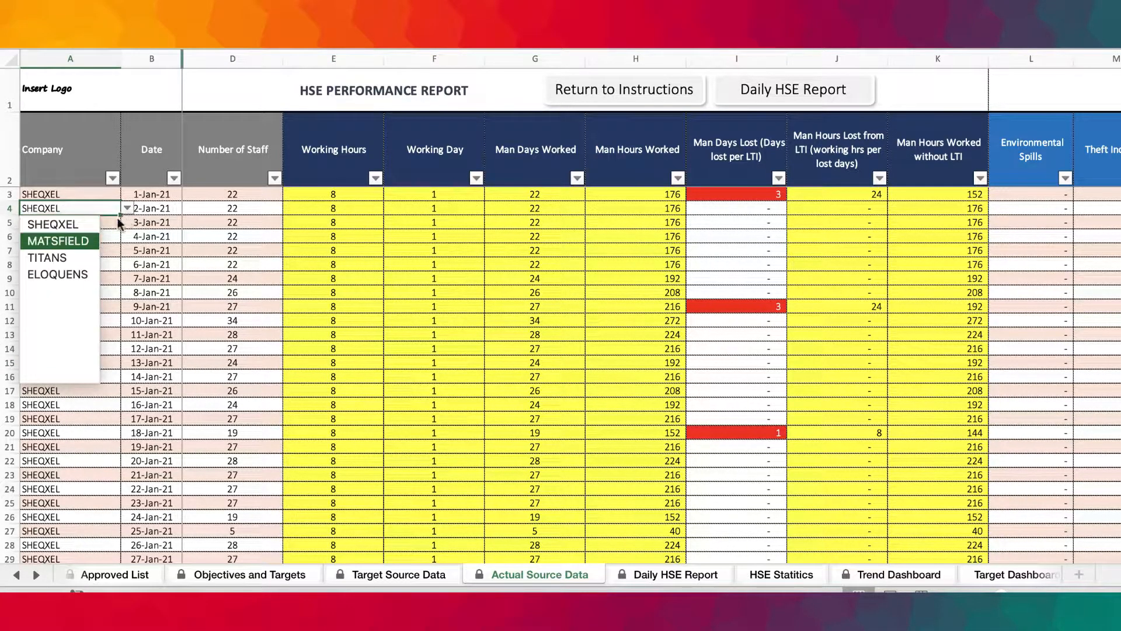
click(87, 239)
click(150, 306)
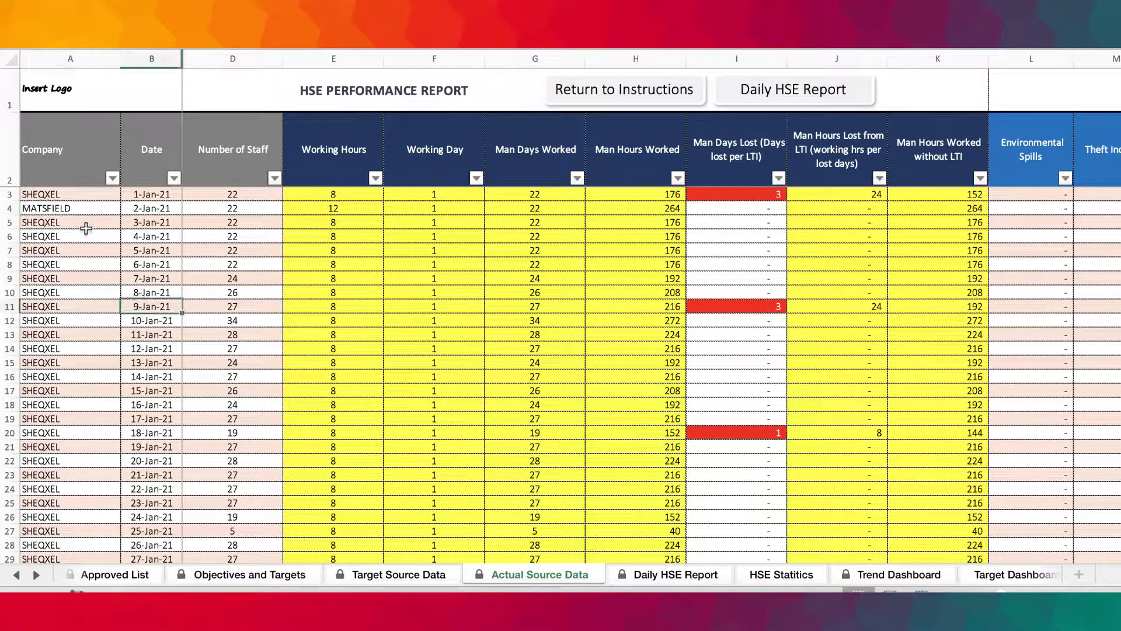
Set the Company for 3-Jan-21 to TITANS
click(71, 197)
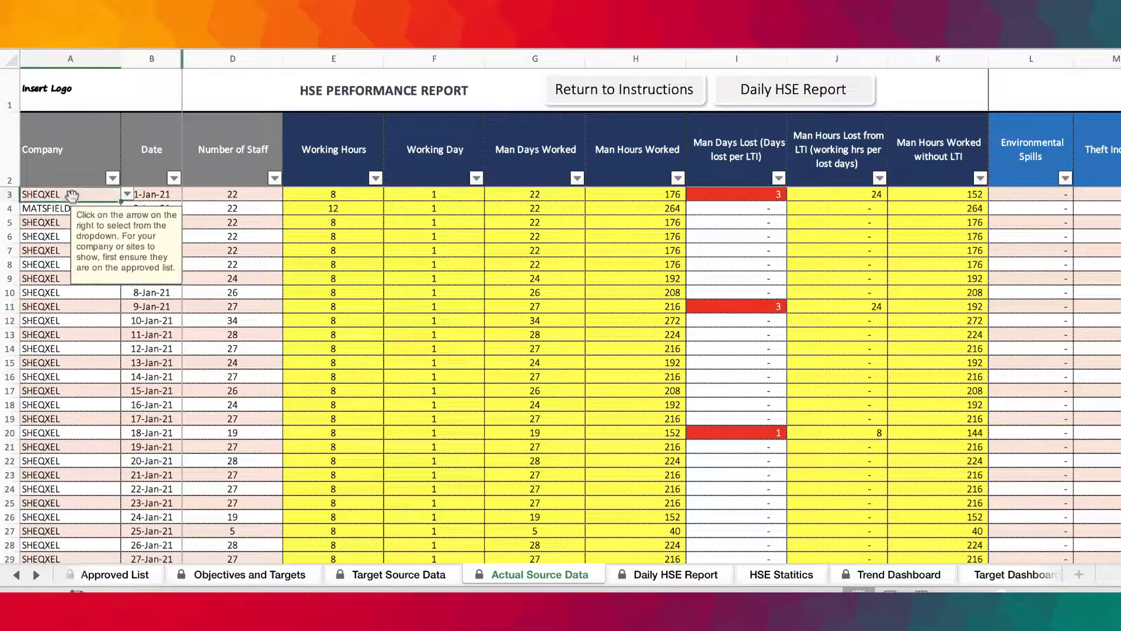
click(81, 211)
click(84, 219)
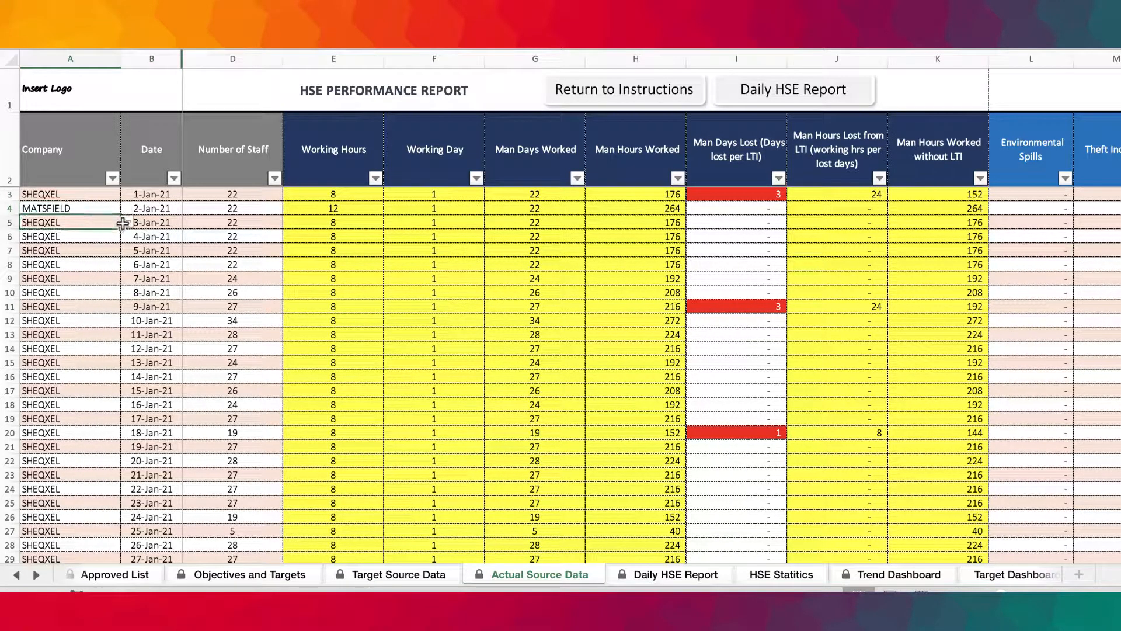
click(126, 222)
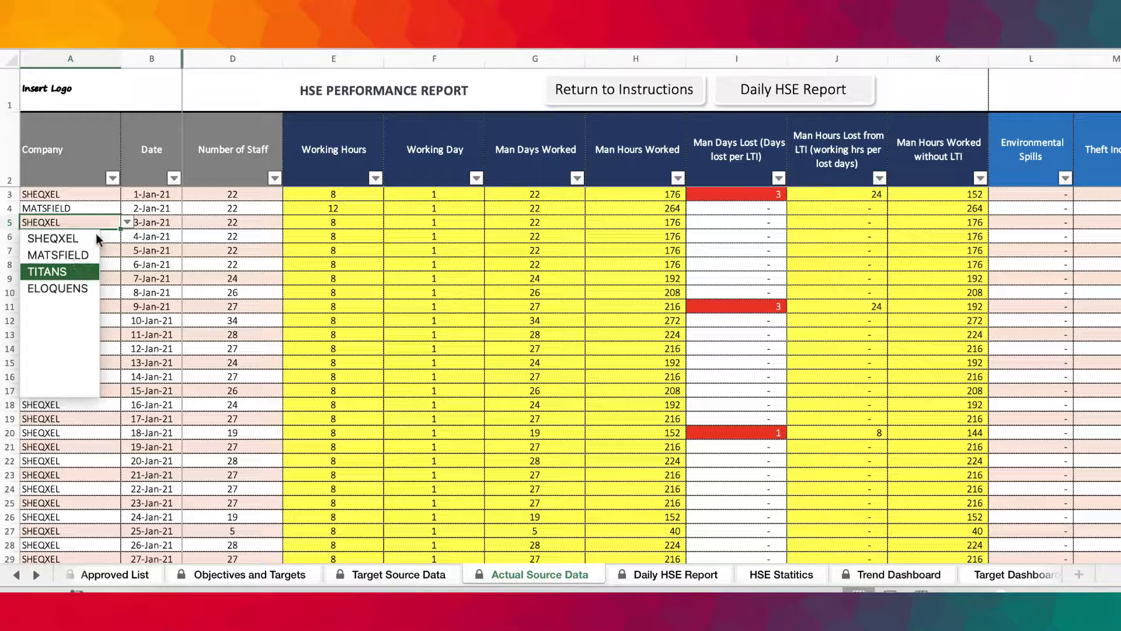
click(76, 272)
Set the Company for 4-Jan-21 to ELOQUENS
click(117, 236)
click(126, 236)
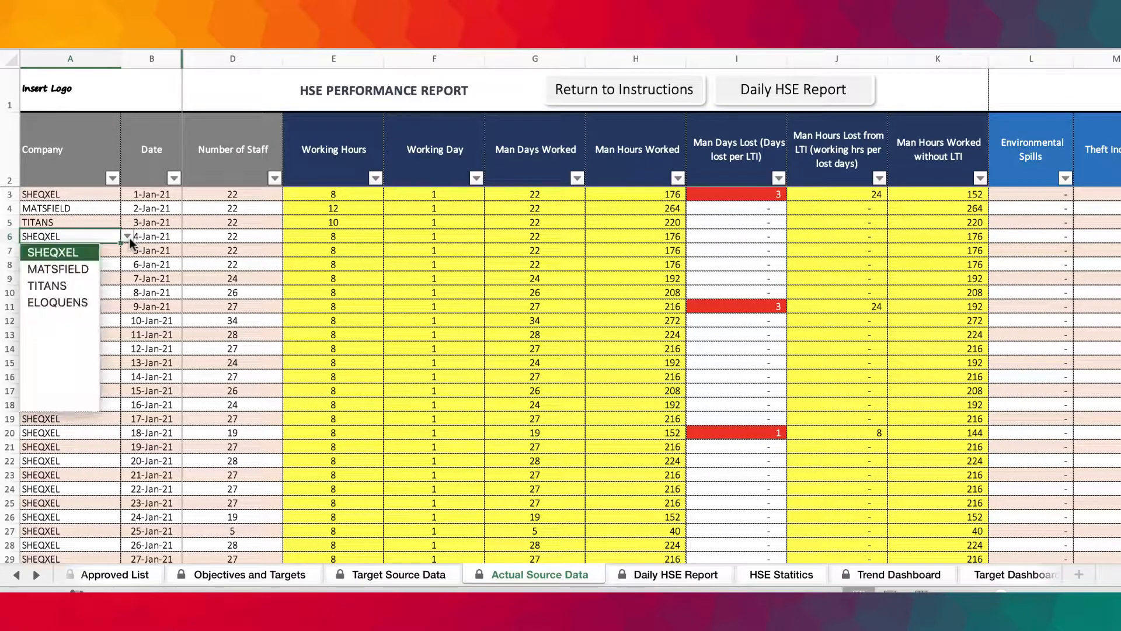
click(78, 301)
click(188, 312)
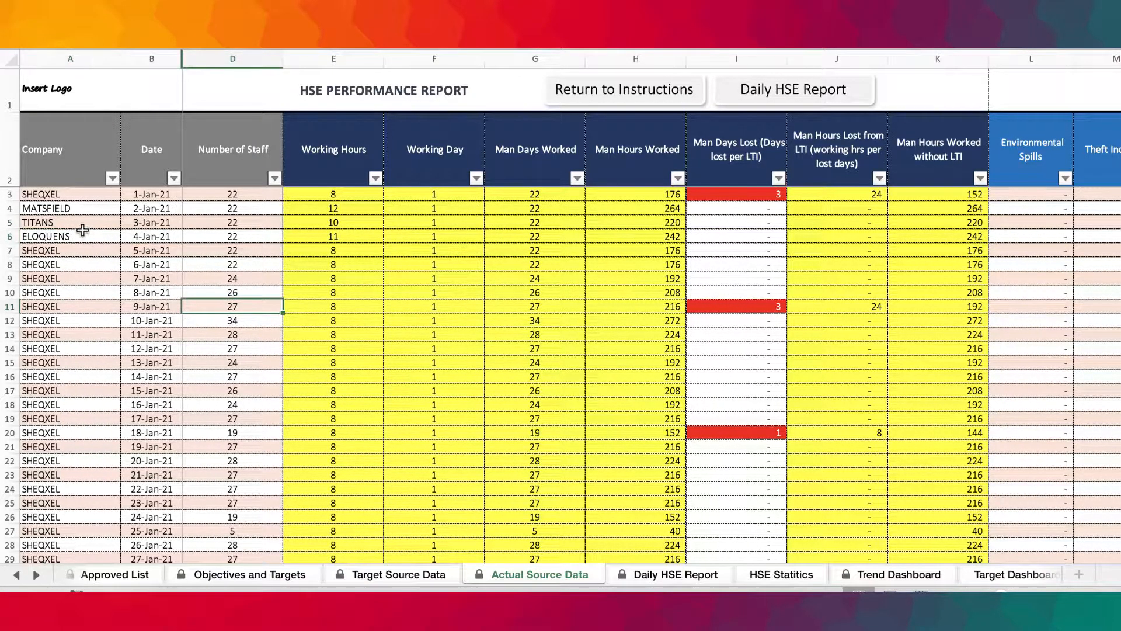
Fill the four-company sequence from rows 3 to 6 down the Company column to the 31-Dec-21 row
click(77, 200)
click(131, 274)
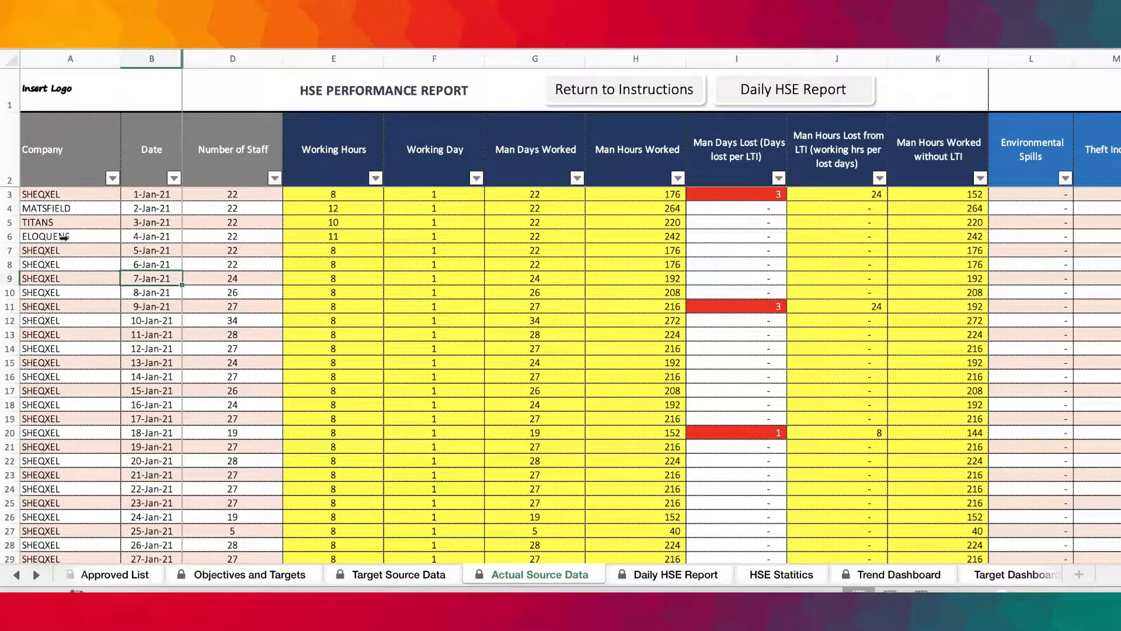
drag(64, 238, 58, 198)
drag(122, 243, 140, 413)
drag(272, 402, 273, 402)
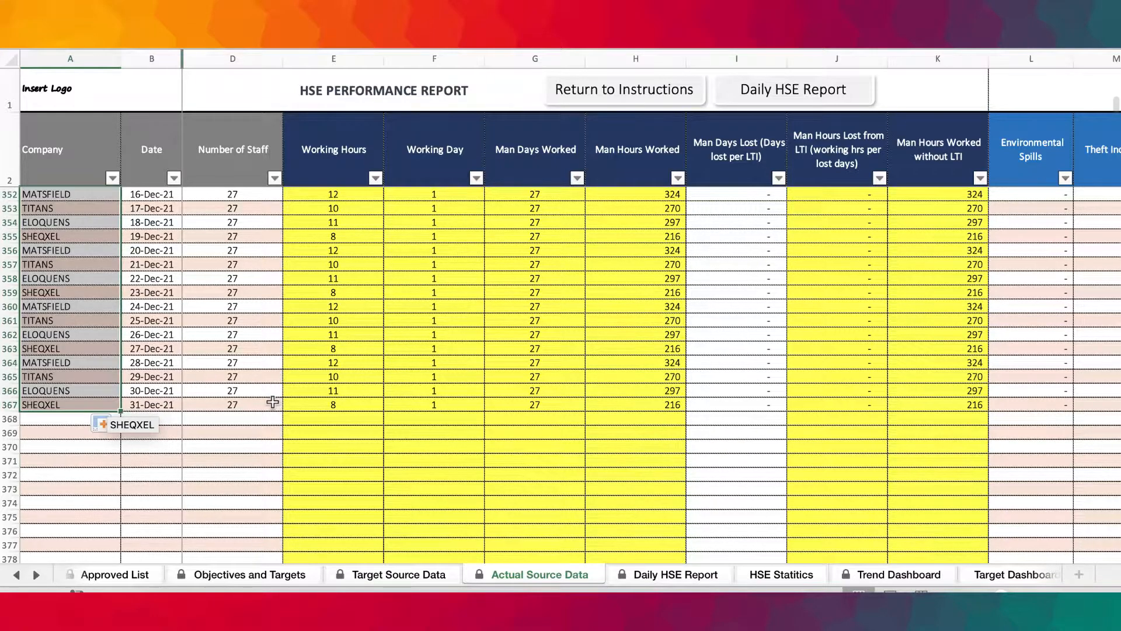
Examine the Company entries and their dates in the January 2021 rows of the Actual Source Data
scroll(273, 402, up, 20)
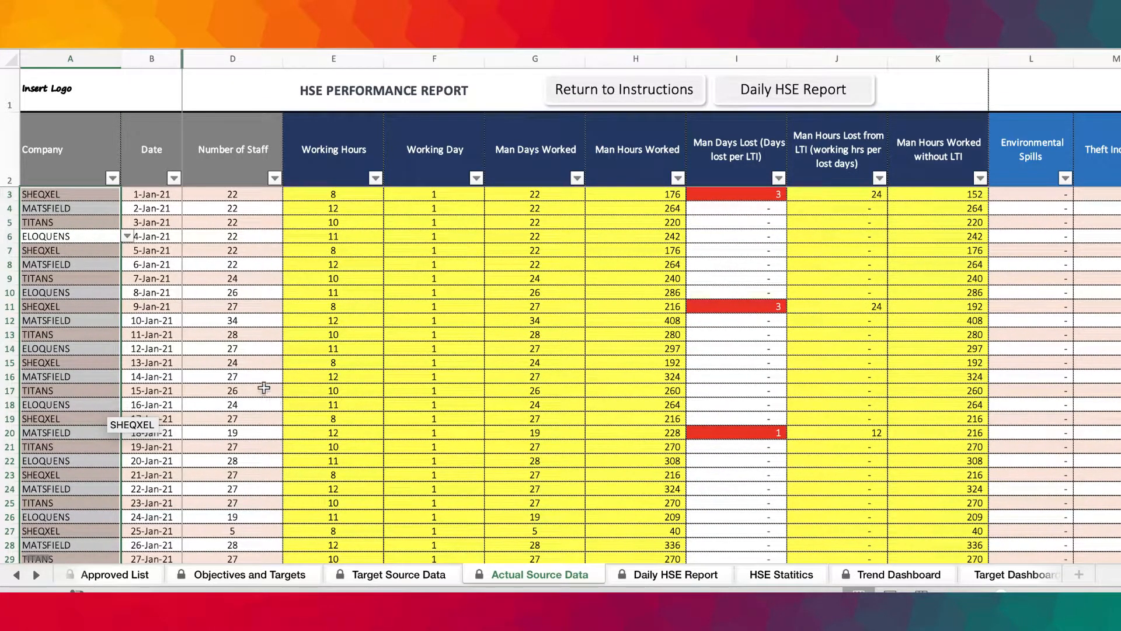
click(88, 278)
click(113, 318)
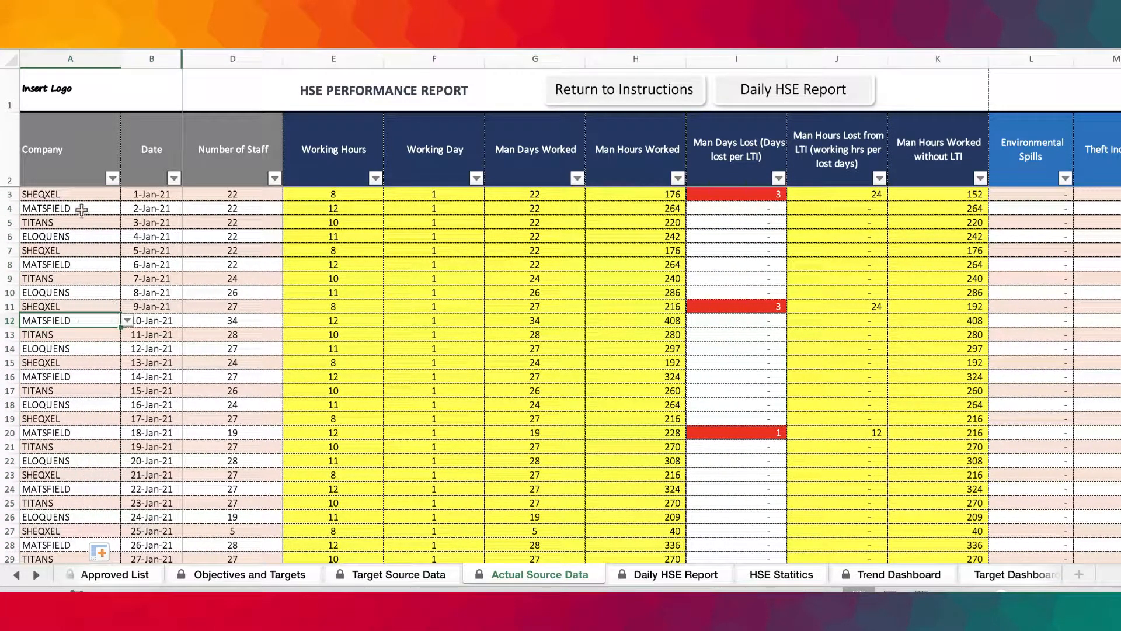
click(150, 221)
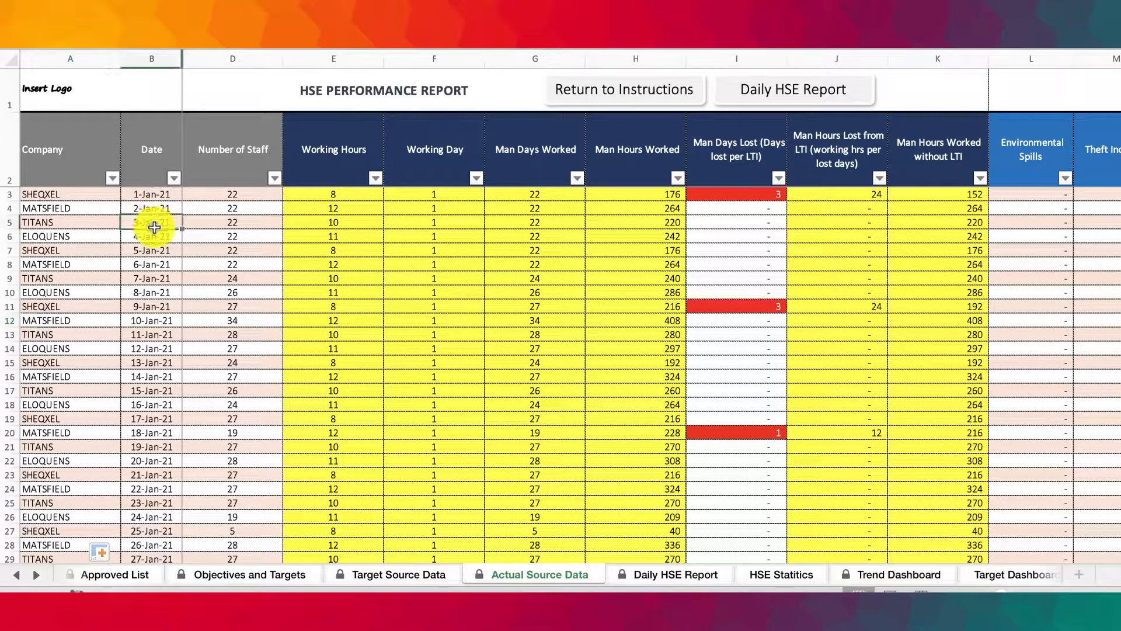
click(150, 250)
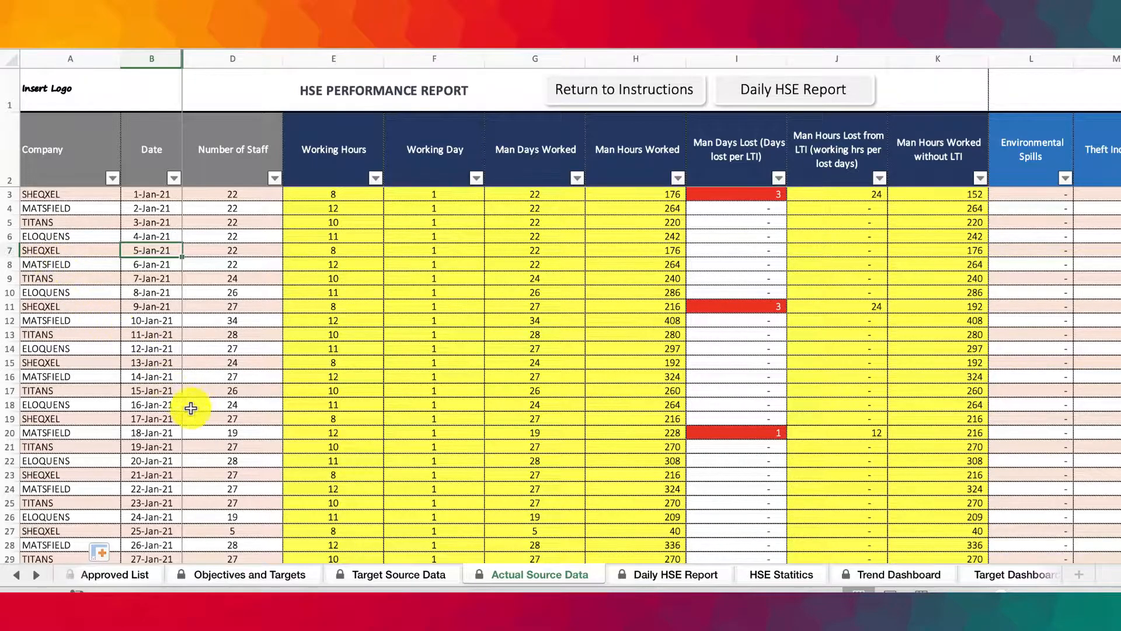
scroll(195, 414, down, 3)
scroll(199, 416, up, 3)
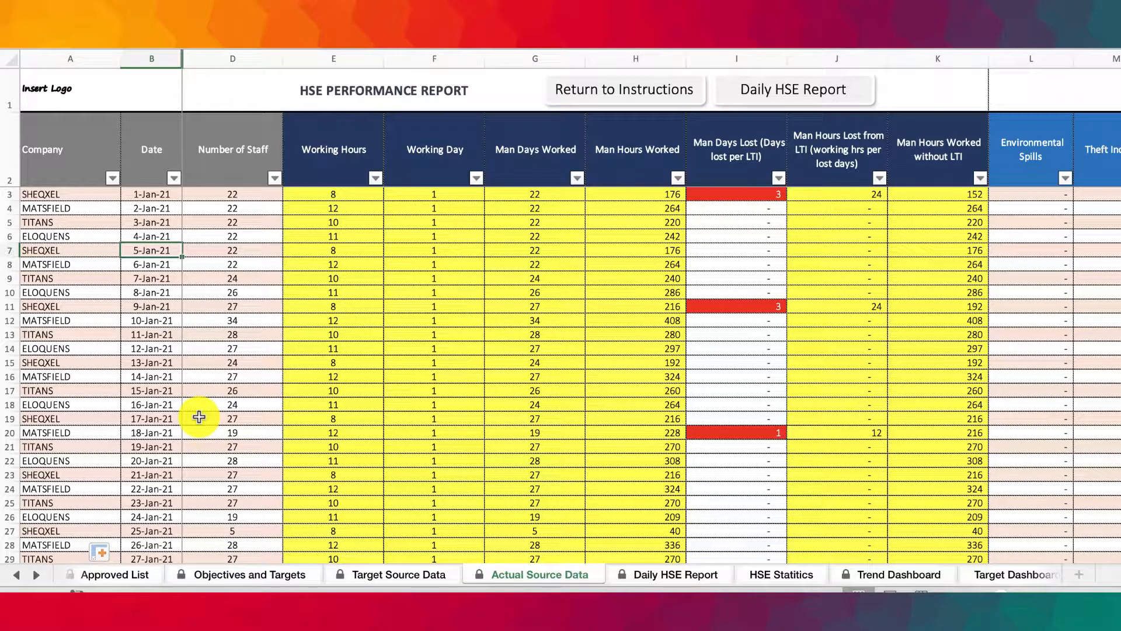
click(139, 235)
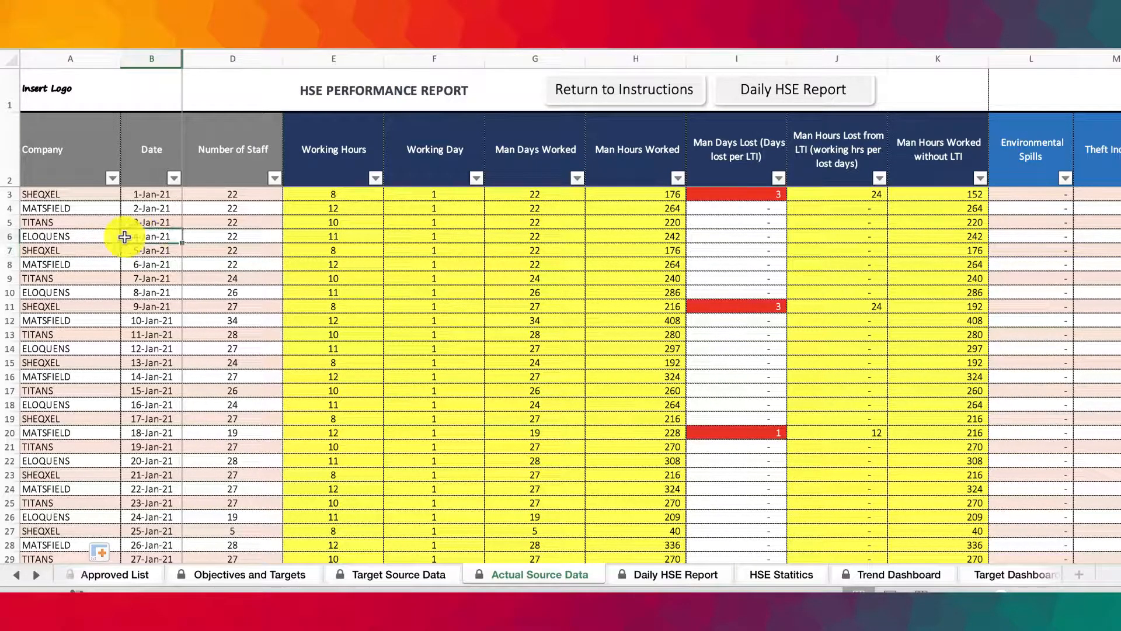
Try to fill the 1-Jan-21 date down the Date column from row 3 to row 6, and undo the fill
click(155, 194)
click(148, 205)
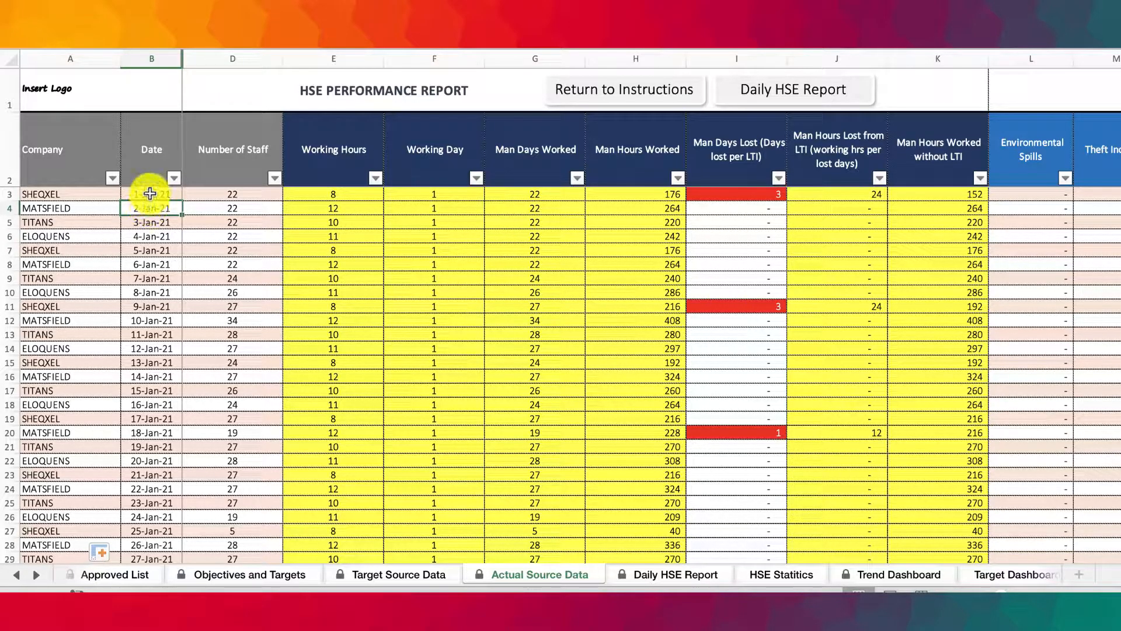
drag(150, 193, 150, 238)
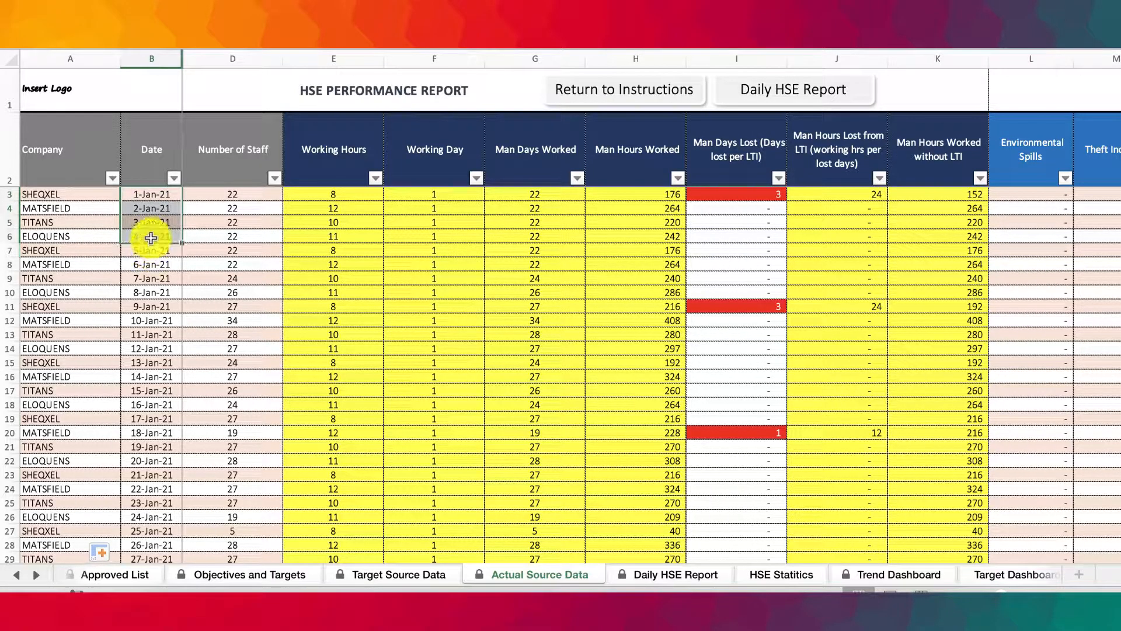
click(164, 376)
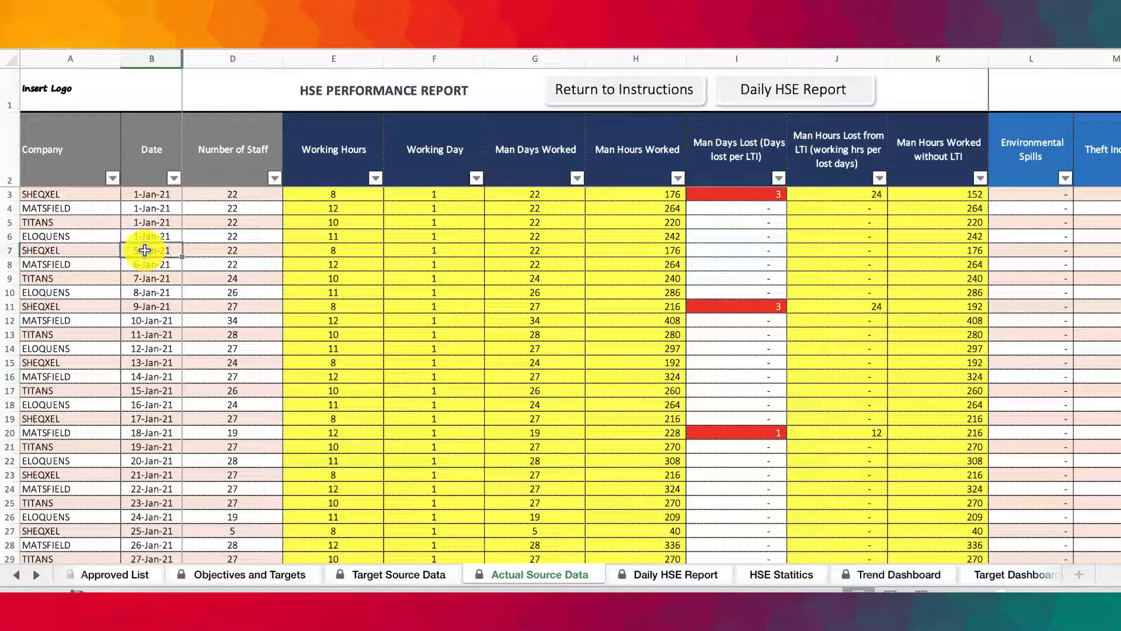
drag(145, 251, 150, 306)
scroll(151, 362, down, 2)
scroll(150, 363, up, 2)
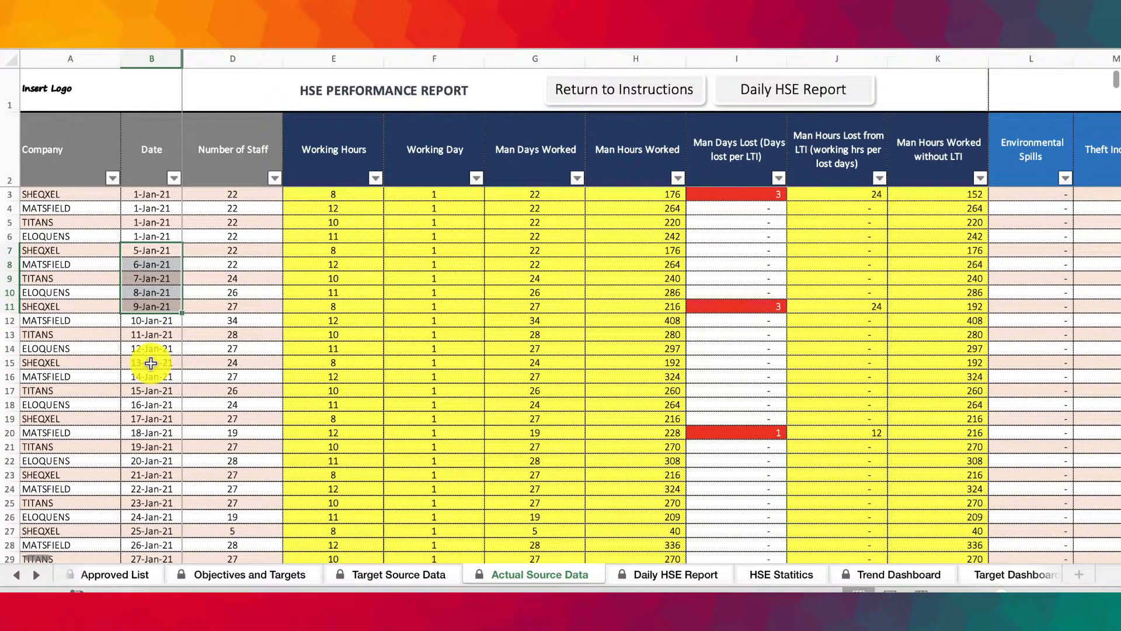
key(ctrl+z)
click(219, 389)
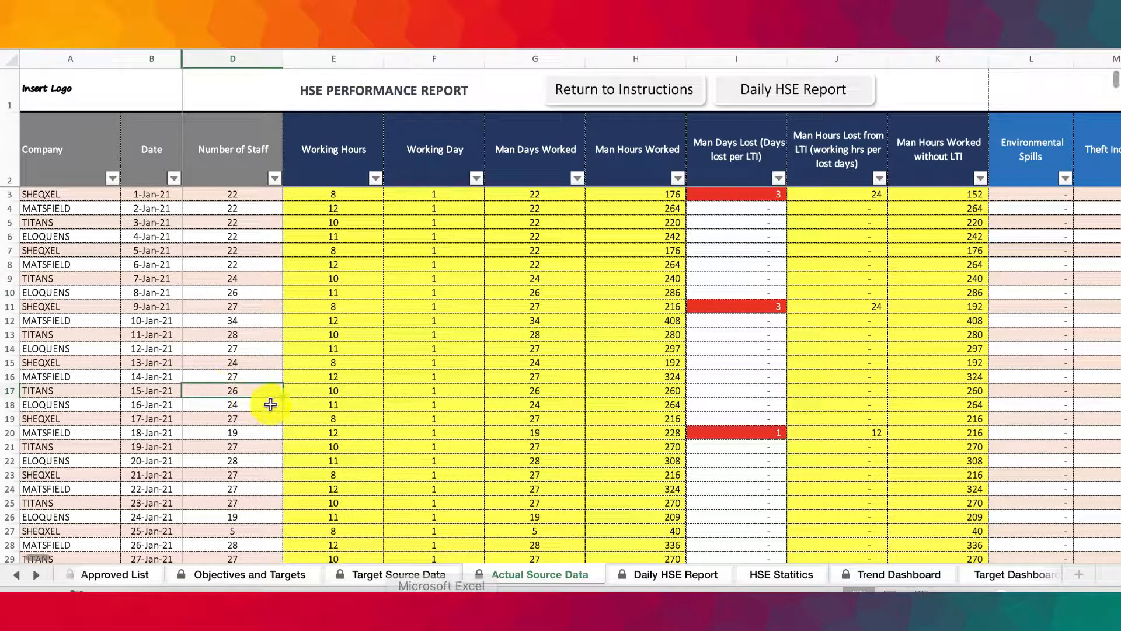
scroll(506, 471, down, 3)
scroll(508, 471, up, 3)
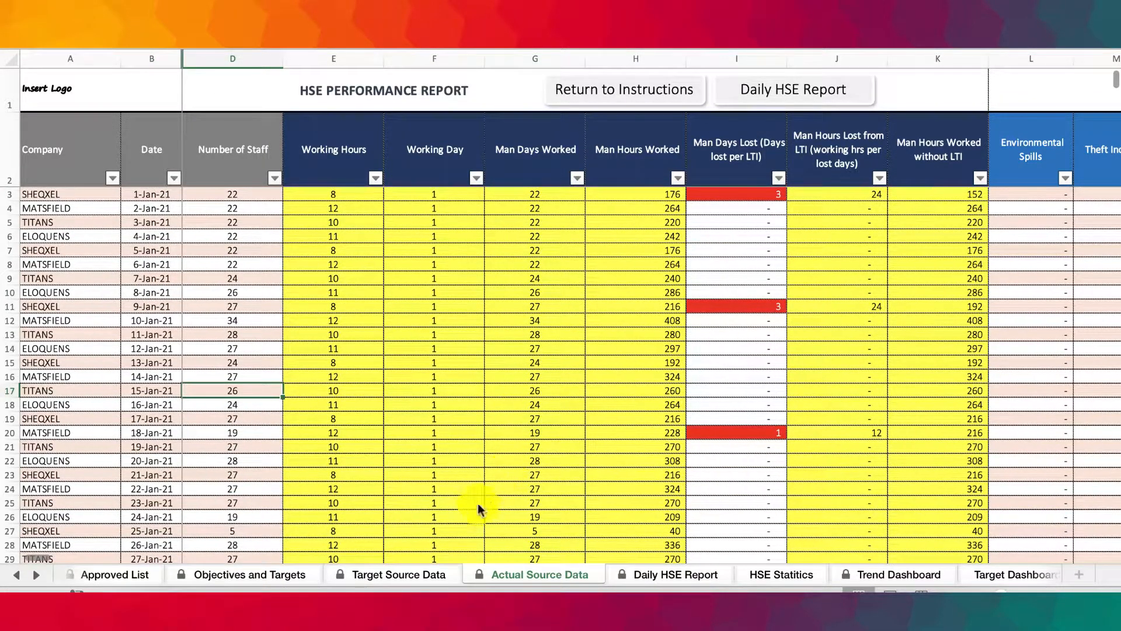
On the Target Source Data sheet, set the Company in rows 6, 7 and 8 to MATSFIELD, TITANS and ELOQUENS
click(417, 577)
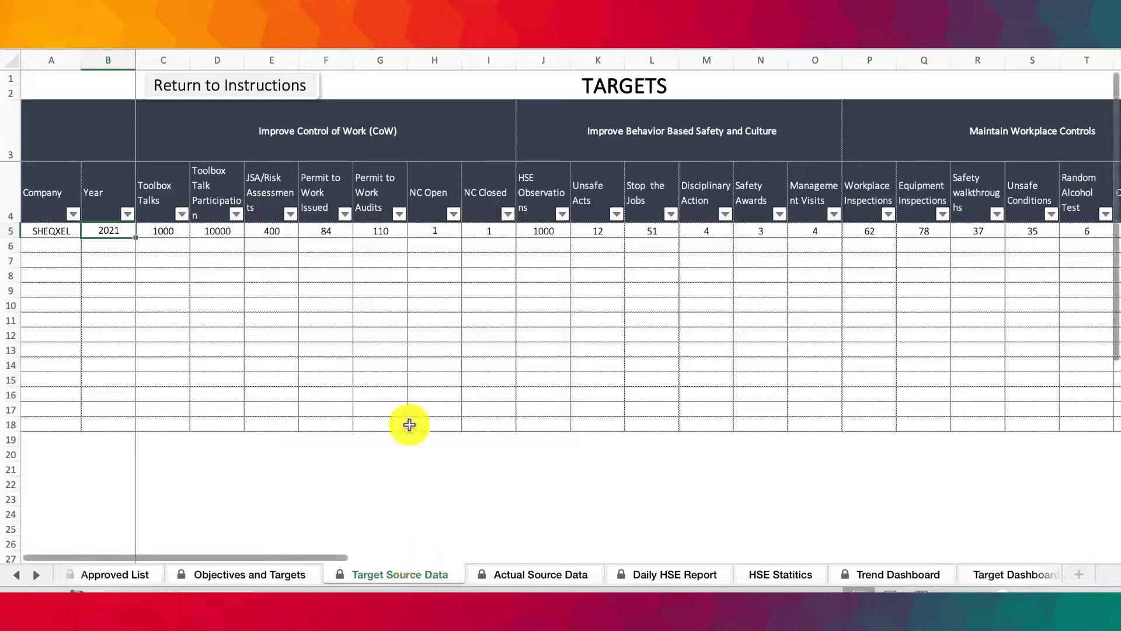
click(55, 248)
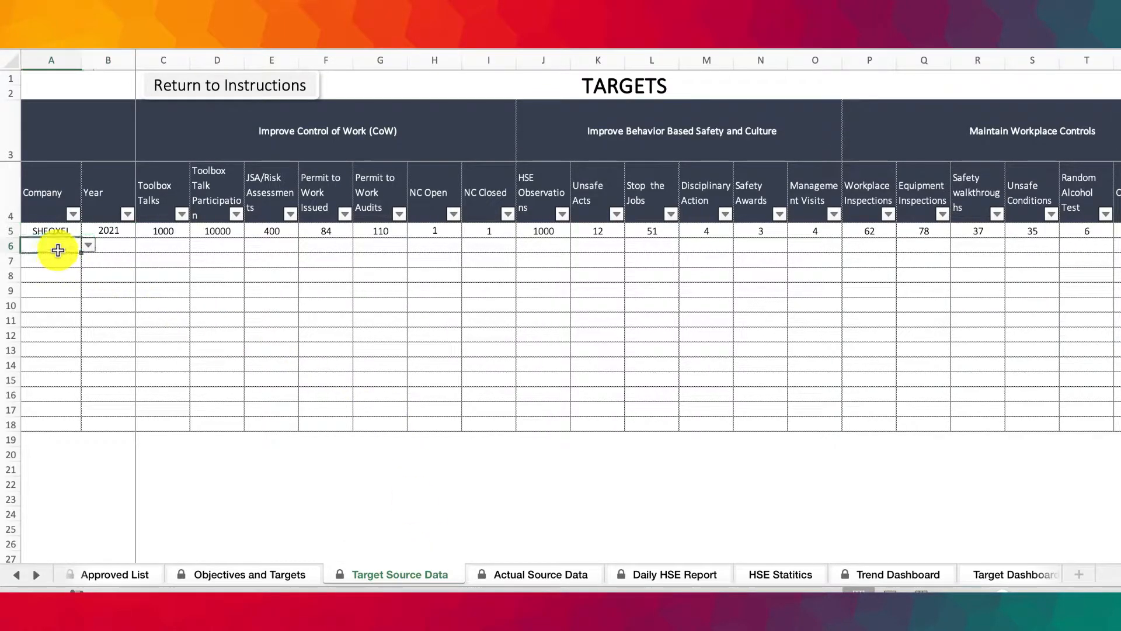
click(88, 245)
click(66, 285)
click(51, 261)
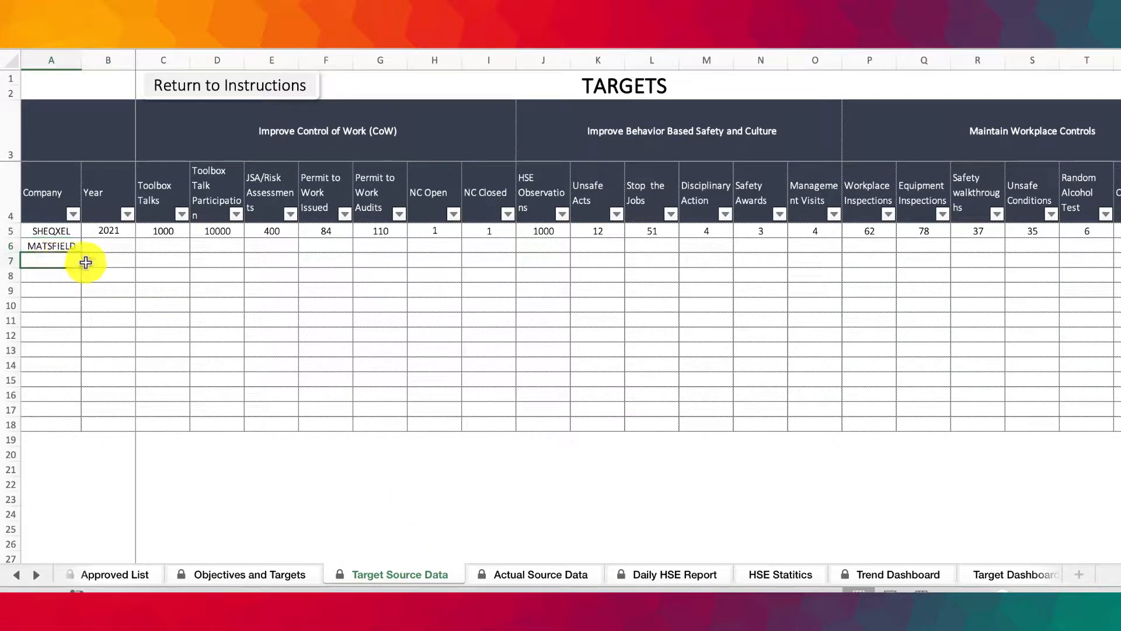
click(88, 260)
click(57, 316)
click(64, 276)
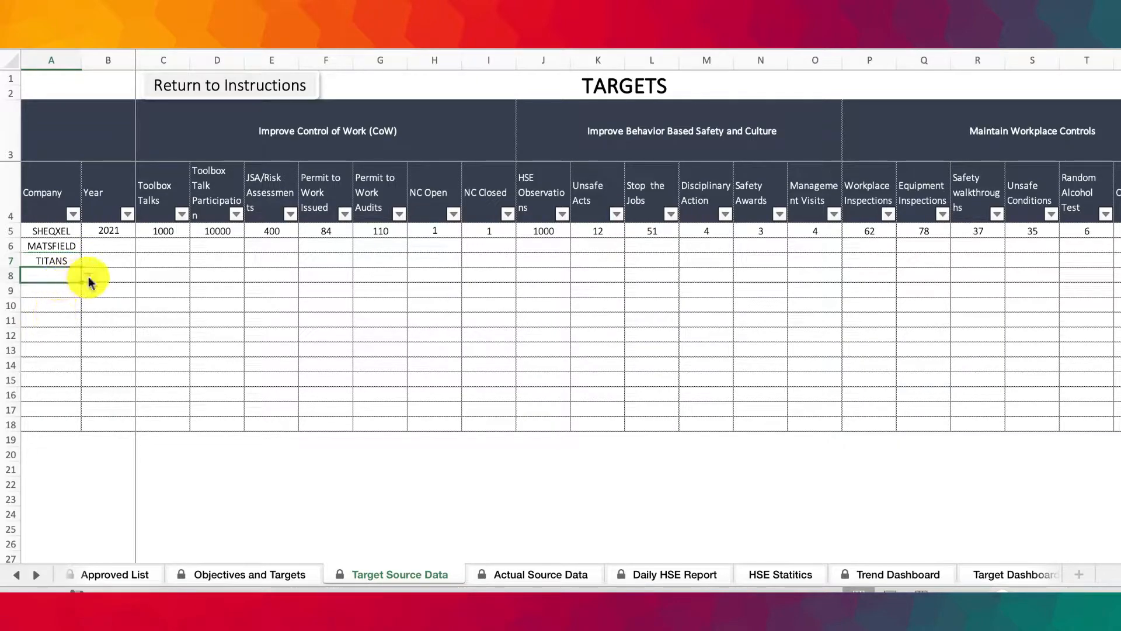
click(87, 275)
click(82, 342)
click(286, 349)
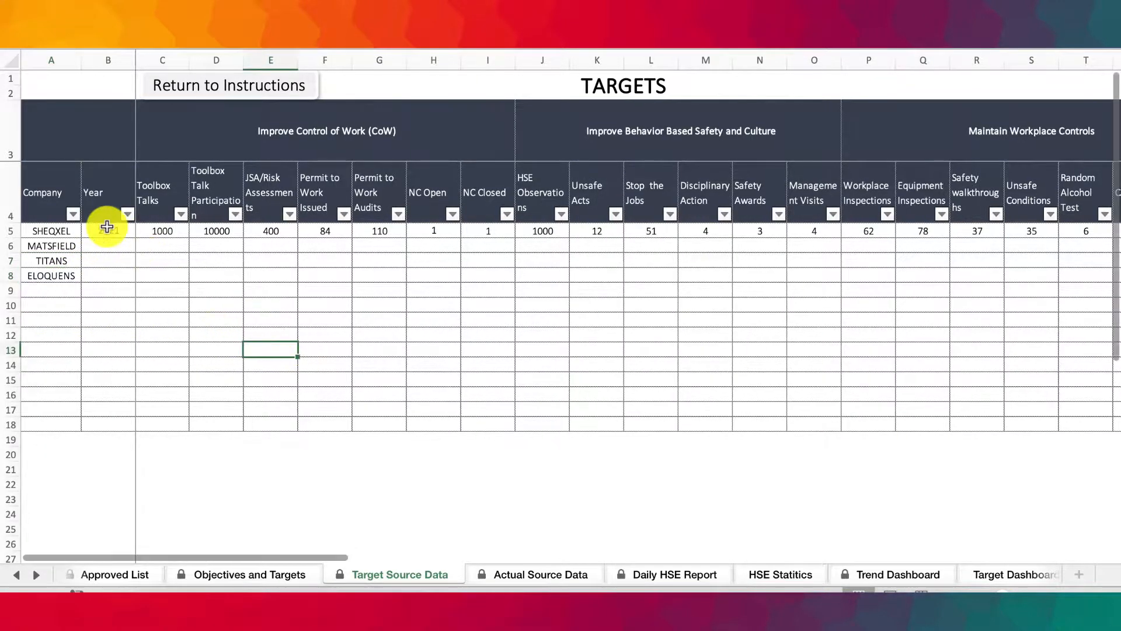
Fill SHEQXEL's year and all its target values from row 5 down to the MATSFIELD, TITANS and ELOQUENS rows
mouse_move(107, 227)
mouse_down()
mouse_move(375, 298)
mouse_move(1101, 333)
mouse_move(1114, 274)
mouse_move(1104, 283)
mouse_up()
scroll(1086, 292, right, 9)
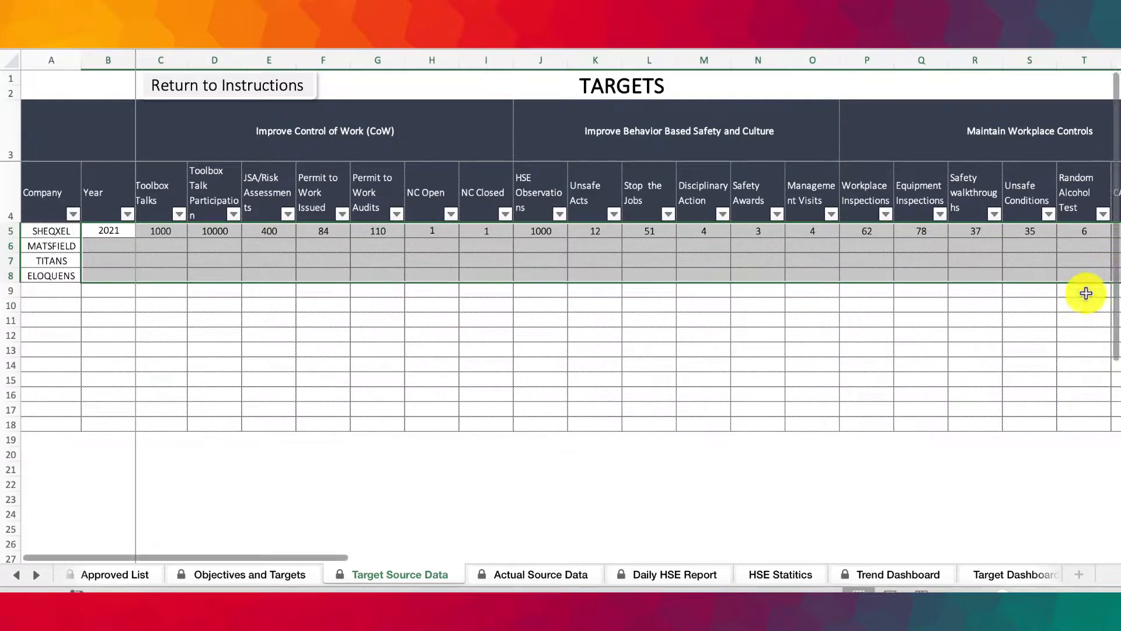
scroll(1086, 292, right, 9)
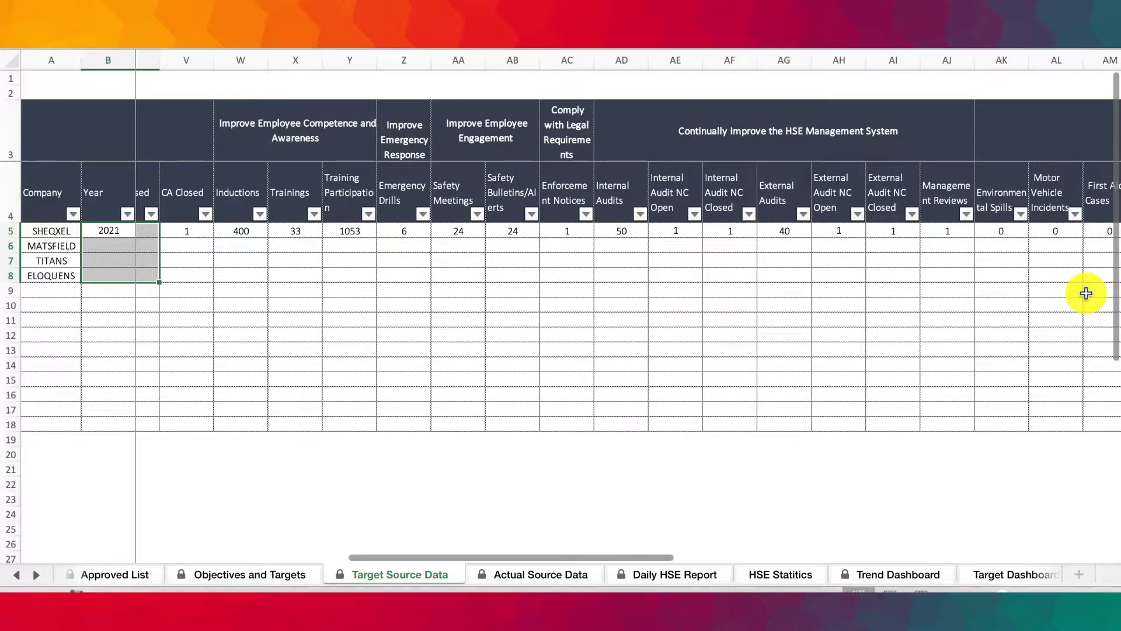
key(shift+Right)
key(shift+Right)
key(shift+Right)
key(shift+Right)
key(shift+Right)
key(shift+Right)
key(shift+Right)
key(shift+Right)
key(shift+Right)
key(shift+Right)
key(shift+Right)
key(shift+Right)
key(shift+Right)
key(shift+Right)
key(shift+Right)
key(shift+Right)
key(shift+Right)
key(shift+Right)
key(shift+Right)
key(shift+Right)
key(shift+Right)
key(shift+Right)
key(shift+Right)
key(shift+Right)
key(shift+Right)
key(shift+Right)
key(shift+Right)
key(shift+Right)
key(shift+Right)
key(shift+Right)
key(shift+Right)
key(shift+Right)
key(shift+Right)
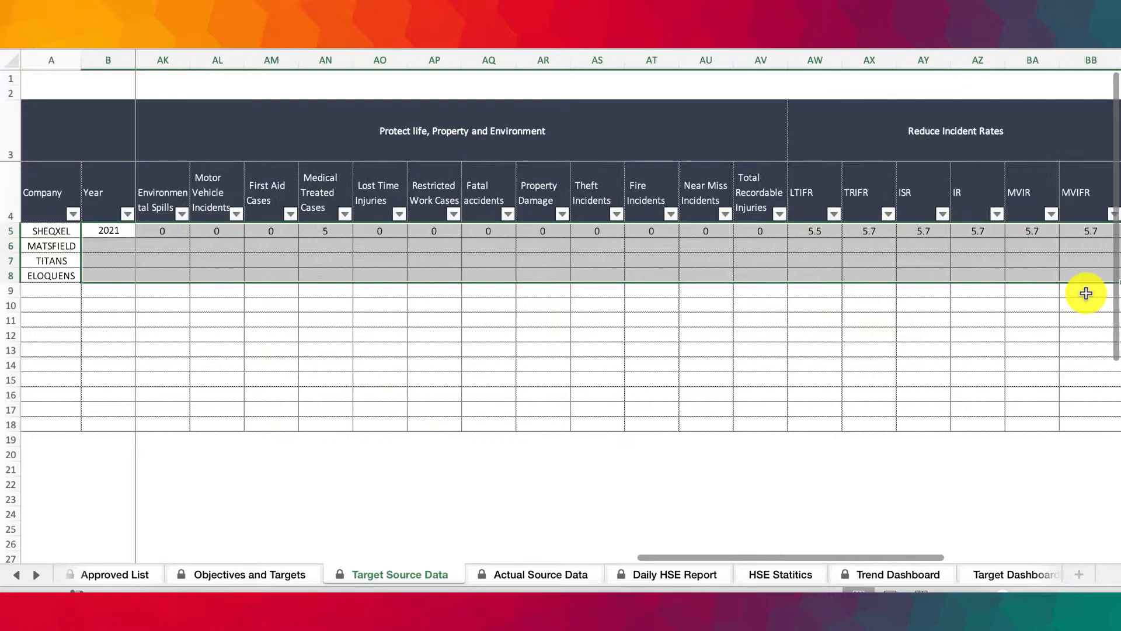
key(shift+Right)
key(shift+Left)
key(ctrl+d)
click(715, 409)
scroll(715, 408, left, 15)
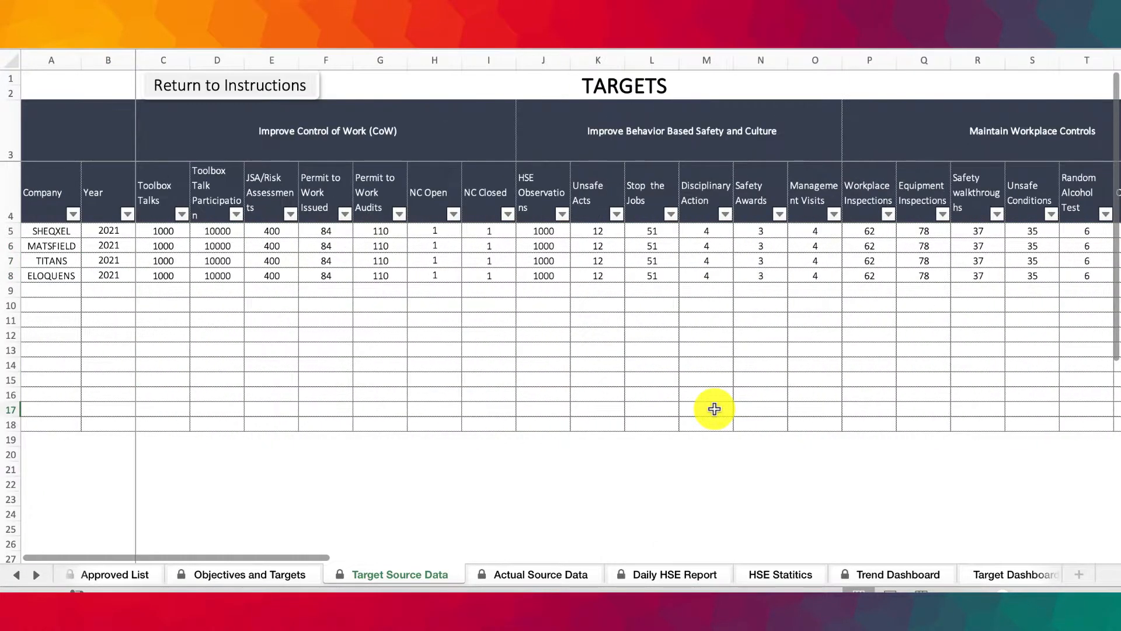
Examine the company rows on the Actual Source Data and Target Source Data sheets
click(533, 574)
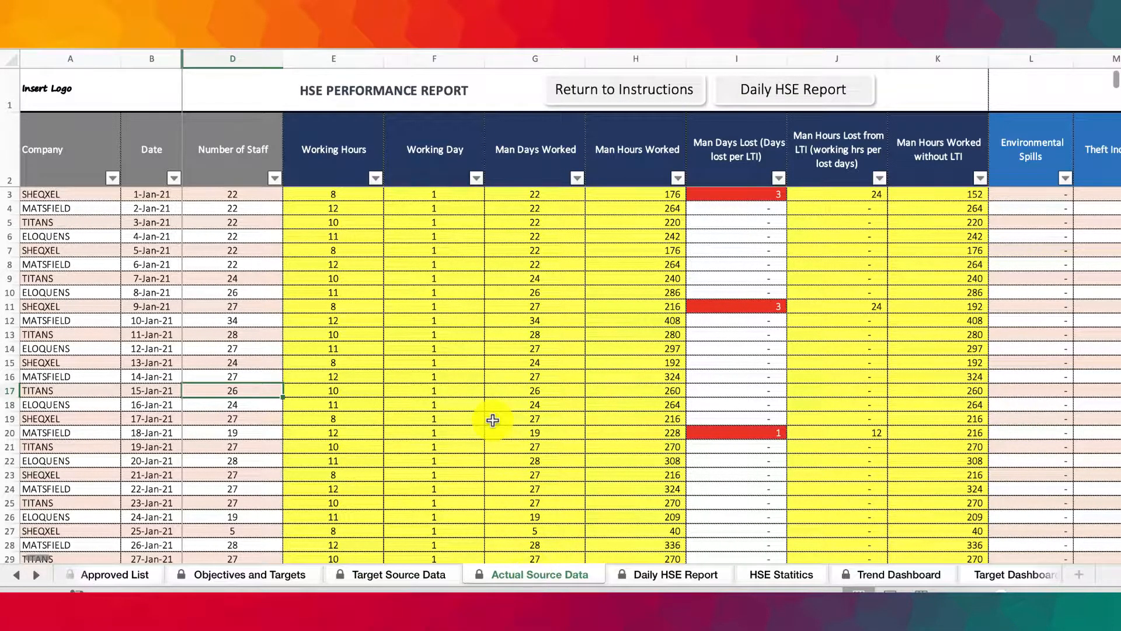
scroll(493, 419, down, 10)
scroll(493, 418, up, 15)
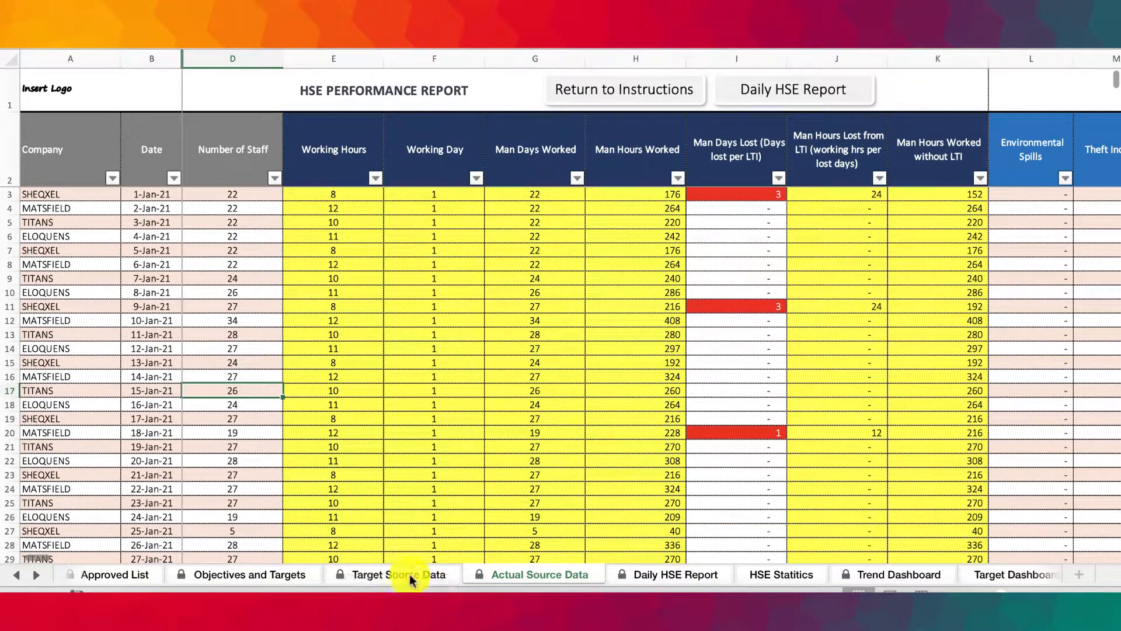
click(412, 574)
scroll(441, 433, down, 10)
scroll(442, 436, up, 10)
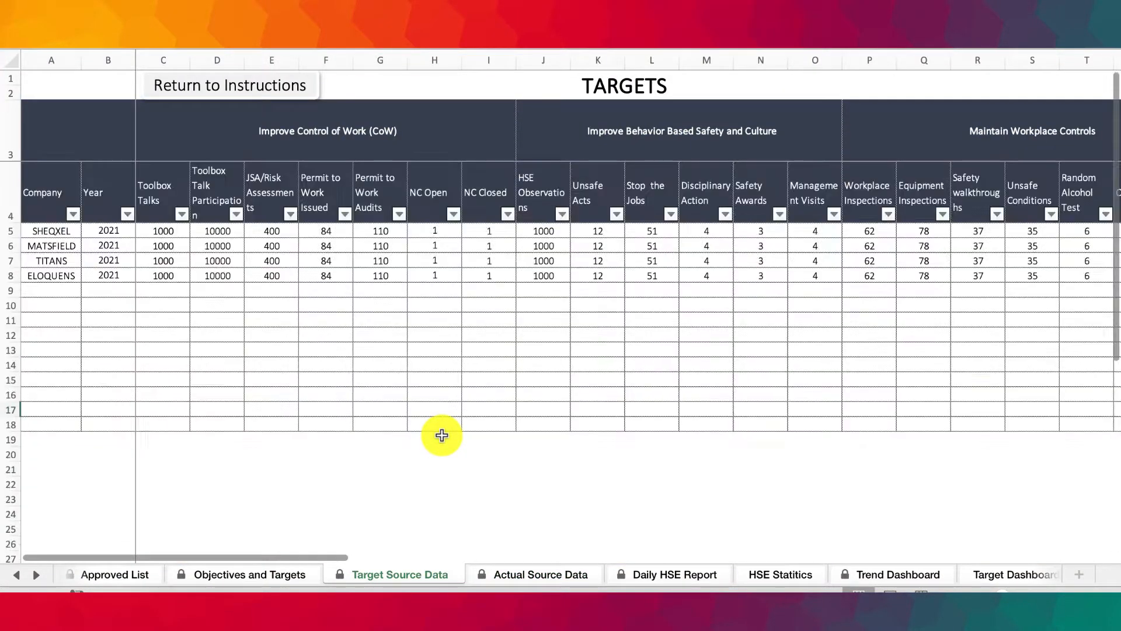
click(534, 577)
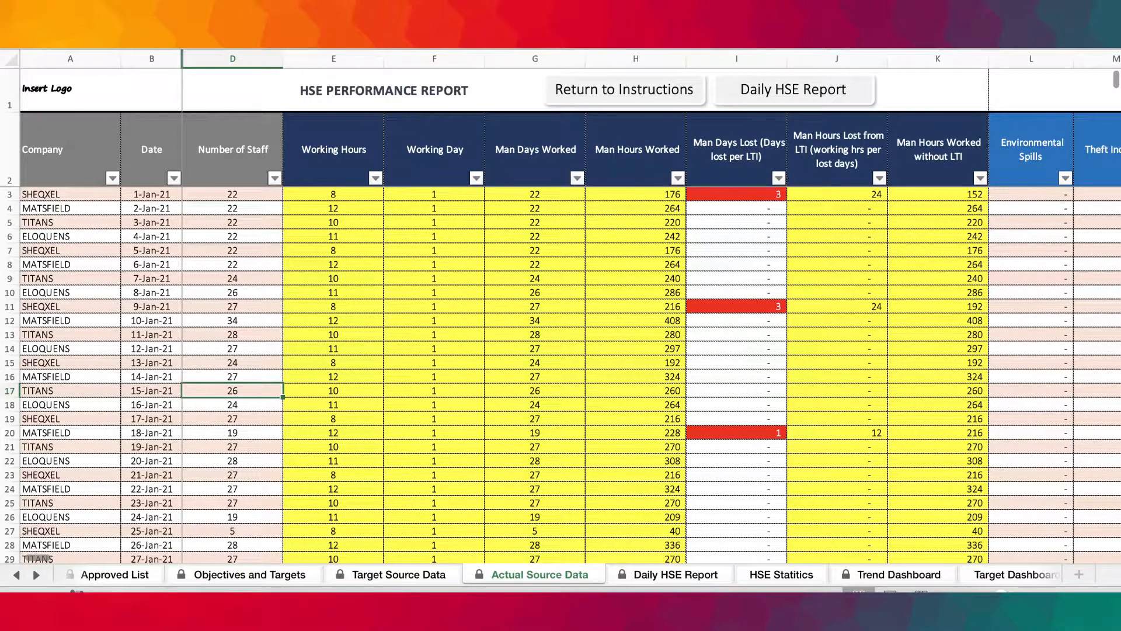
mouse_move(444, 47)
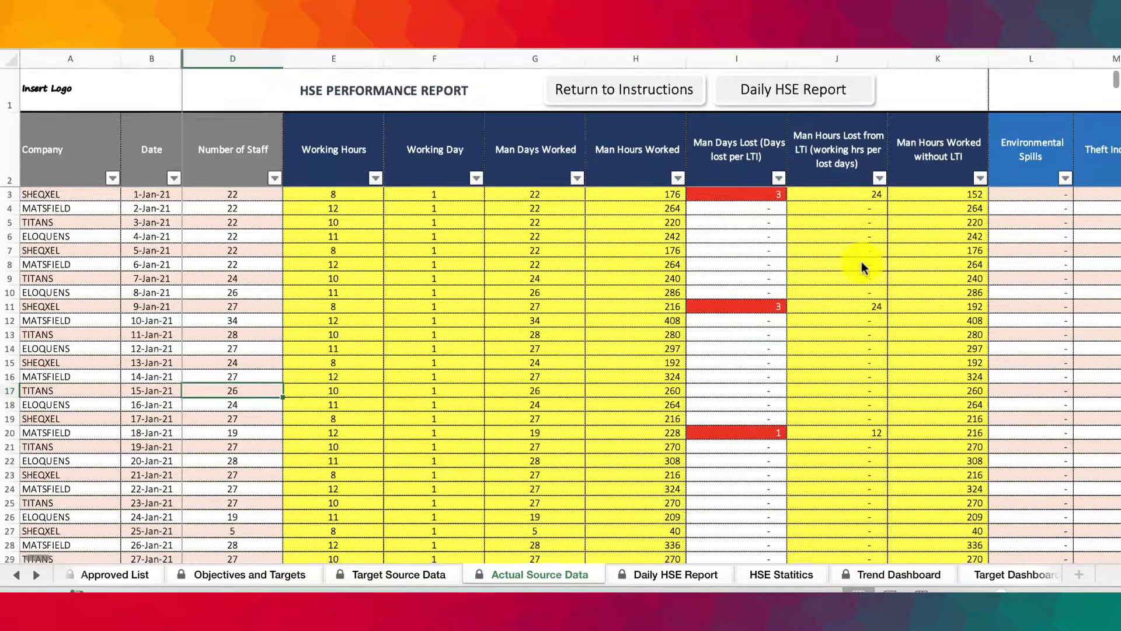
On the Daily HSE Report, enlarge the Company slicer upward so all its company entries fit
click(654, 575)
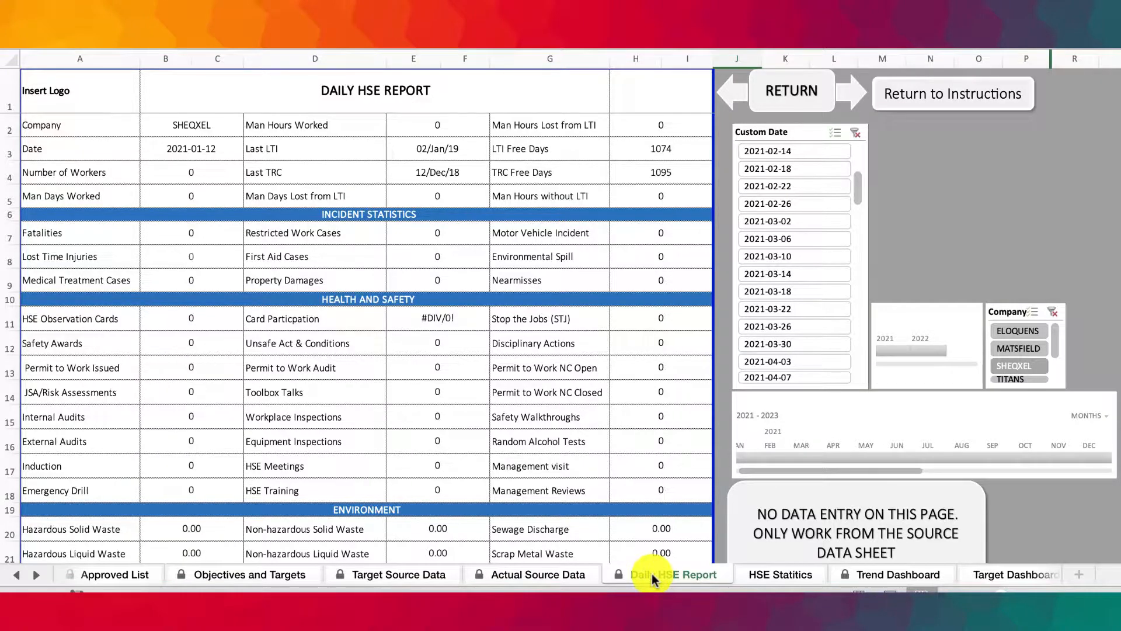
click(1006, 313)
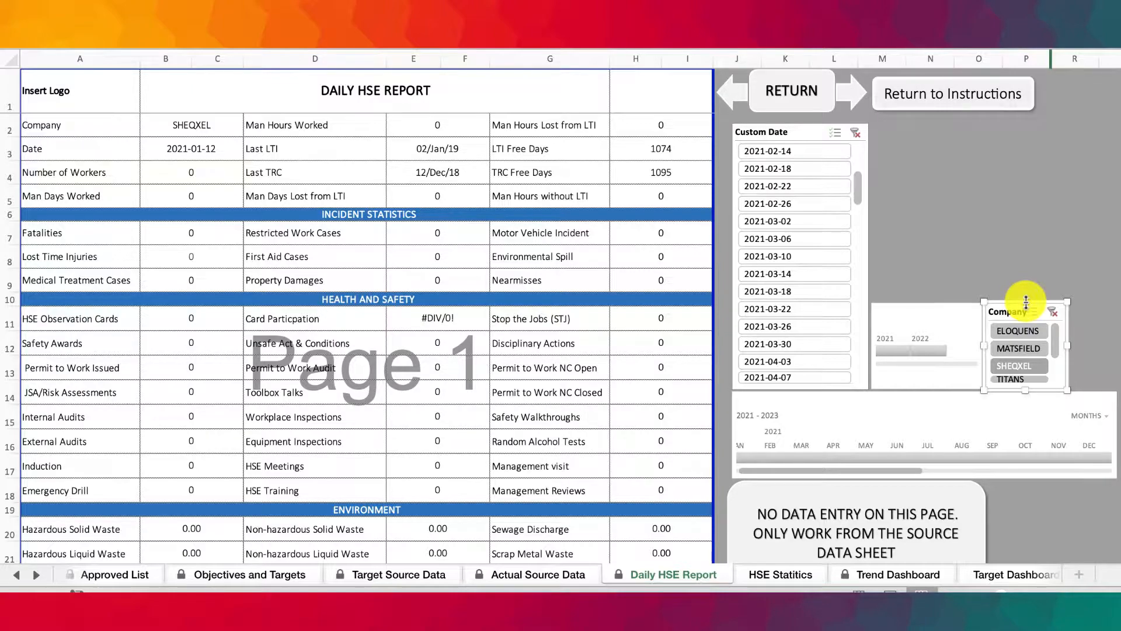
drag(1026, 302, 1026, 219)
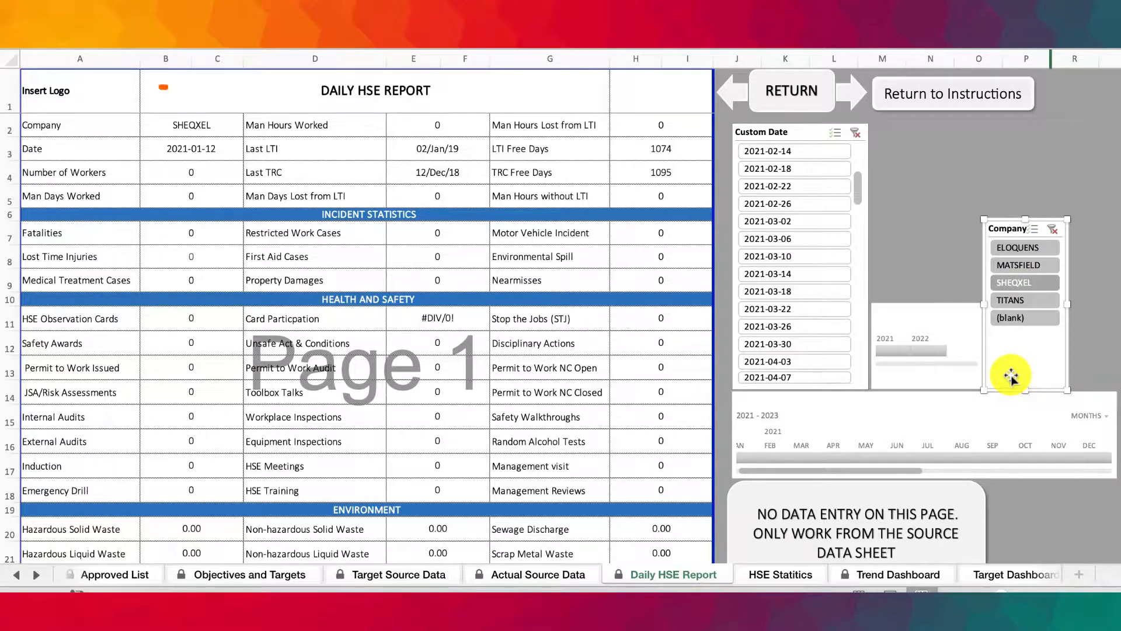
Filter the Daily HSE Report by ELOQUENS, MATSFIELD, SHEQXEL and TITANS in turn
click(1020, 250)
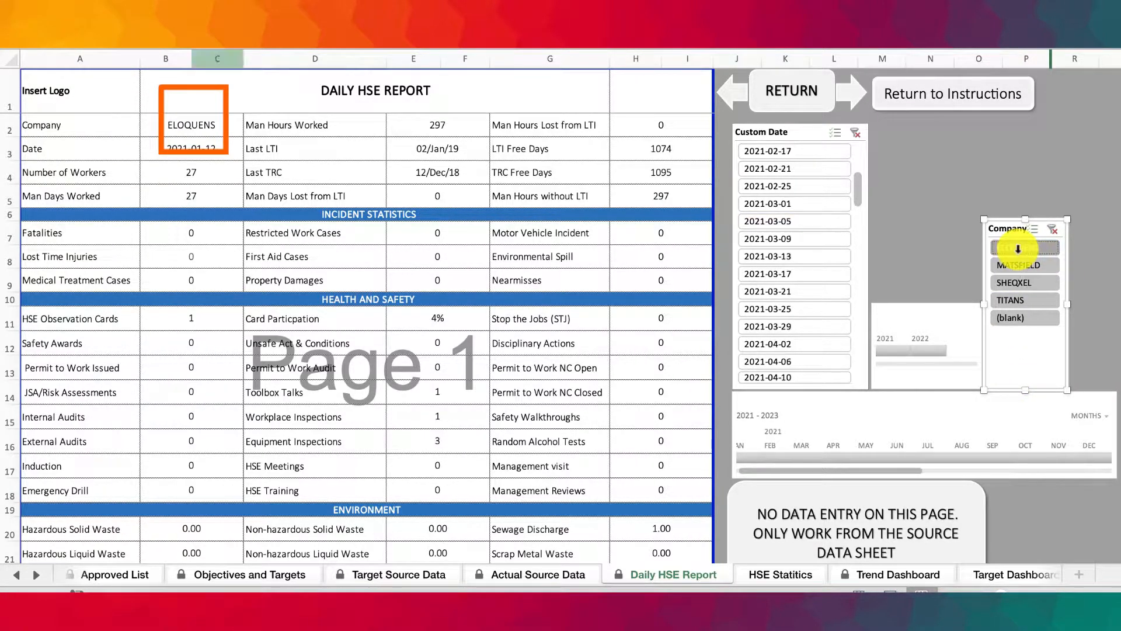
click(210, 129)
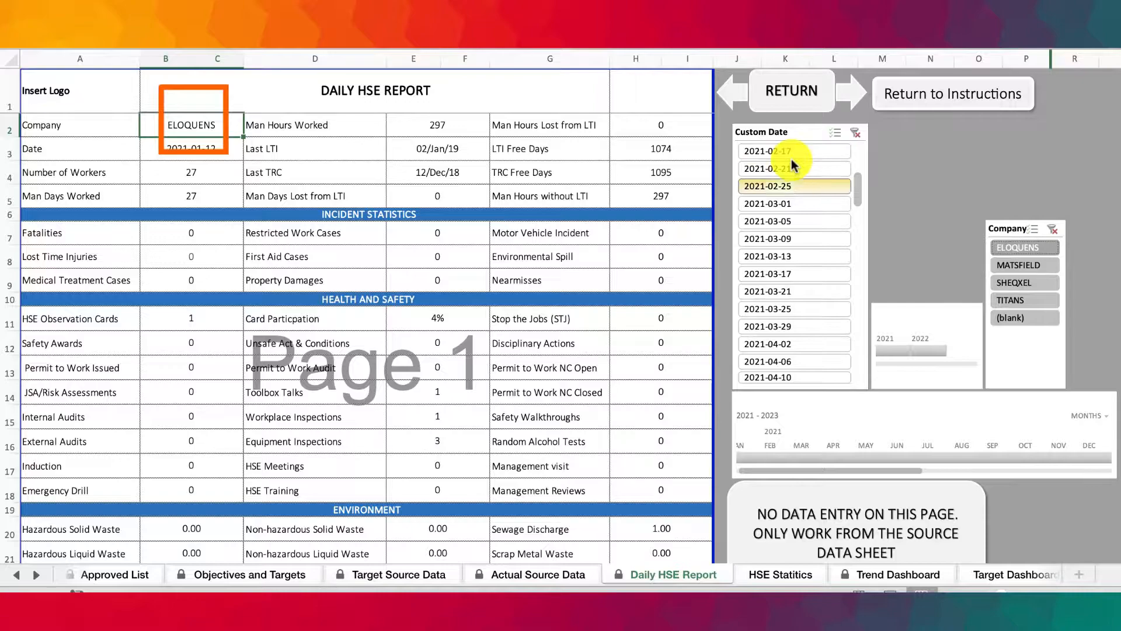
click(1028, 267)
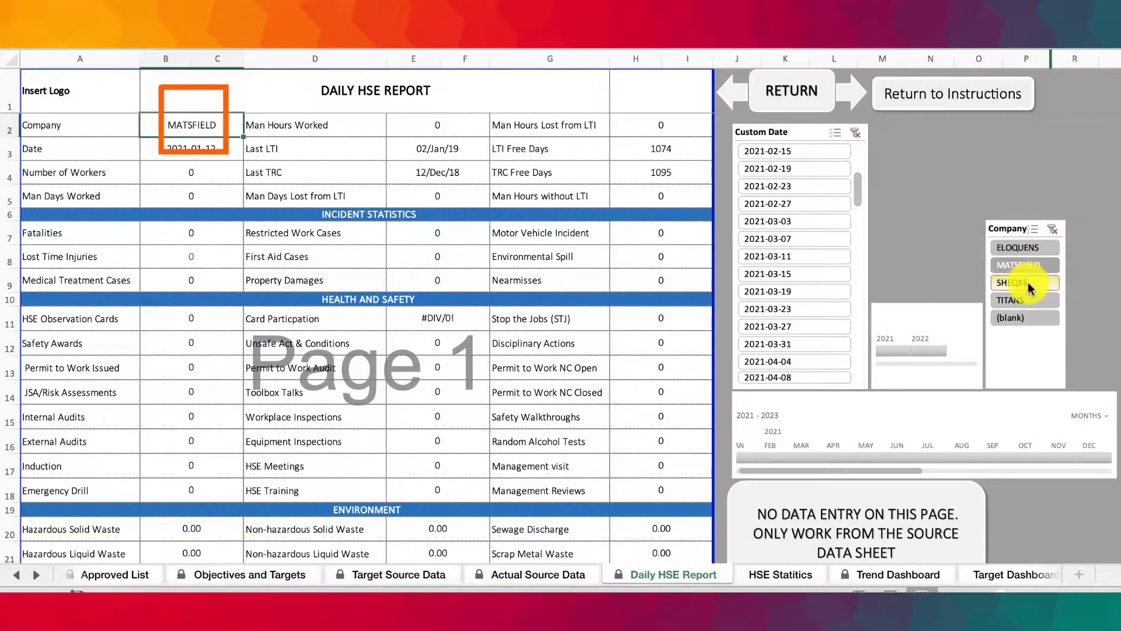
click(1029, 285)
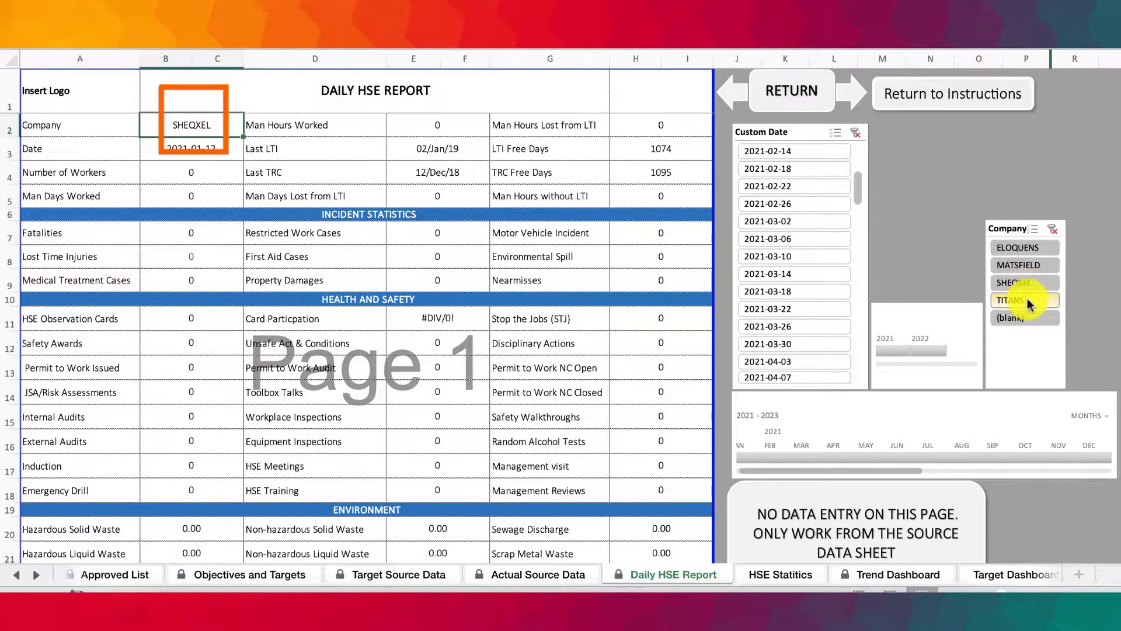
click(1028, 301)
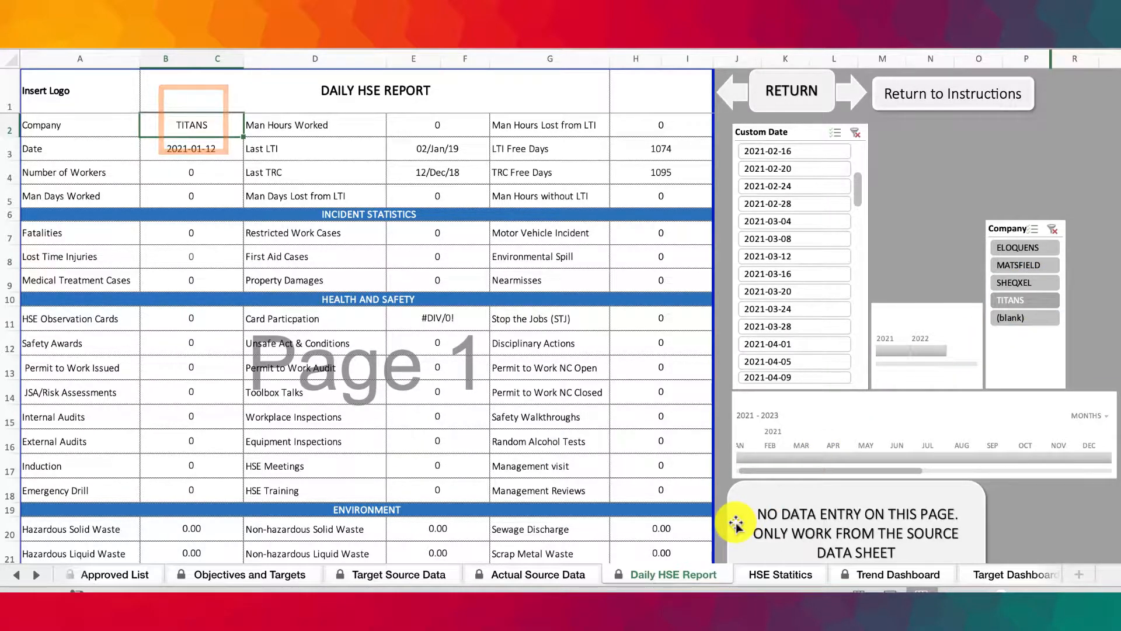
On the HSE Statitics sheet, filter the monthly figures by ELOQUENS, MATSFIELD, SHEQXEL and TITANS in turn
click(759, 574)
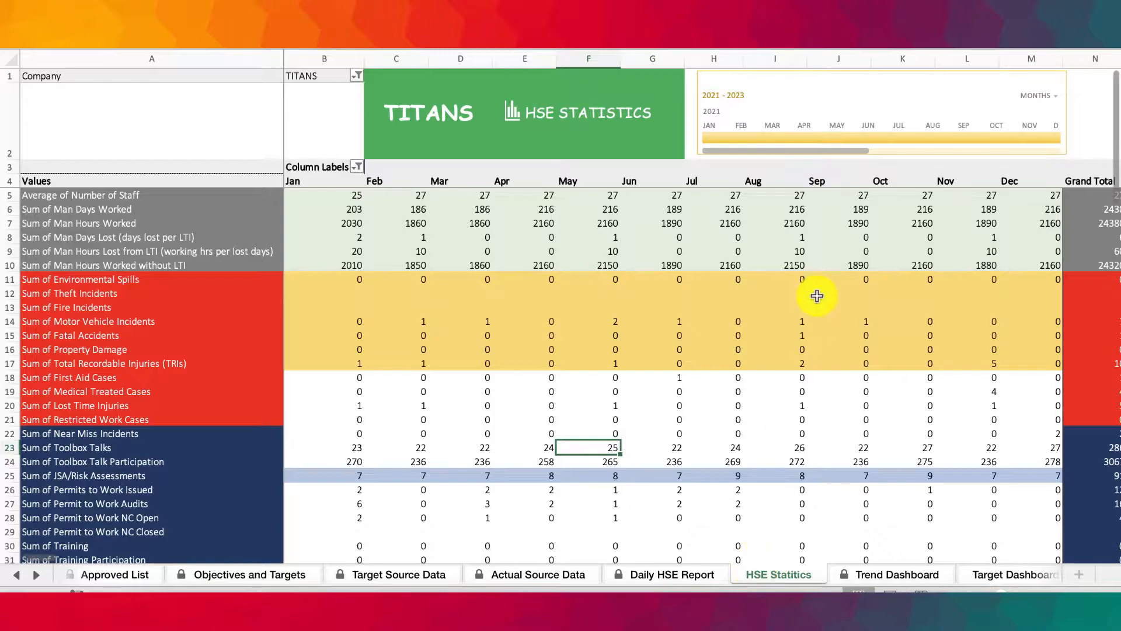
scroll(816, 296, right, 5)
scroll(816, 296, left, 5)
scroll(817, 295, right, 2)
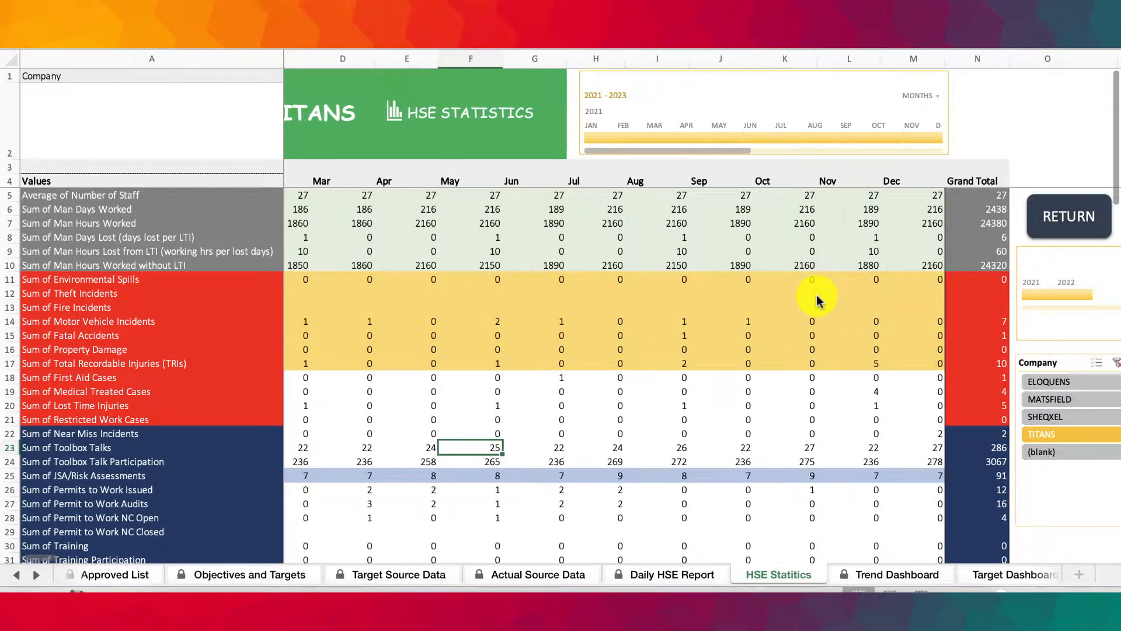
click(1049, 389)
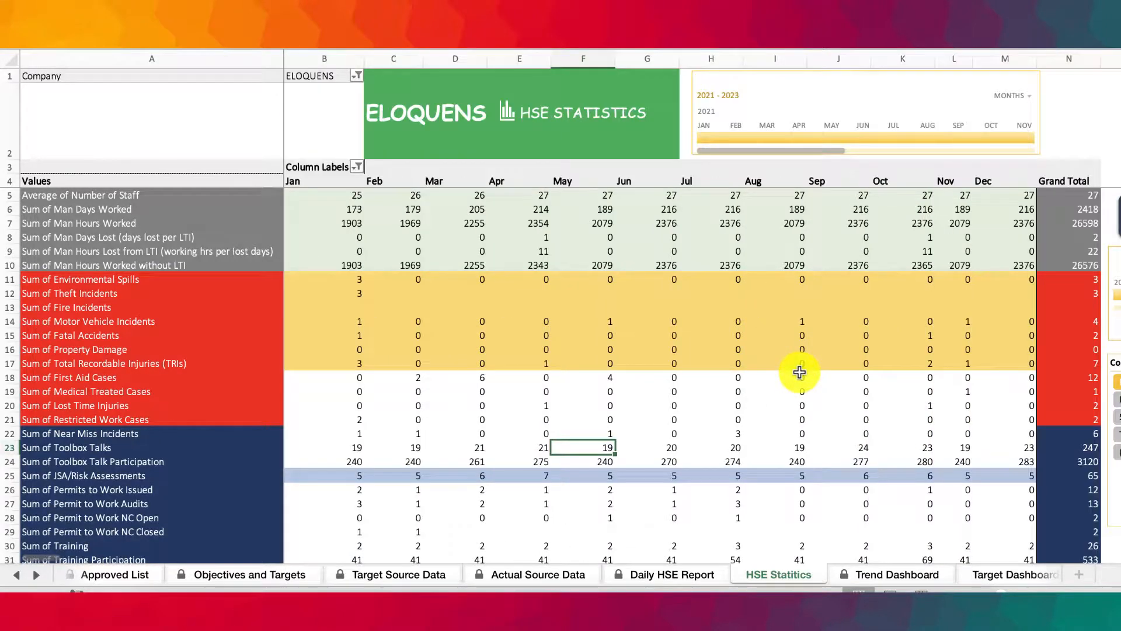
scroll(800, 372, right, 2)
click(935, 399)
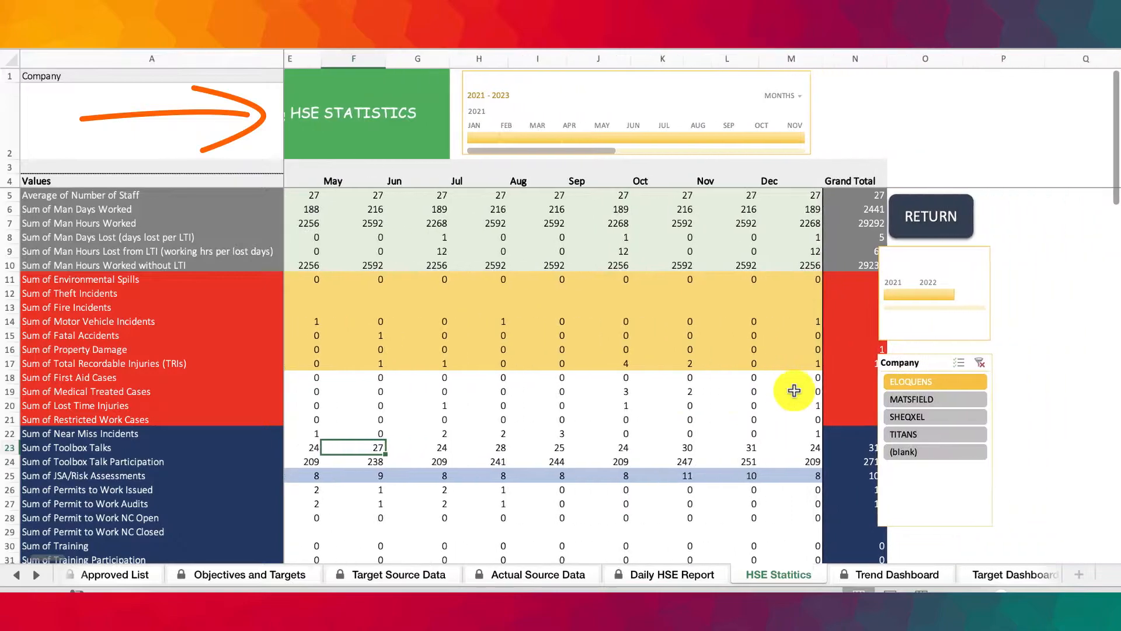
click(893, 416)
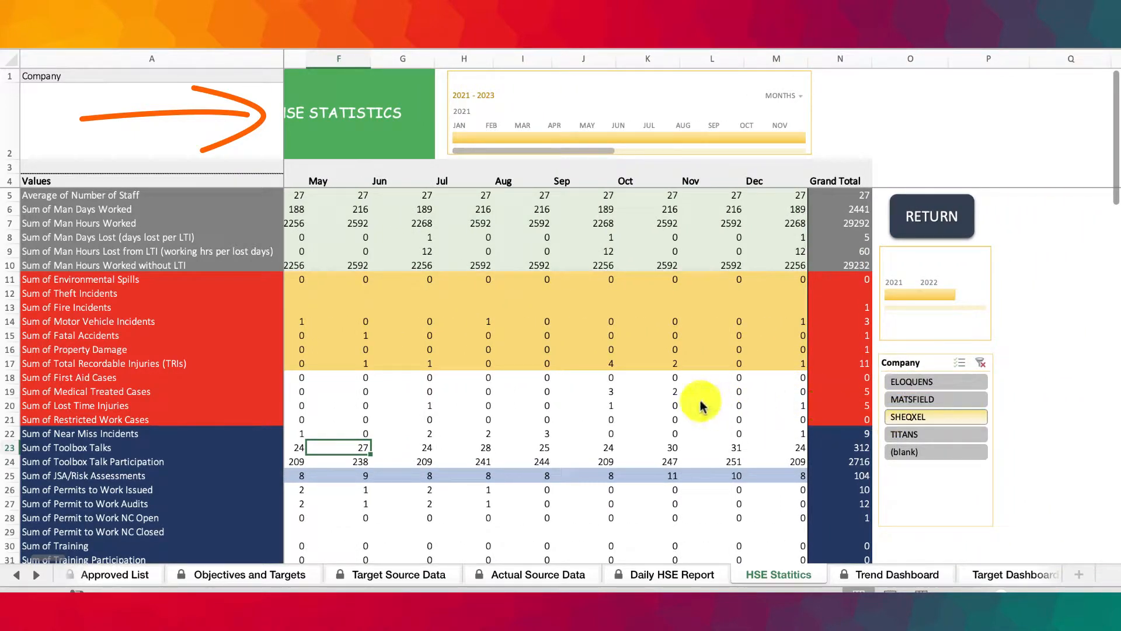
scroll(701, 401, left, 4)
scroll(701, 401, right, 3)
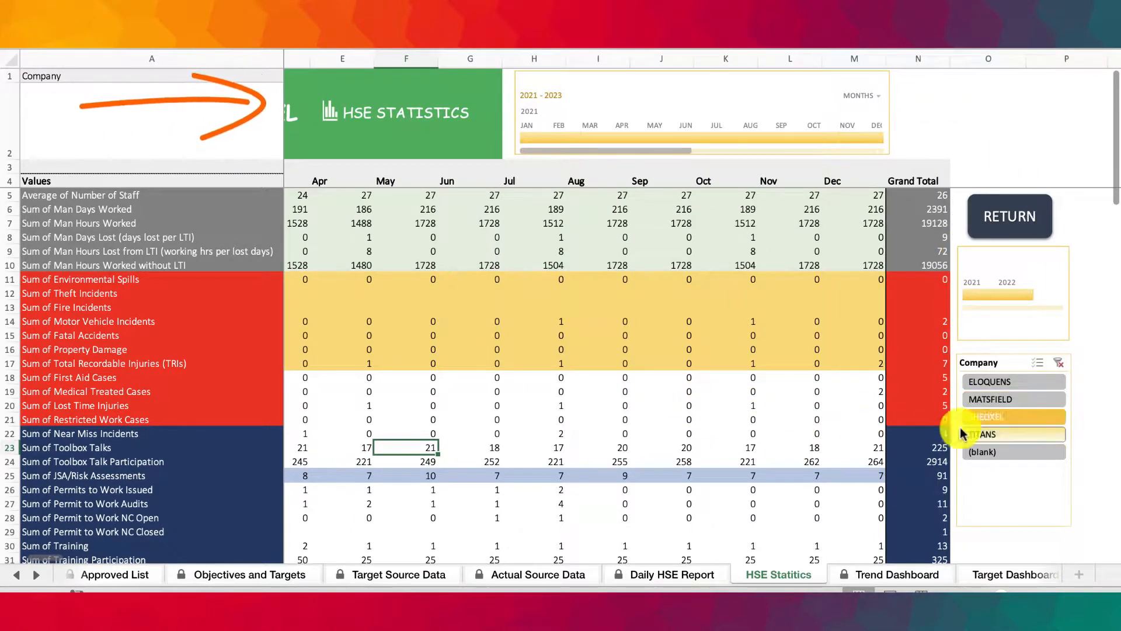
scroll(688, 440, left, 3)
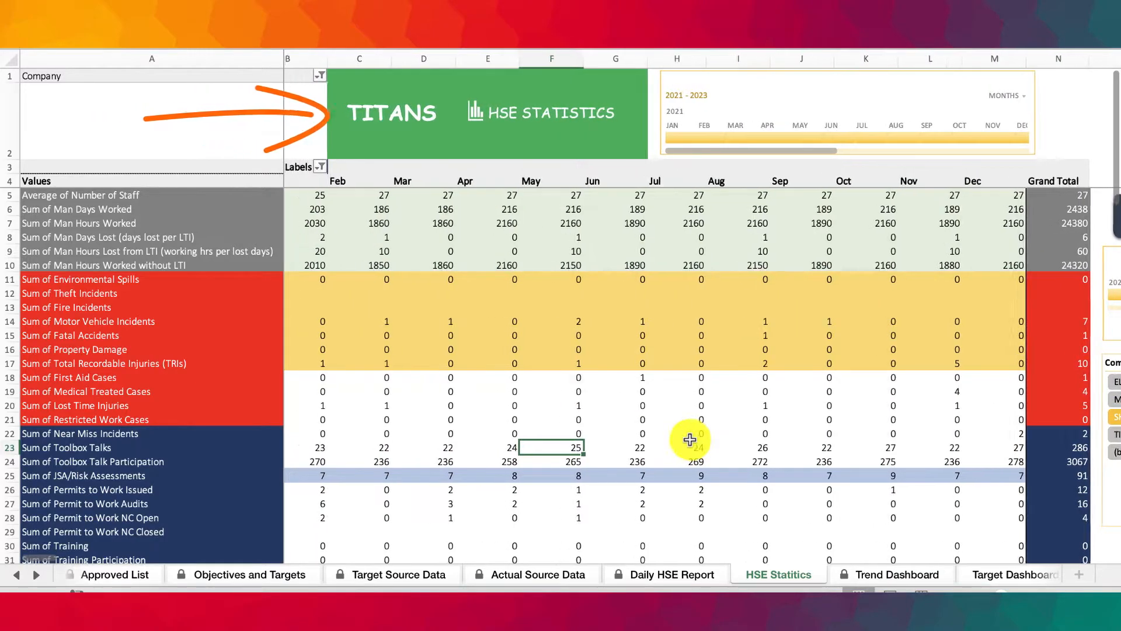
On the Trend Dashboard, filter the performance charts by ELOQUENS, MATSFIELD and SHEQXEL in turn
click(850, 577)
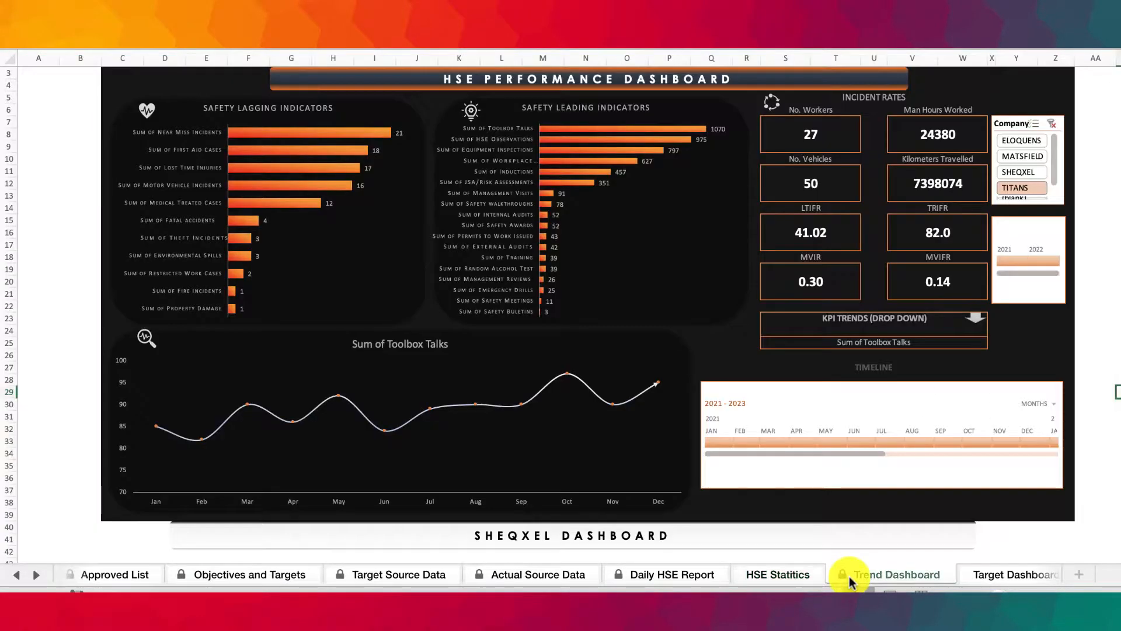
click(1029, 133)
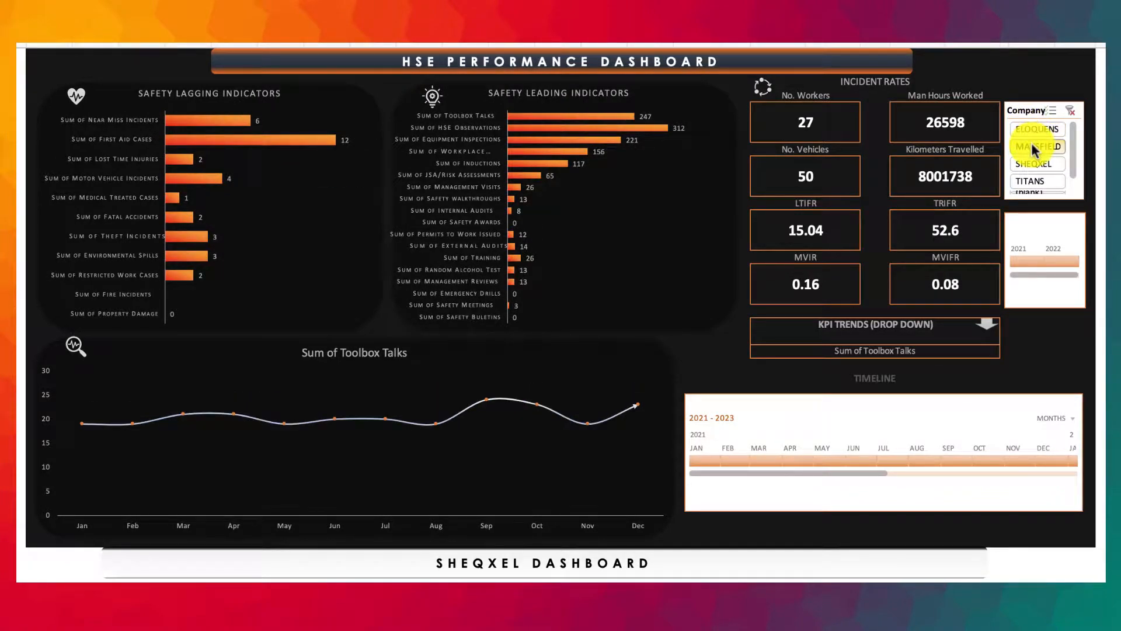
click(1035, 147)
click(1034, 164)
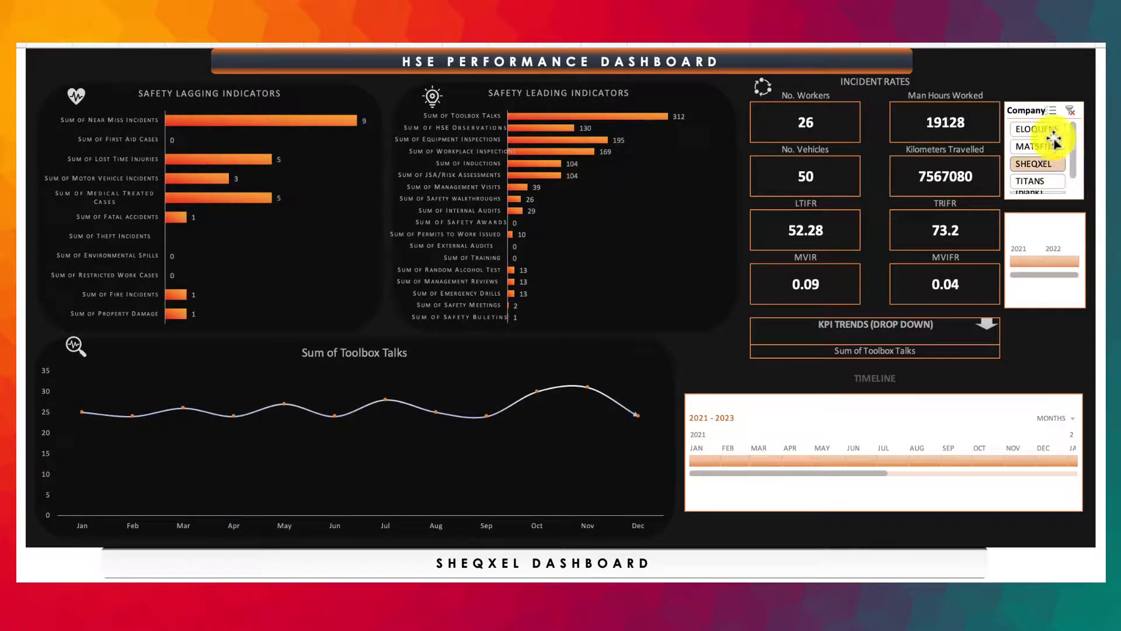
Lengthen the Trend Dashboard's Company slicer so every entry fits, and filter by all four companies together and by ELOQUENS alone
click(1044, 202)
drag(1045, 205, 1041, 215)
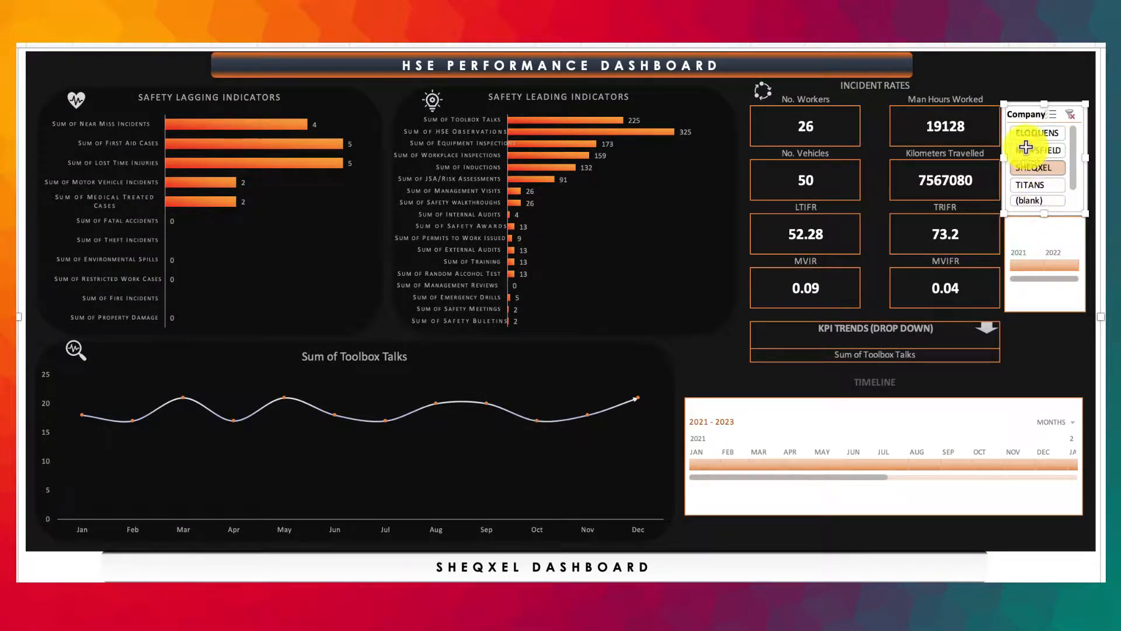
click(1028, 185)
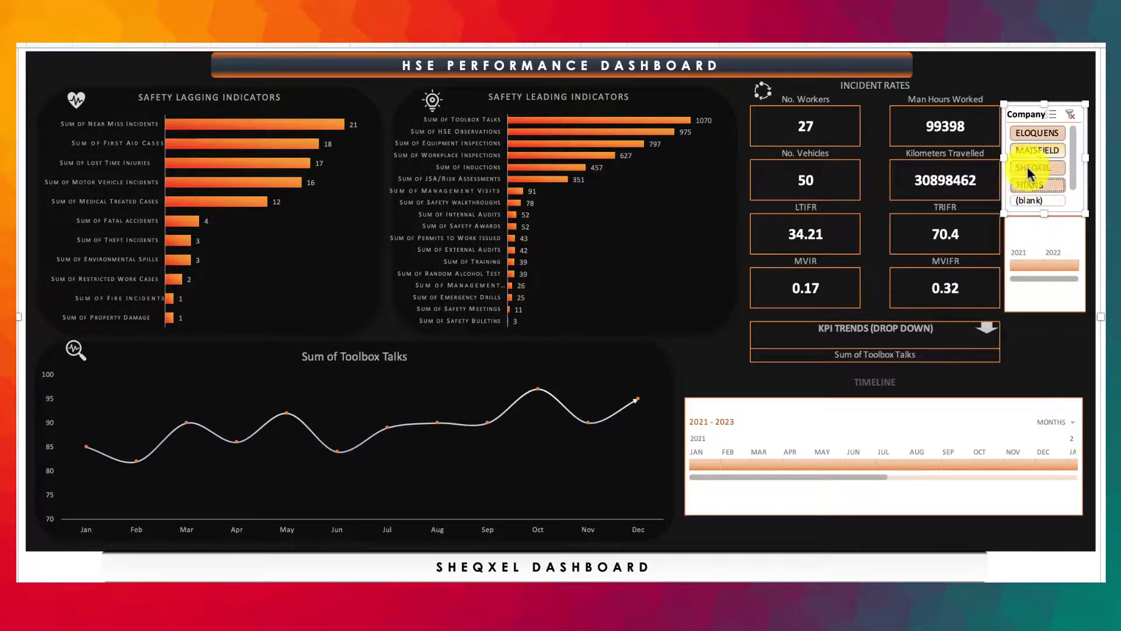
click(1036, 133)
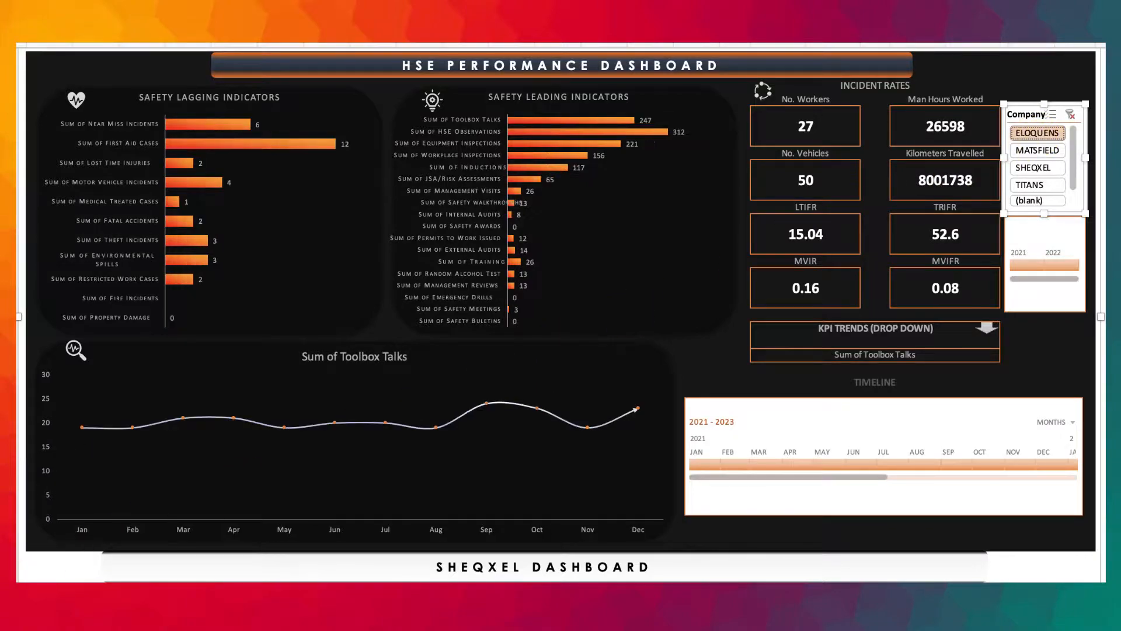
Filter the HSE Target Dashboard and the Behavior Based Safety Dashboard by single companies and by several companies together
key(ctrl+Page_Down)
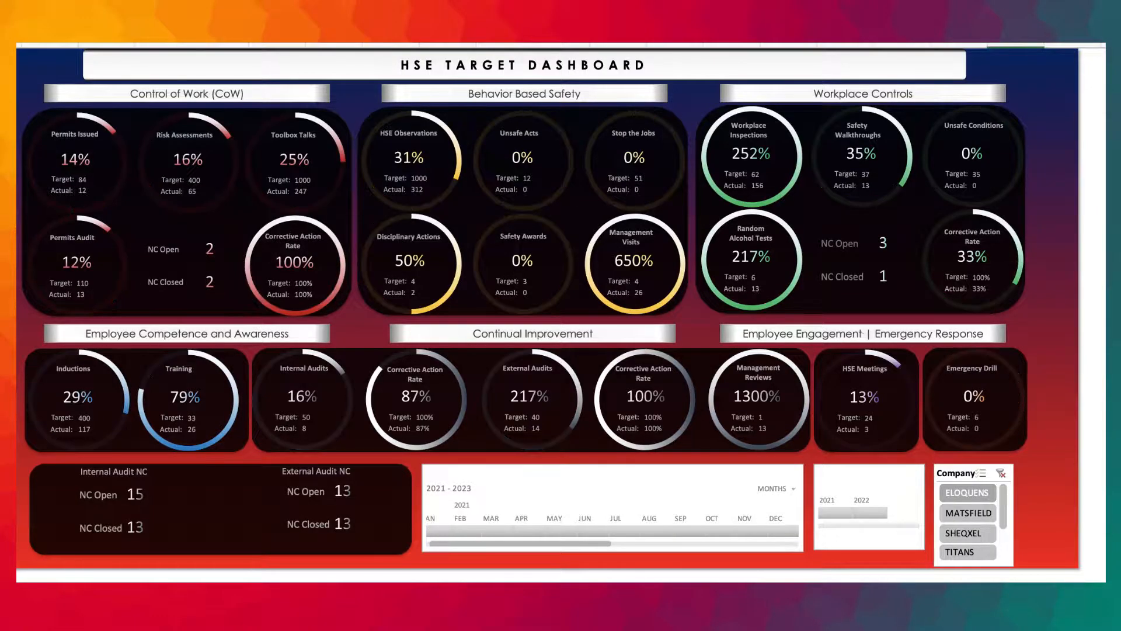
click(970, 514)
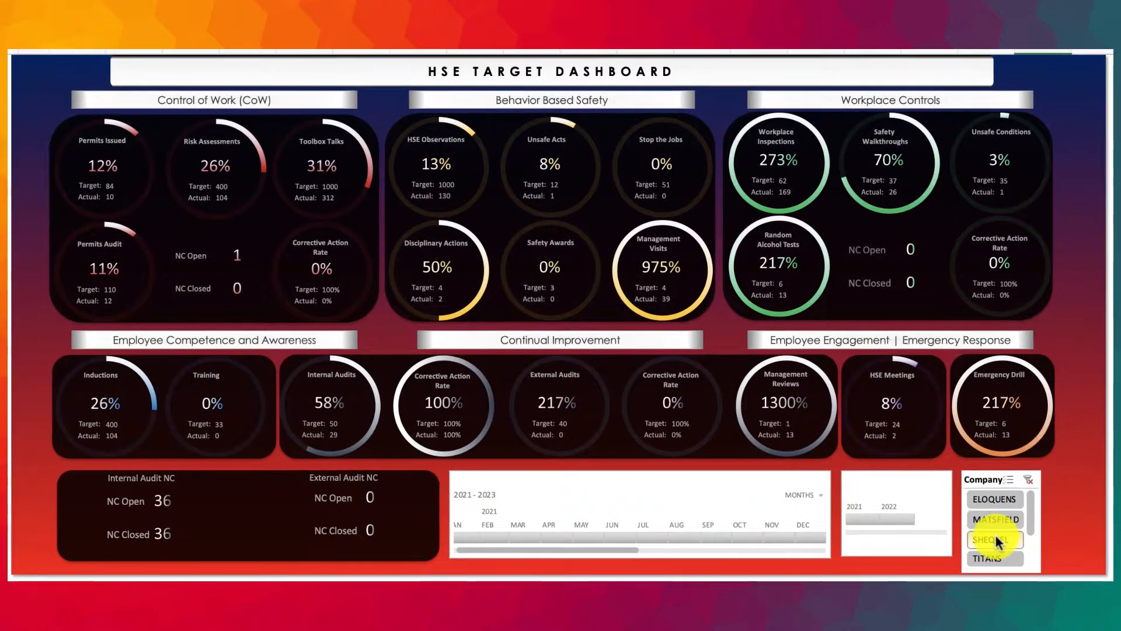
click(994, 497)
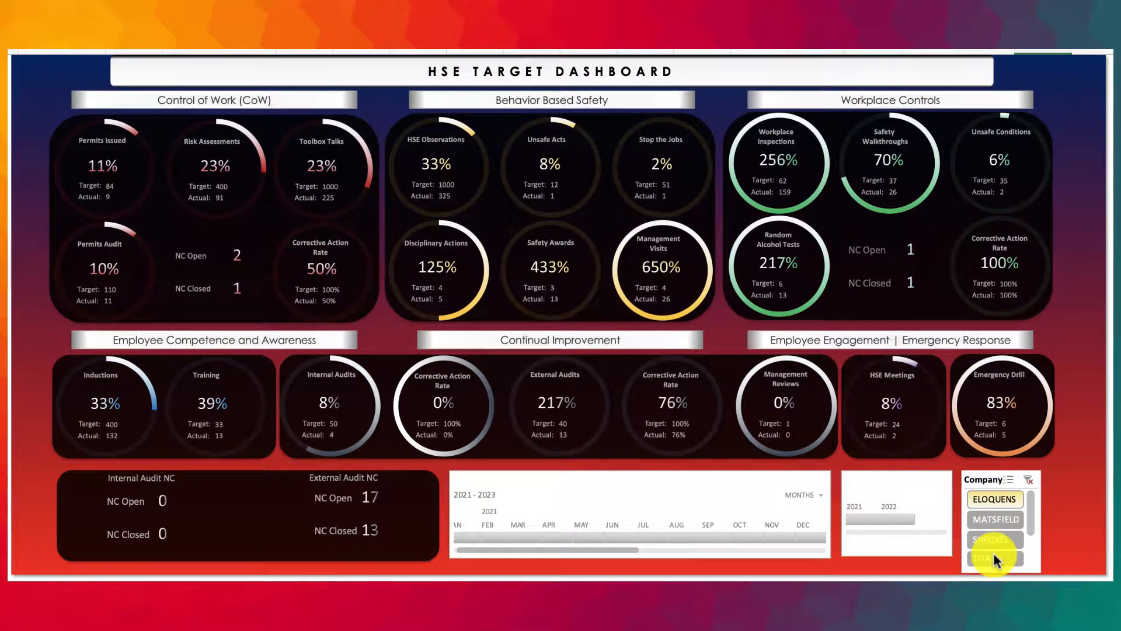
click(993, 555)
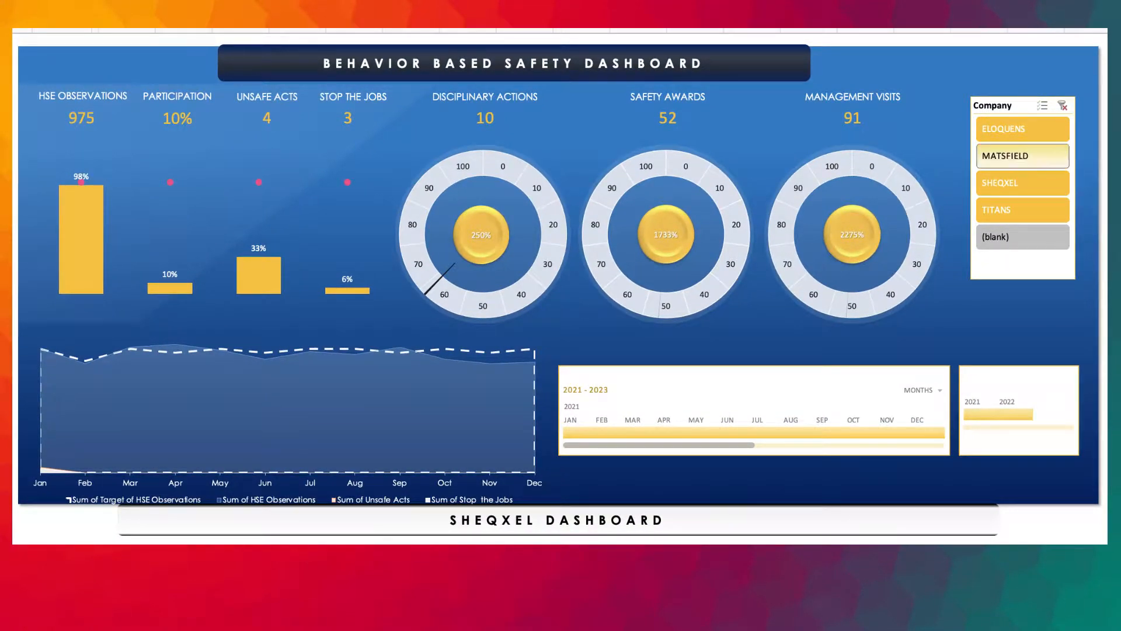
click(1015, 132)
drag(1019, 156, 1013, 220)
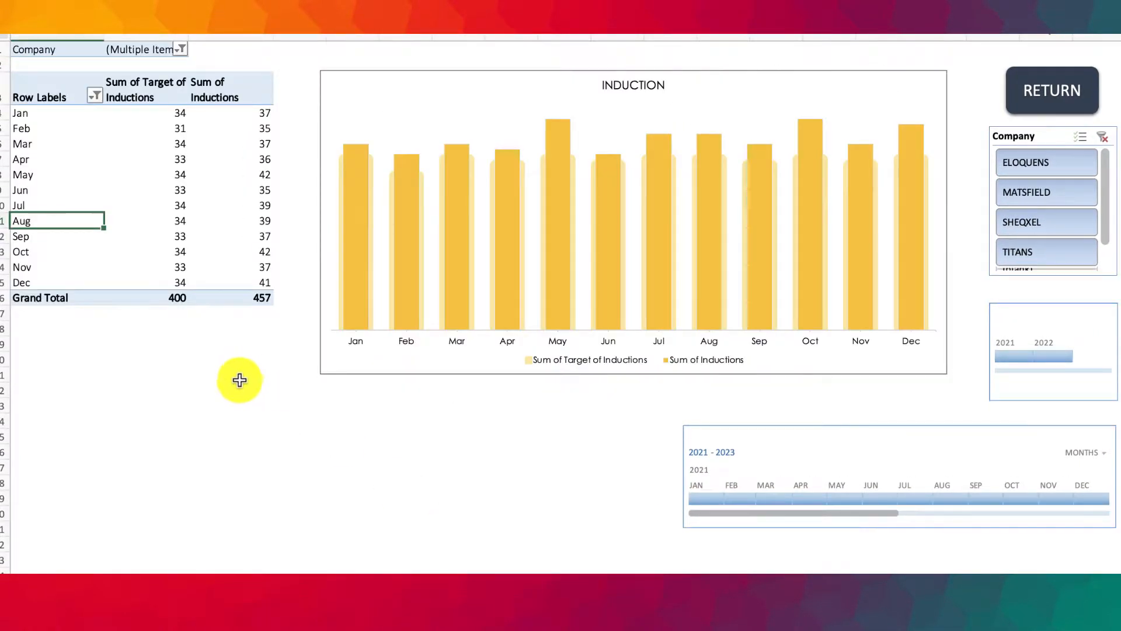
Compare the monthly target and actual induction figures in the Induction pivot table with its chart
click(233, 405)
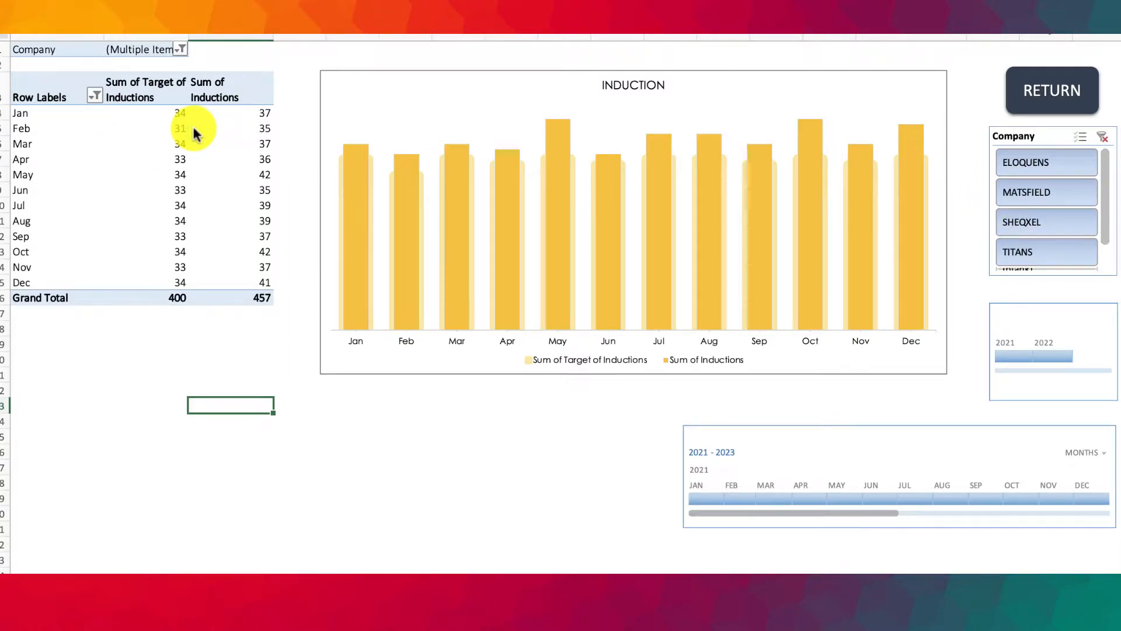
click(142, 100)
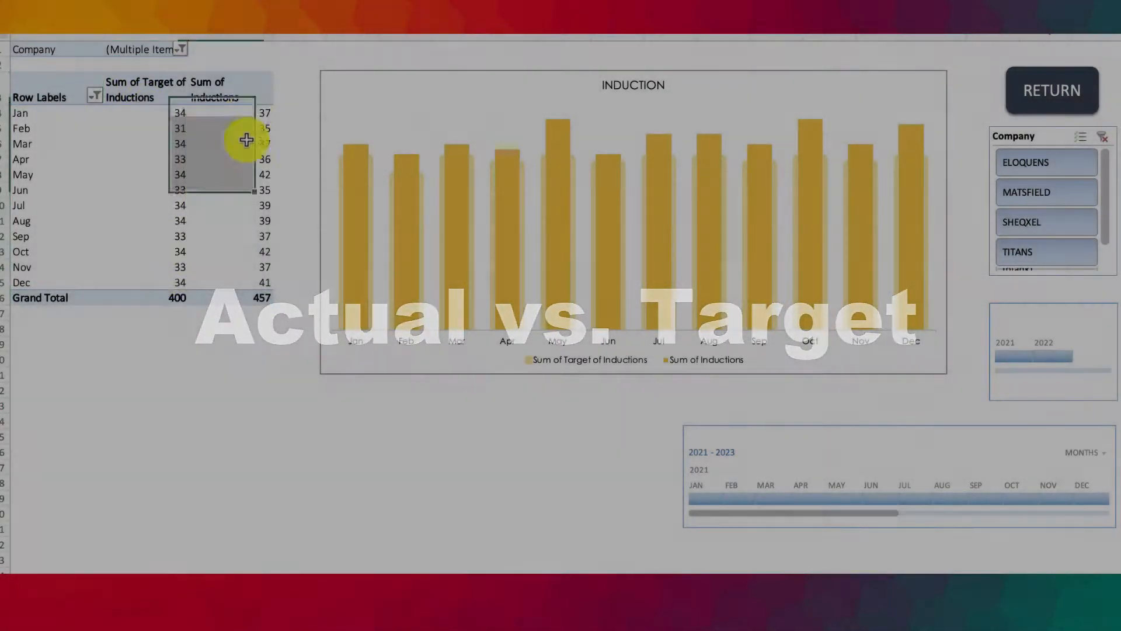
click(230, 93)
click(376, 461)
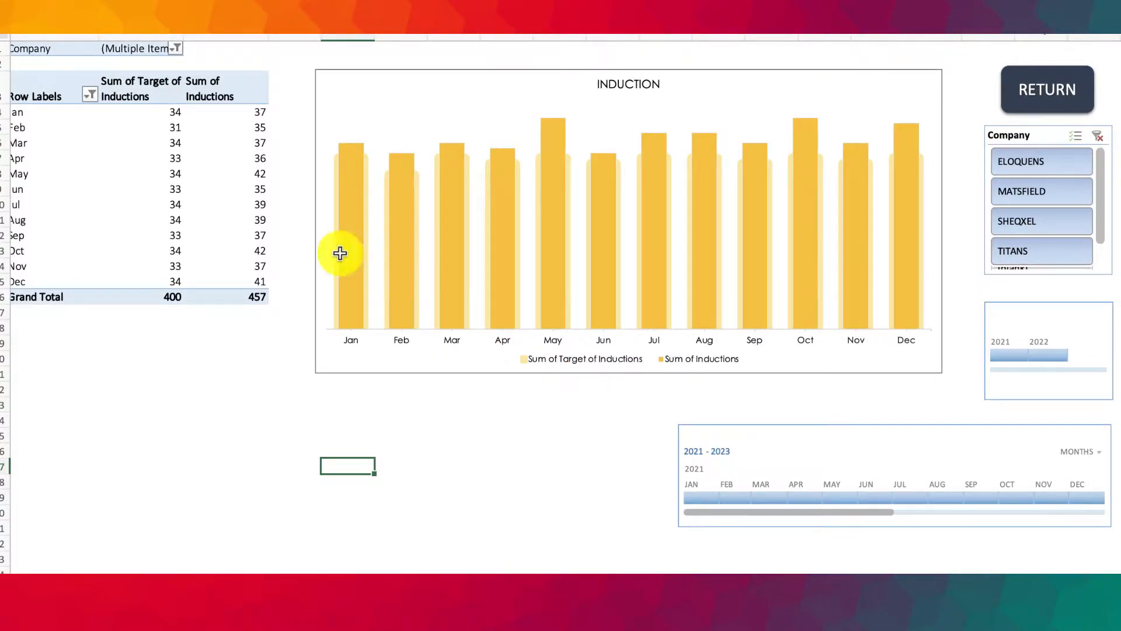
Show the Induction pivot table's field list, locate Company among the filters and in cell A1, and close the list
click(41, 161)
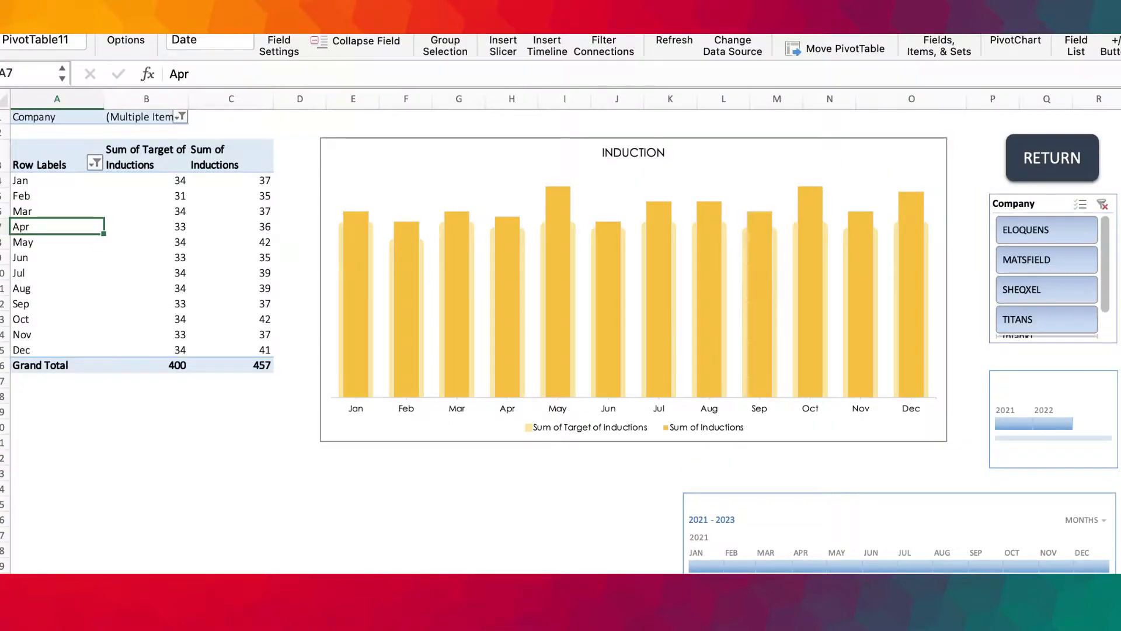
click(706, 20)
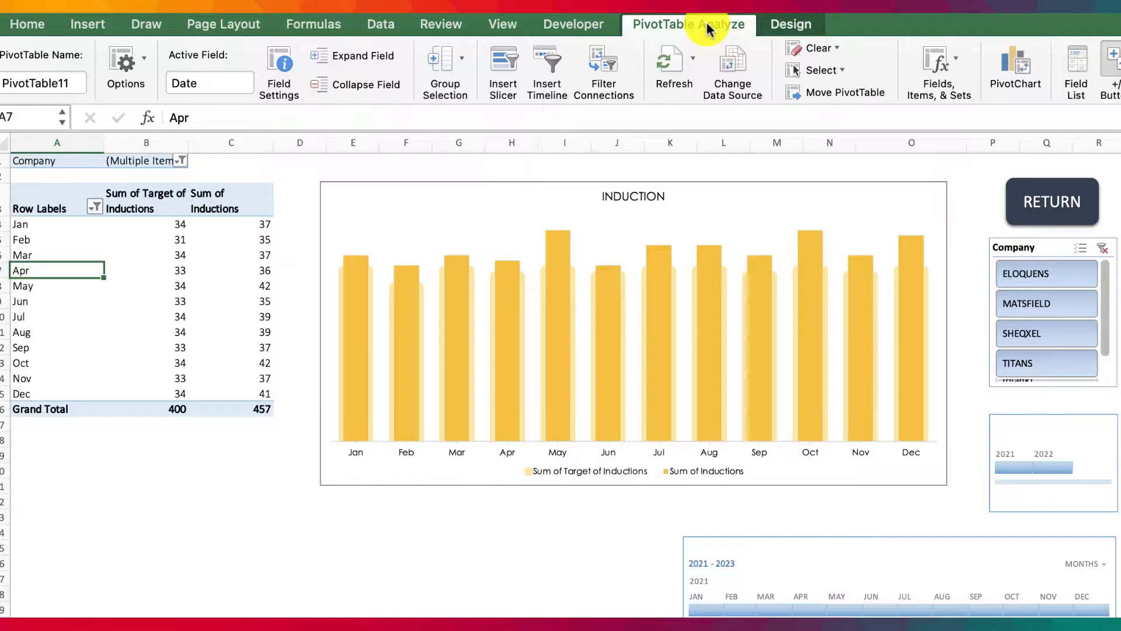
click(1076, 76)
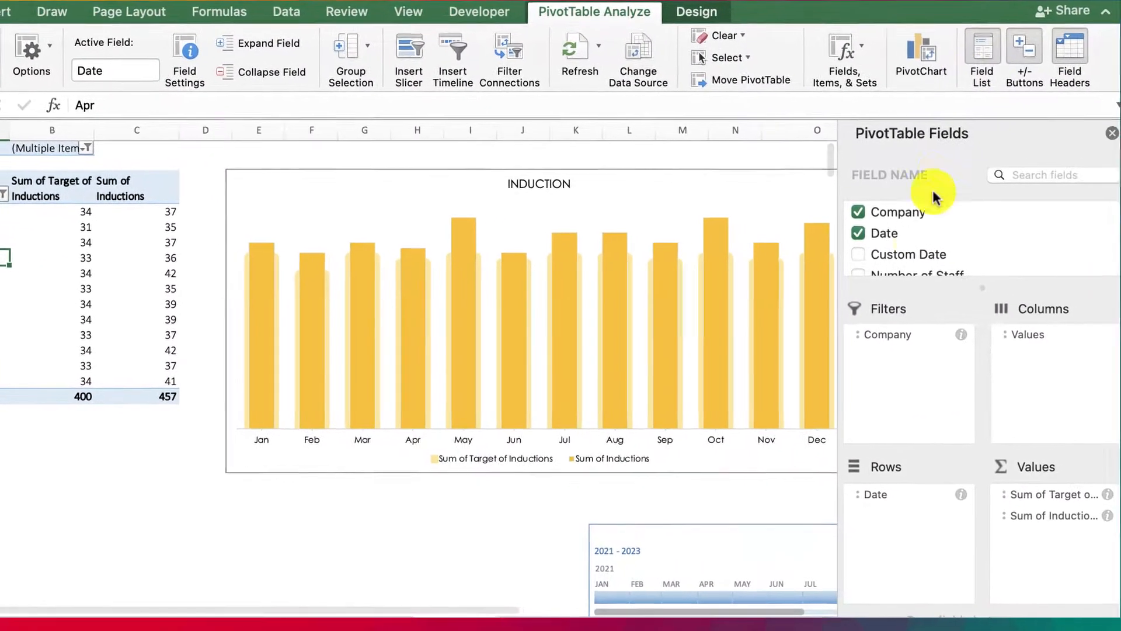
drag(882, 341, 953, 343)
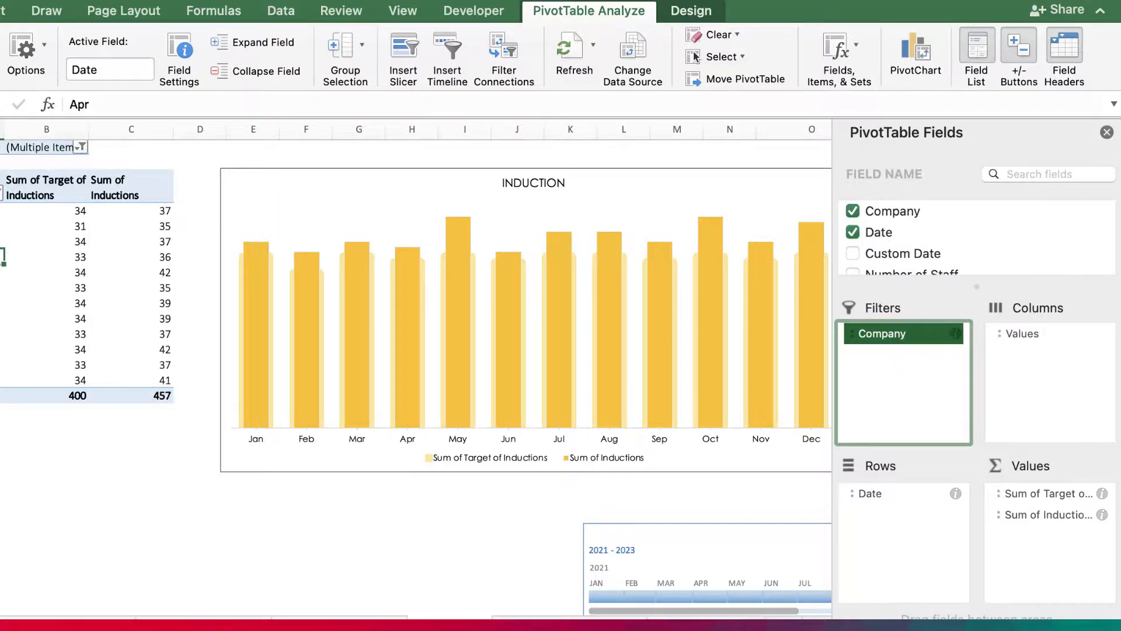
click(56, 154)
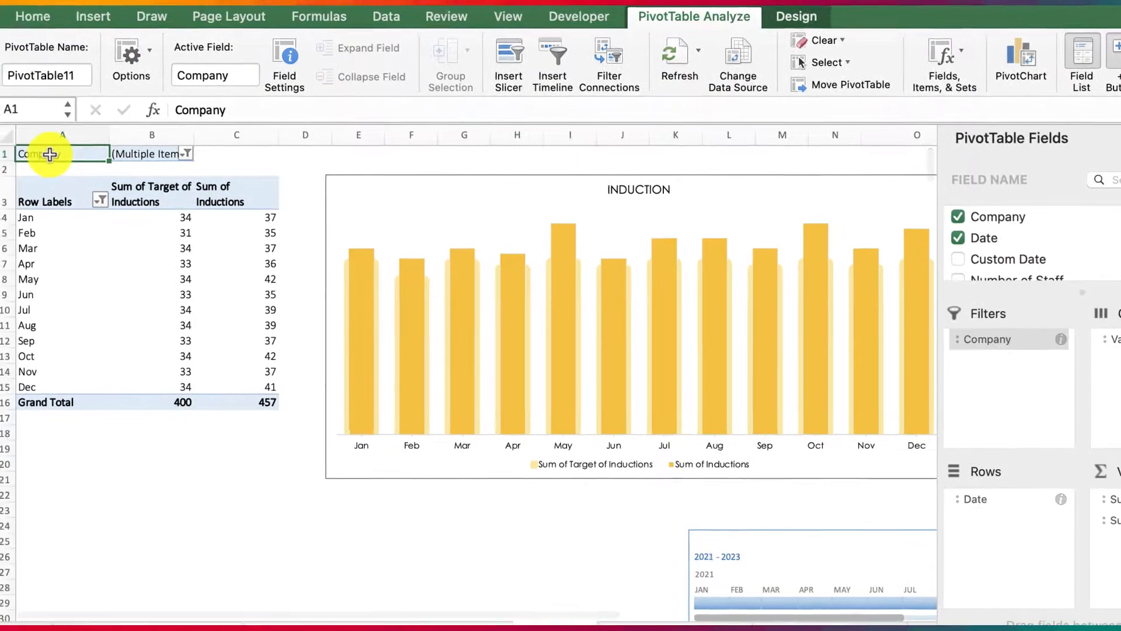
click(1048, 143)
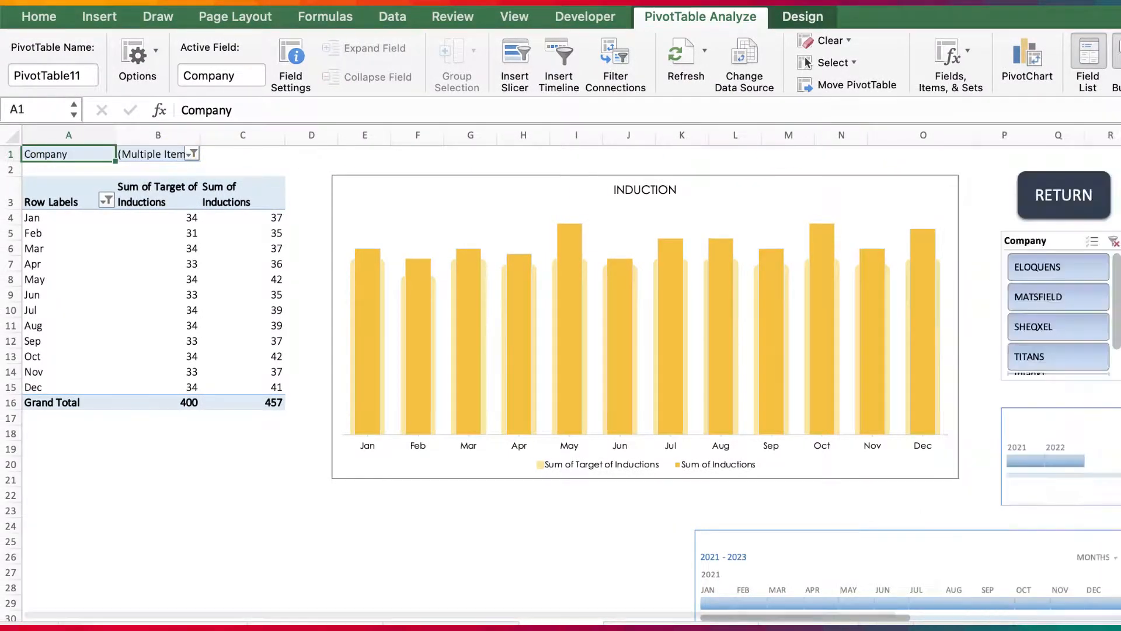
Filter the Induction pivot table by MATSFIELD, check the Company filter cell, and switch the filter to ELOQUENS
click(1049, 300)
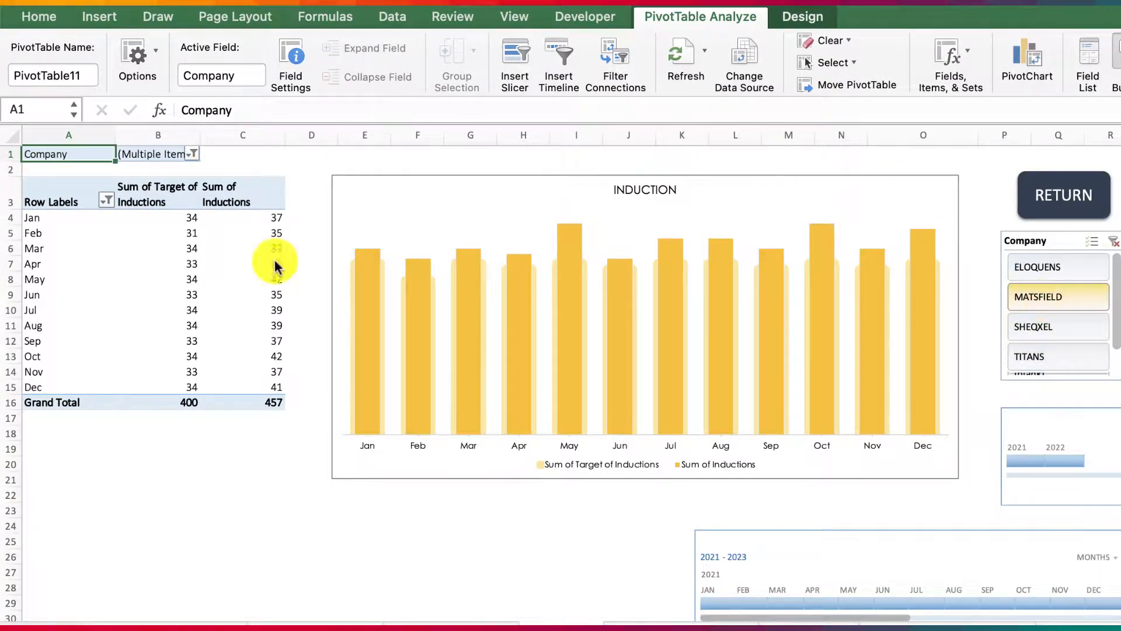
click(150, 153)
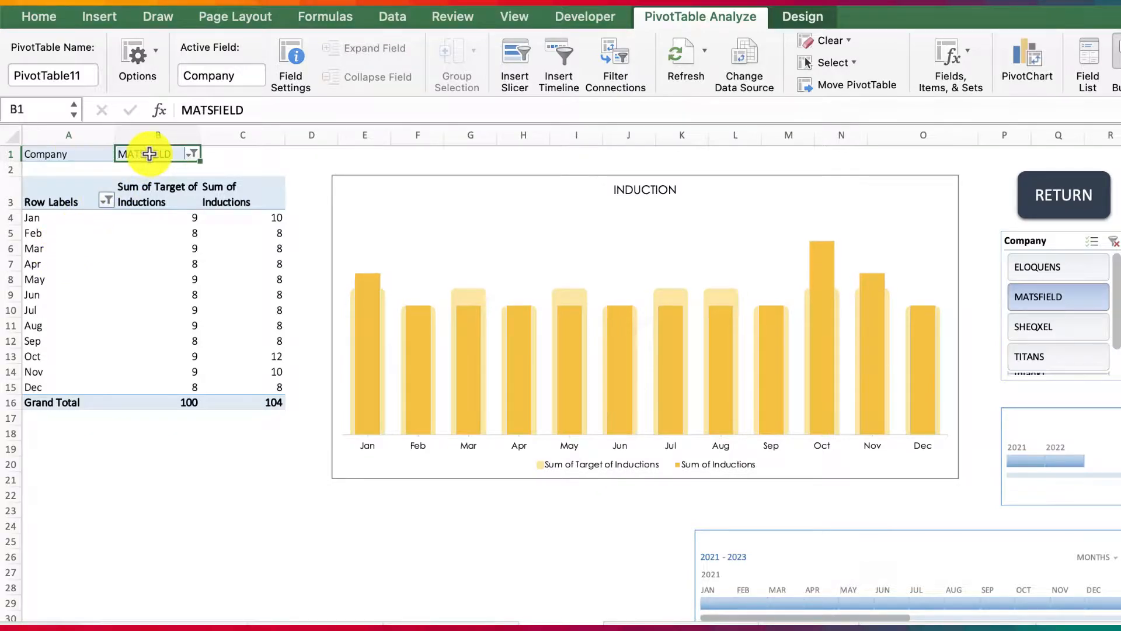
click(1036, 267)
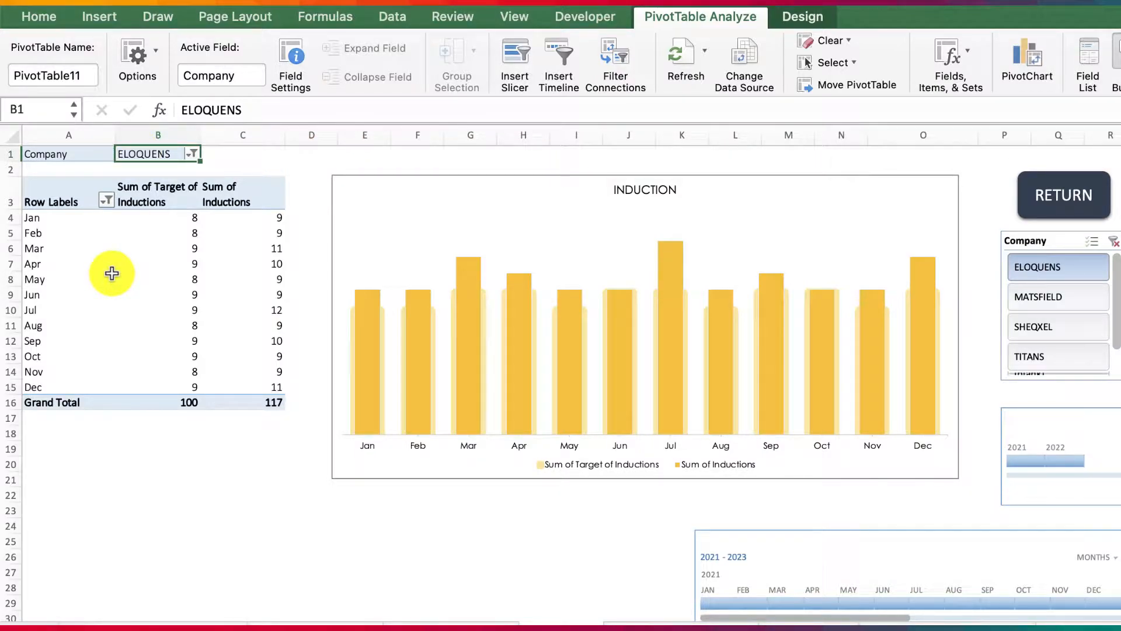
Move the Company field of the Induction pivot table from Filters to Rows, above Date, and close the field list
click(51, 281)
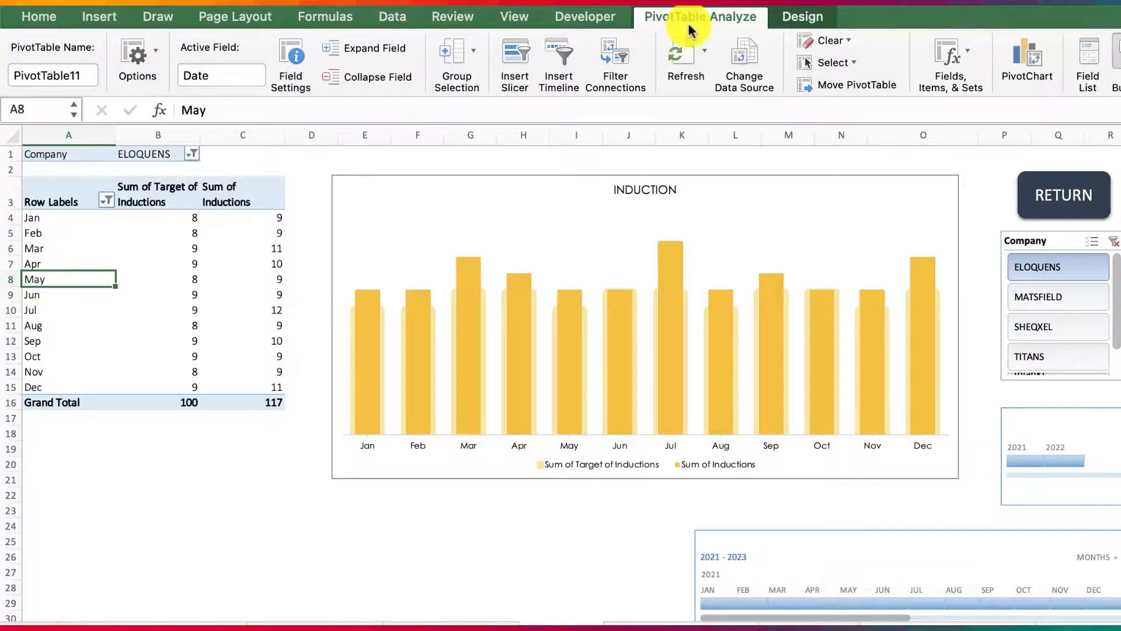
click(1088, 61)
drag(995, 337, 999, 495)
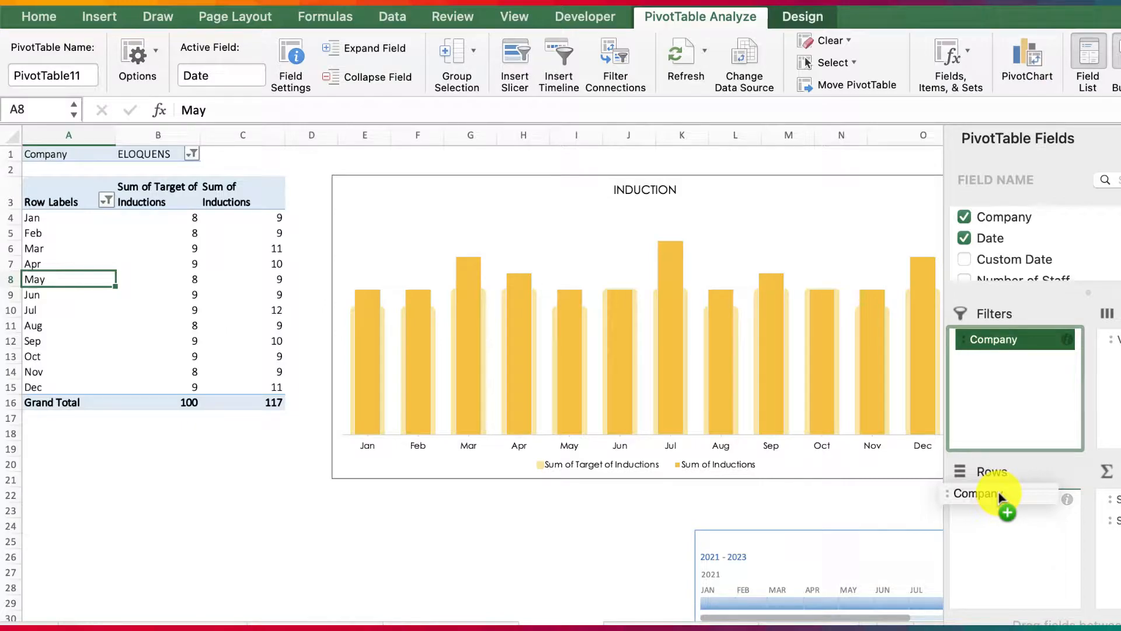
drag(999, 495, 999, 498)
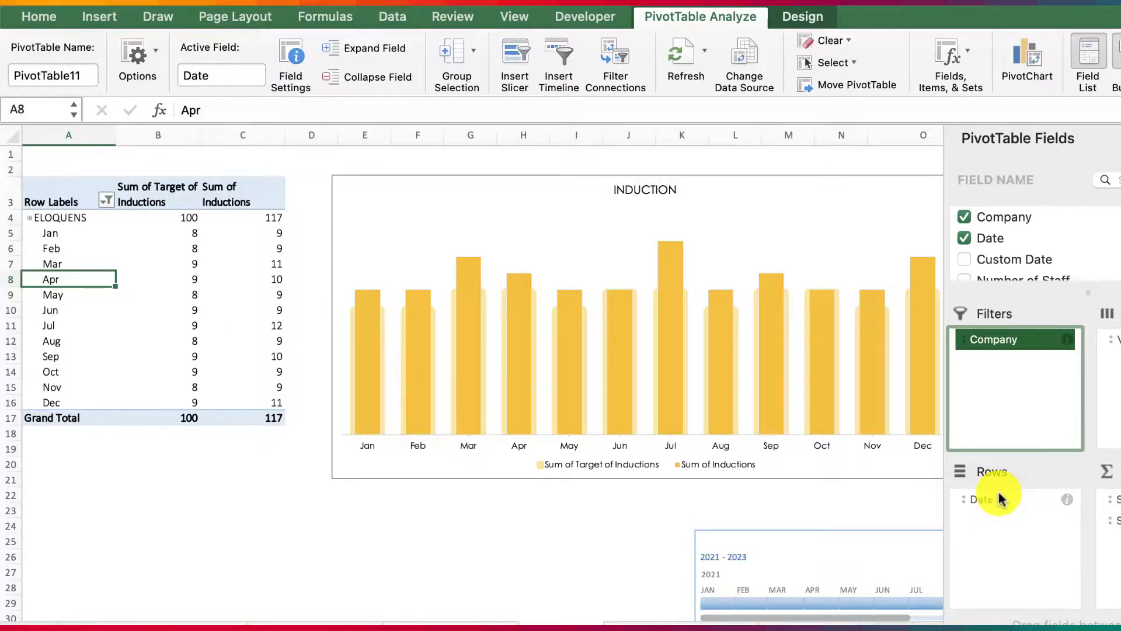
click(1118, 138)
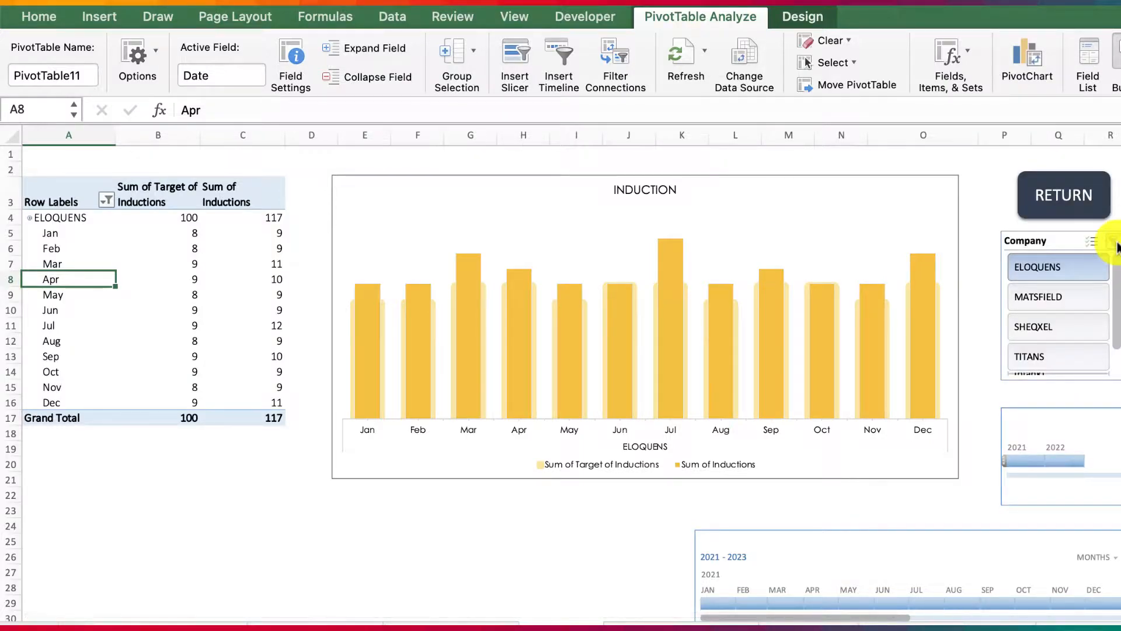
Include ELOQUENS, MATSFIELD, SHEQXEL and TITANS together in the Company filter and look through the regrouped Induction rows
drag(1045, 273, 1061, 356)
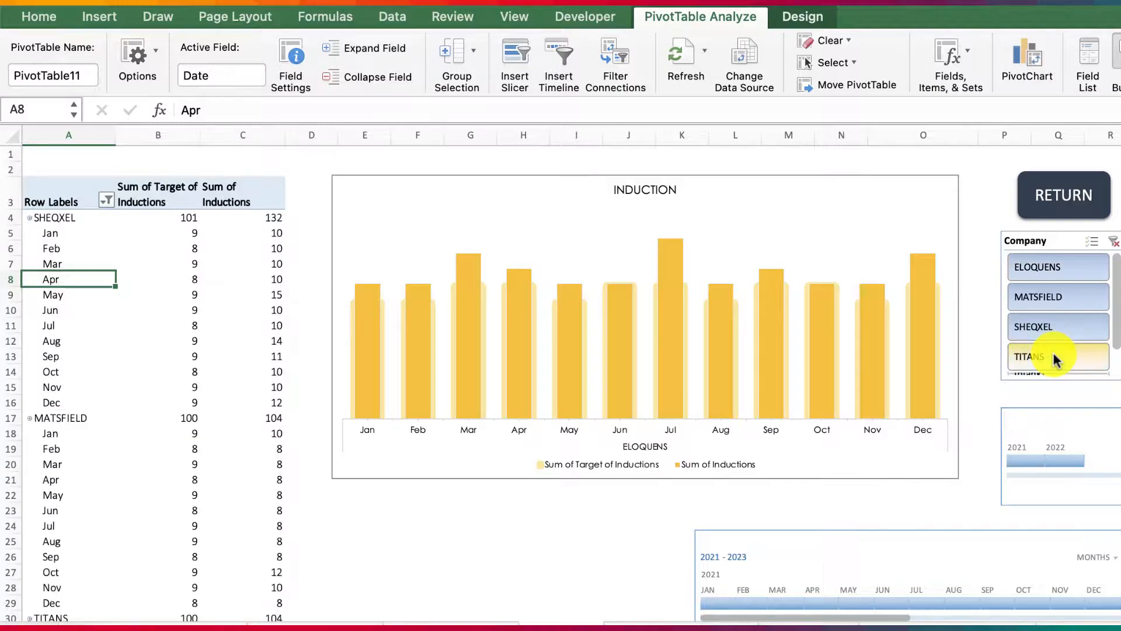
scroll(464, 392, down, 5)
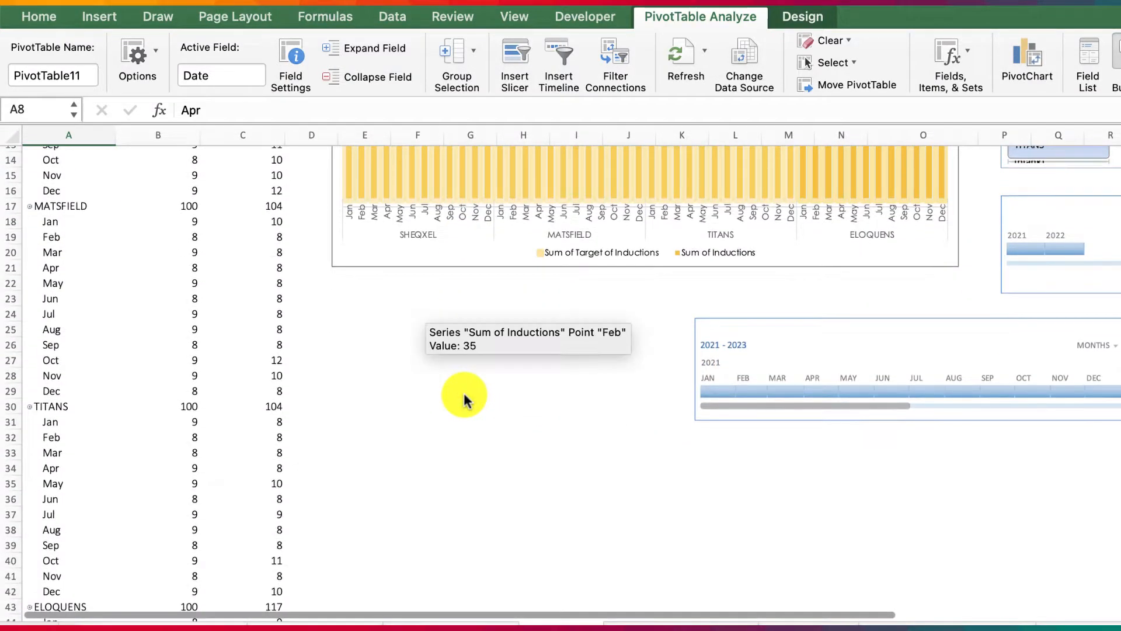
scroll(463, 392, down, 8)
scroll(463, 393, up, 15)
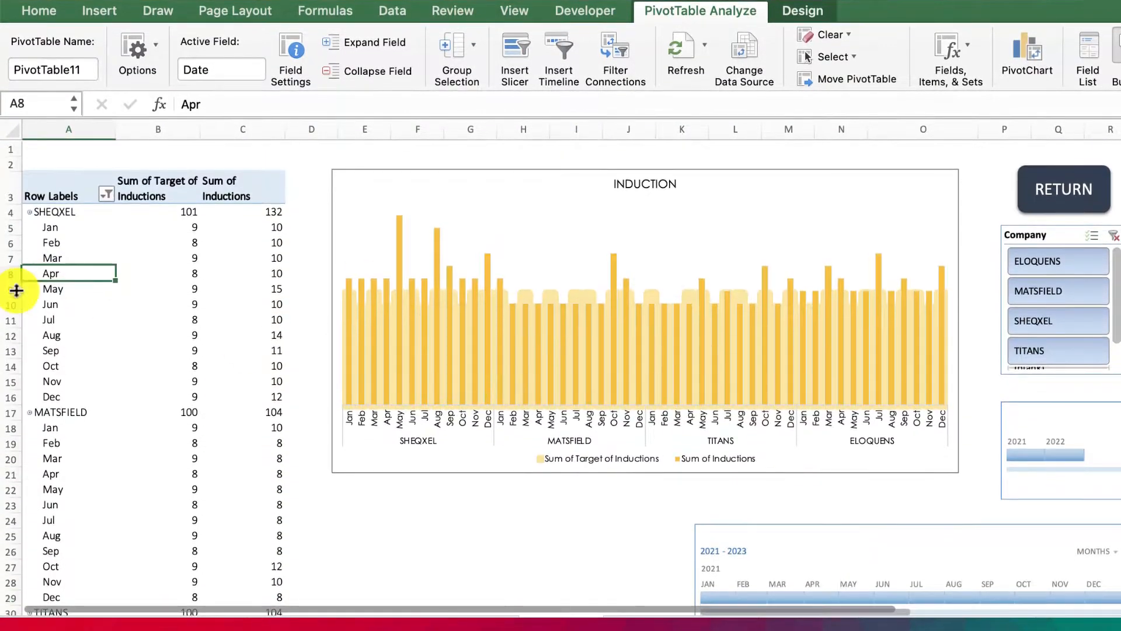
Examine the monthly induction rows of SHEQXEL, MATSFIELD, TITANS and ELOQUENS block by block, and the chart's company groups
drag(49, 228, 275, 398)
scroll(275, 396, down, 5)
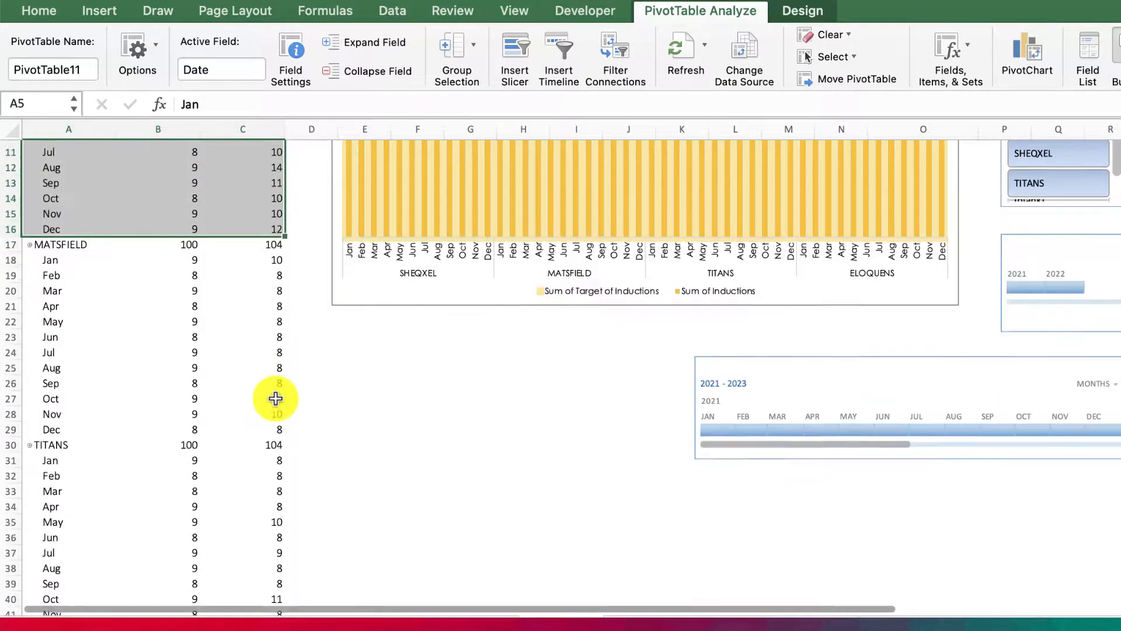
click(58, 215)
drag(58, 216, 237, 373)
scroll(237, 377, down, 3)
drag(48, 295, 228, 463)
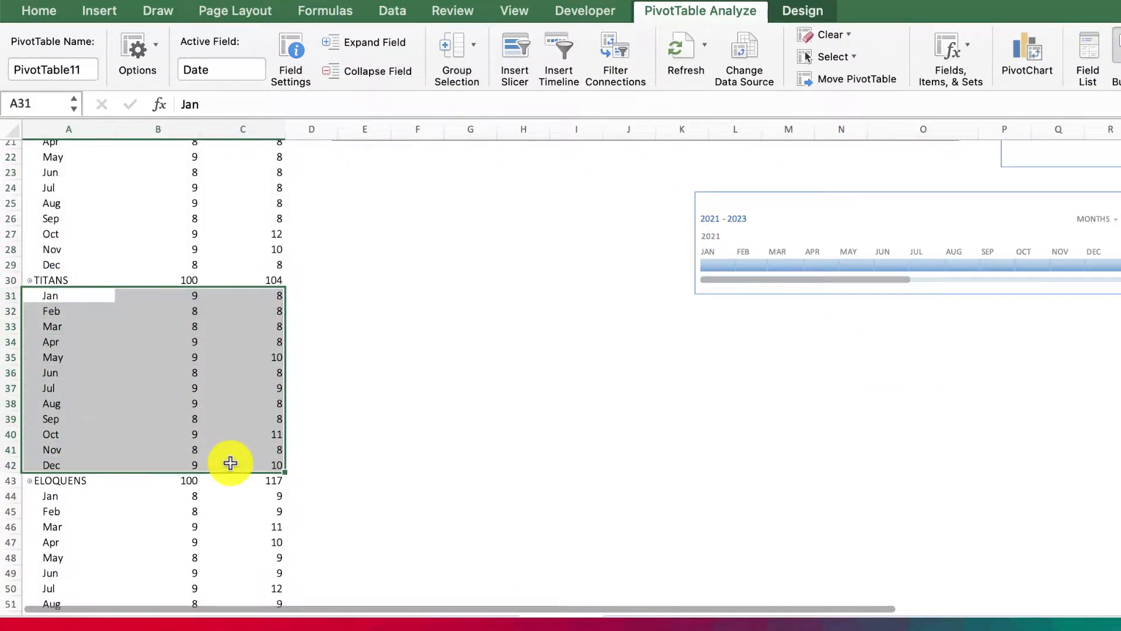
scroll(228, 462, down, 5)
drag(48, 300, 245, 449)
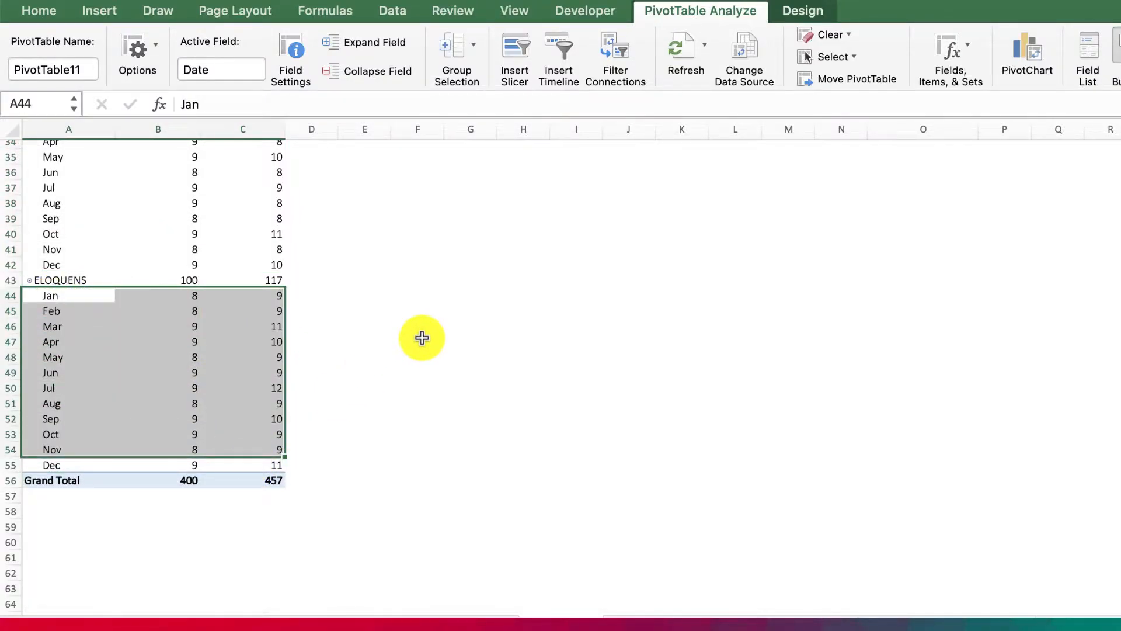
scroll(419, 339, up, 15)
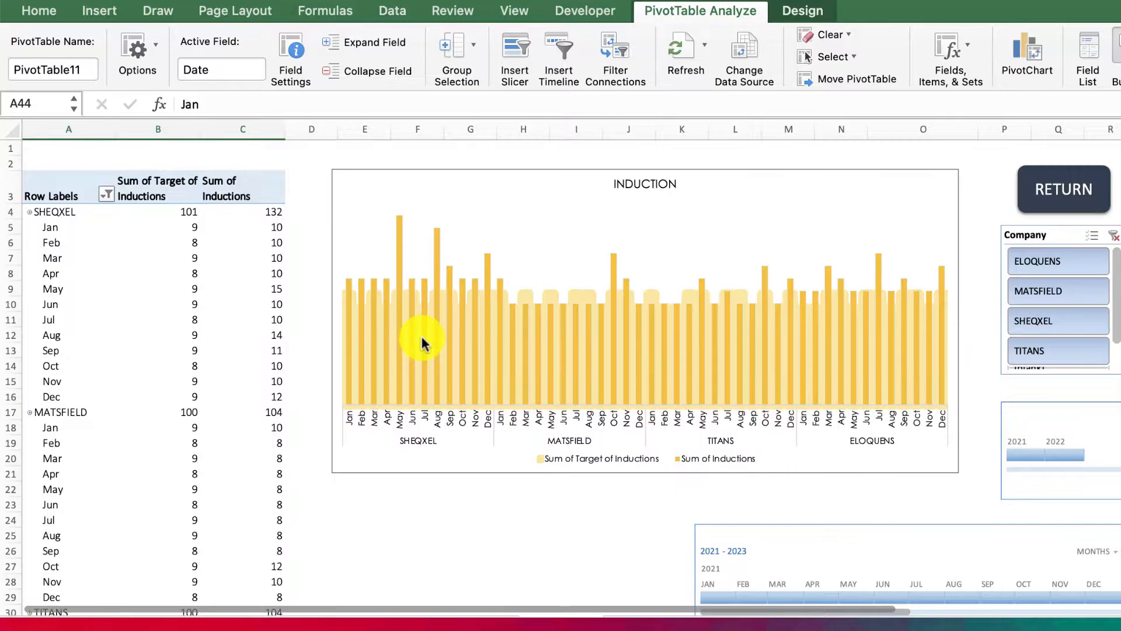
mouse_move(903, 386)
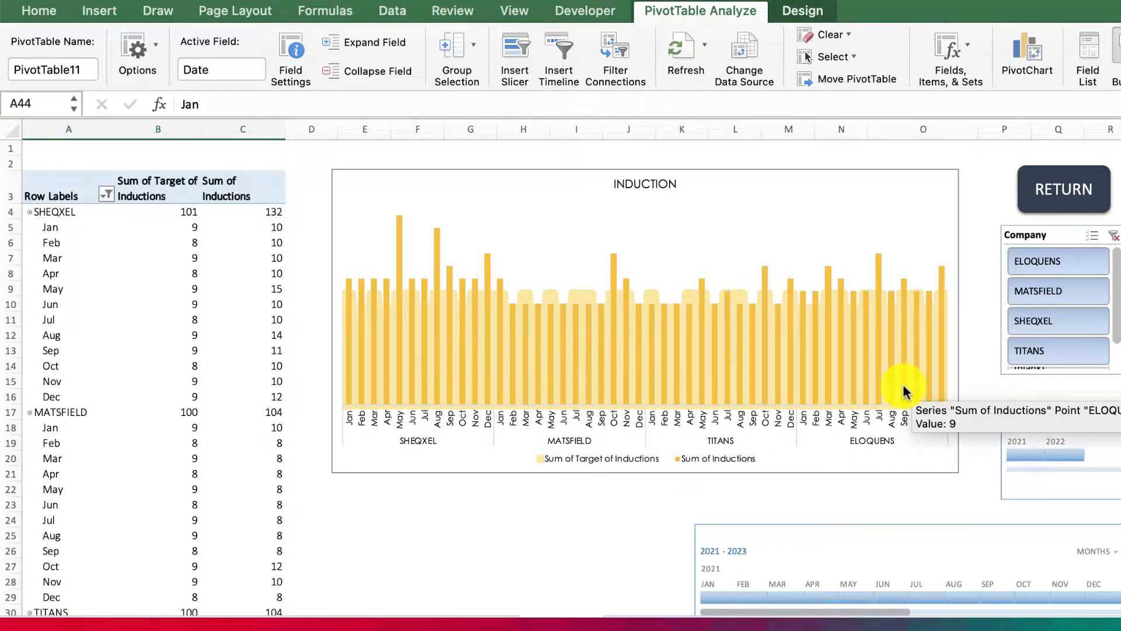
Filter the Induction pivot table by ELOQUENS, add MATSFIELD to the filter, and compare the two companies' monthly bars in the chart
click(1045, 265)
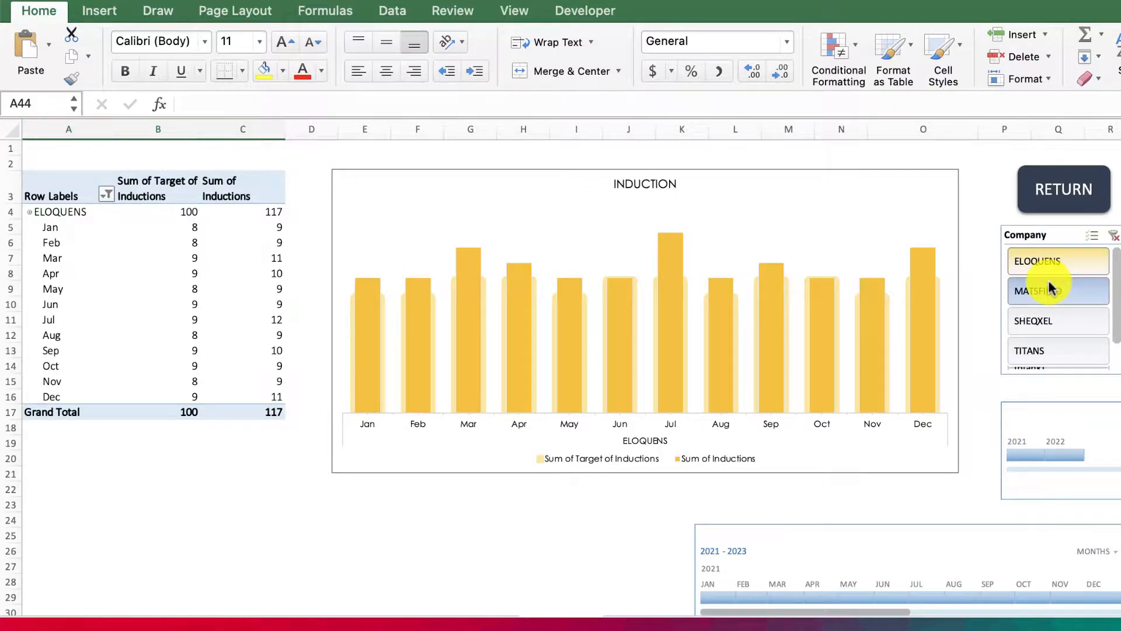
super+click(1049, 288)
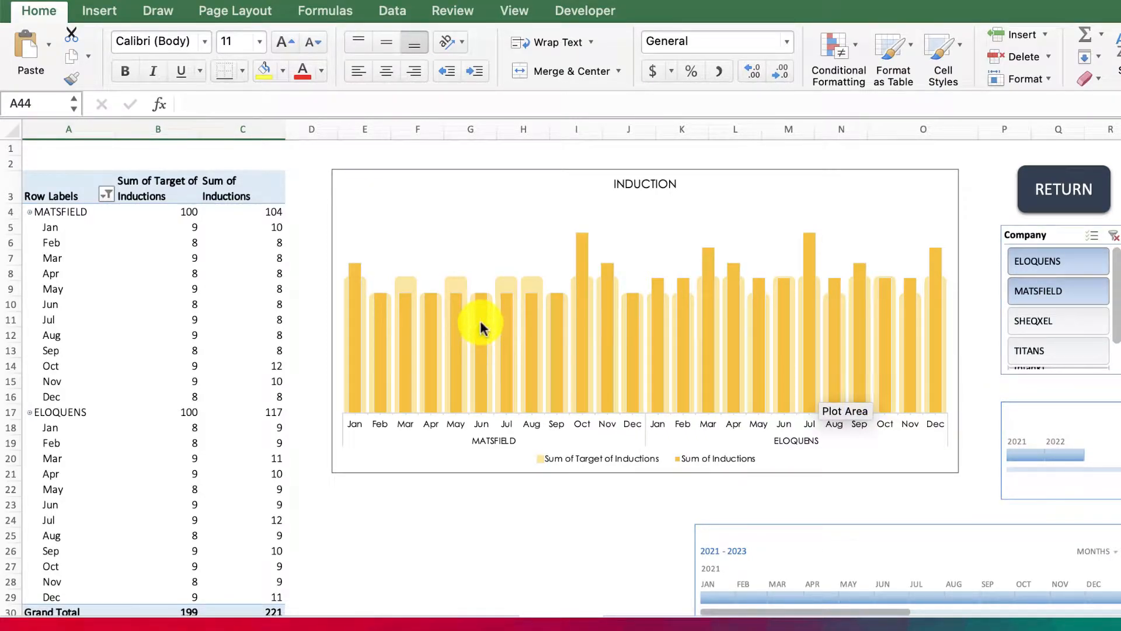
mouse_move(688, 356)
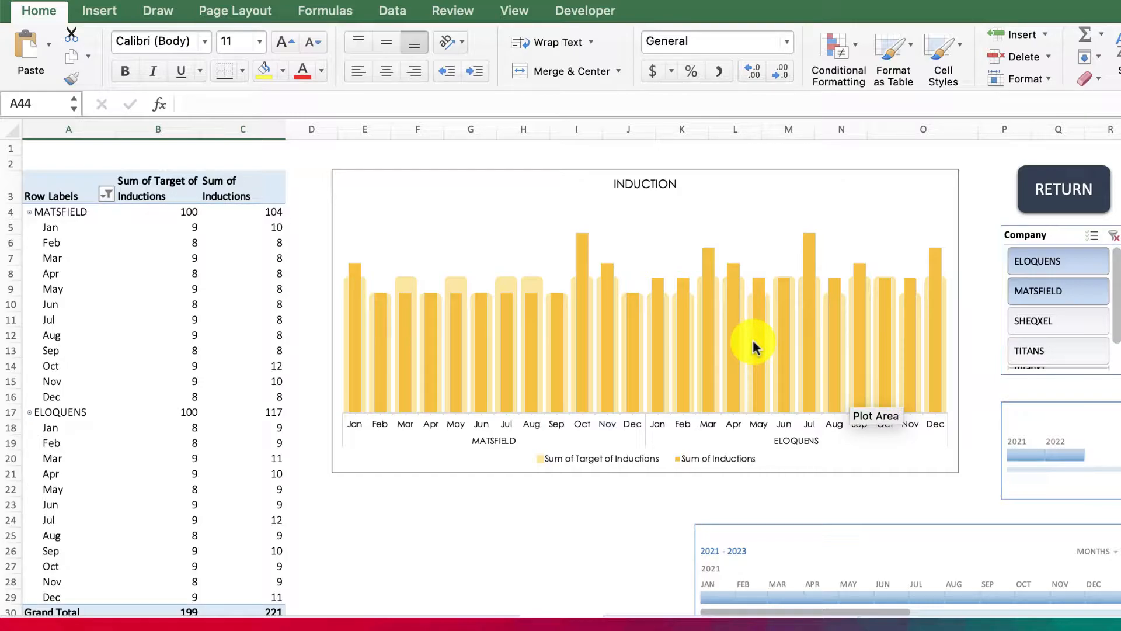
drag(185, 127, 246, 286)
click(475, 506)
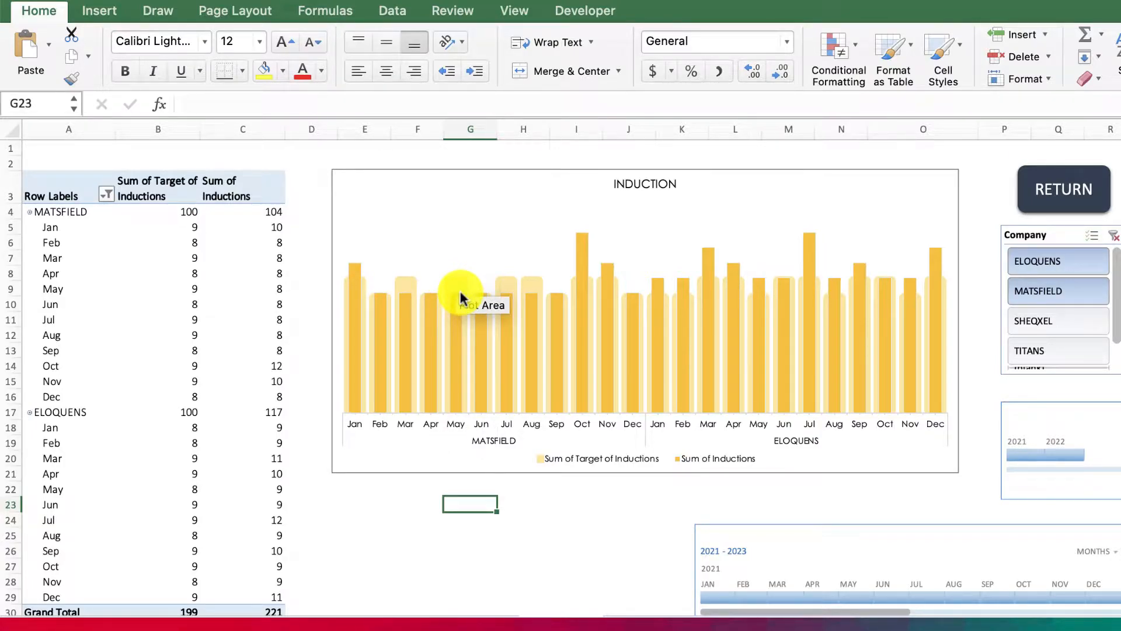
mouse_move(460, 297)
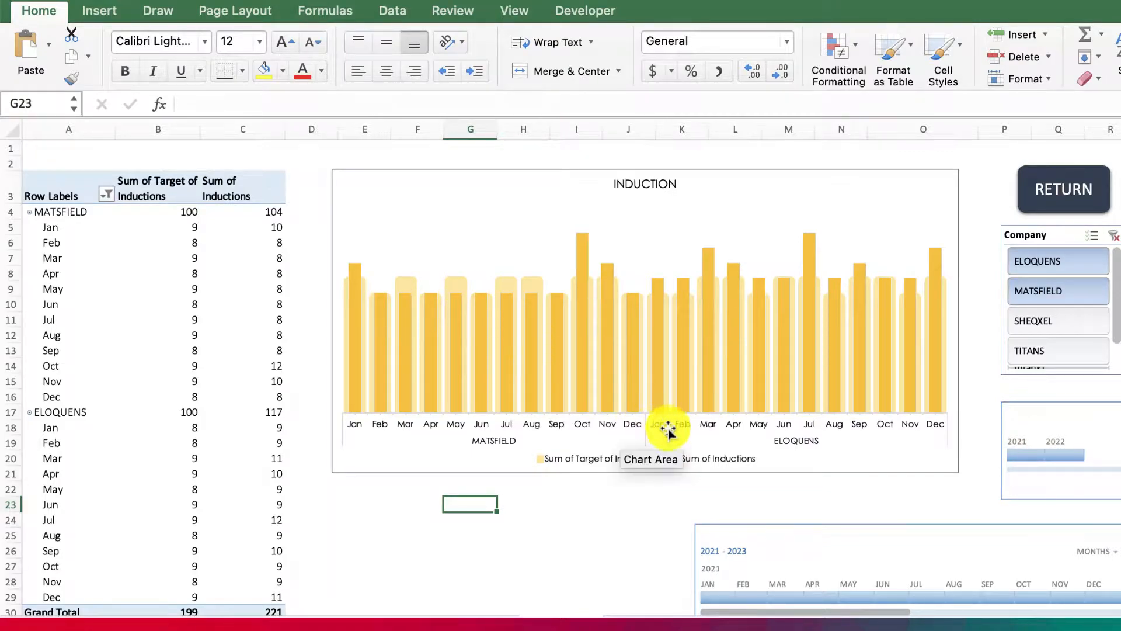
mouse_move(657, 401)
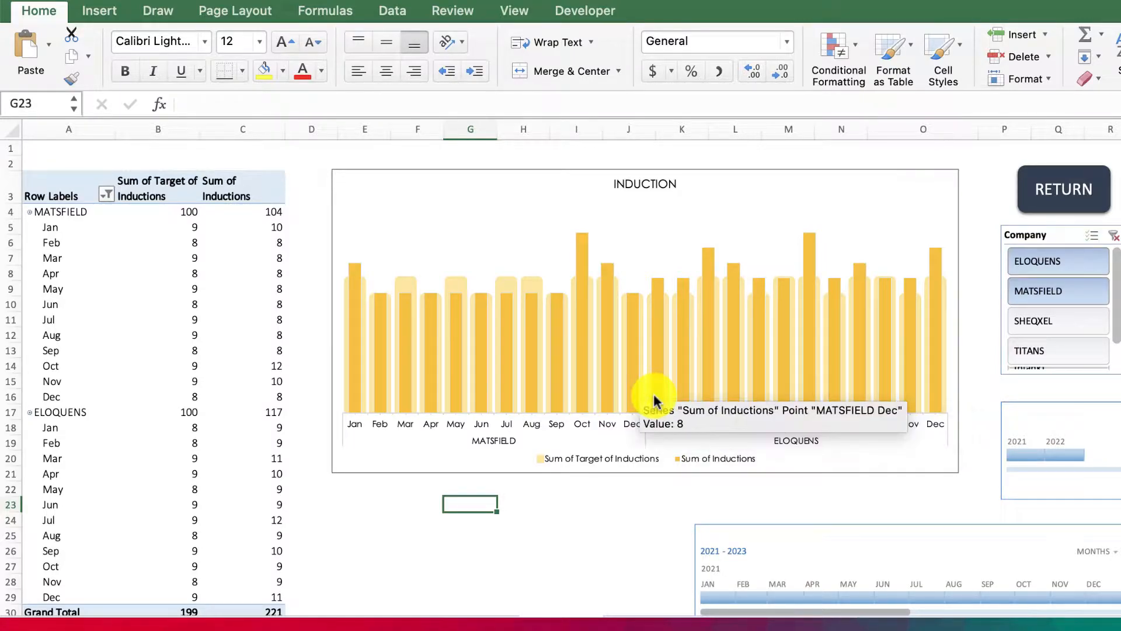
mouse_move(763, 391)
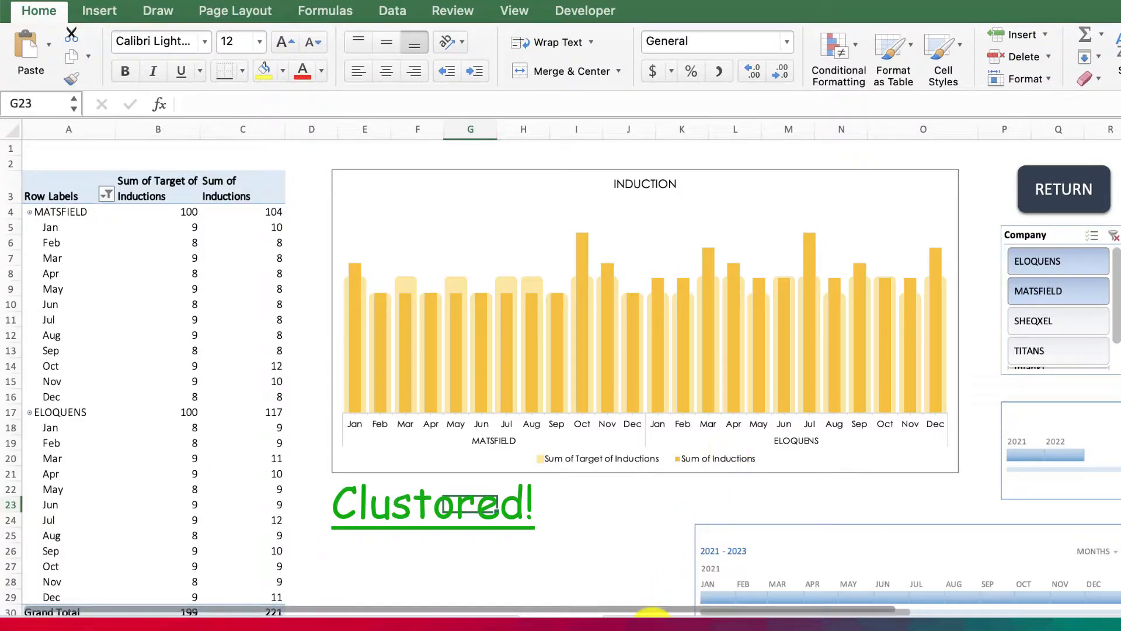
On the JSA-Risk Assessment sheet, include all four companies in the Company filter, and narrow it to ELOQUENS and finally to MATSFIELD
click(651, 615)
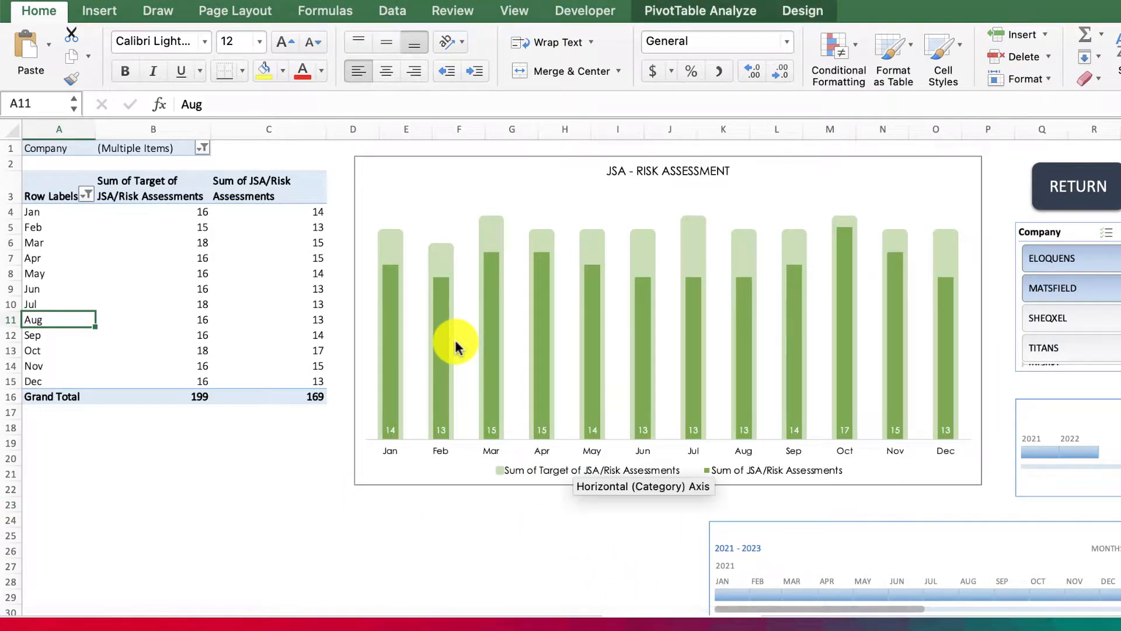
drag(1043, 258, 1068, 346)
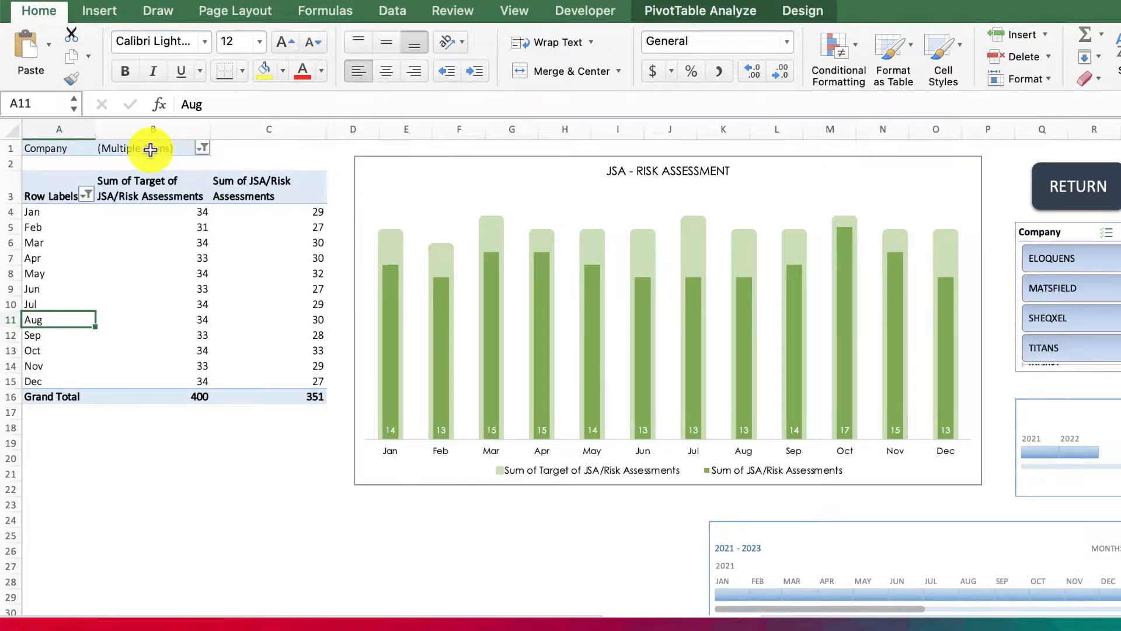
click(151, 150)
click(1066, 260)
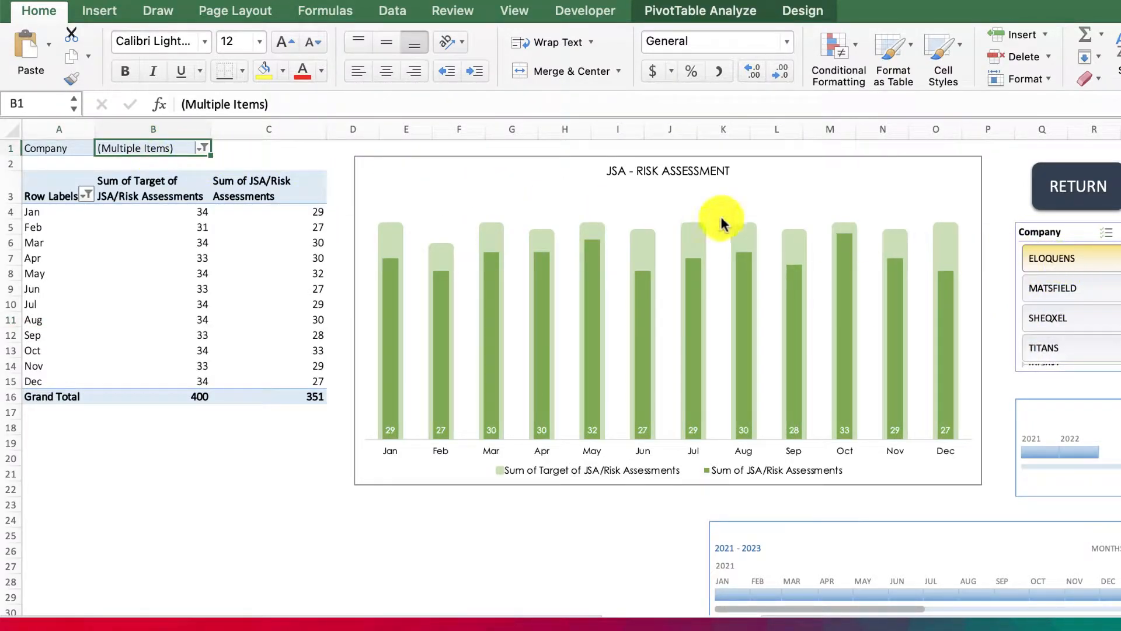
click(1063, 295)
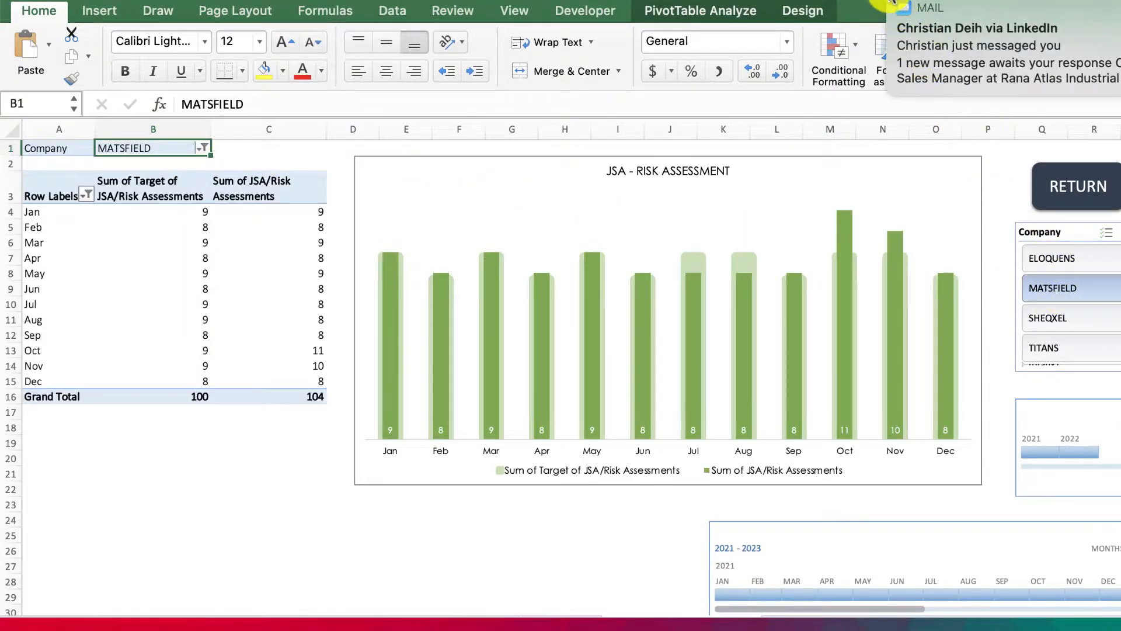
click(890, 2)
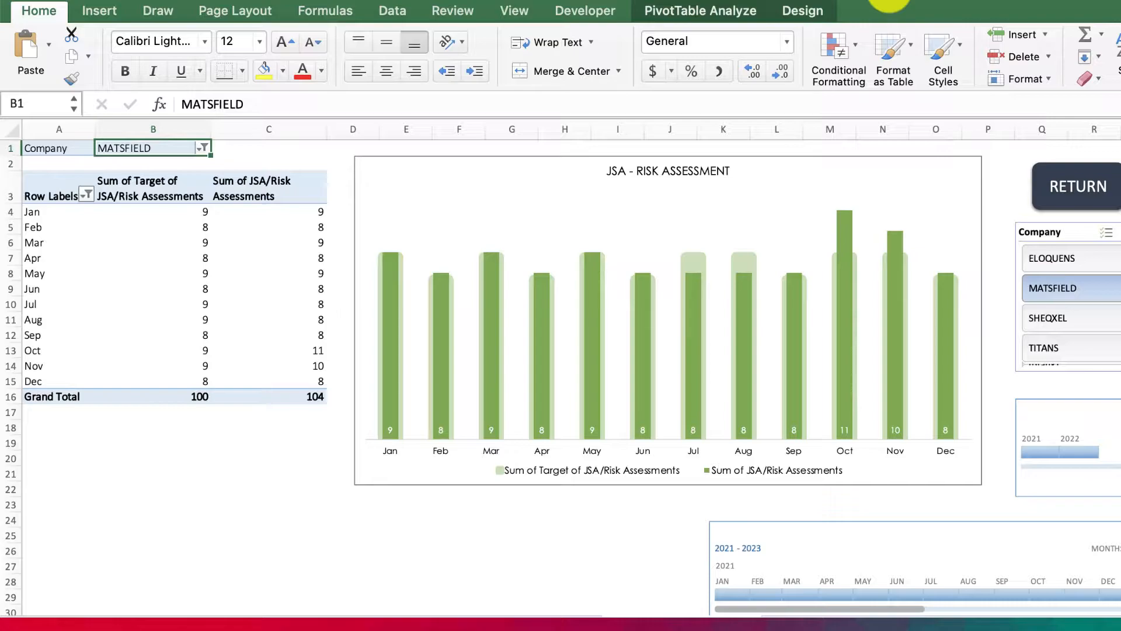
Move the Company field of the JSA-Risk Assessment pivot table from Filters to Rows, above Date, and close the field list
click(53, 289)
click(694, 18)
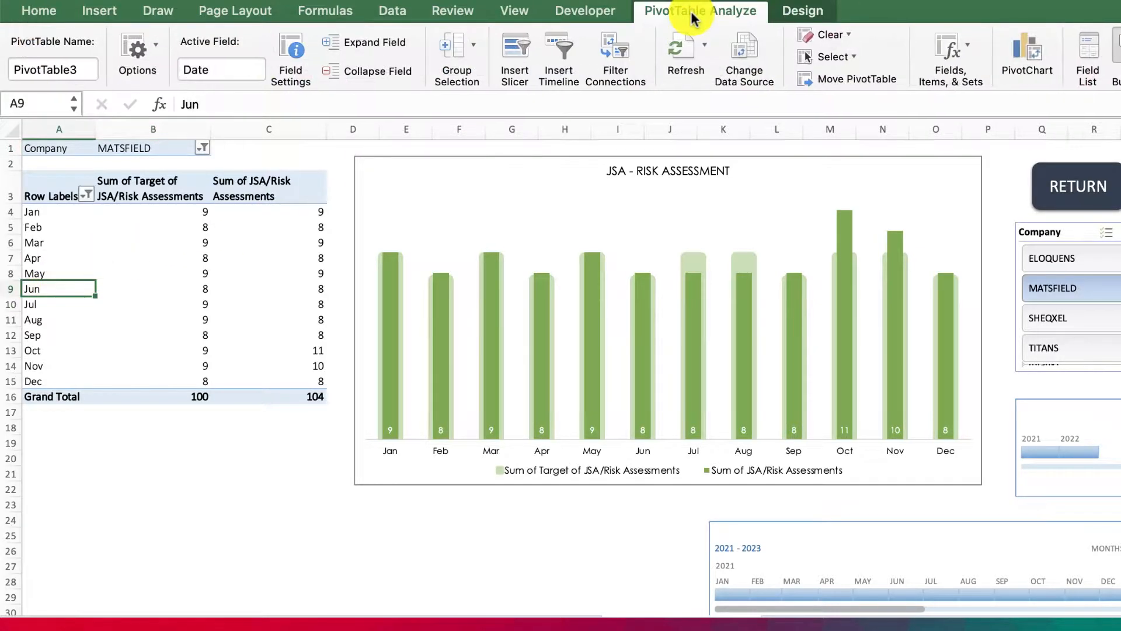
click(1088, 53)
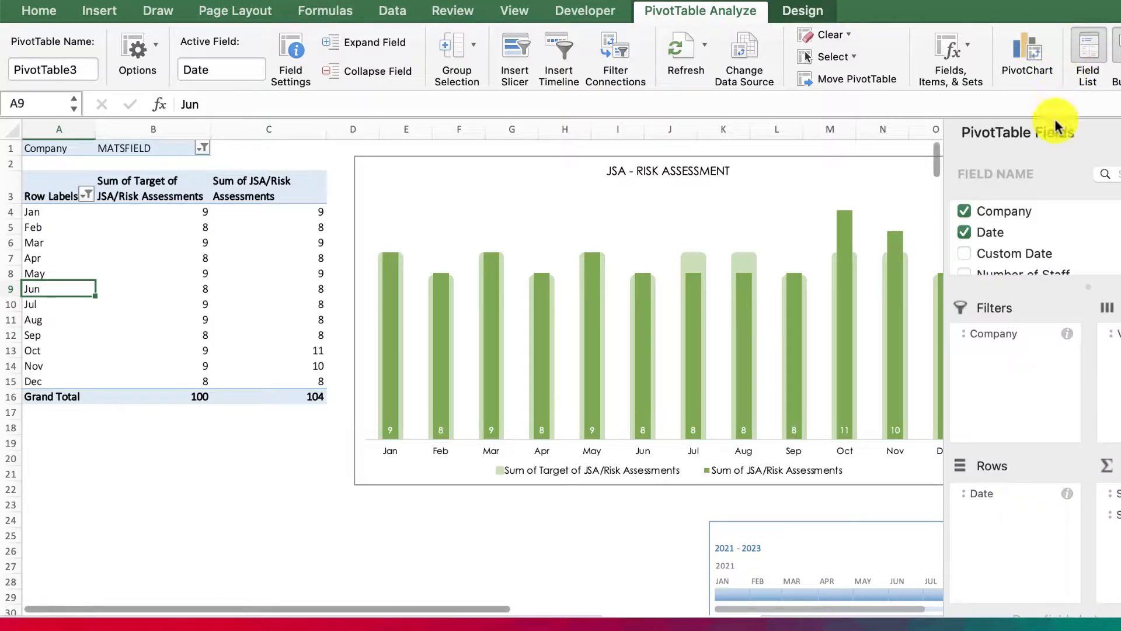
drag(997, 332, 1041, 490)
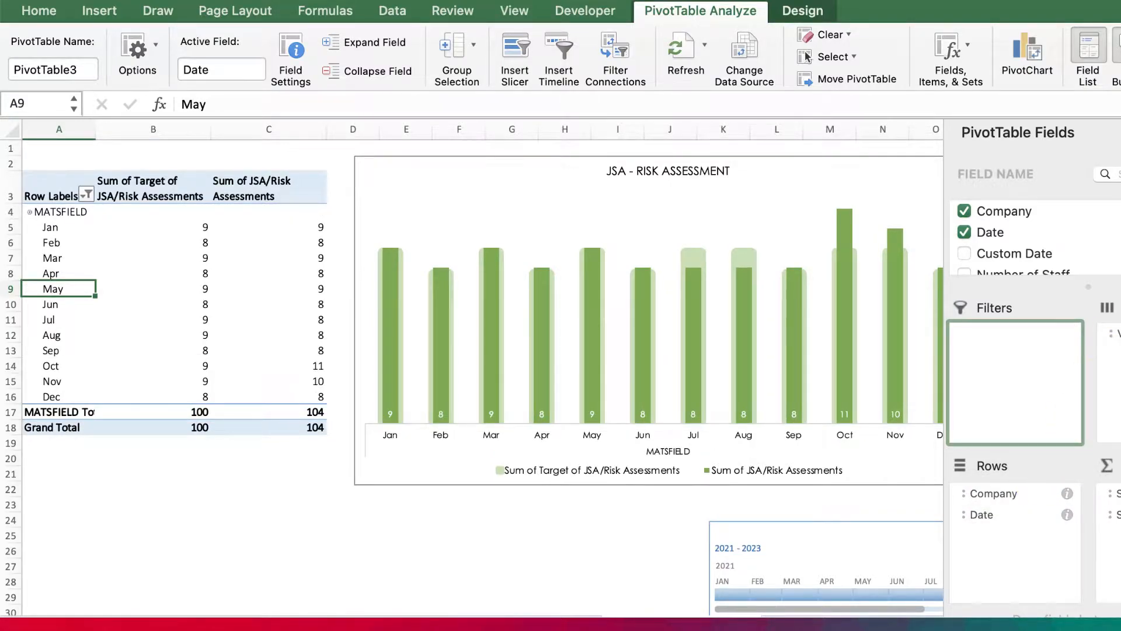
click(1120, 132)
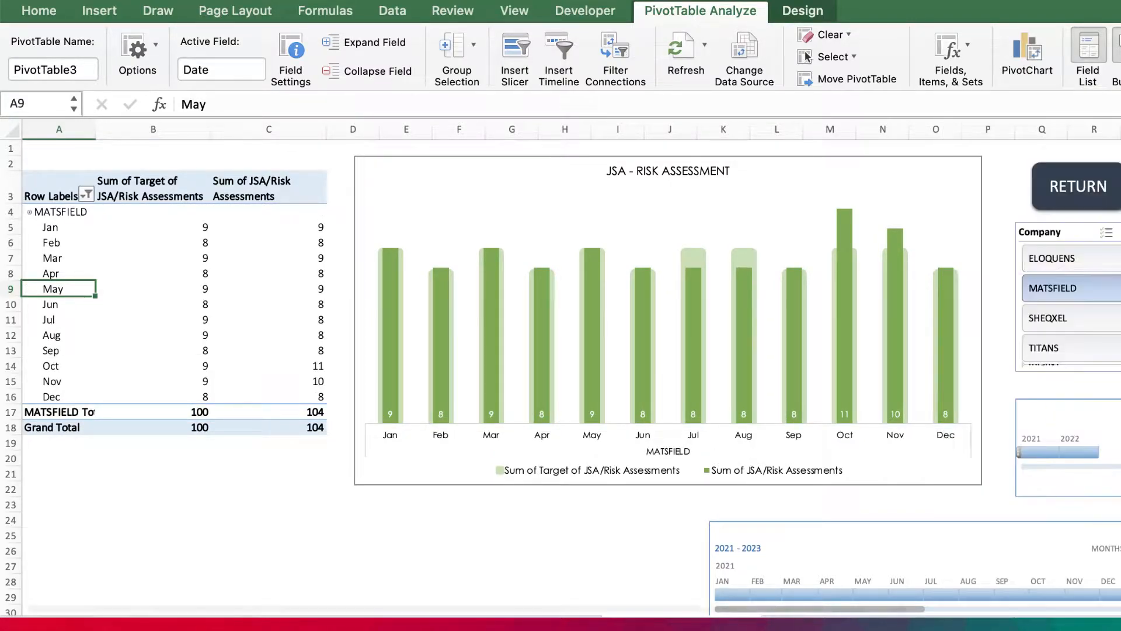
Include ELOQUENS, MATSFIELD, SHEQXEL and TITANS together in the JSA-Risk Assessment Company filter and look through the regrouped rows
click(1060, 287)
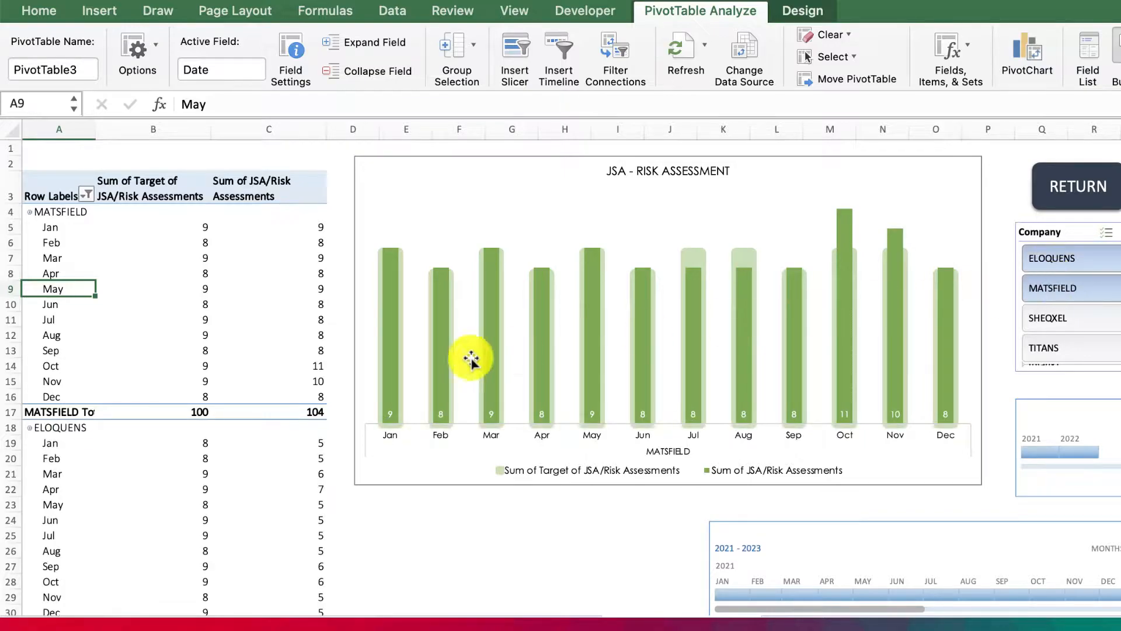
scroll(401, 370, down, 5)
scroll(401, 371, up, 5)
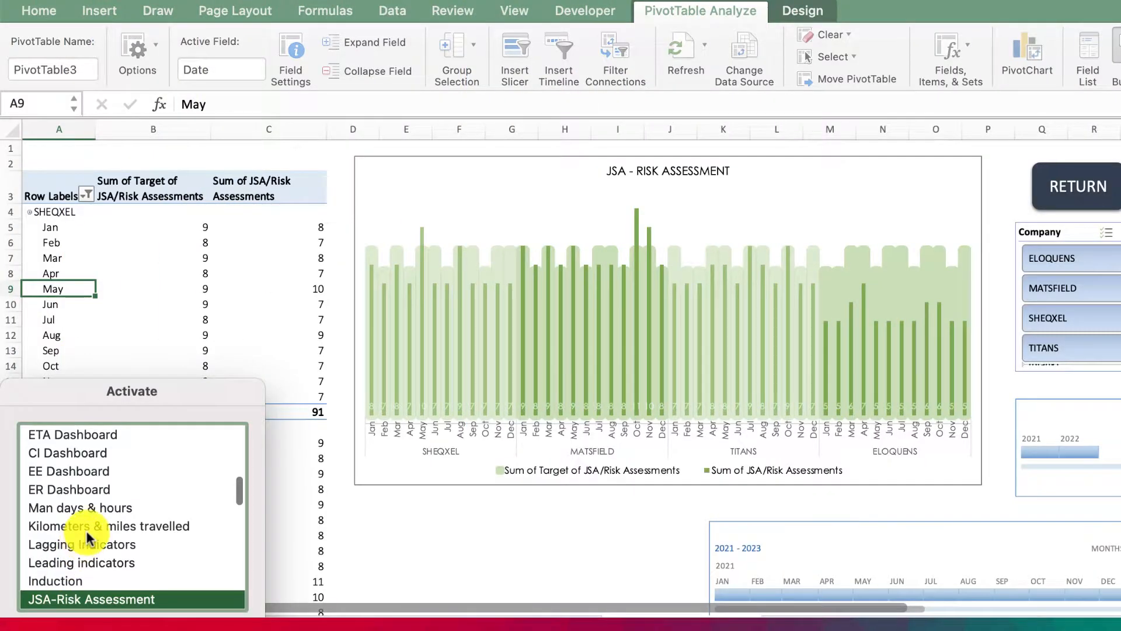
Find the Actual Source Data sheet in the workbook's sheet list and open it
scroll(87, 533, down, 3)
scroll(87, 536, up, 1)
scroll(88, 536, up, 6)
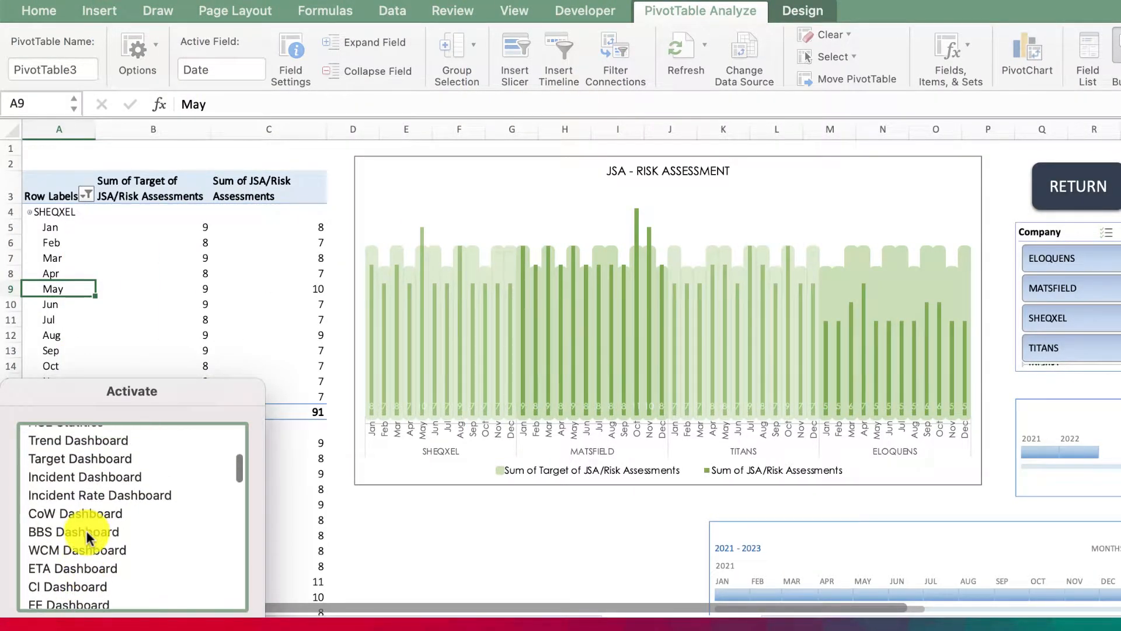
scroll(87, 532, up, 5)
click(87, 537)
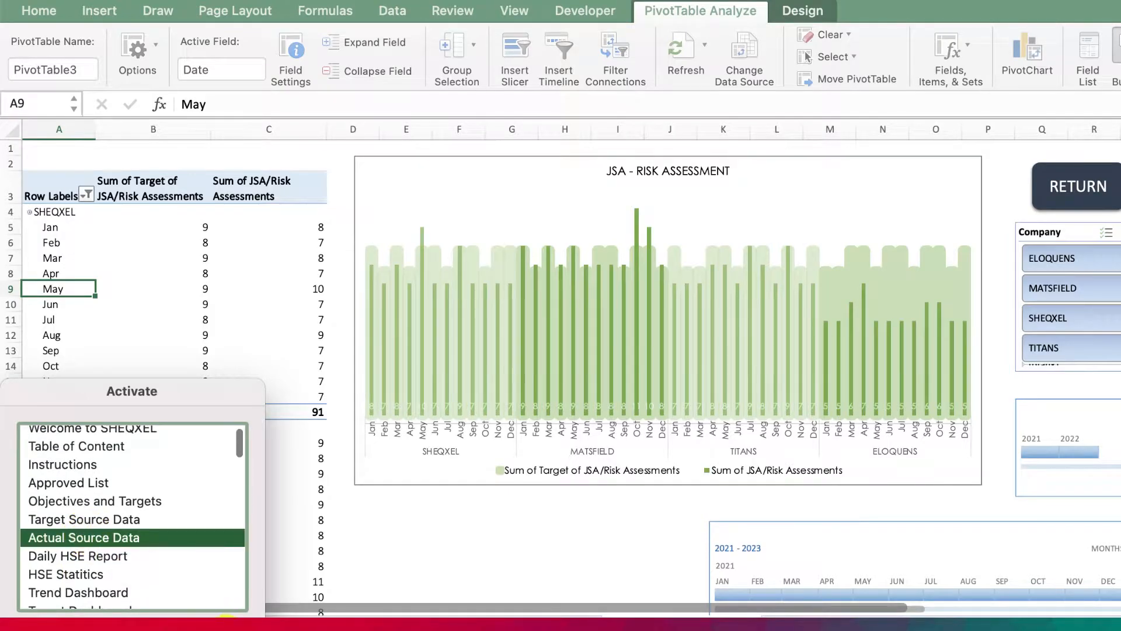
key(Return)
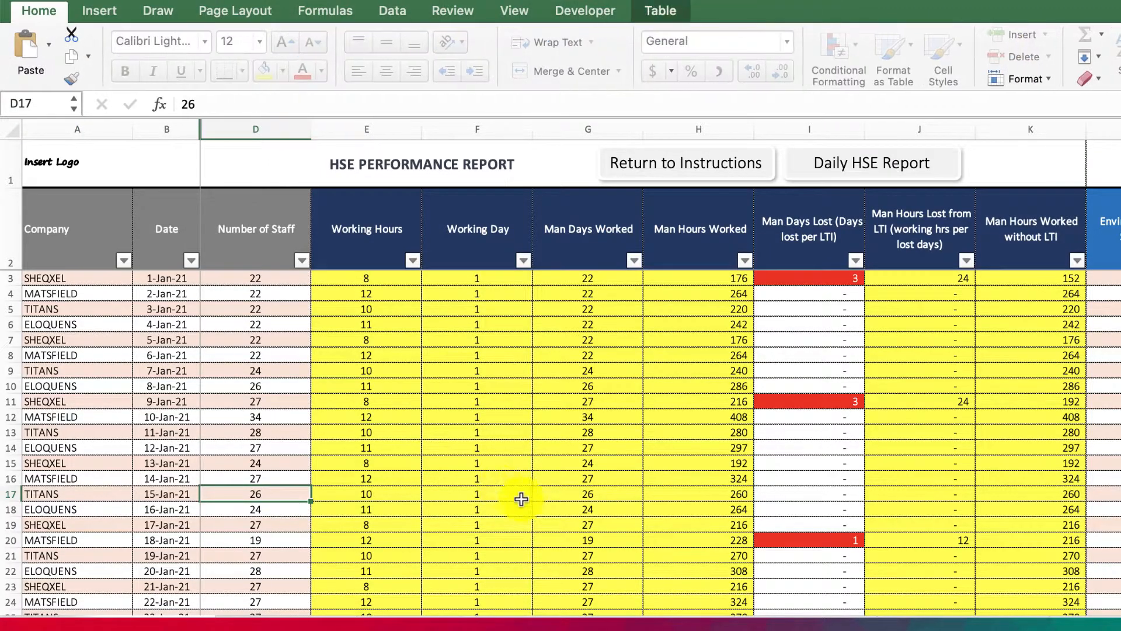
Look through the daily company records in Actual Source Data, check the companies' yearly targets on the targets sheet, and return to the daily records
scroll(567, 524, down, 7)
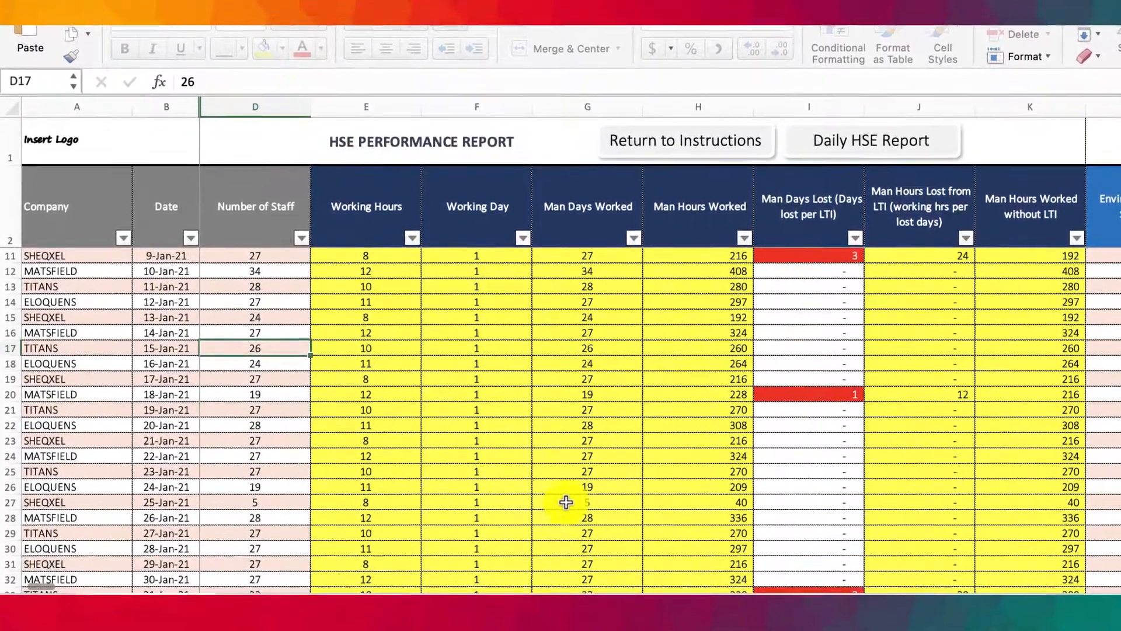
scroll(566, 494, down, 6)
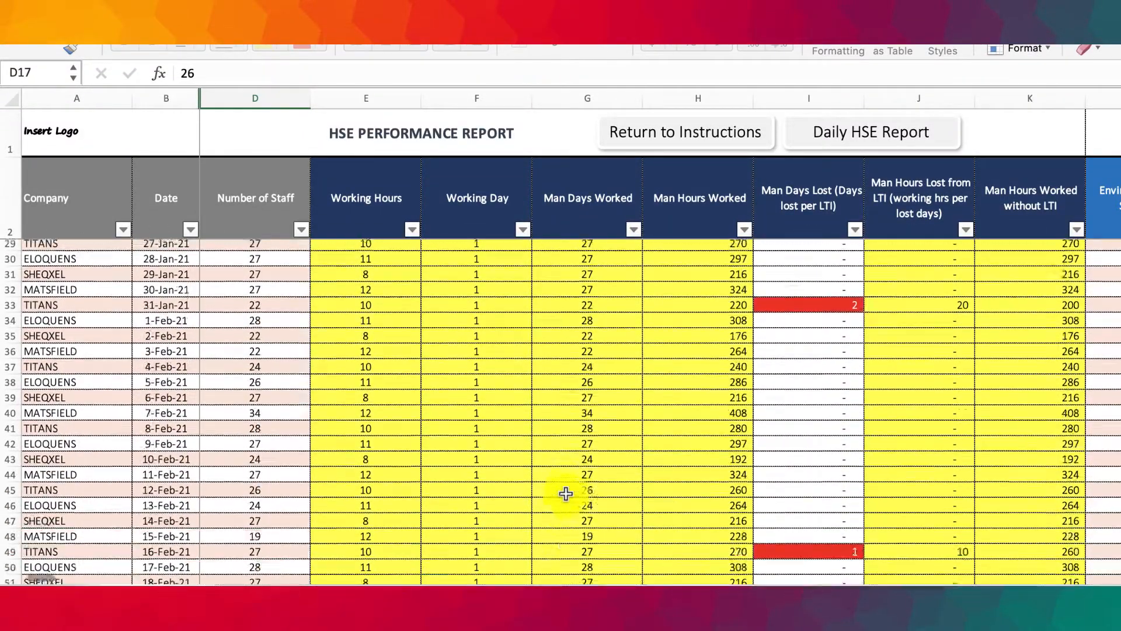
scroll(566, 494, down, 10)
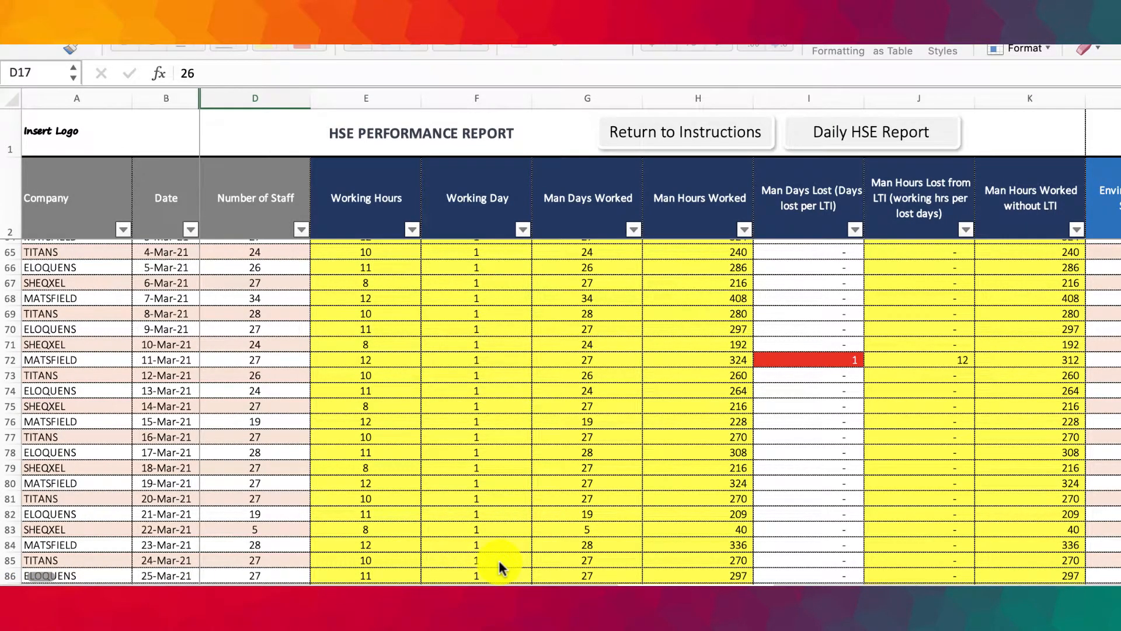
click(573, 584)
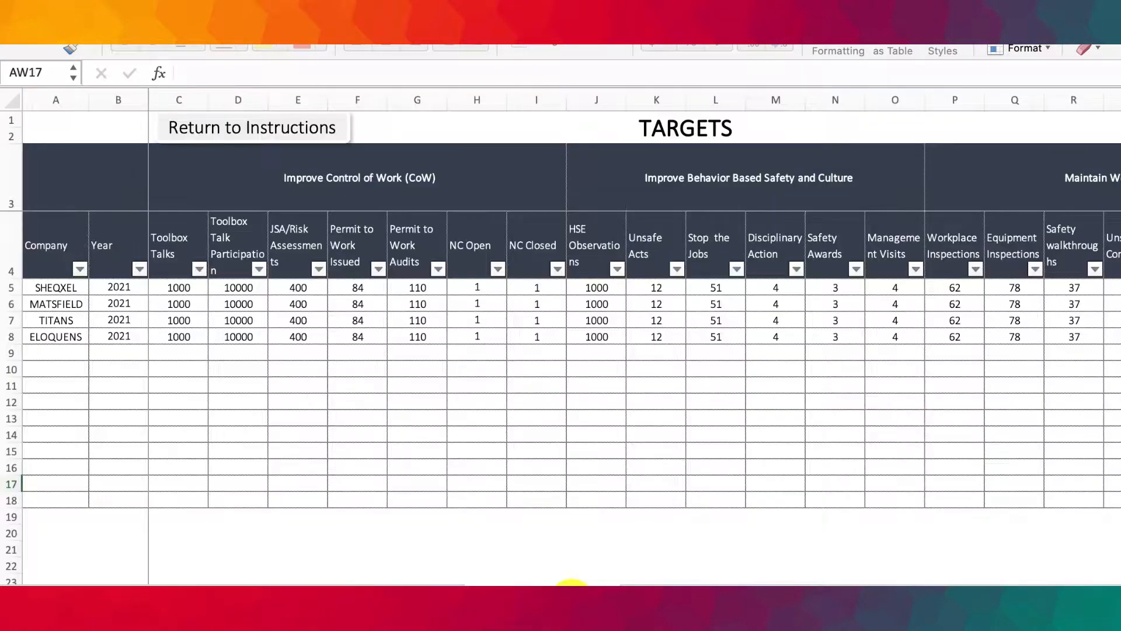
click(562, 583)
click(561, 584)
click(638, 581)
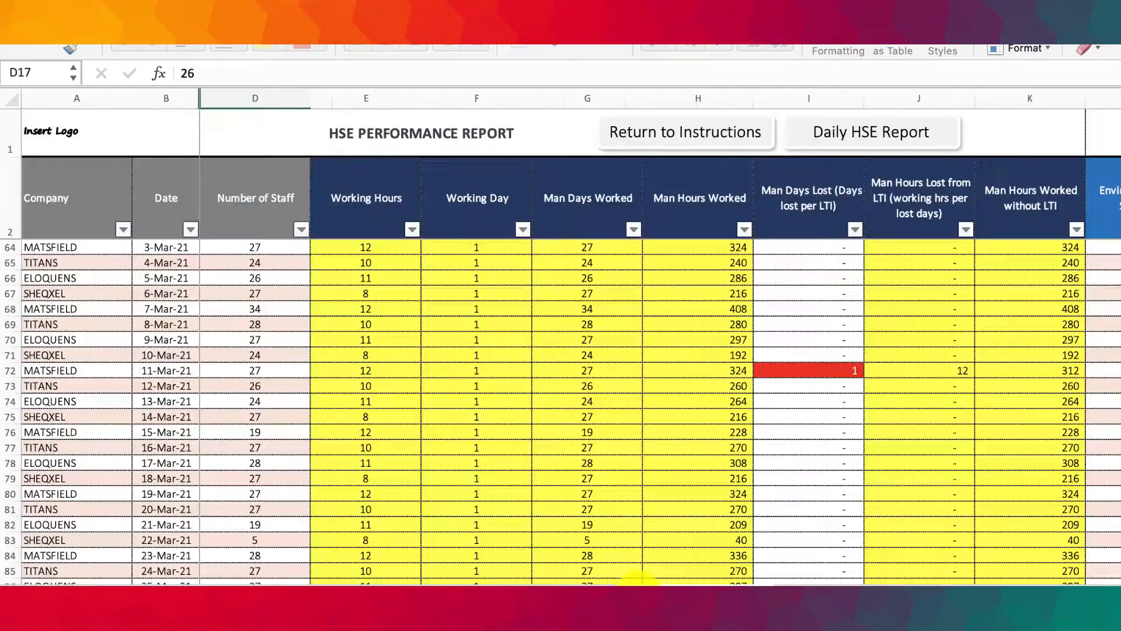
Examine how far the prepared blank rows extend below the records in Actual Source Data, and return to the first record
scroll(336, 459, down, 20)
scroll(337, 459, down, 20)
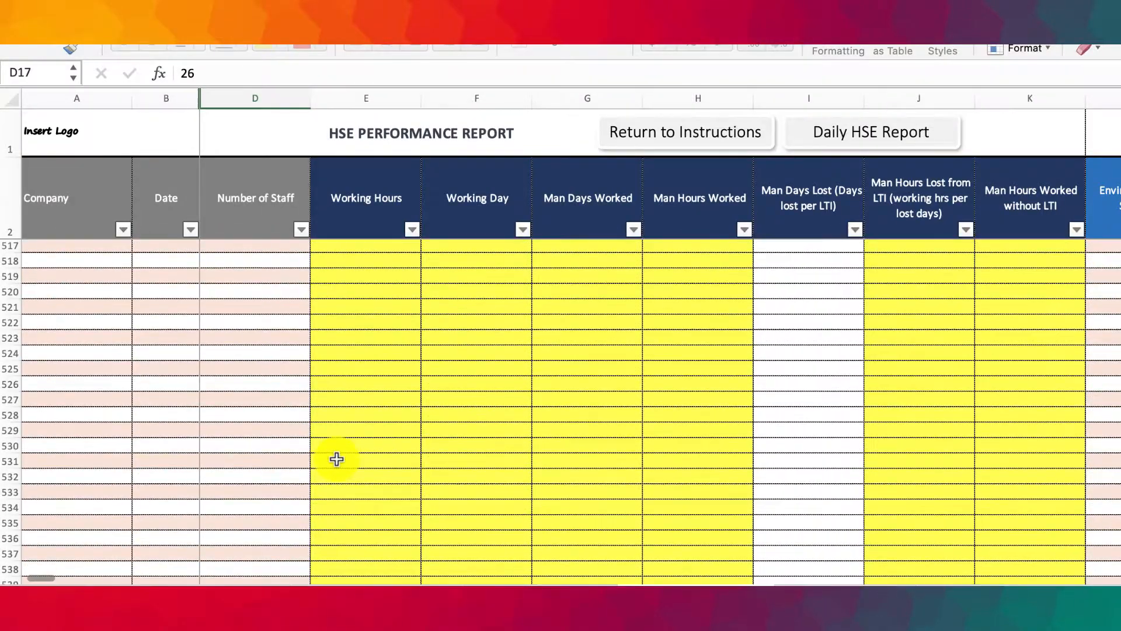
scroll(337, 459, down, 20)
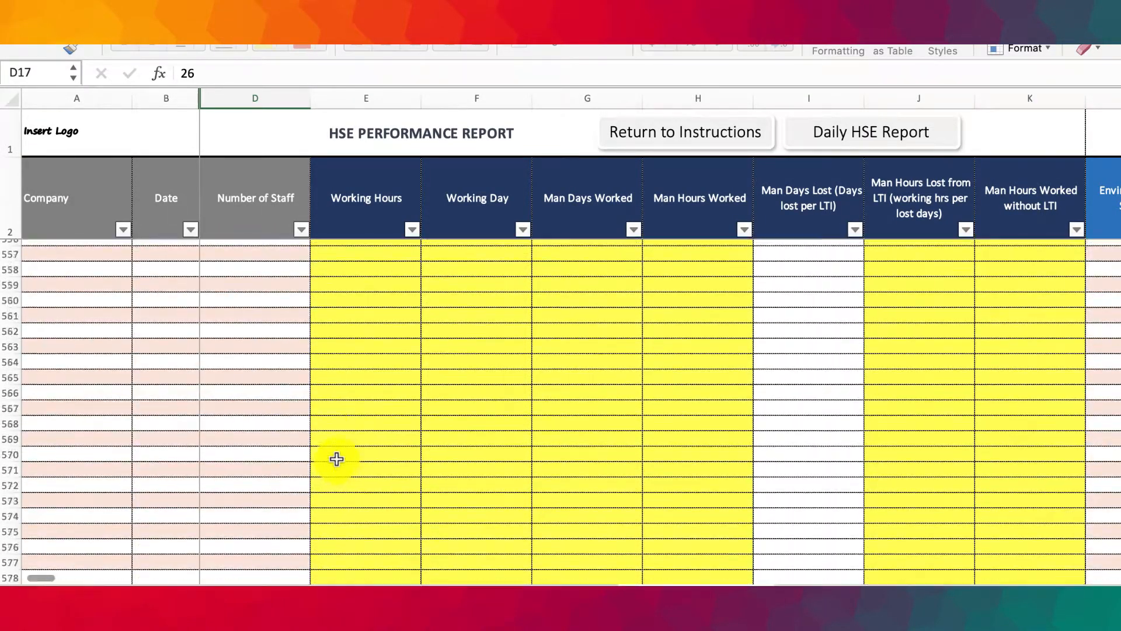
scroll(336, 459, down, 20)
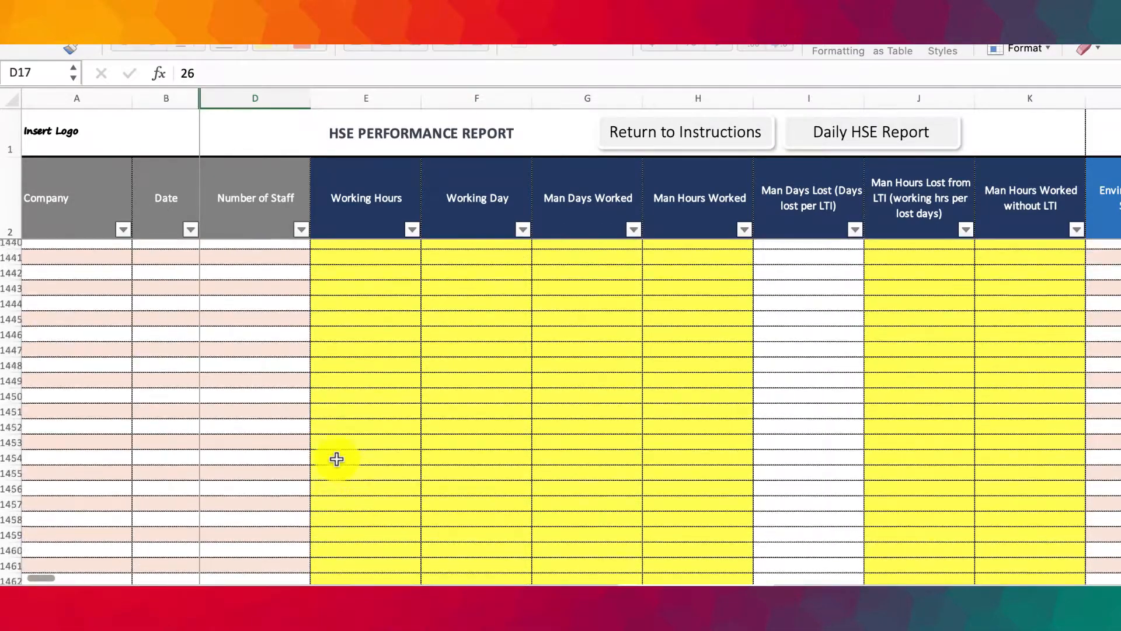
scroll(336, 459, up, 20)
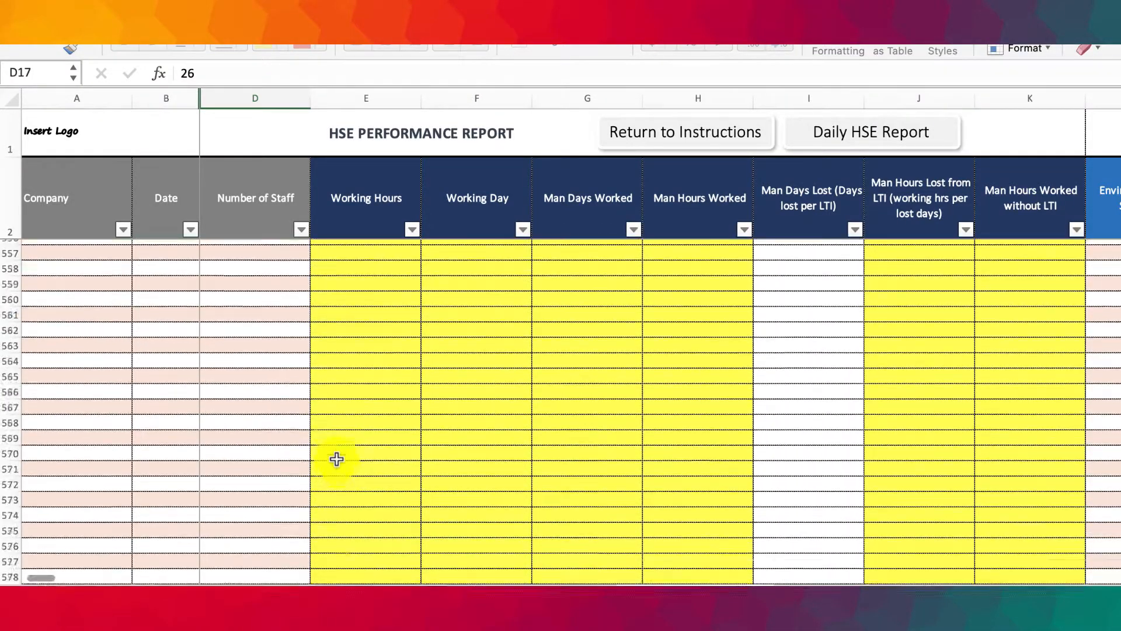
scroll(337, 459, up, 20)
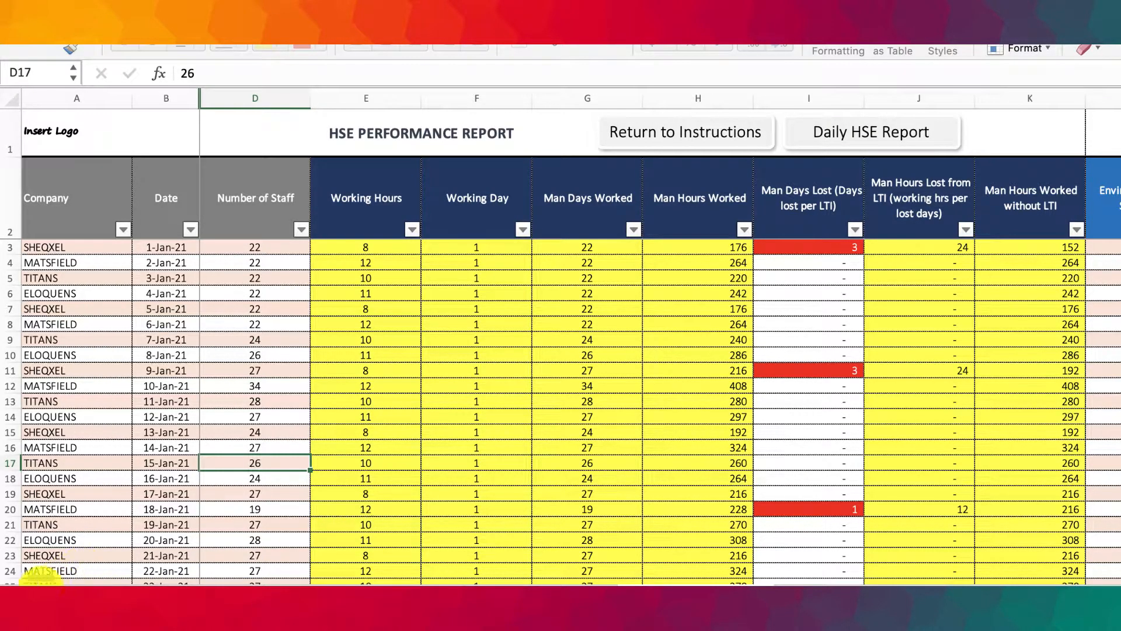
Open the Induction sheet from the sheet list and select the Jun row label under SHEQXEL in its pivot table
right_click(18, 581)
scroll(106, 548, up, 1)
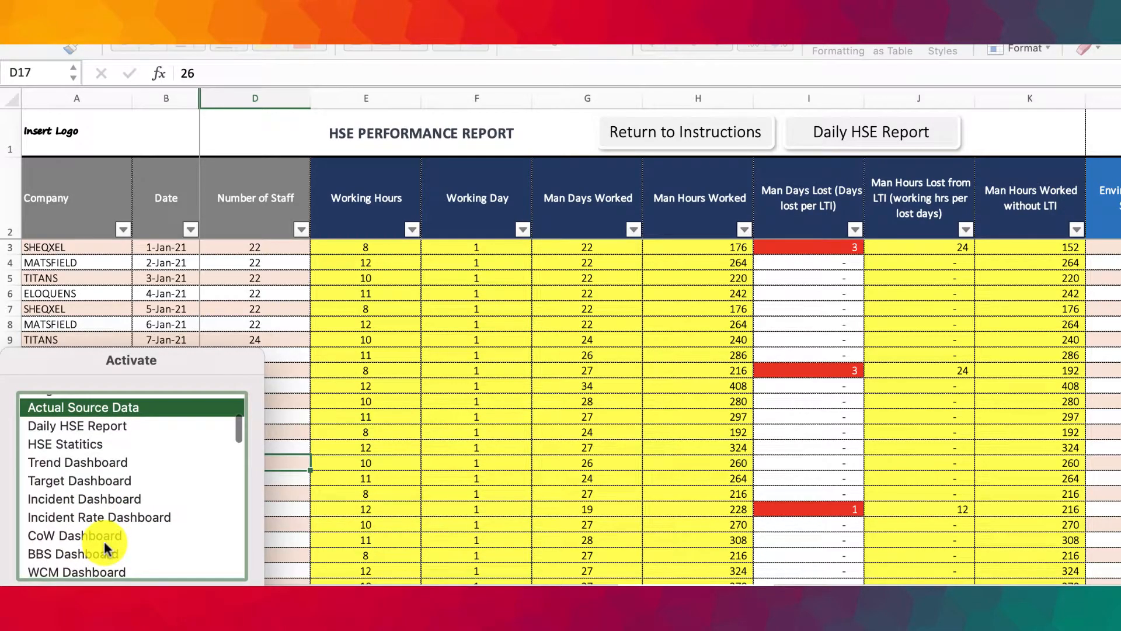
scroll(105, 548, down, 3)
scroll(107, 547, down, 2)
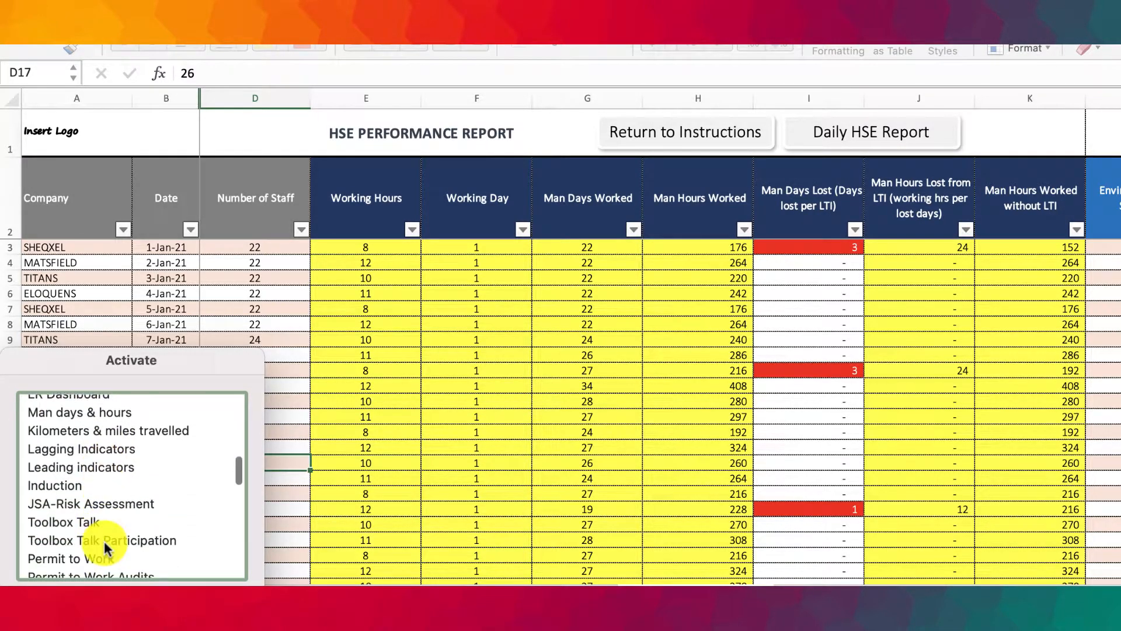
click(88, 484)
key(Return)
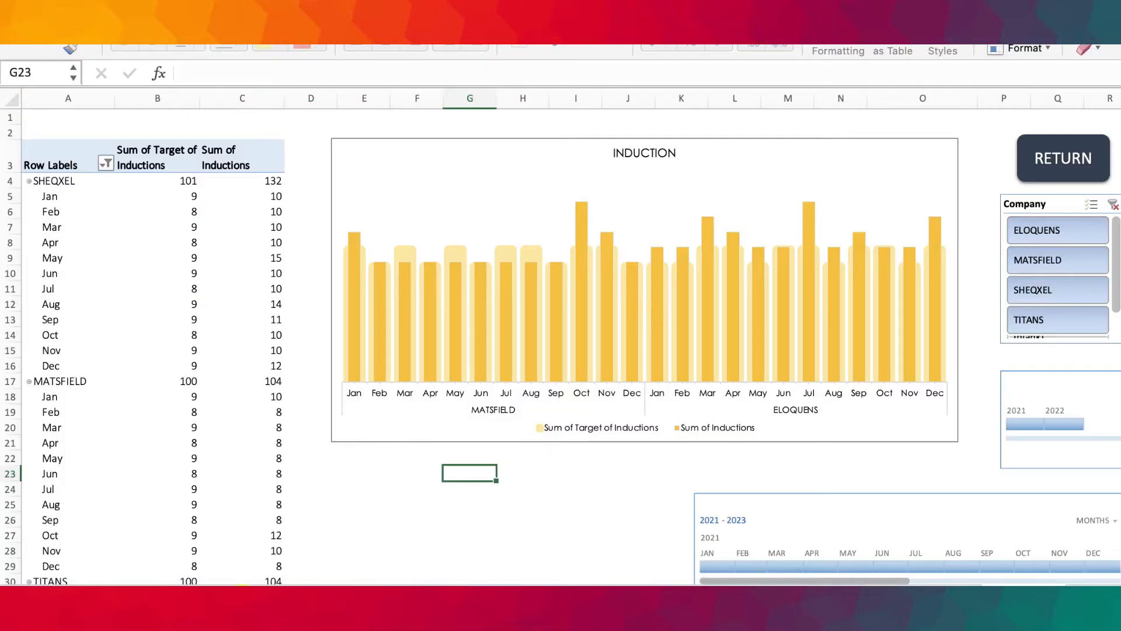
click(519, 483)
click(52, 278)
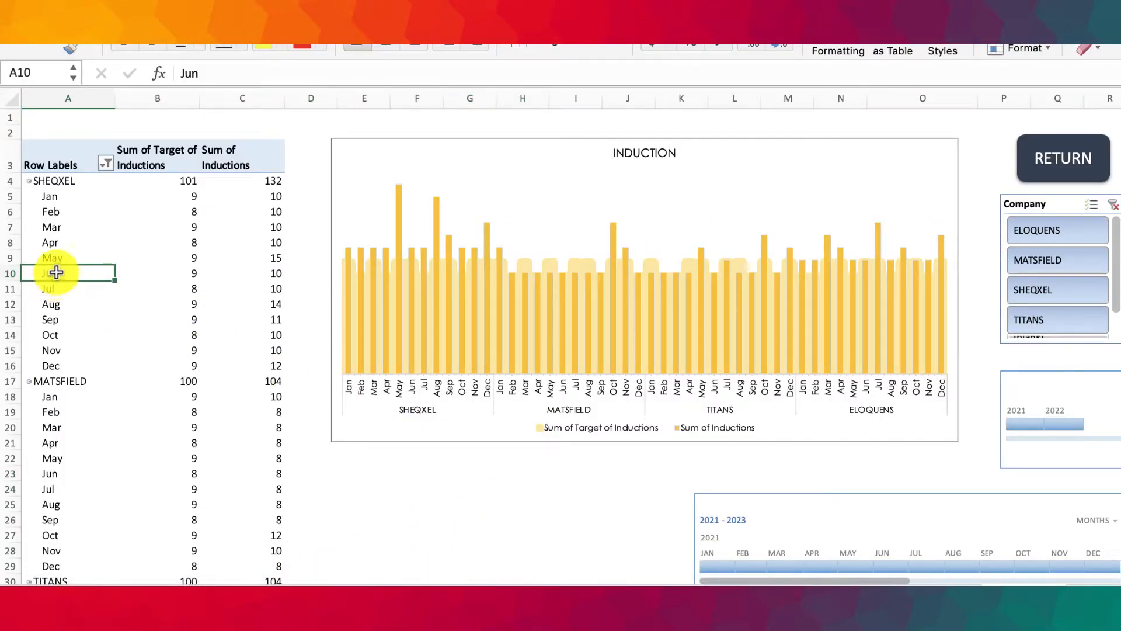
Group the dates in the Induction pivot table by Years only
right_click(57, 278)
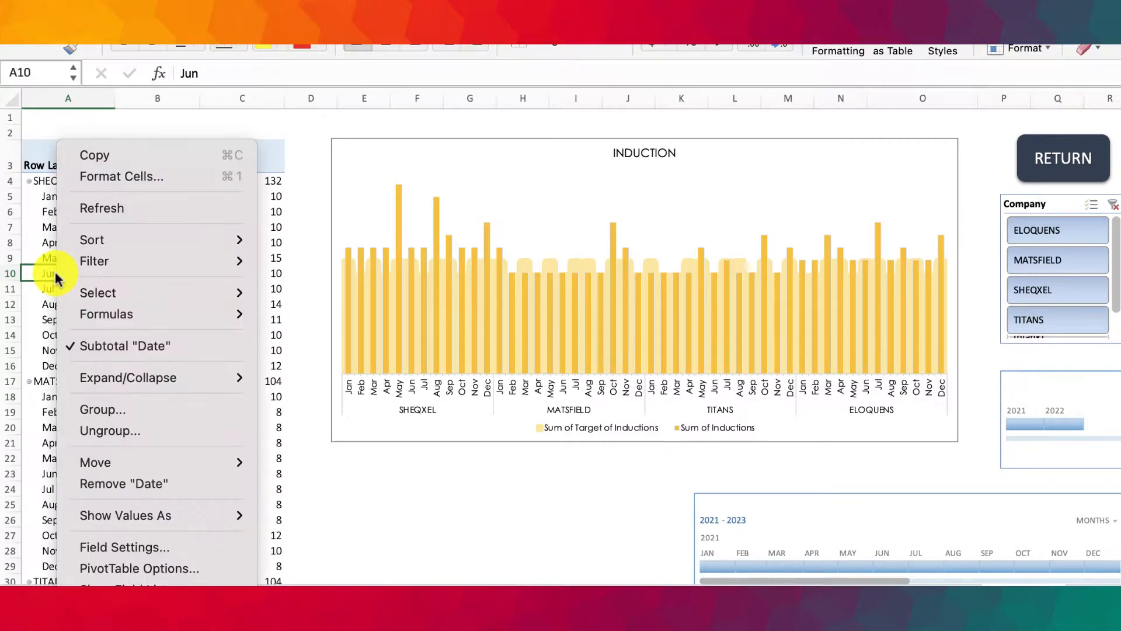
click(117, 409)
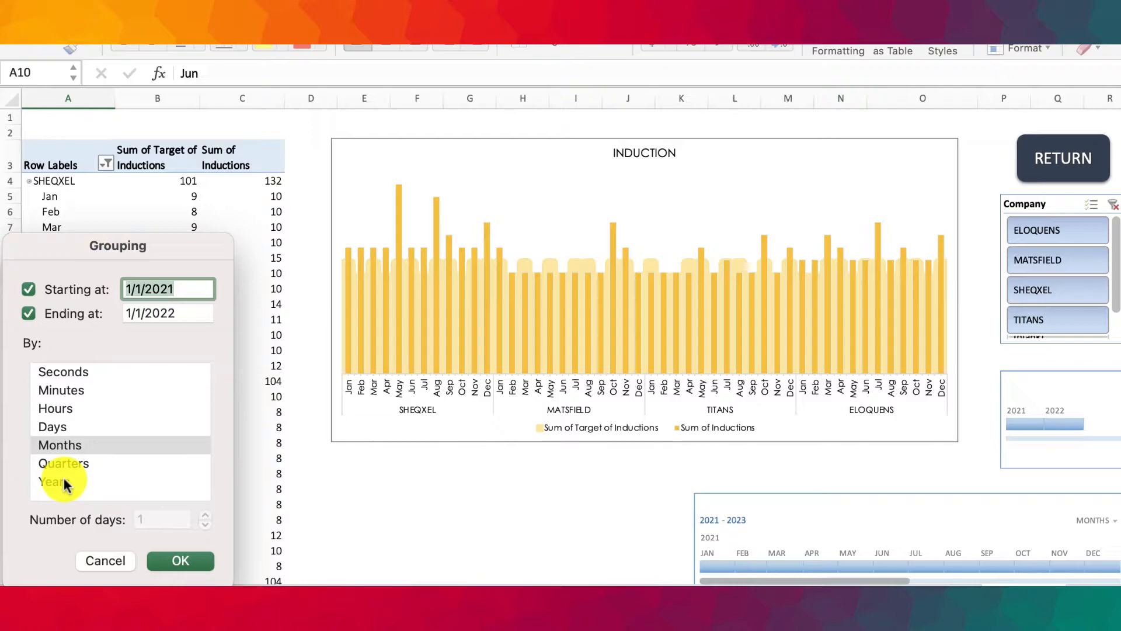
click(63, 478)
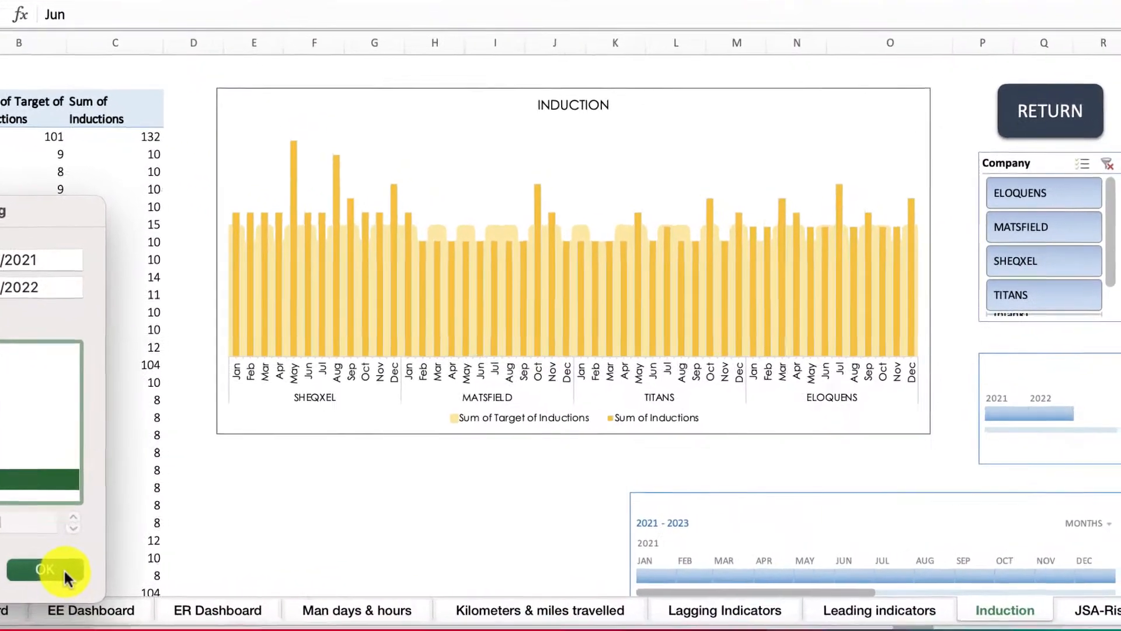
click(195, 562)
click(420, 503)
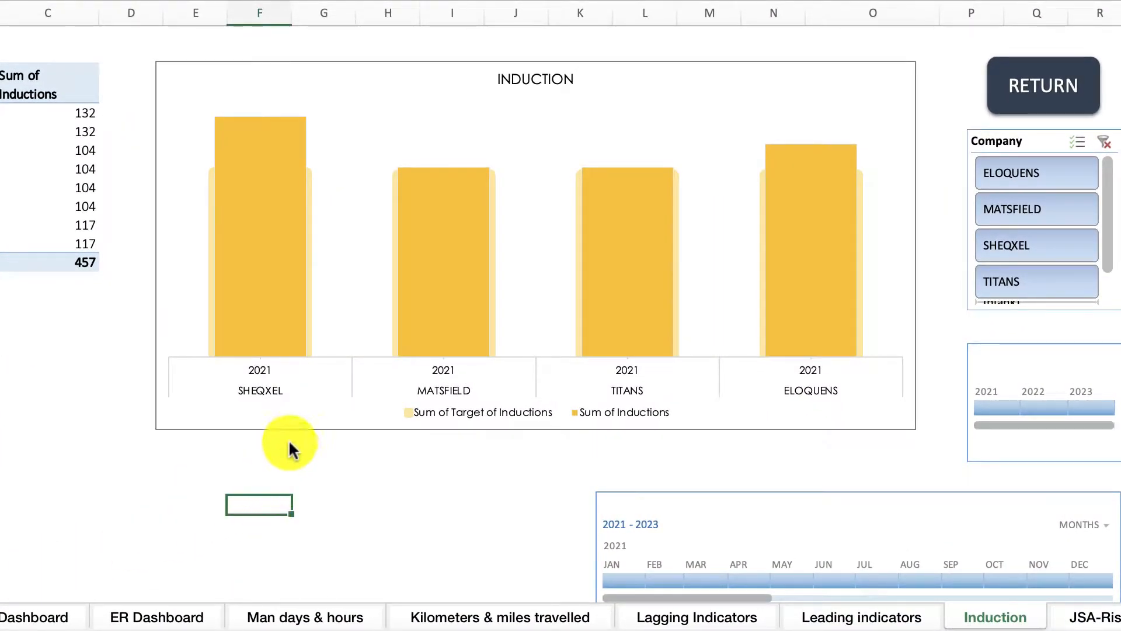
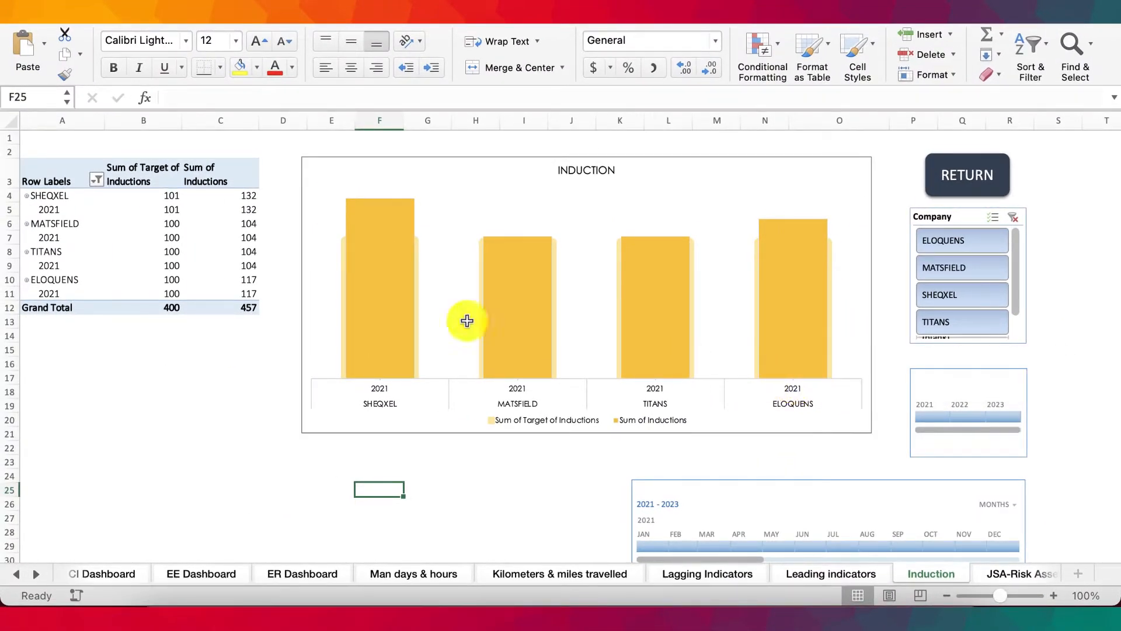
Regroup the Induction pivot table's dates by Quarters and look over SHEQXEL's quarterly rows
click(45, 237)
right_click(45, 237)
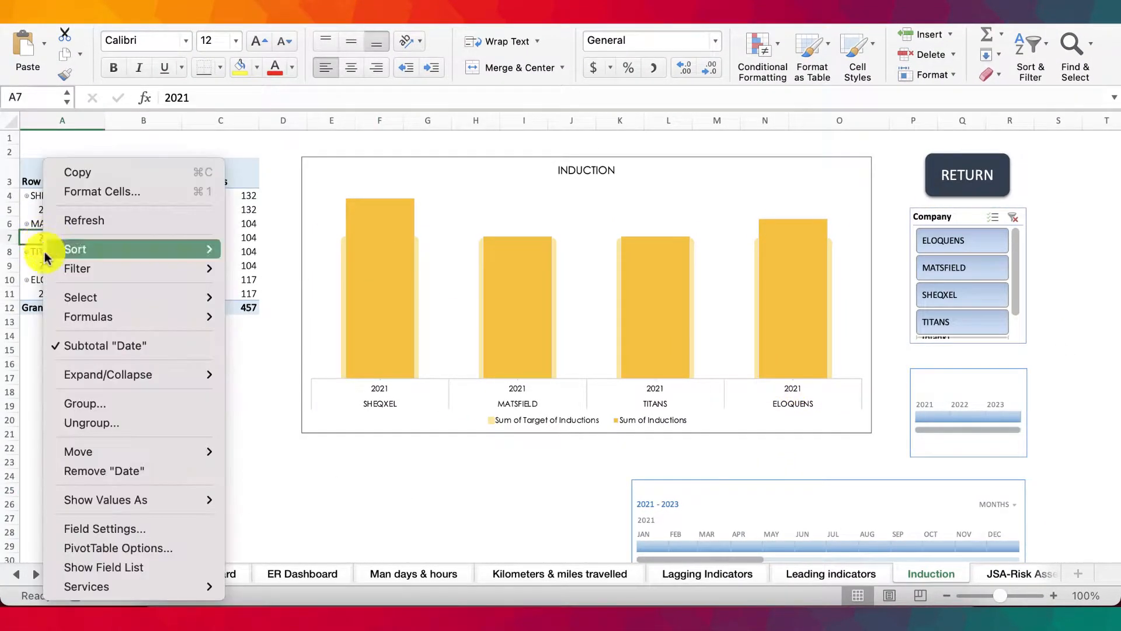
click(78, 404)
click(55, 455)
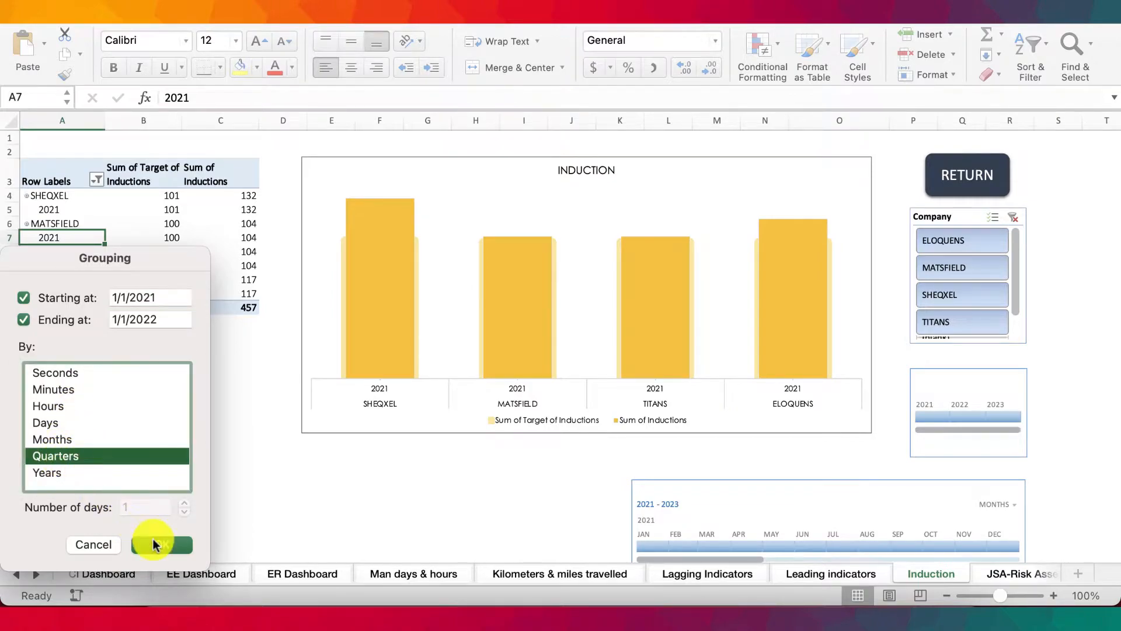
click(158, 544)
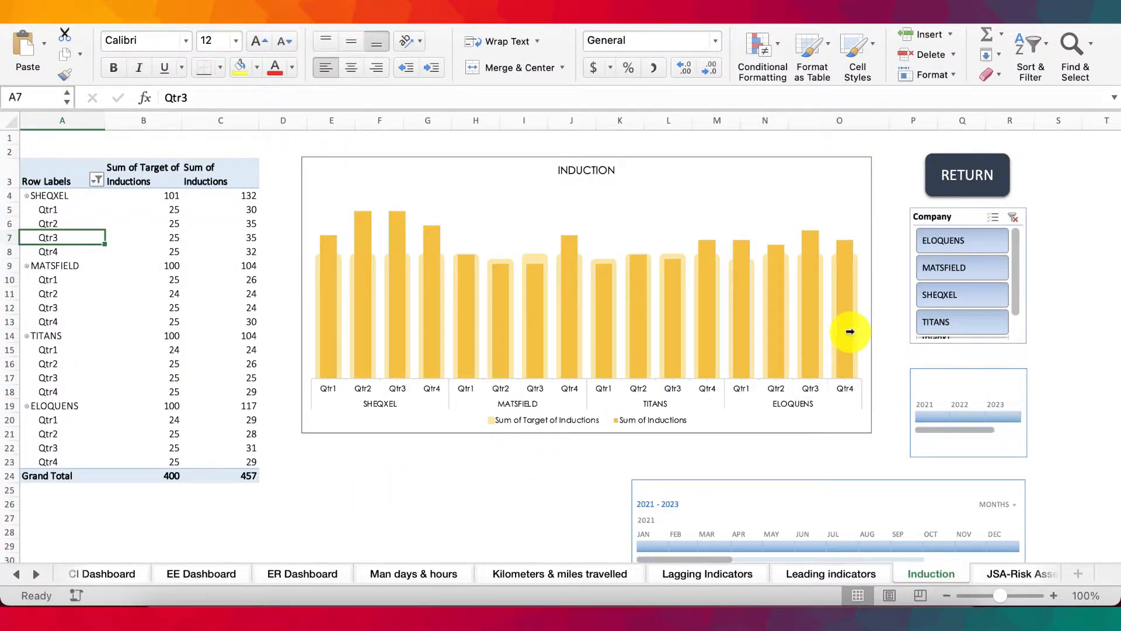
drag(46, 209, 342, 261)
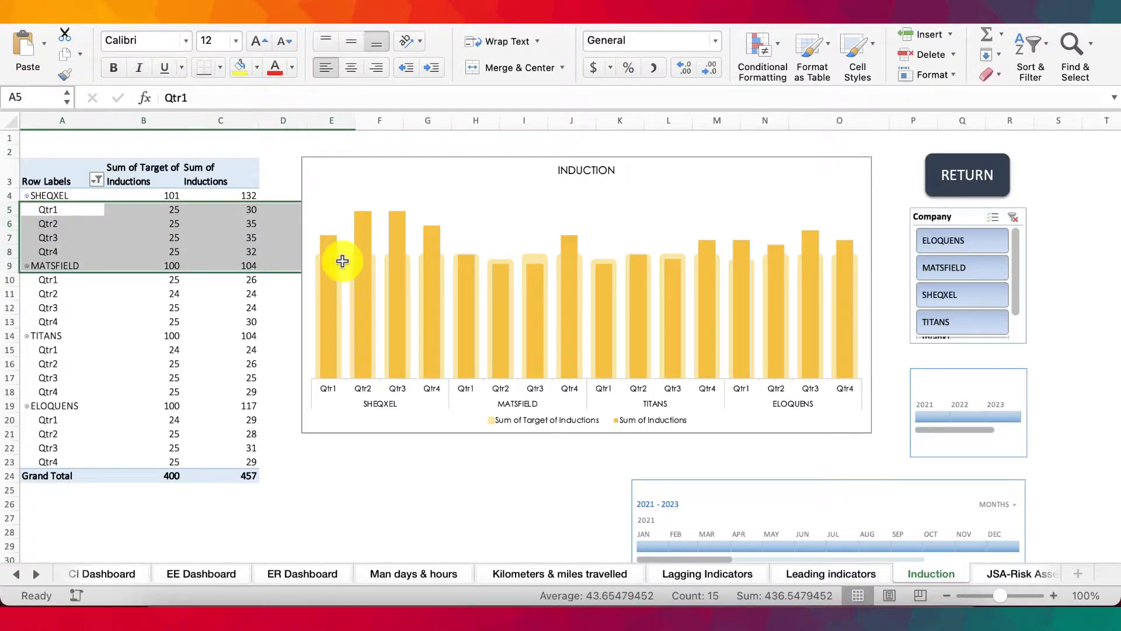
click(49, 234)
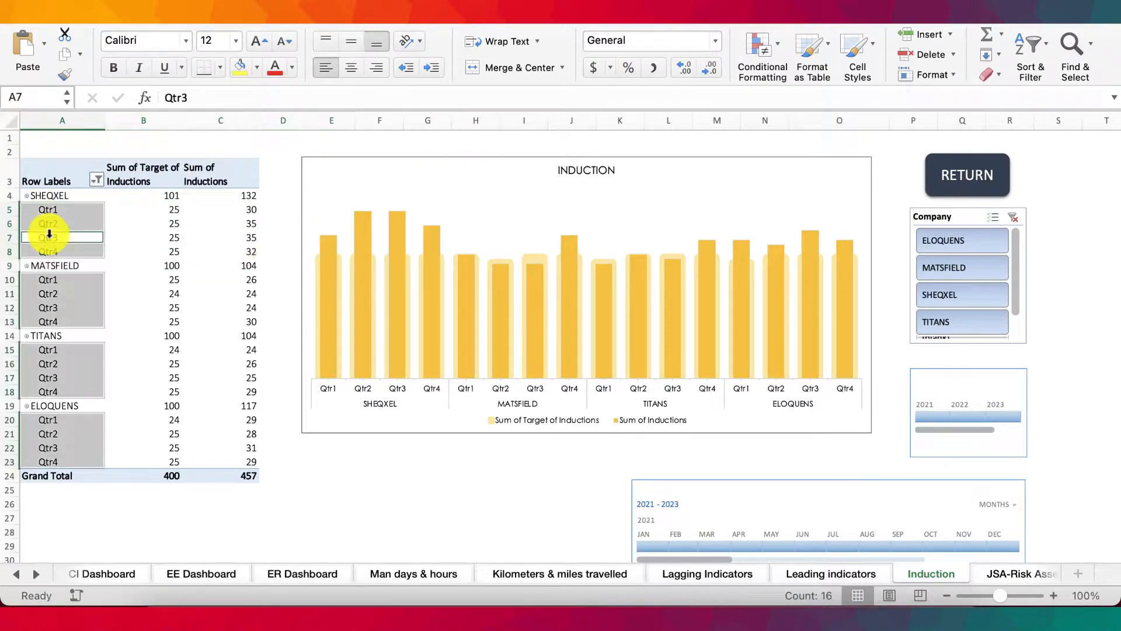
Set the Induction pivot table's date grouping from Quarters back to Years
right_click(54, 238)
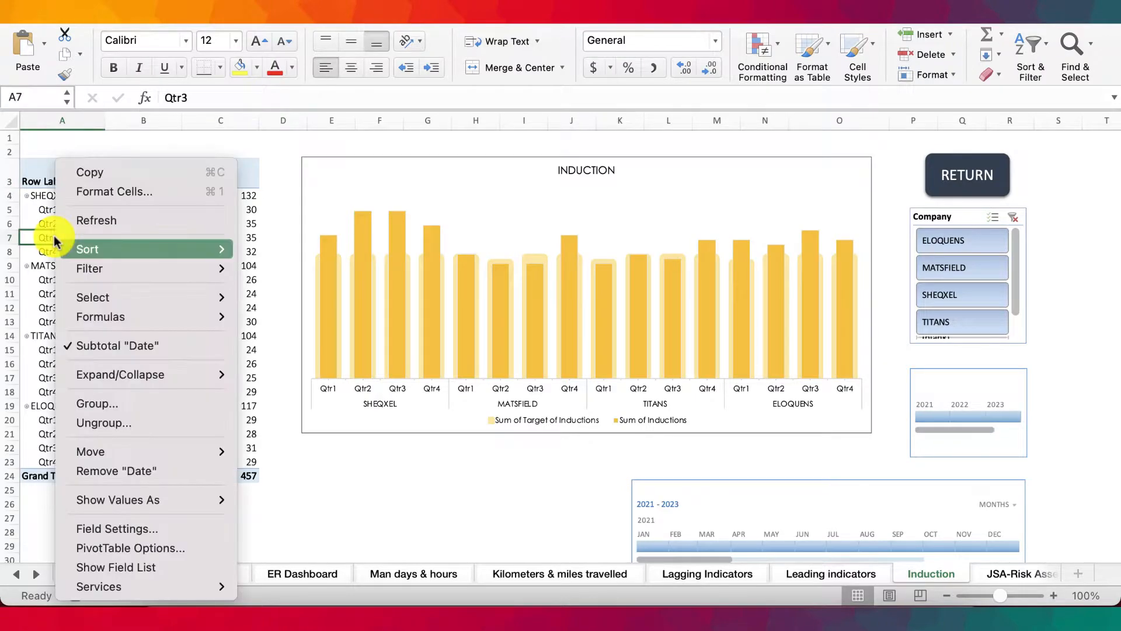
click(119, 403)
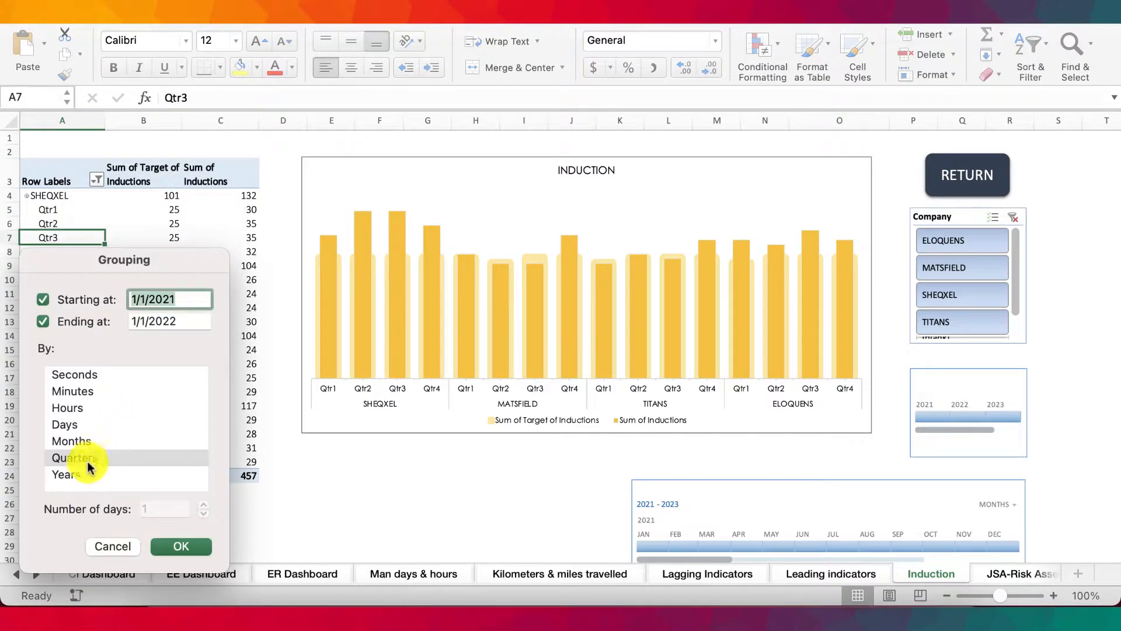
click(66, 472)
click(191, 552)
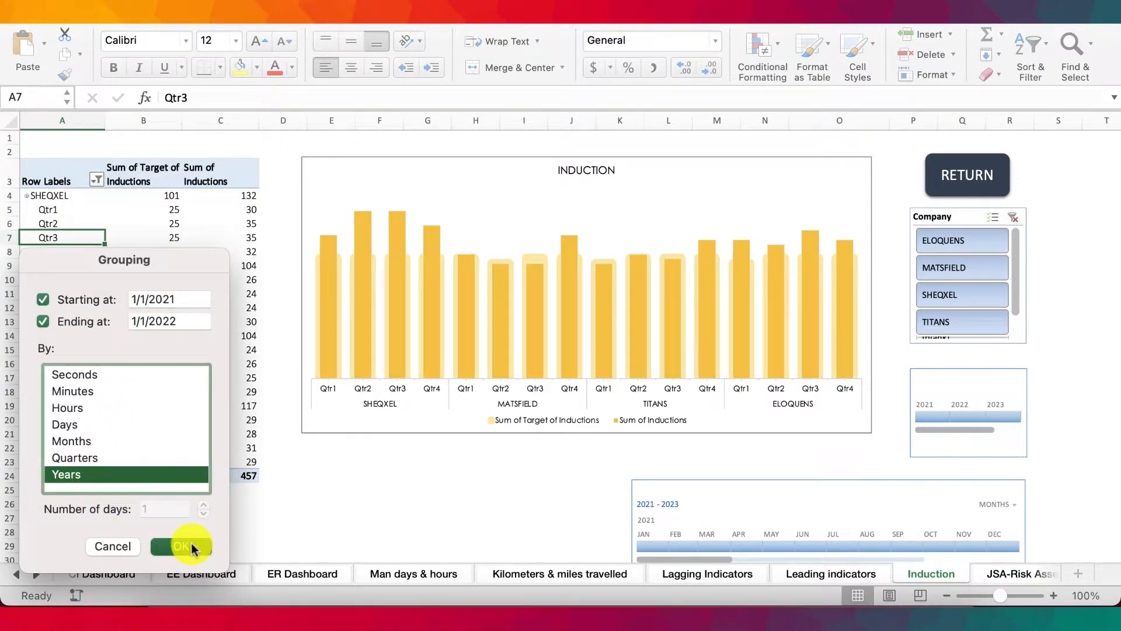
Open the Actual Source Data sheet, look through the daily records and return to the first one
click(14, 576)
click(14, 576)
click(14, 575)
click(14, 576)
click(14, 575)
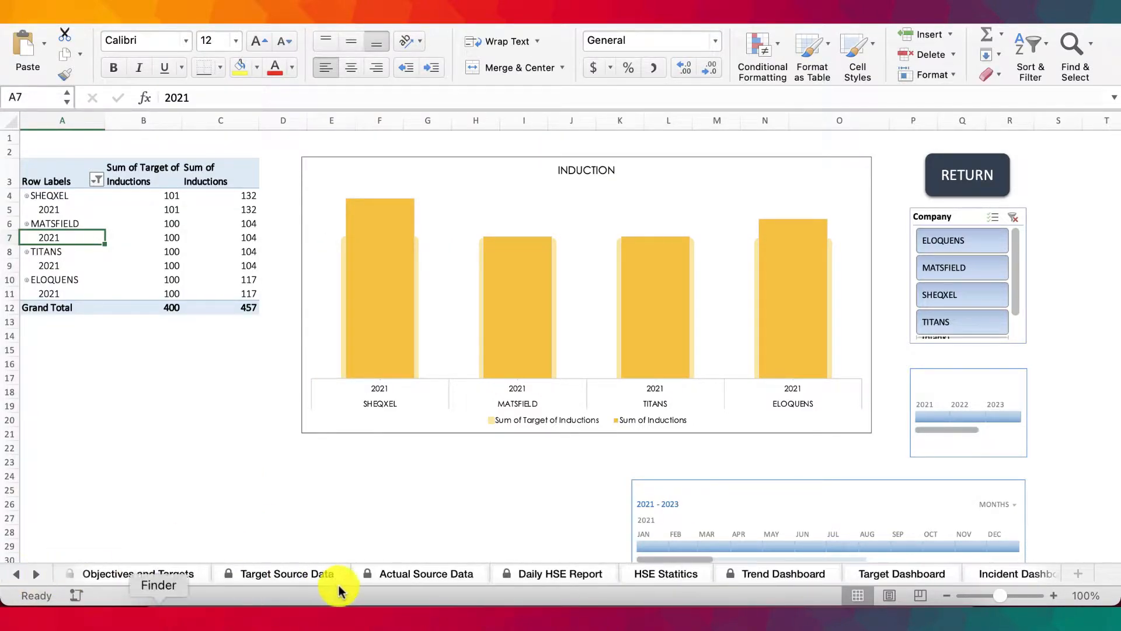
click(406, 575)
click(212, 421)
scroll(212, 420, down, 10)
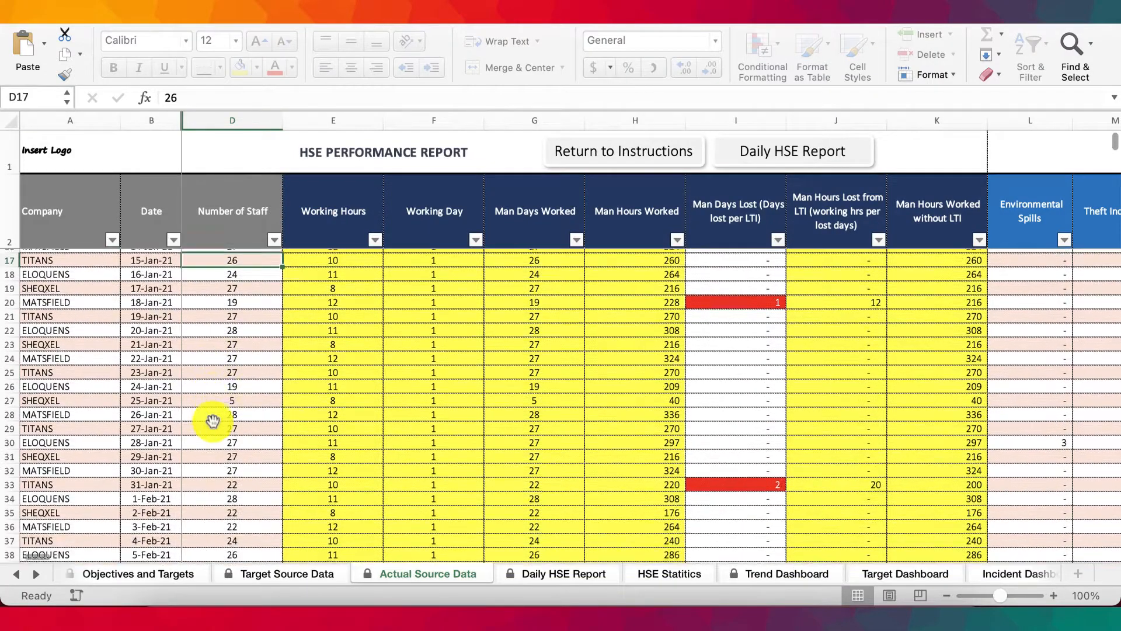
scroll(213, 420, up, 10)
Copy the company names of all 2021 records and paste them into the Company column from row 368 down
drag(59, 255, 83, 486)
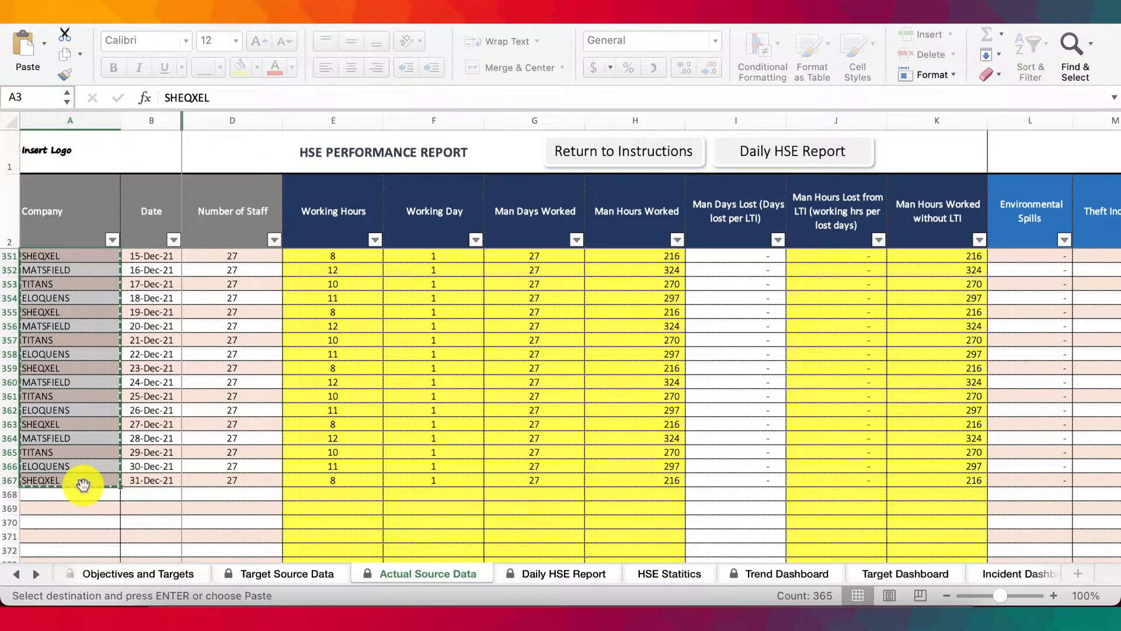
scroll(83, 485, down, 3)
key(super+v)
scroll(117, 303, up, 20)
scroll(183, 322, down, 20)
Enter 1-Jan-22 as the date in row 368, fill the daily dates down, and copy the 2021 Number of Staff values beside them
click(144, 308)
text(1-Jan-2)
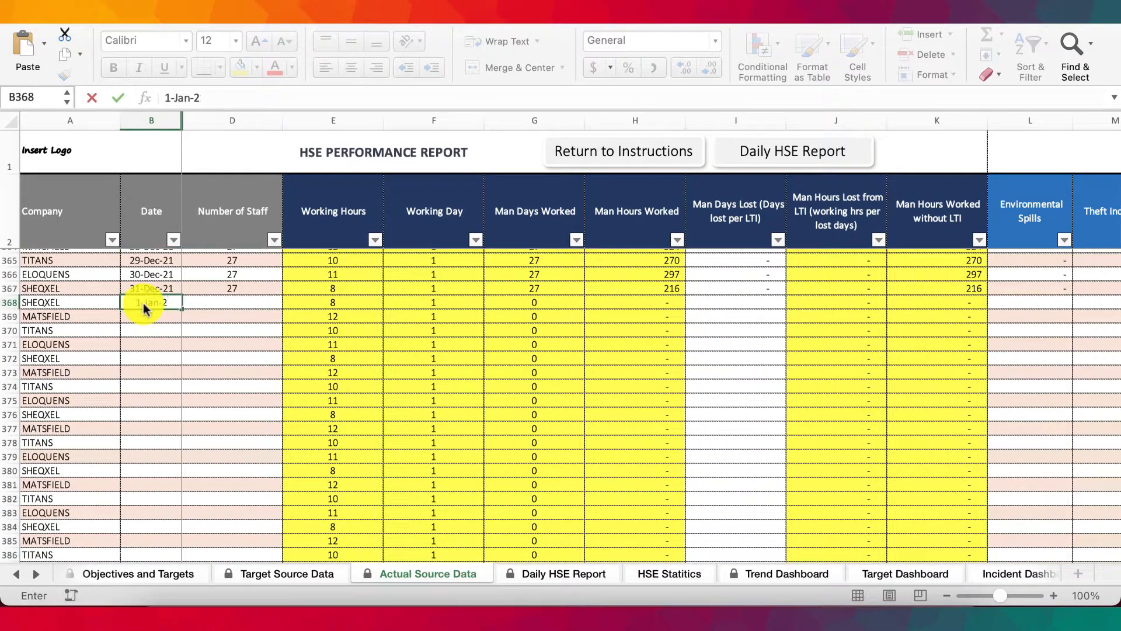
text(2)
drag(144, 308, 146, 529)
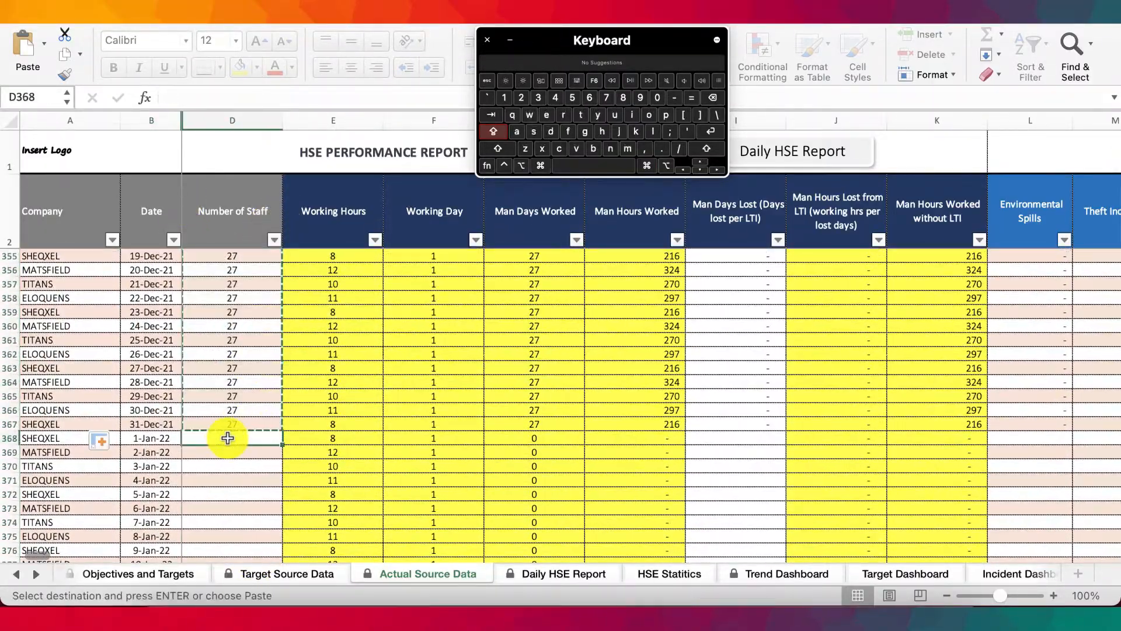
Copy the 2021 Toolbox Talks values into the Toolbox Talks column of the 2022 records
scroll(751, 438, up, 20)
drag(806, 255, 841, 297)
scroll(1029, 320, down, 13)
scroll(1029, 320, down, 5)
click(670, 466)
scroll(641, 441, right, 6)
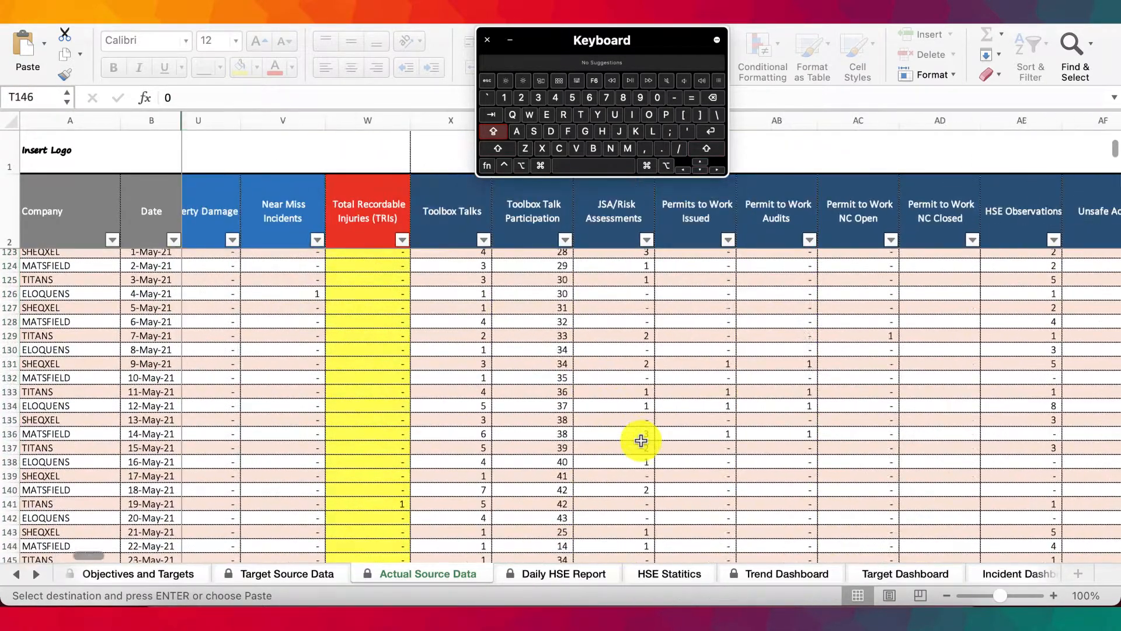
scroll(641, 441, up, 20)
drag(333, 529, 327, 480)
Copy the 2021 Inductions values and paste them into the Inductions column from row 368 down
scroll(533, 394, right, 7)
drag(658, 480, 687, 117)
key(super+c)
scroll(683, 258, down, 20)
scroll(683, 259, down, 20)
click(669, 313)
key(super+v)
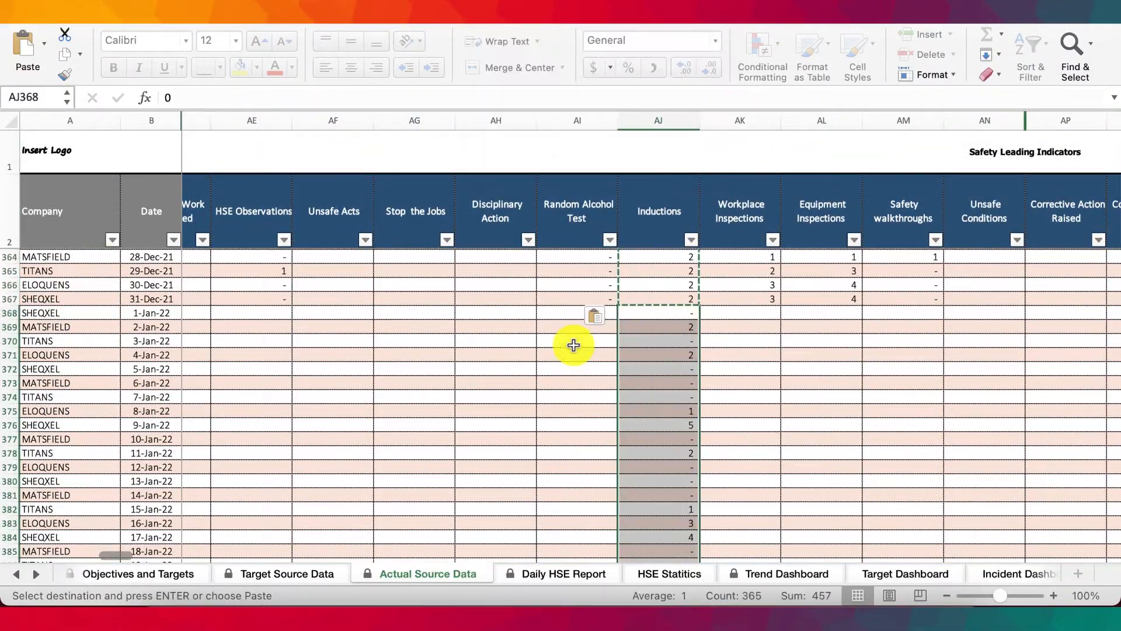
Check the new 2022 records, then copy the four company names into A9:A12 on the Target Source Data sheet
scroll(573, 345, left, 12)
scroll(401, 468, down, 10)
scroll(401, 468, right, 5)
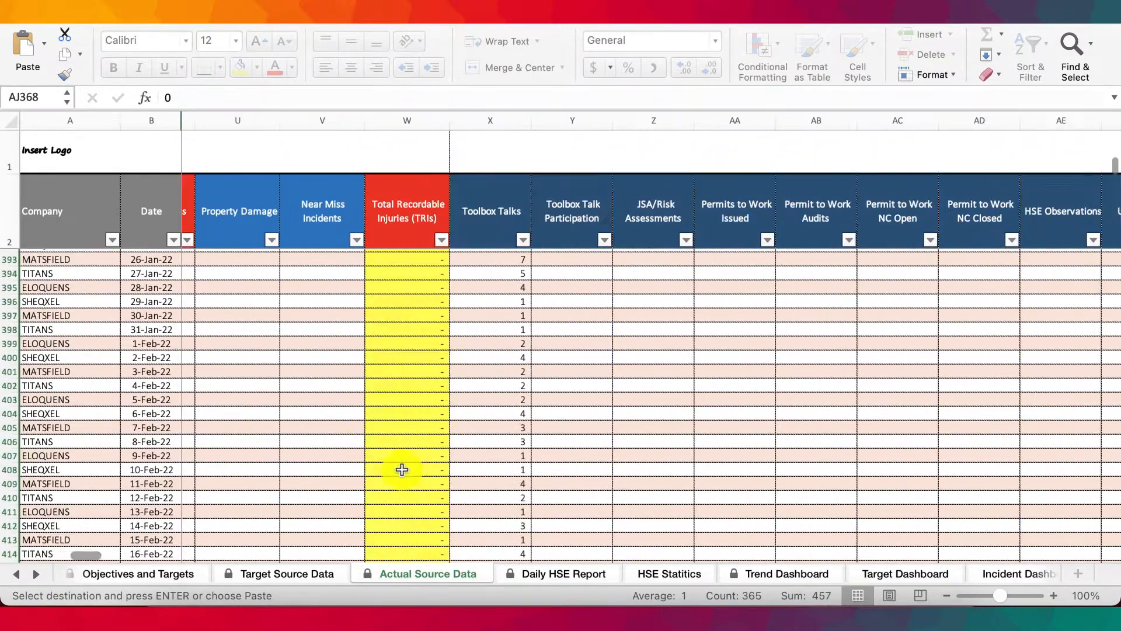
scroll(531, 446, left, 10)
scroll(467, 424, down, 7)
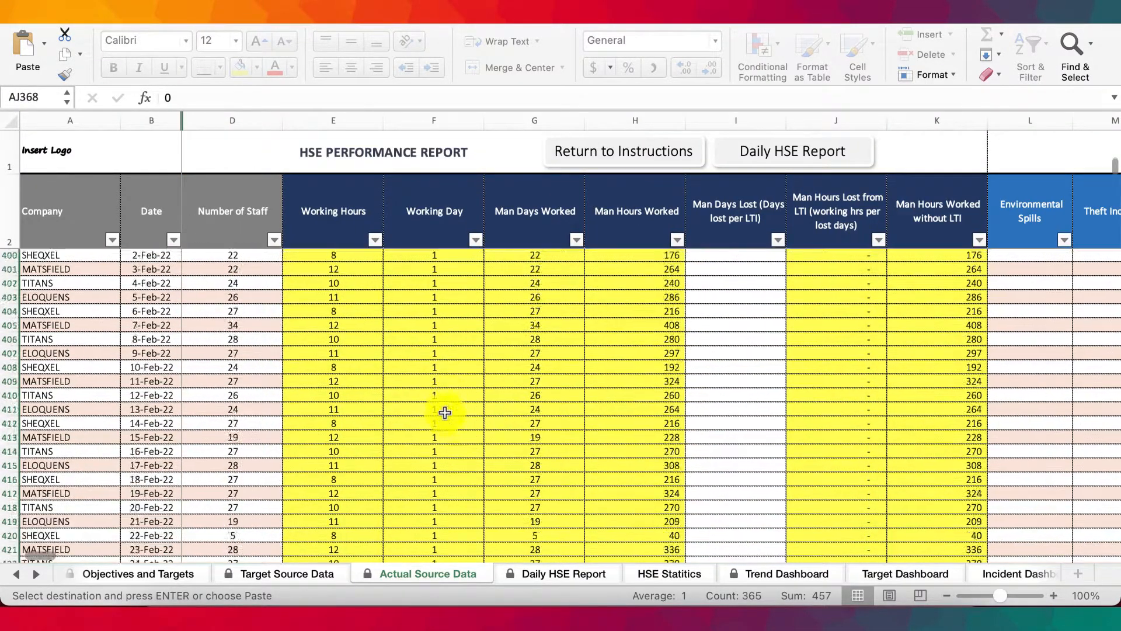
click(287, 575)
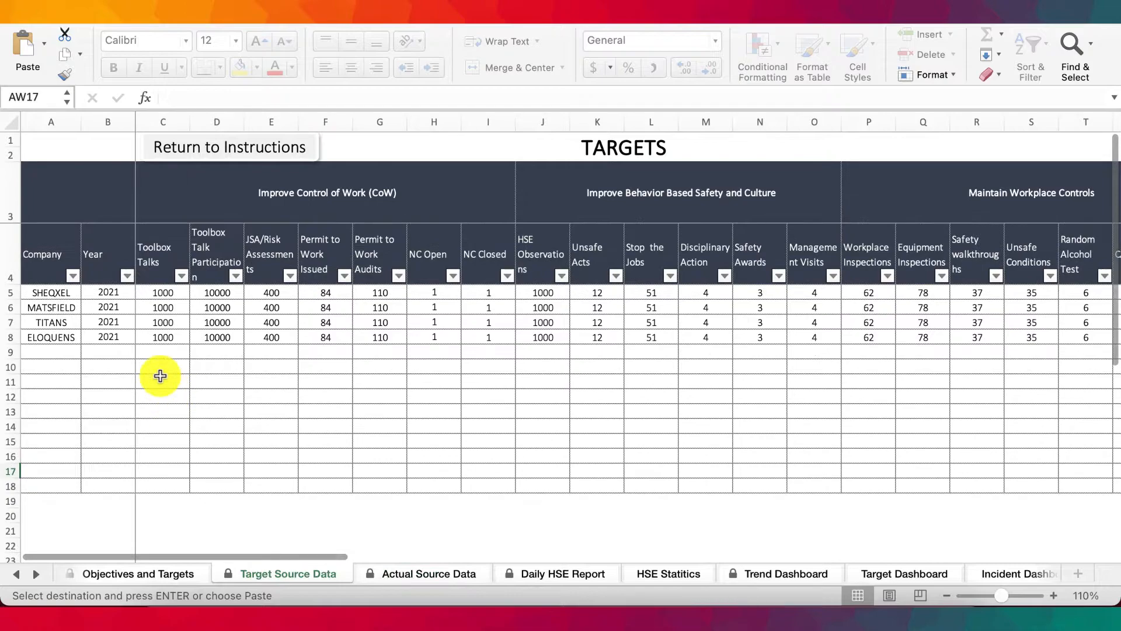
drag(51, 292, 54, 334)
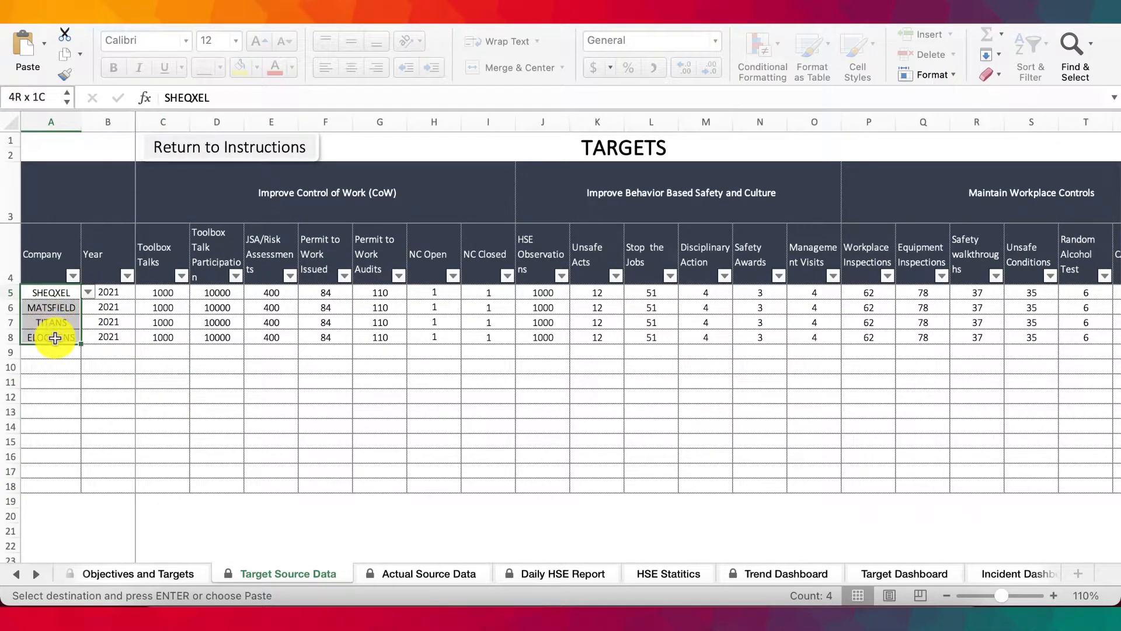
click(53, 352)
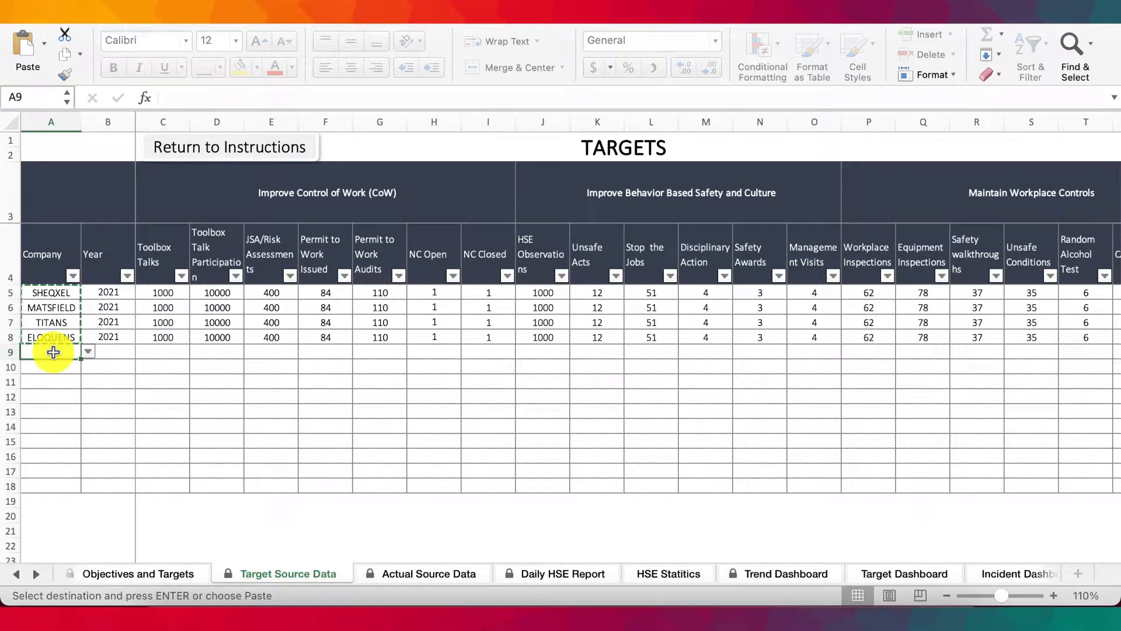
key(super+v)
Enter 2022 as the year for the new SHEQXEL row and fill it down to the new ELOQUENS row
click(121, 353)
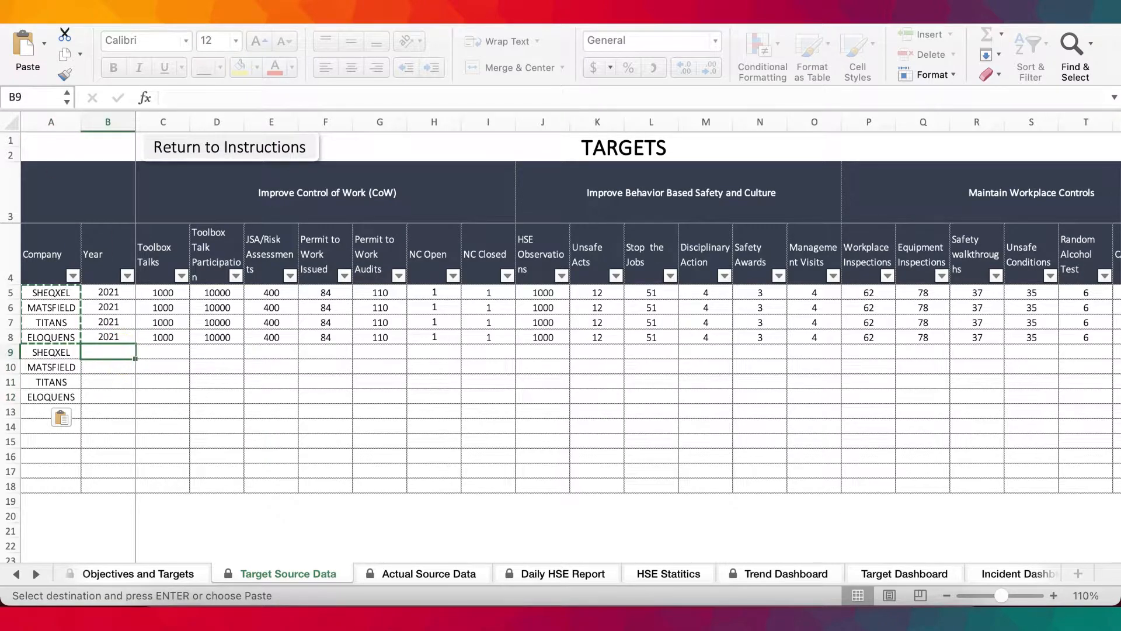
text(2022)
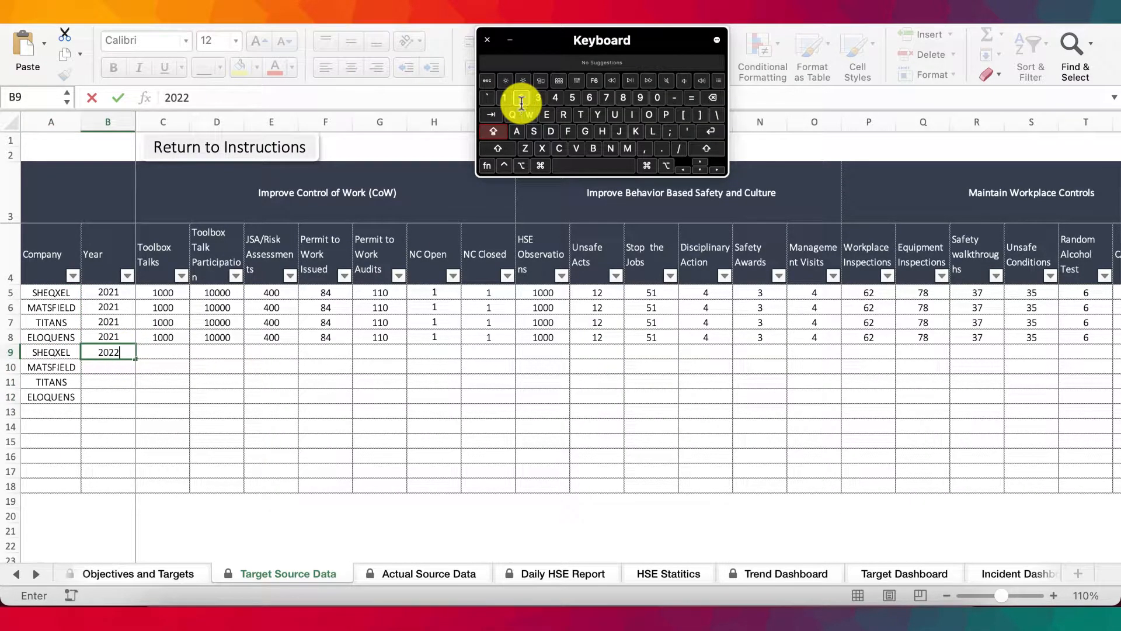
key(Return)
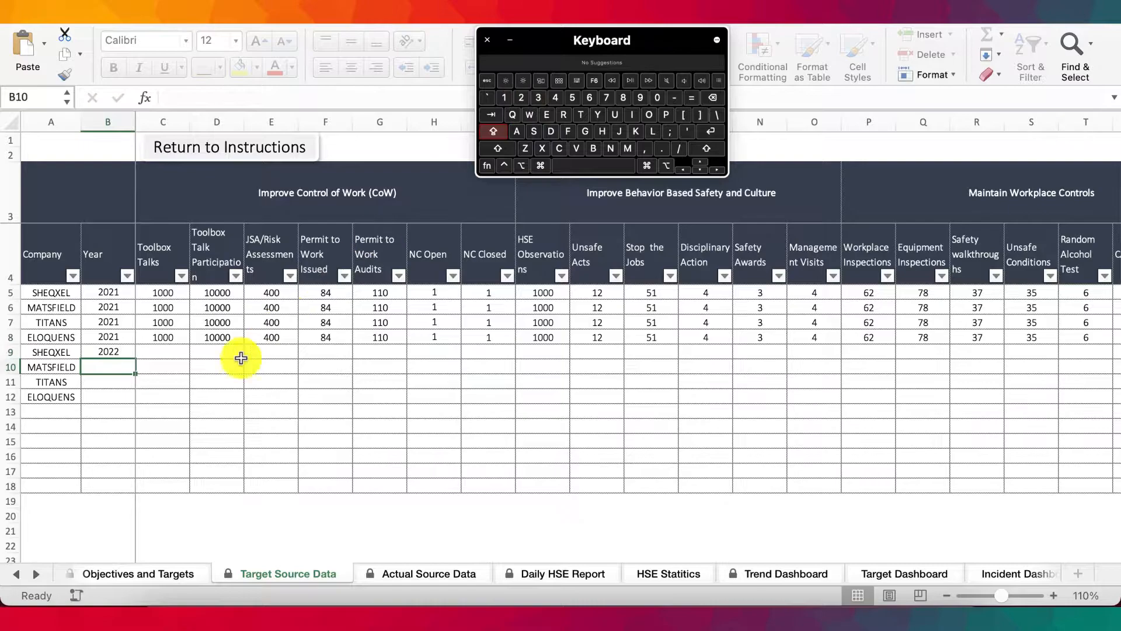
drag(111, 354, 109, 393)
key(ctrl+d)
Fill all target values from the 2021 ELOQUENS row down through the four 2022 rows, up to the MVIFR column
drag(163, 337, 978, 401)
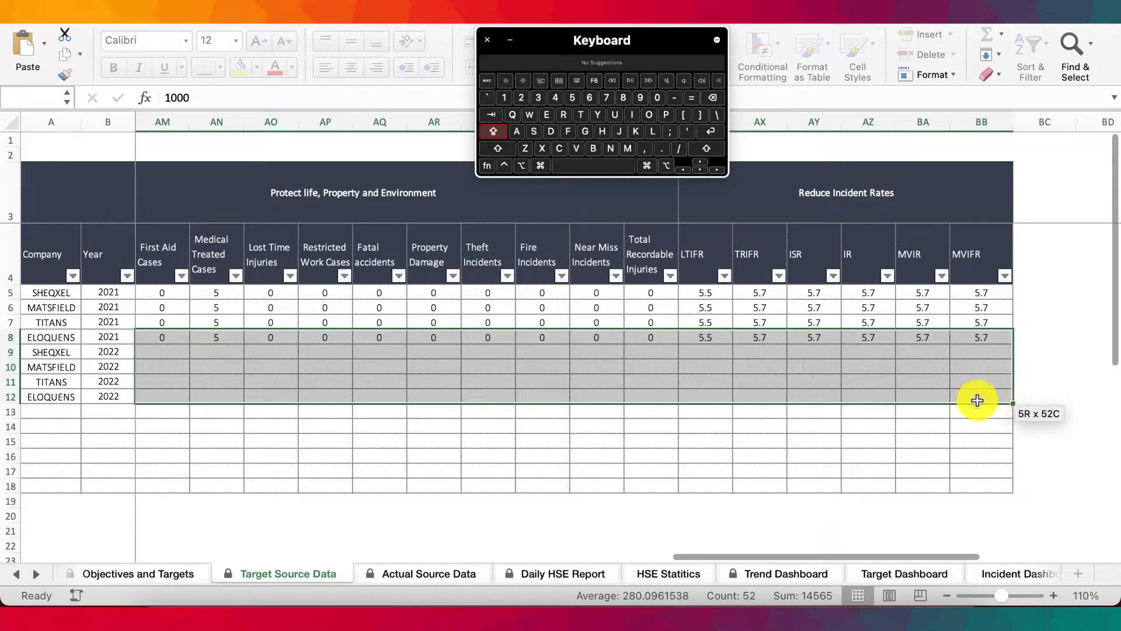
key(ctrl+d)
click(458, 505)
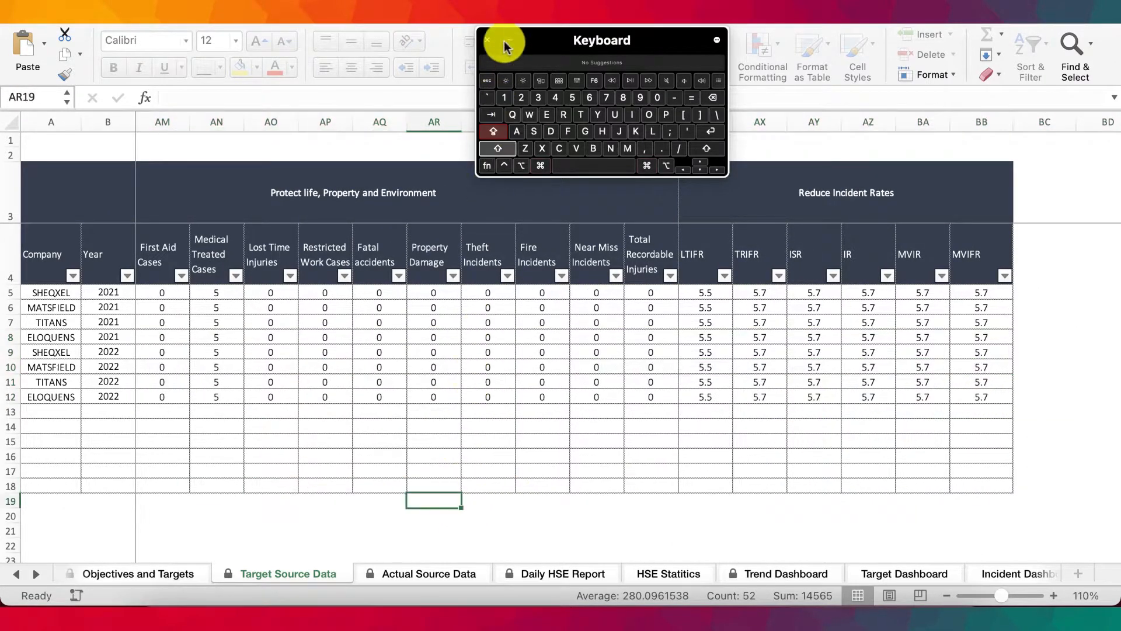
click(506, 42)
scroll(409, 374, left, 15)
scroll(409, 379, left, 10)
Return to the Actual Source Data sheet and refresh all the workbook's data connections and pivot tables
click(450, 575)
scroll(358, 351, up, 20)
scroll(358, 351, up, 20)
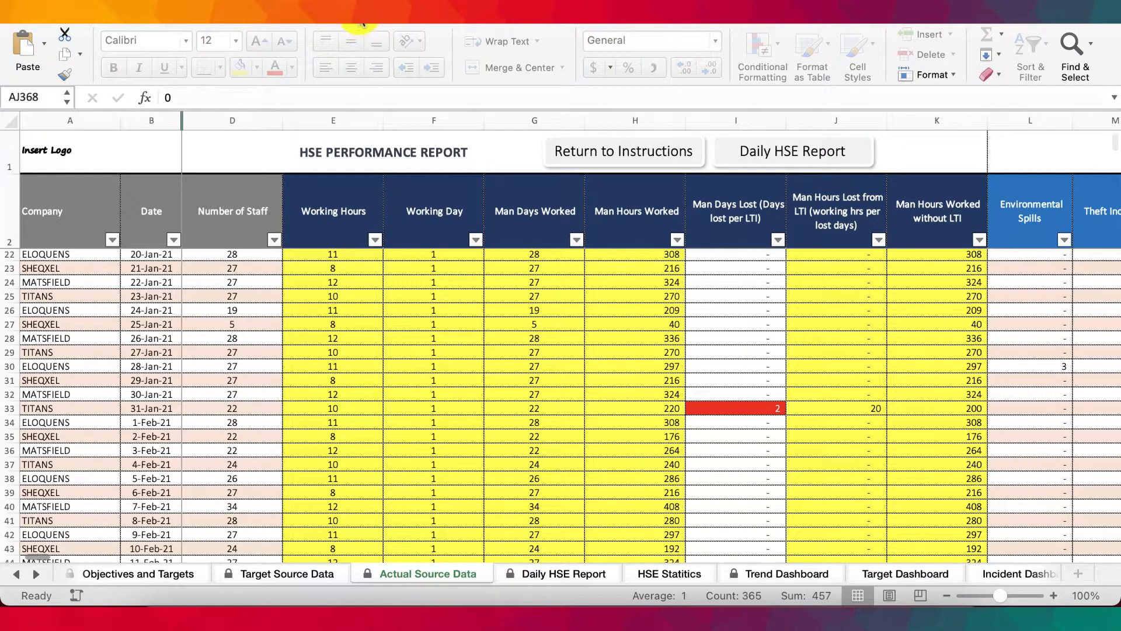
click(361, 22)
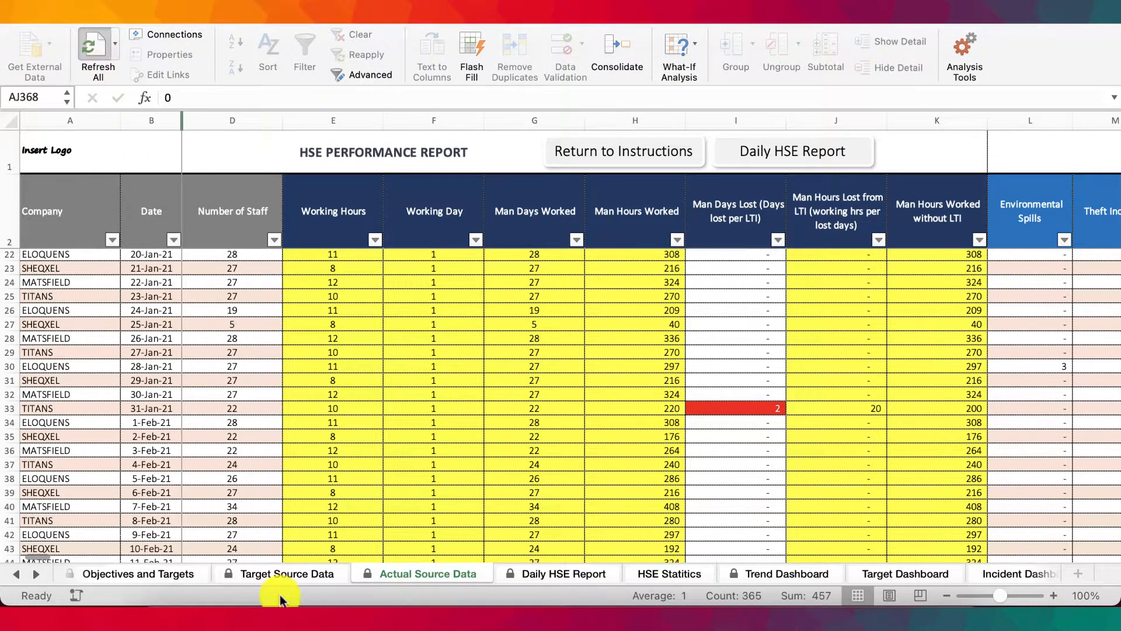
On the Objectives and Targets sheet, select ELOQUENS, MATSFIELD, SHEQXEL and TITANS together in the Target company slicer
click(147, 574)
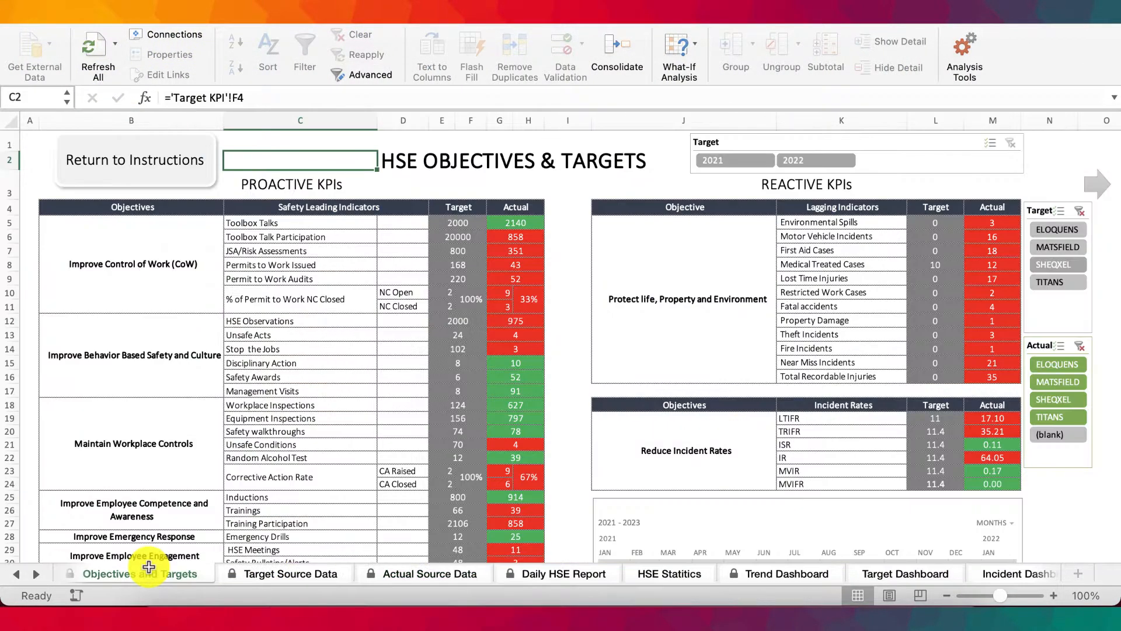
drag(1050, 228, 1050, 279)
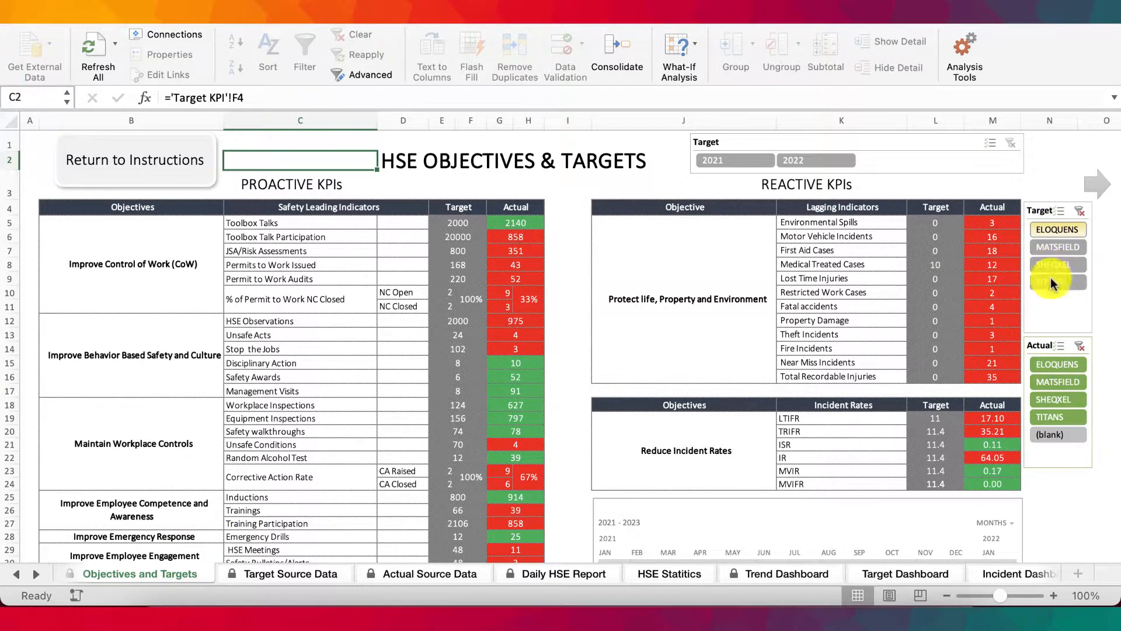
Open the Induction sheet and examine each company's inductions against target for 2021 and 2022
click(36, 573)
click(35, 574)
click(35, 571)
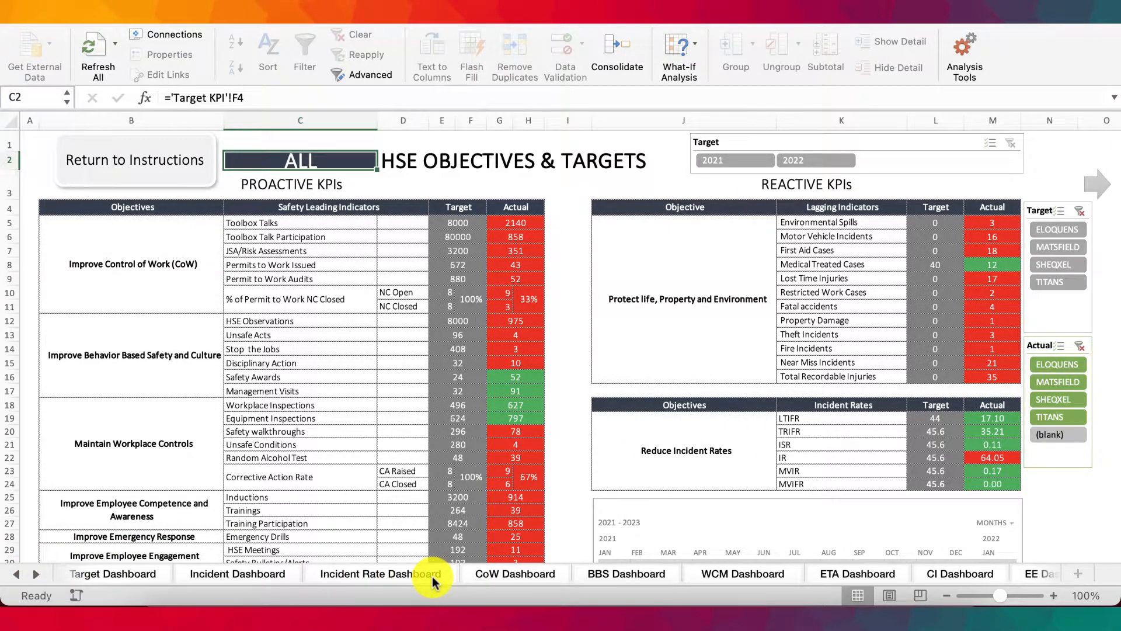
click(36, 573)
click(35, 574)
click(36, 574)
click(36, 573)
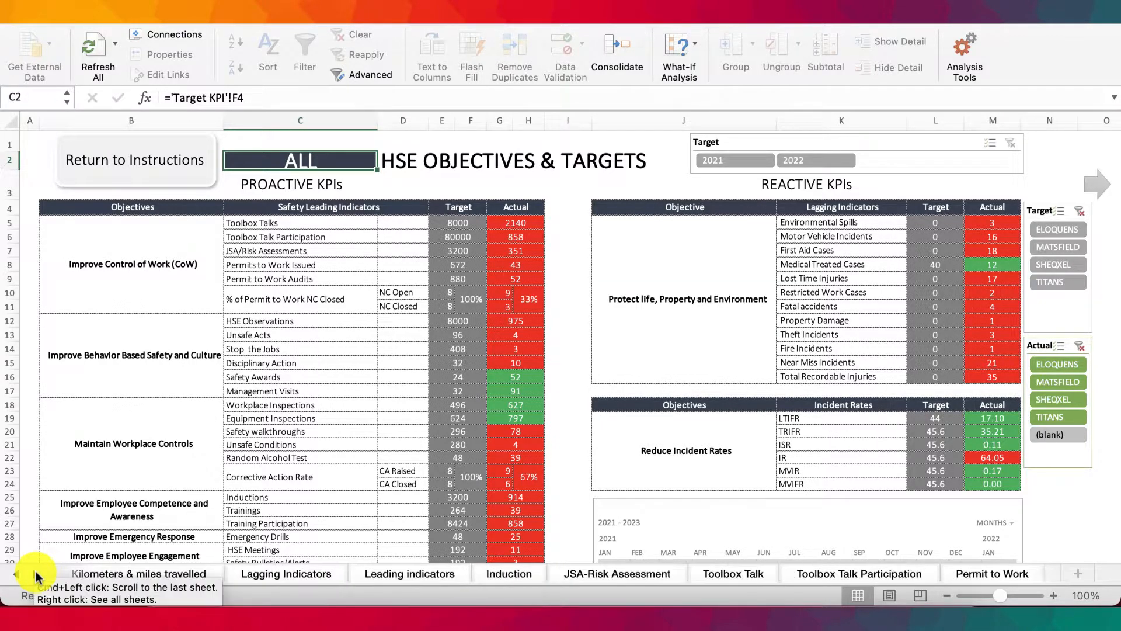
click(498, 574)
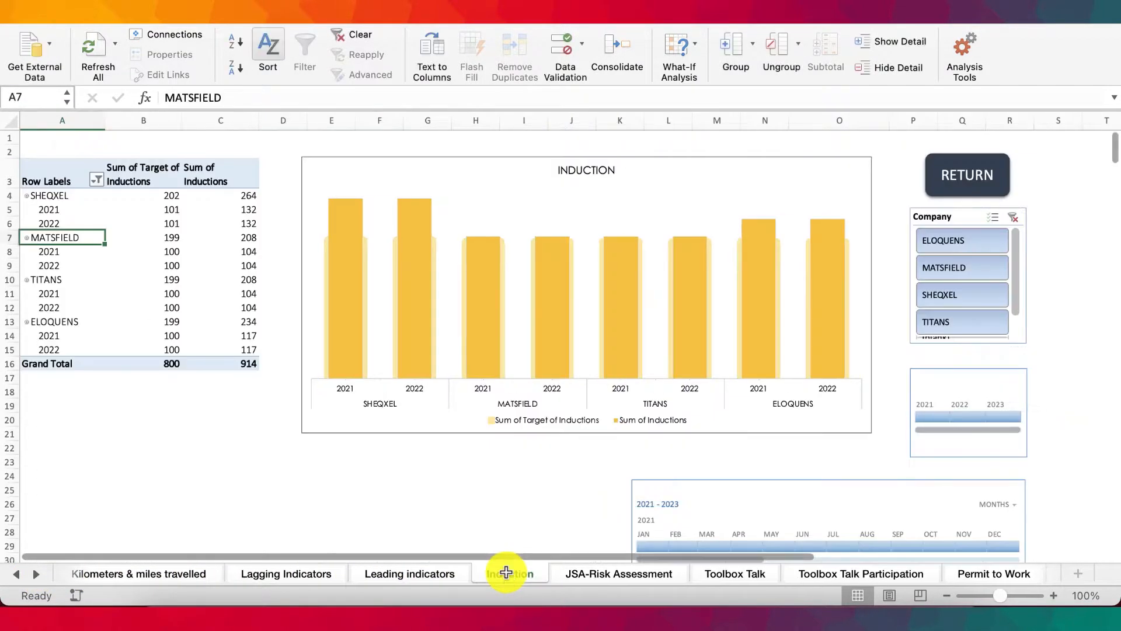
click(142, 475)
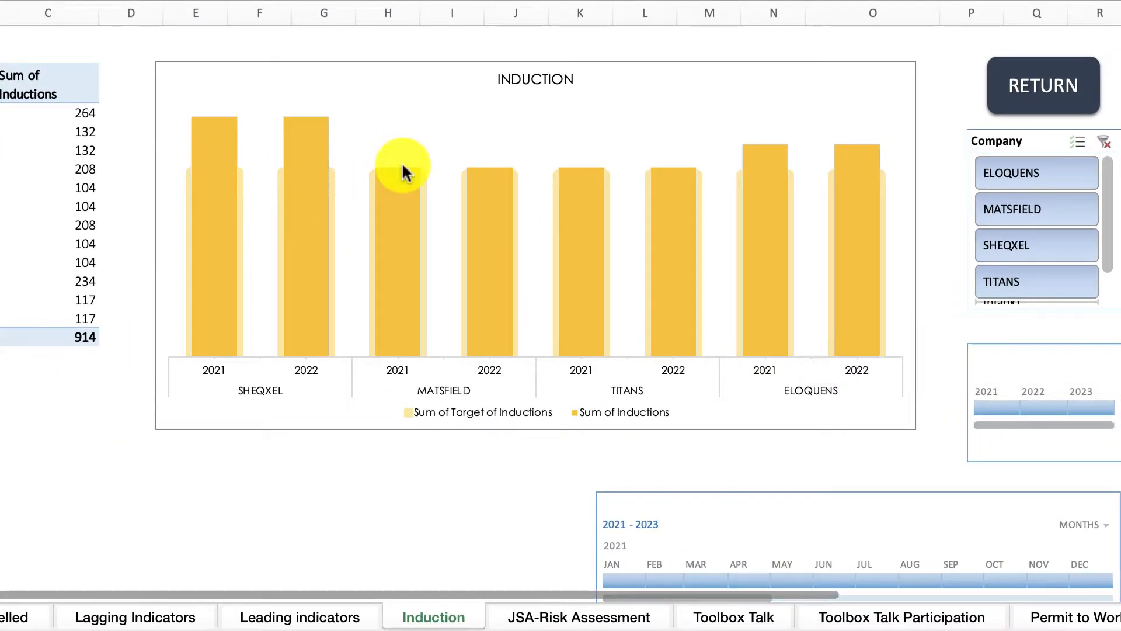
mouse_move(409, 393)
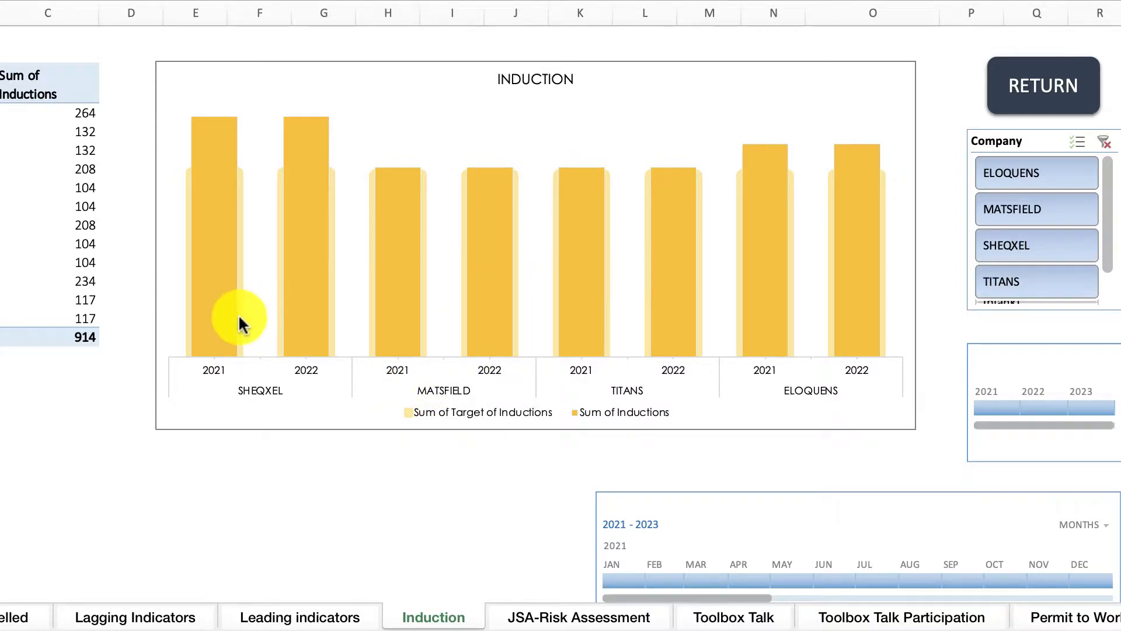
Filter the Induction report to ELOQUENS, switch to MATSFIELD, and reselect all companies in the Company slicer
click(1063, 170)
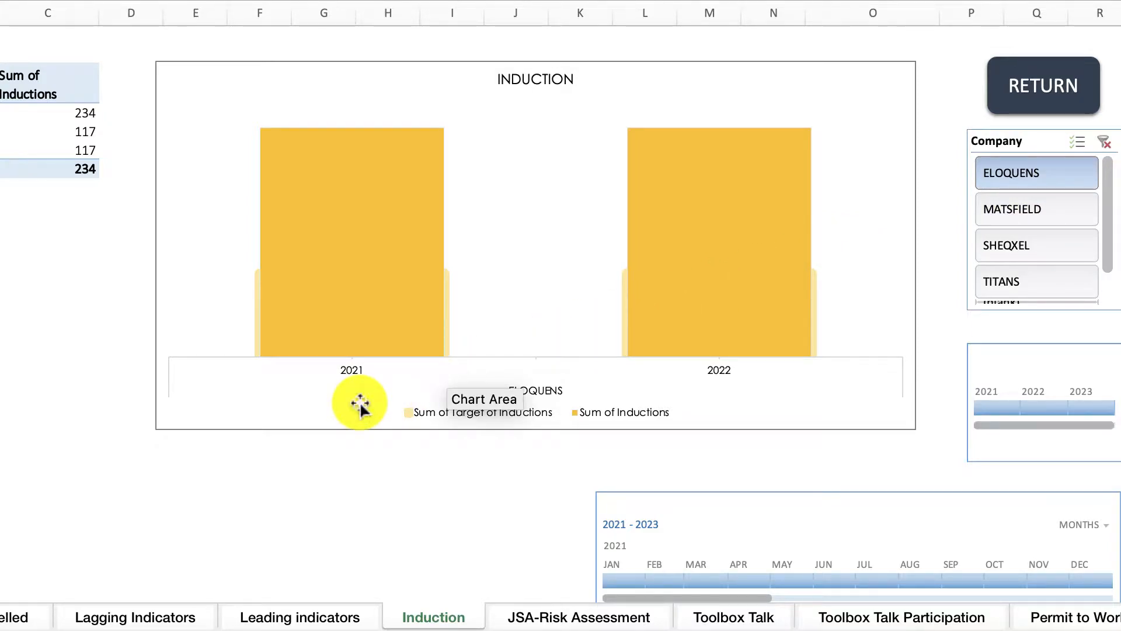
click(1036, 209)
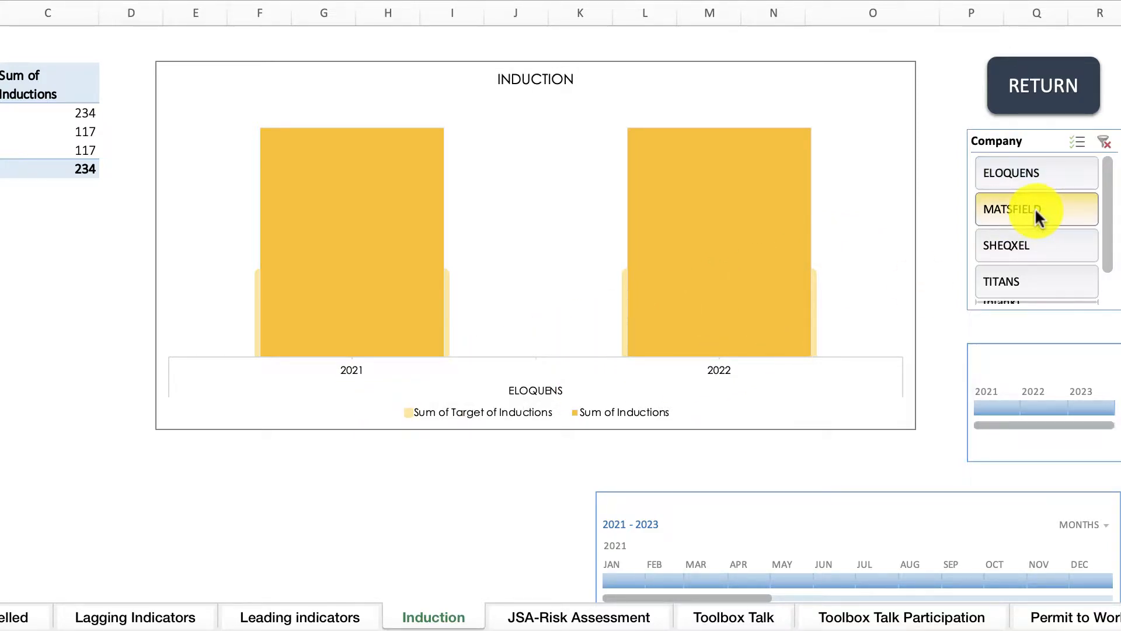
click(1020, 233)
drag(1026, 205, 1018, 296)
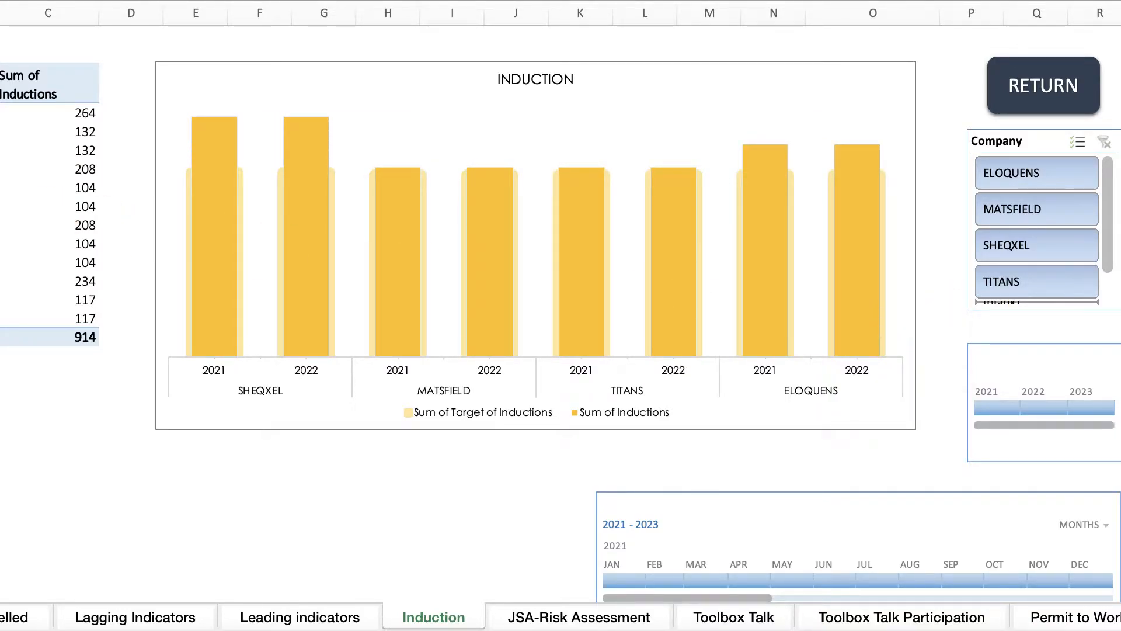
Regroup the Induction pivot table's dates by months only and review the monthly rows for each company
right_click(3, 169)
click(23, 415)
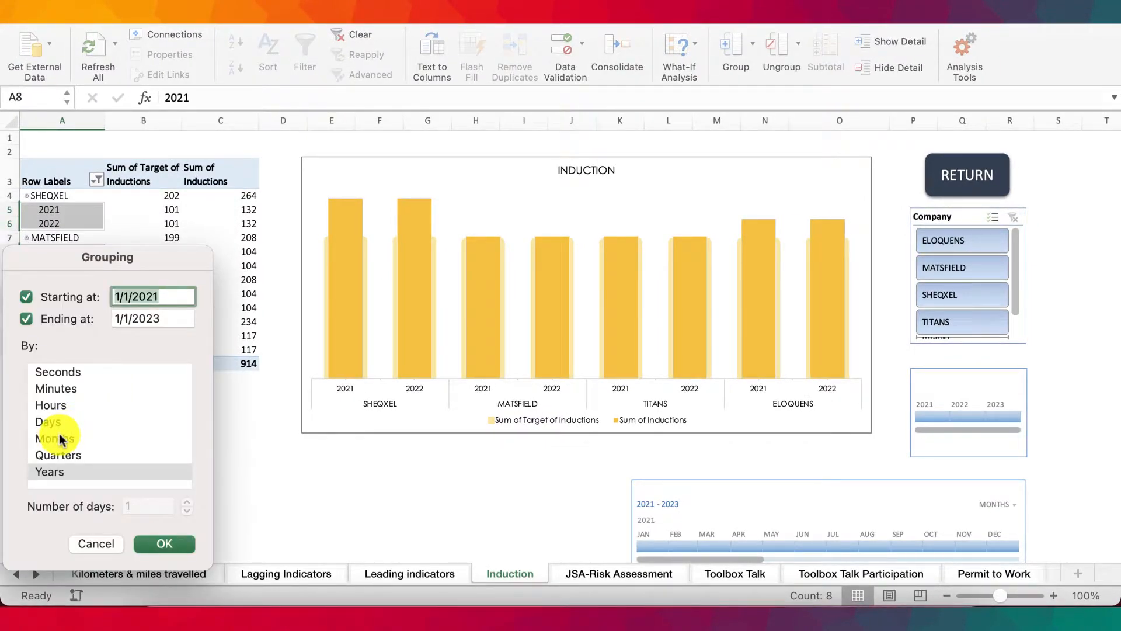
click(60, 438)
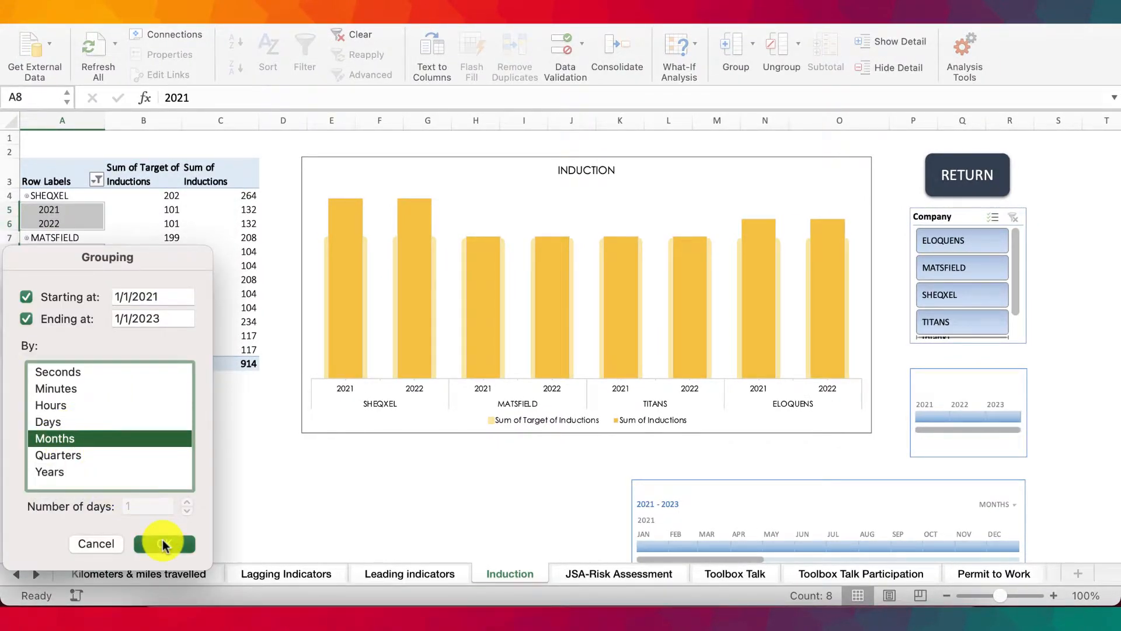
click(164, 544)
click(275, 461)
scroll(134, 413, down, 5)
scroll(134, 413, down, 9)
scroll(134, 413, up, 14)
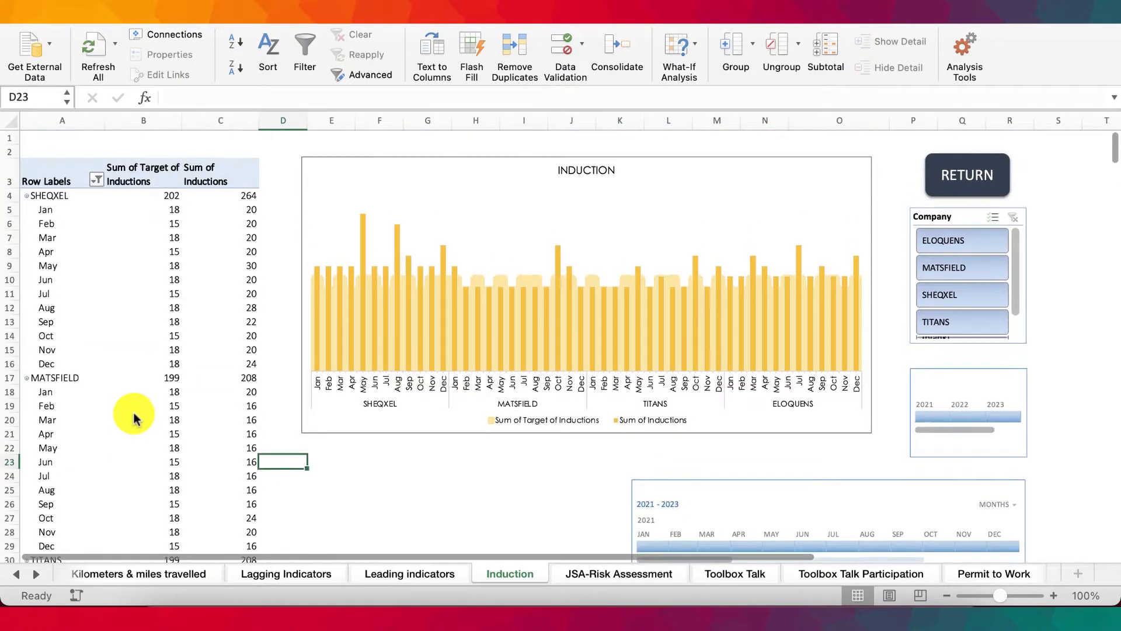
Filter the Induction report's year timeline to 2021, extend it through 2023, and restrict it to 2021 again
click(933, 415)
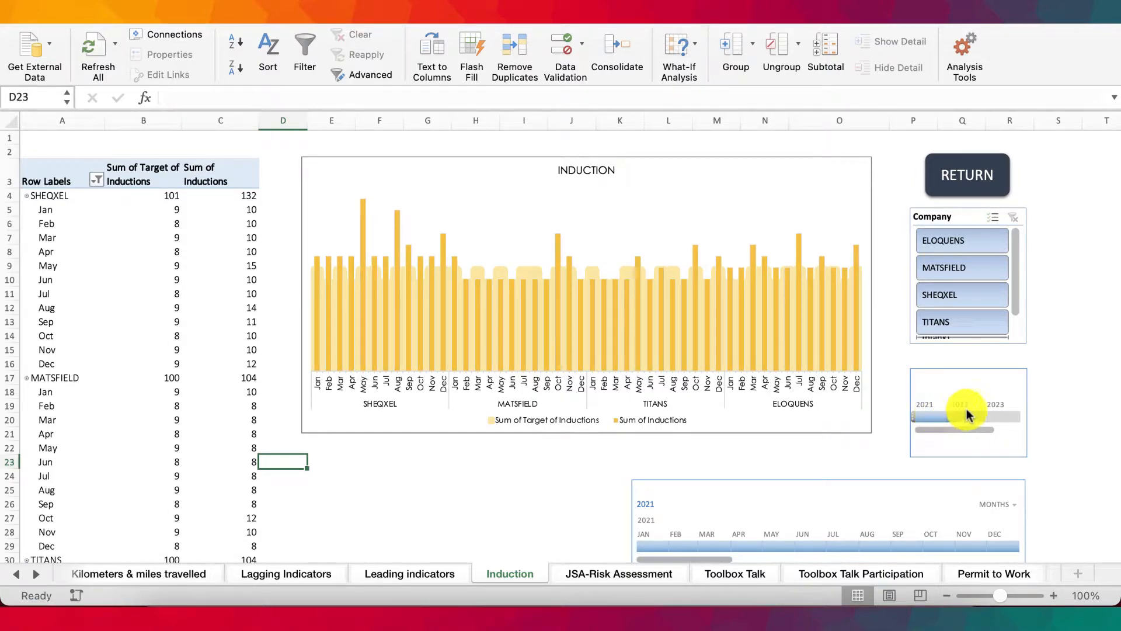
drag(924, 415, 1010, 416)
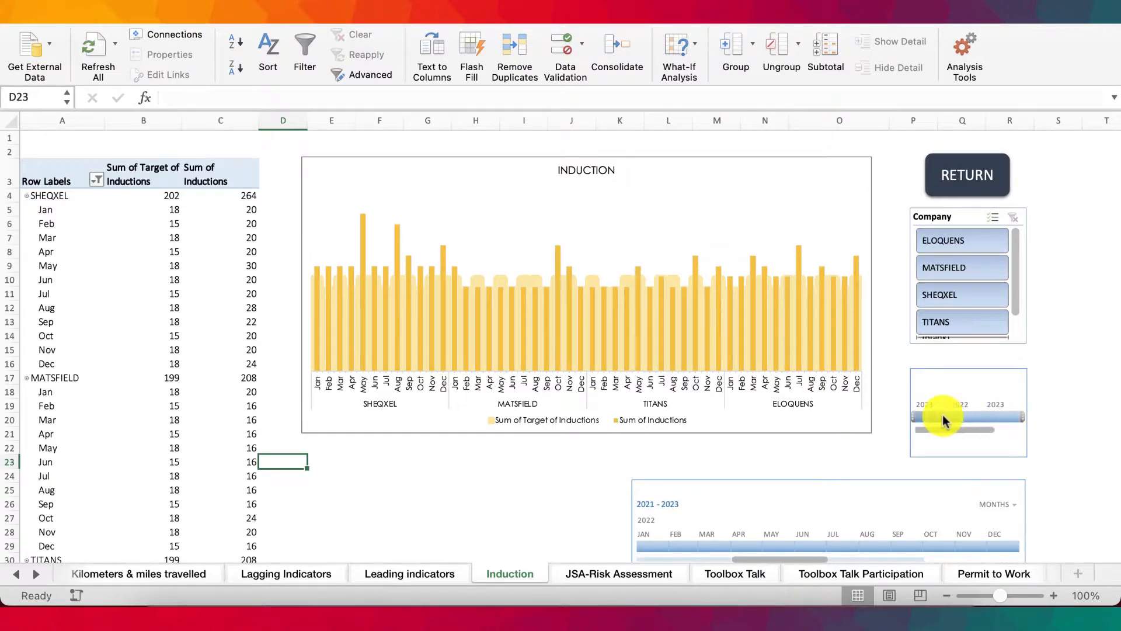
click(918, 417)
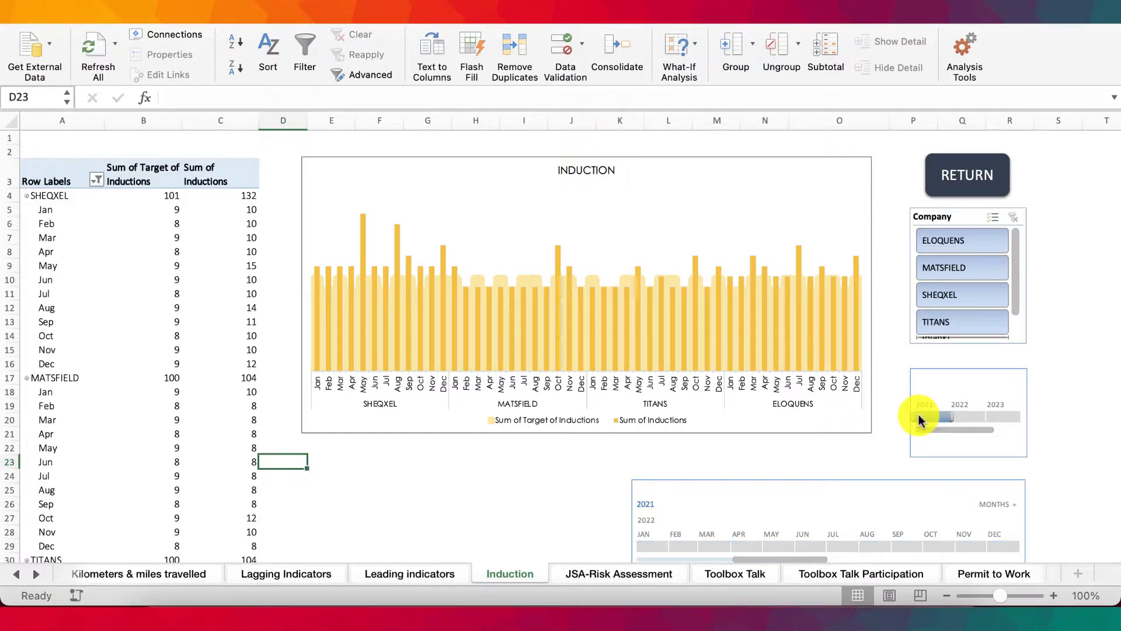
Regroup the Induction pivot table's dates by years only
click(63, 297)
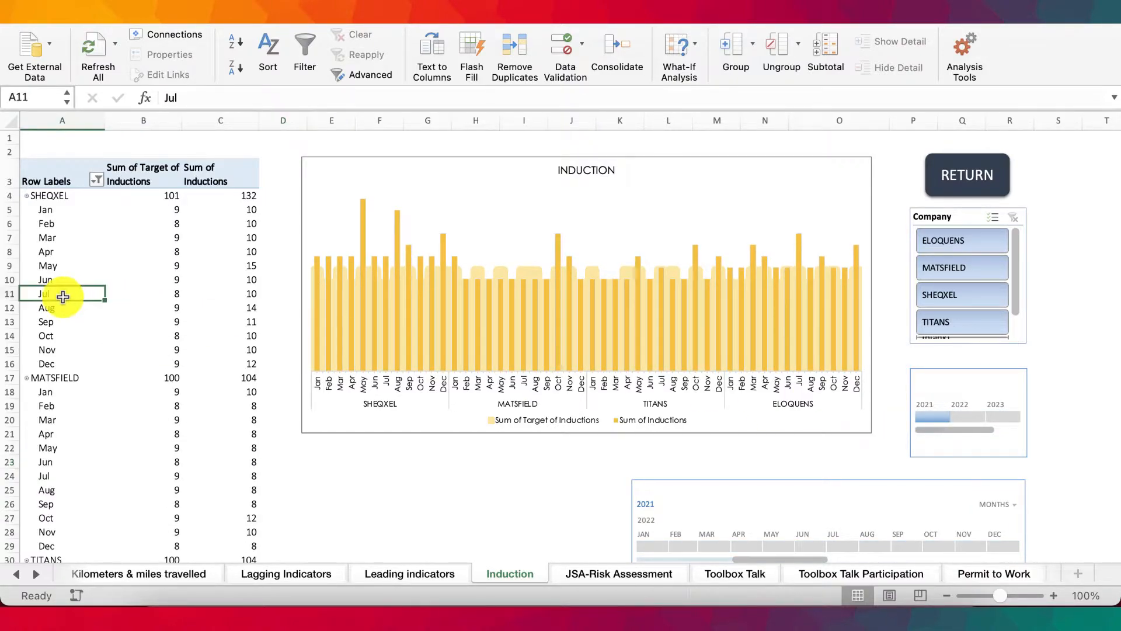
right_click(63, 297)
click(114, 404)
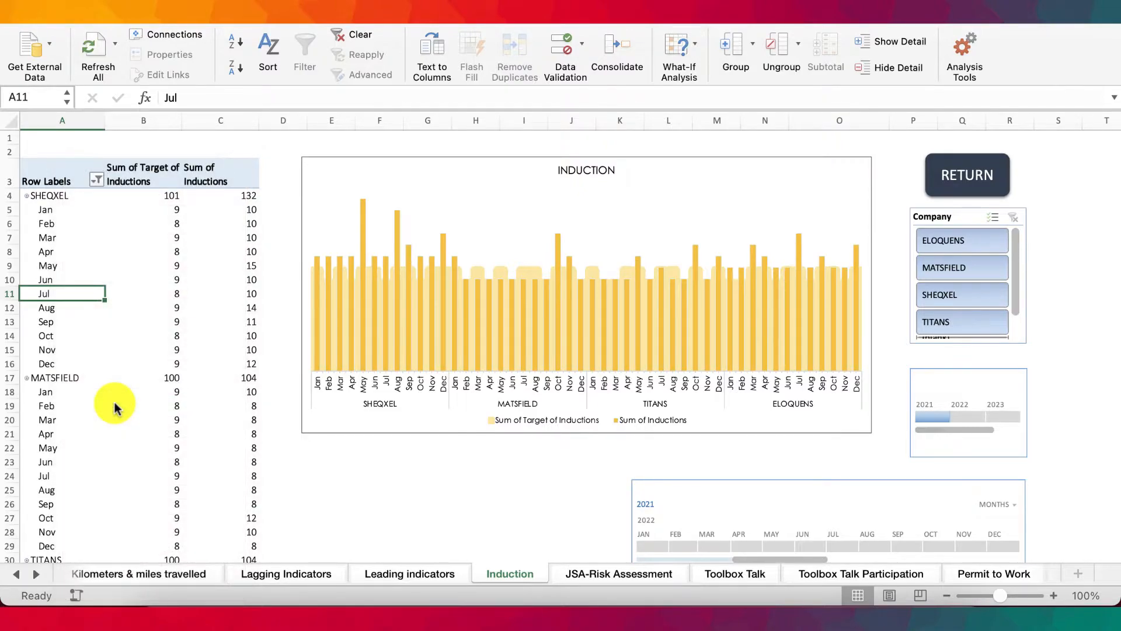
click(62, 462)
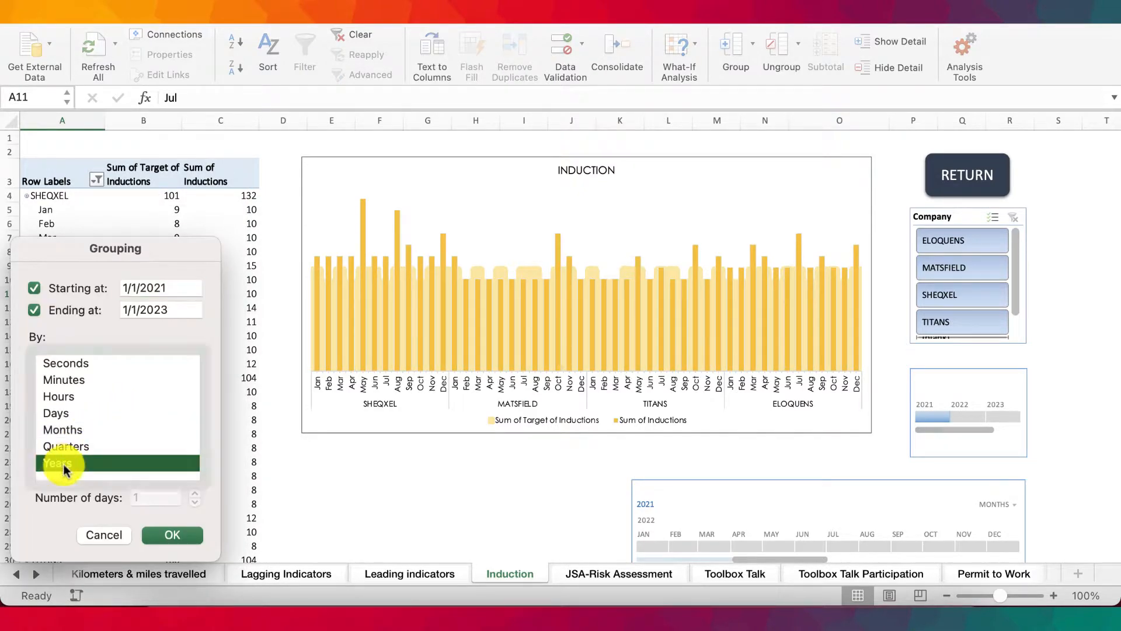
click(172, 536)
click(172, 539)
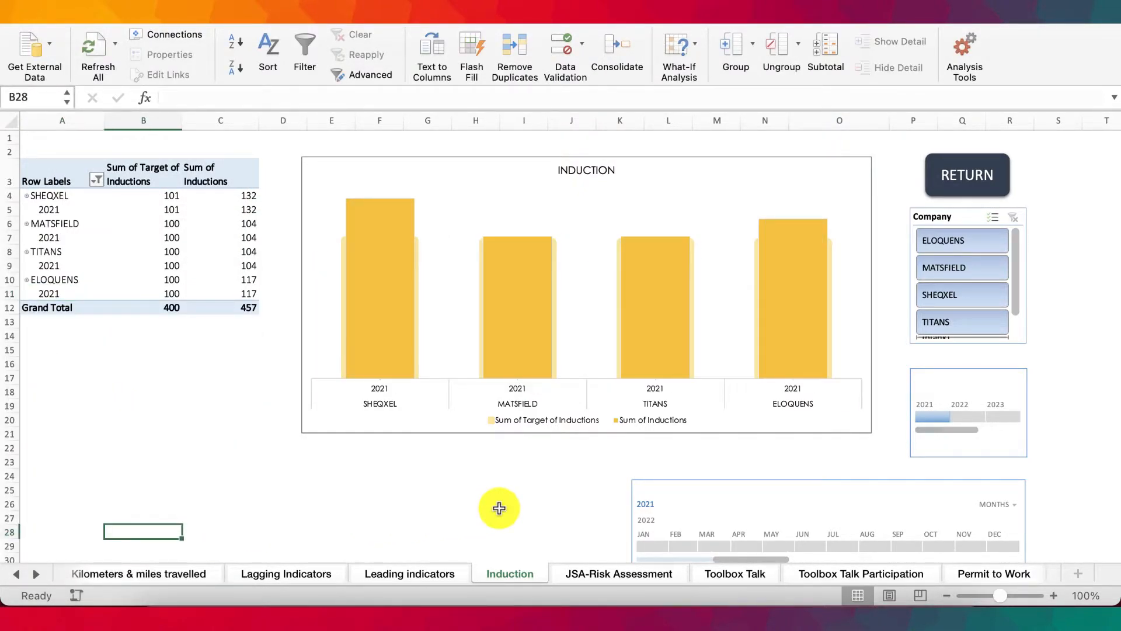
Switch the Induction year timeline between 2022, 2021 and 2023, and finish with the 2021–2022 range selected
click(967, 412)
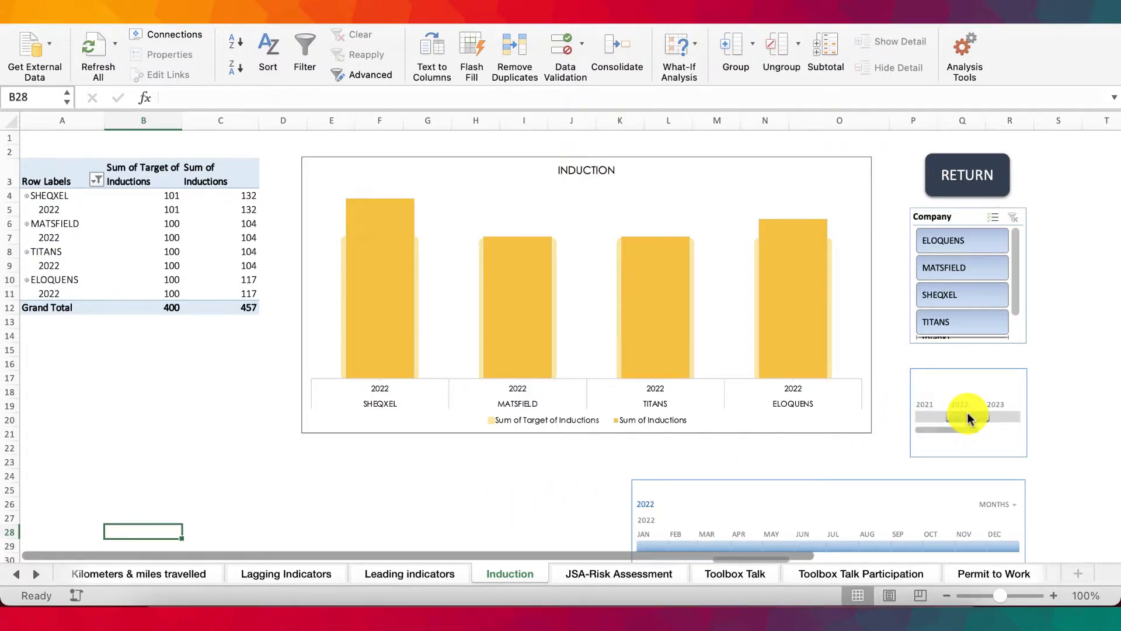
drag(968, 412, 934, 414)
click(934, 415)
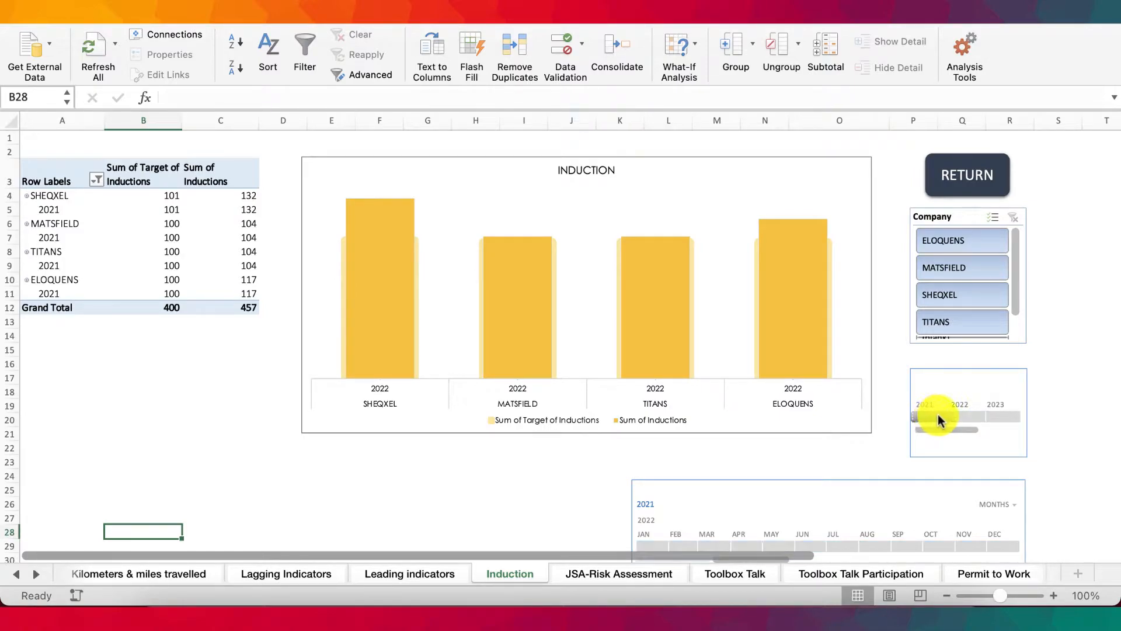
click(1003, 417)
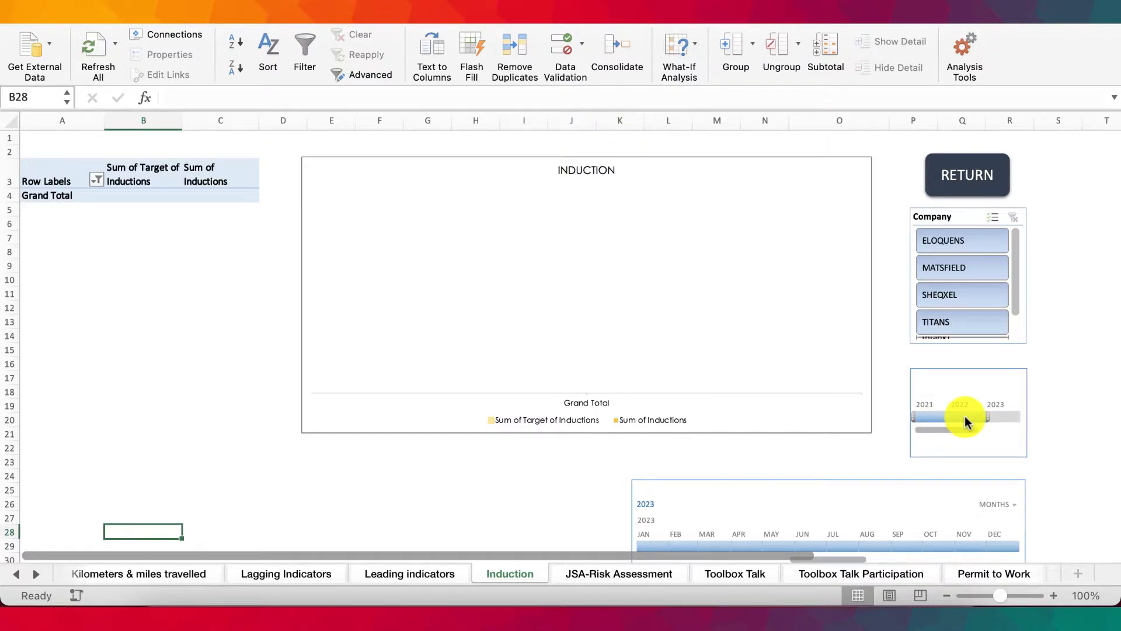
drag(965, 416, 965, 415)
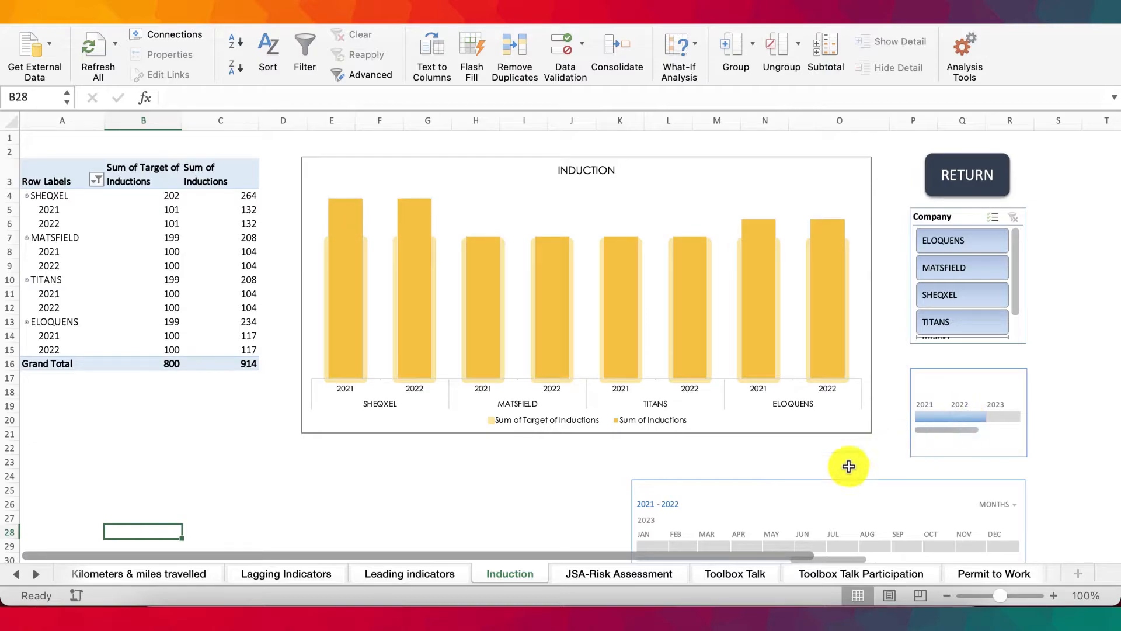
Review the yearly charts on the JSA-Risk Assessment, Toolbox Talk and Toolbox Talk Participation sheets
click(602, 575)
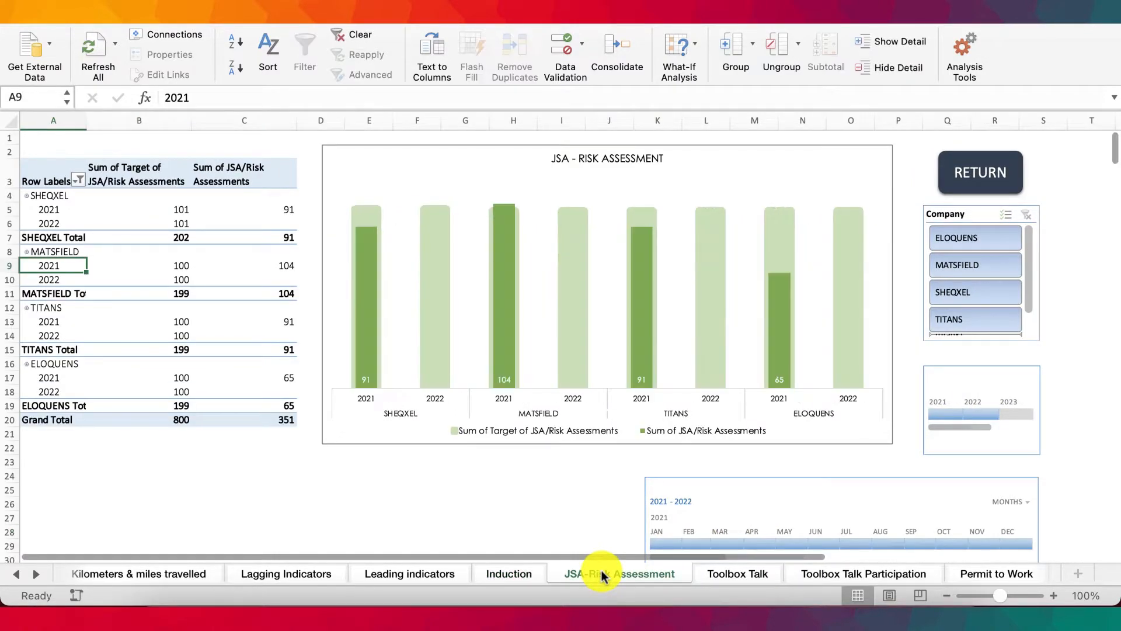
click(721, 577)
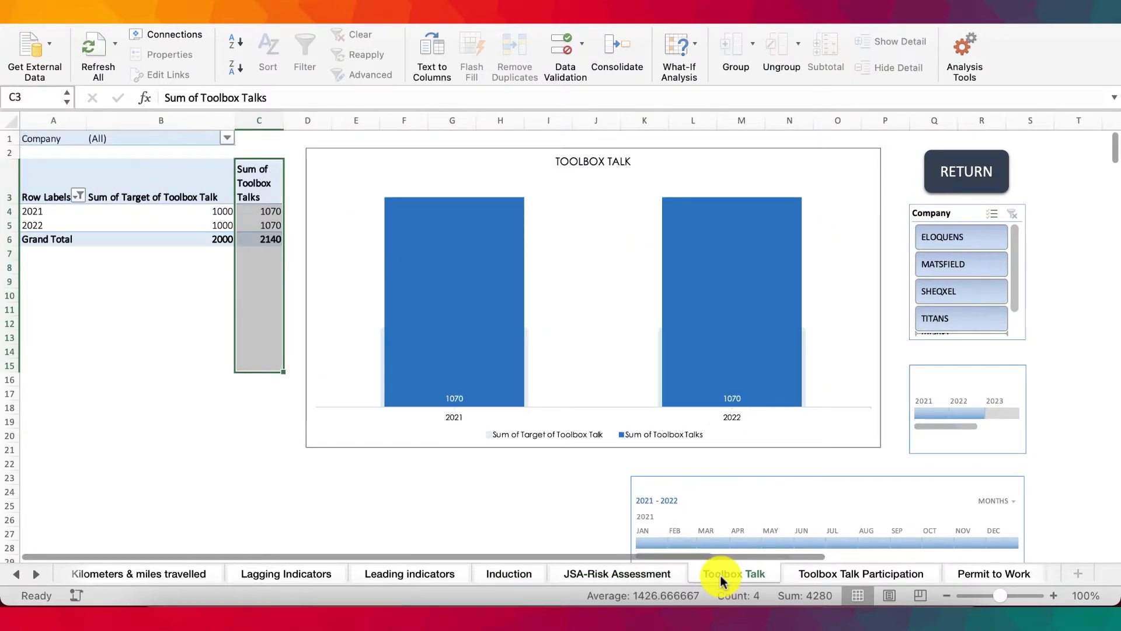
click(813, 573)
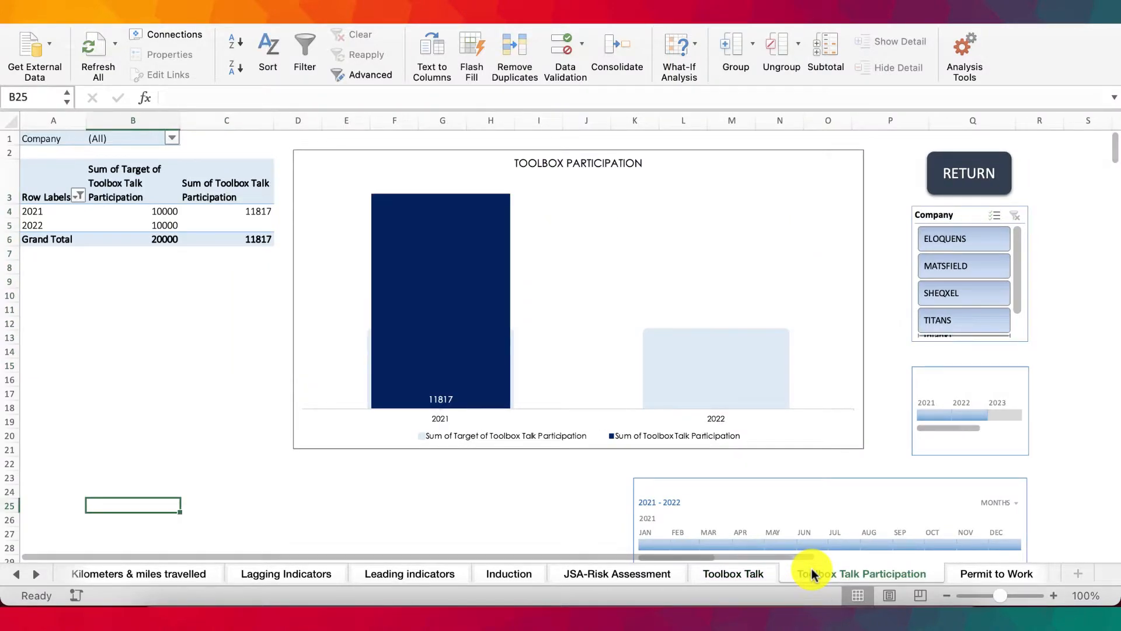
Return to the Actual Source Data sheet and look through its unfilled rows
click(17, 574)
click(16, 574)
click(16, 574)
click(19, 574)
click(19, 573)
click(20, 573)
click(18, 572)
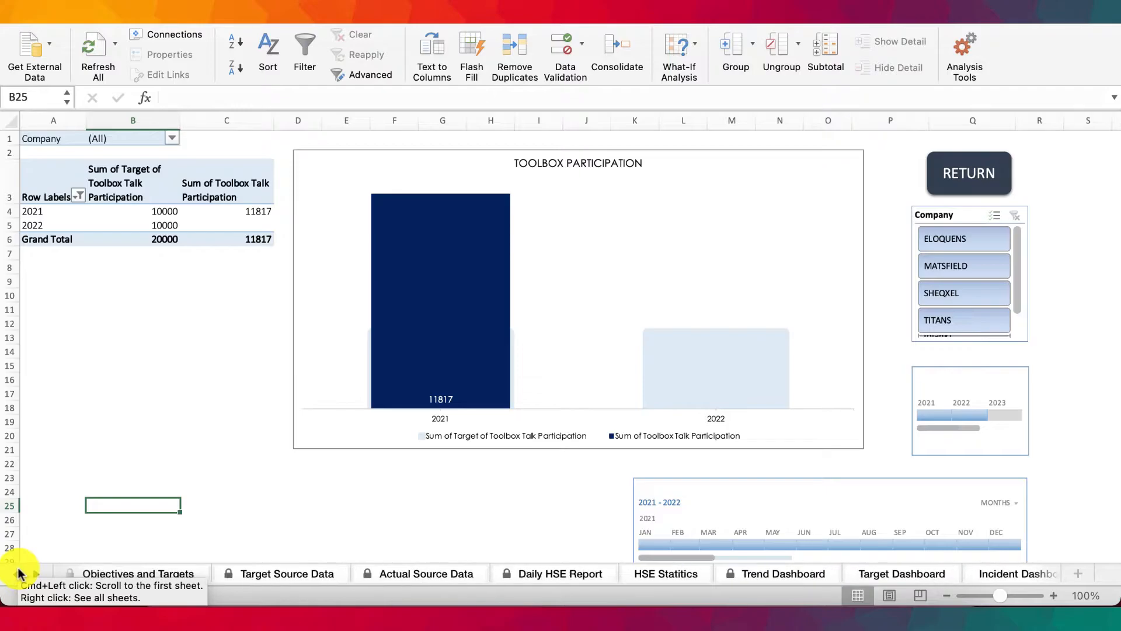
click(428, 574)
scroll(440, 465, down, 20)
scroll(440, 466, down, 20)
scroll(439, 465, up, 20)
scroll(440, 466, up, 11)
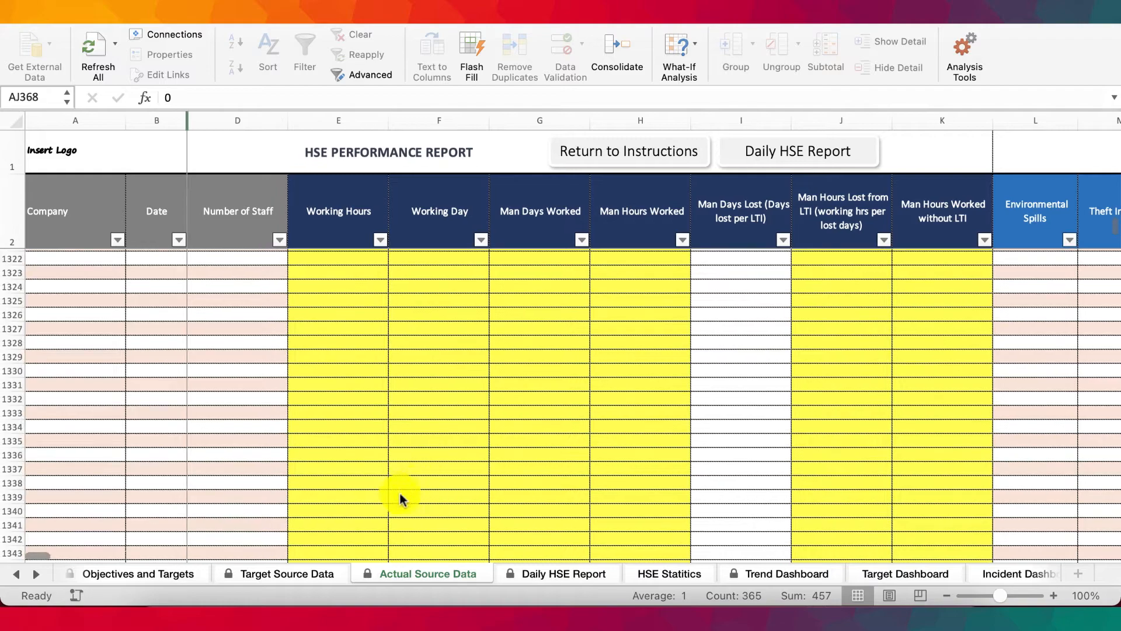
Highlight Year cells B5:B14 on the Target Source Data sheet and browse the empty Actual Source Data rows again
click(290, 574)
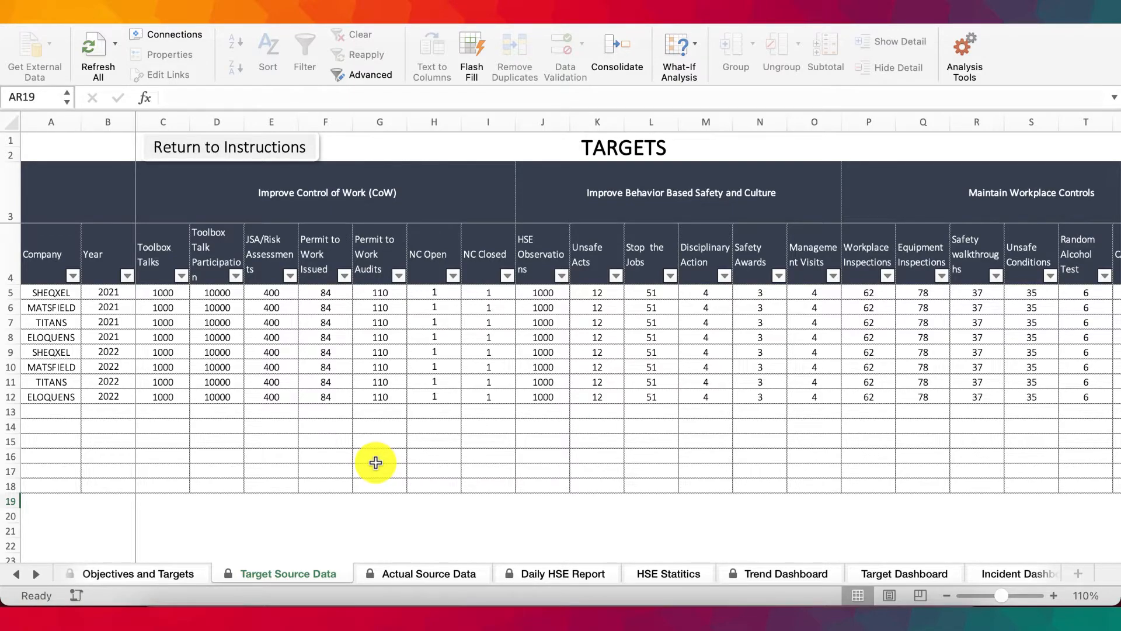
drag(109, 292, 103, 428)
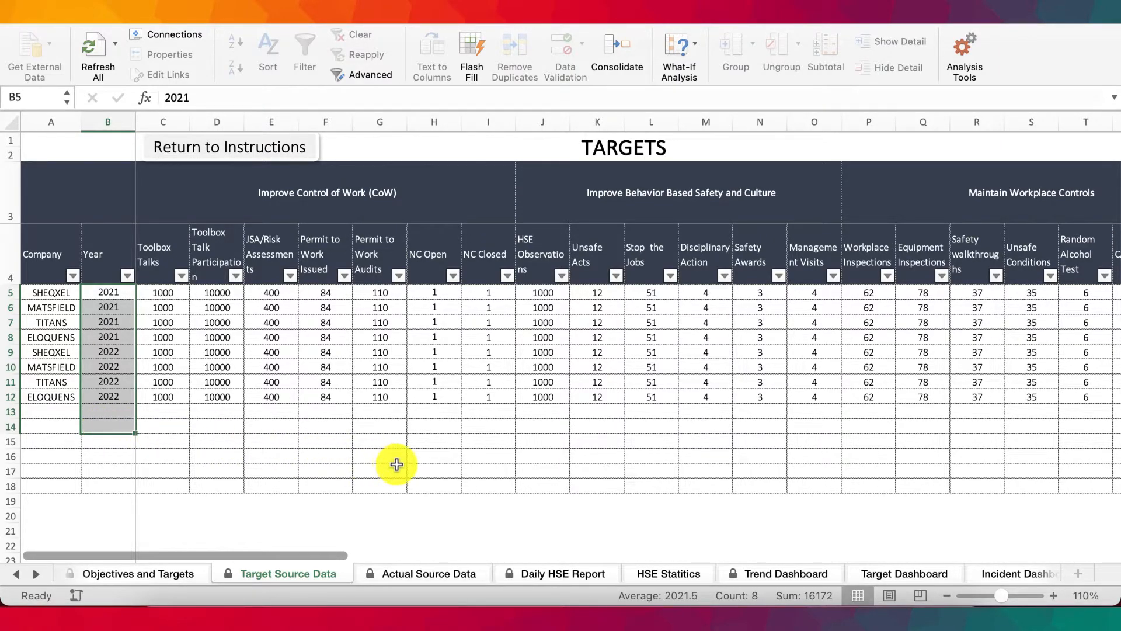
click(431, 573)
scroll(439, 492, up, 5)
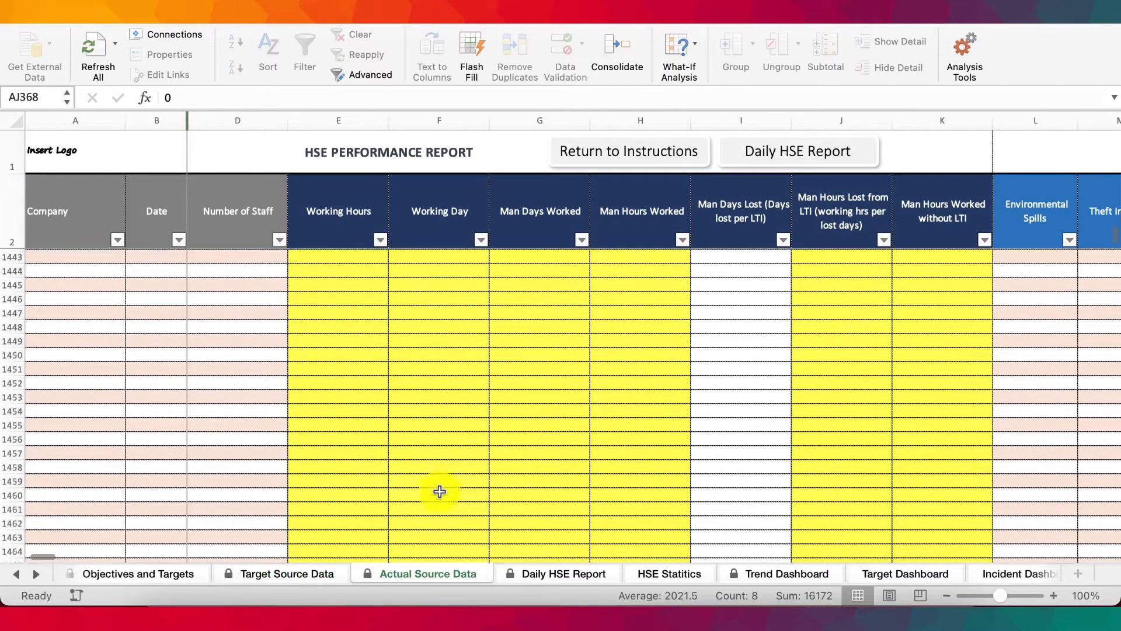
scroll(439, 492, down, 15)
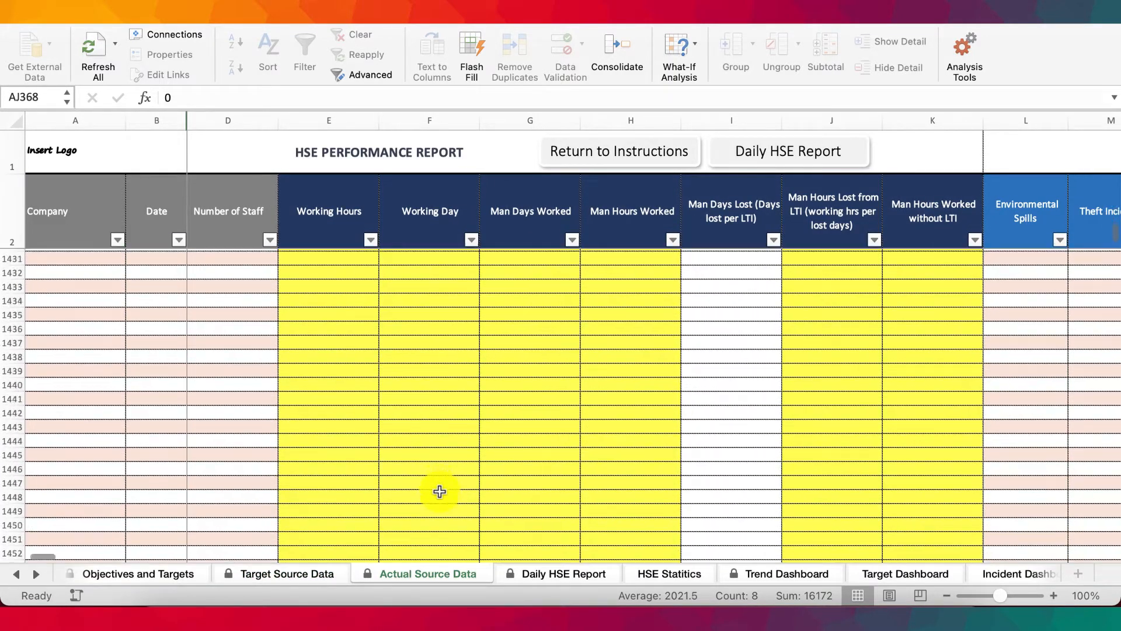
scroll(439, 491, up, 20)
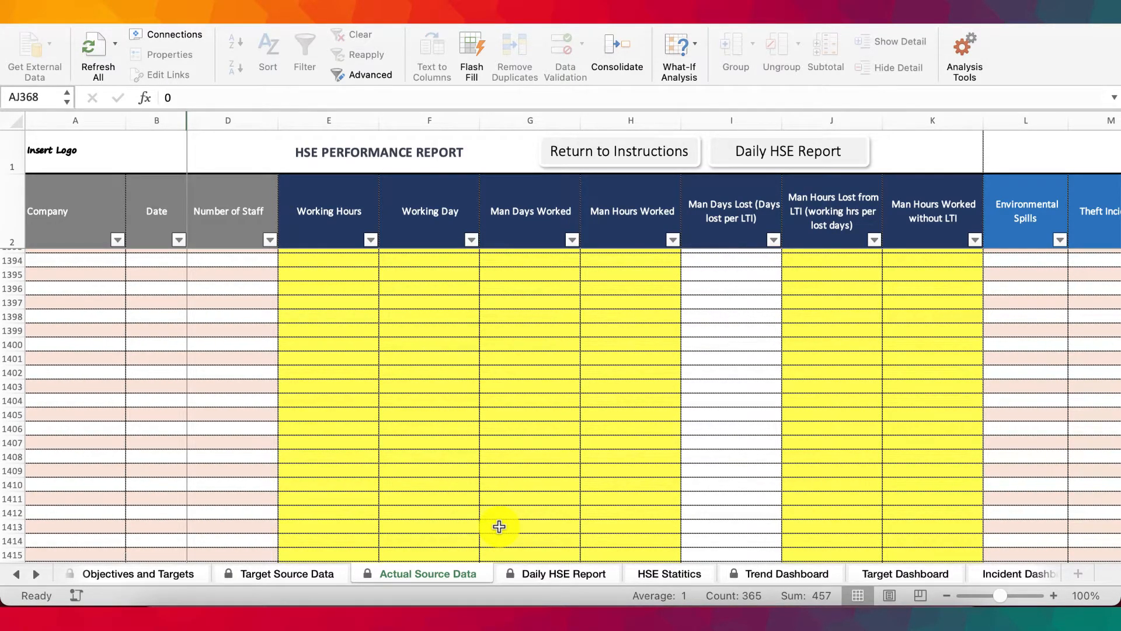
Go back past Target Source Data to the Objectives and Targets sheet and bring the Approved List sheet within reach
click(258, 580)
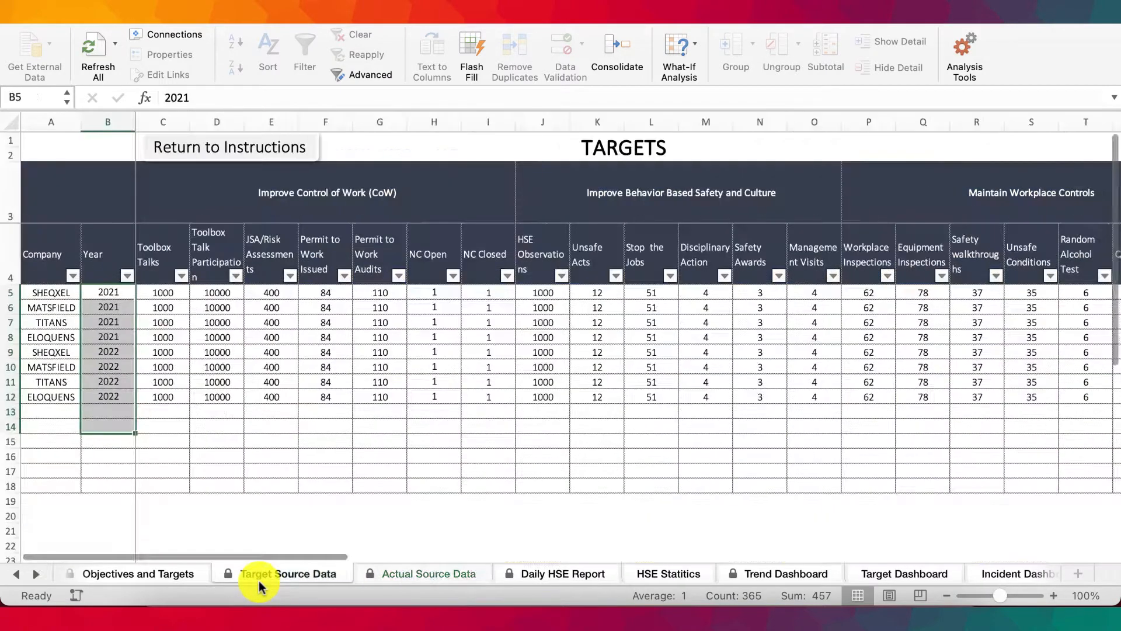
click(93, 572)
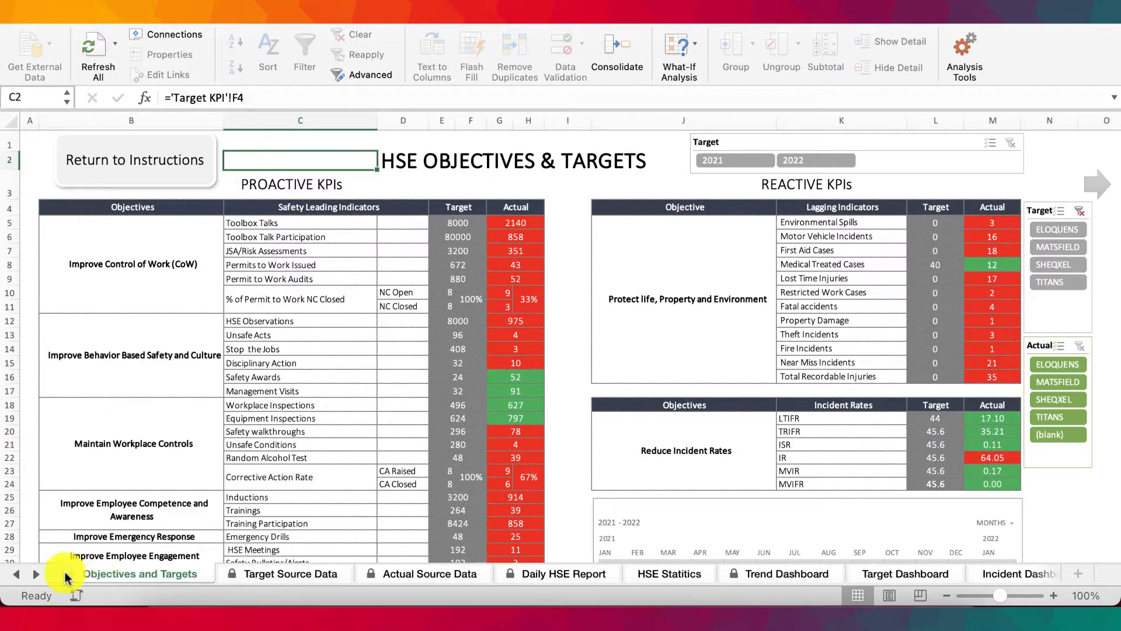
click(15, 575)
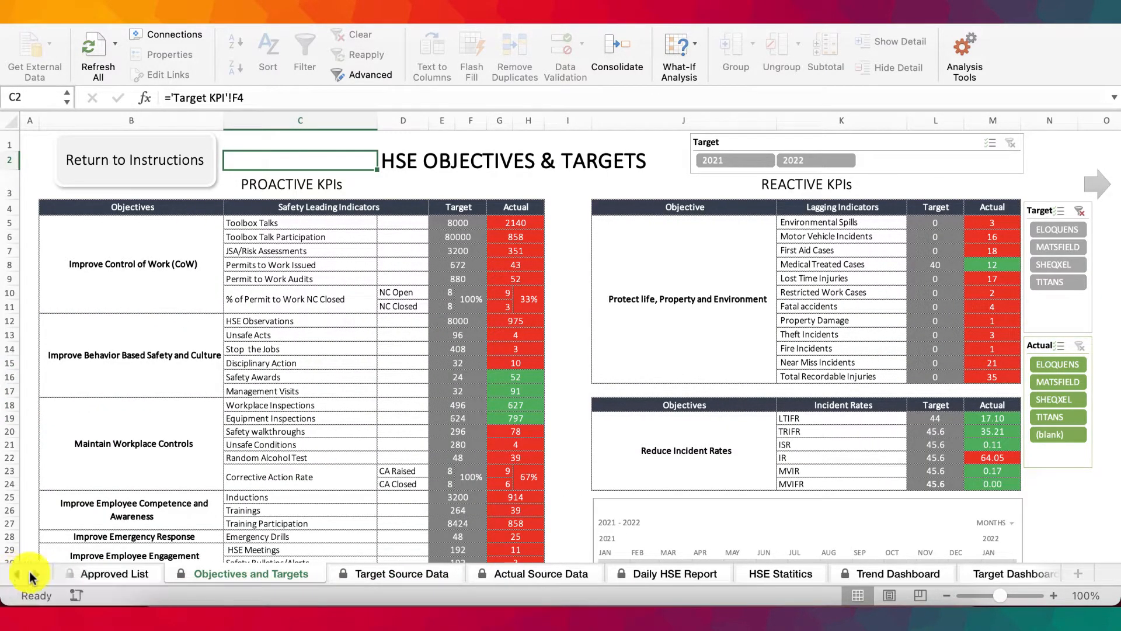
Filter the targets and actuals on the Objectives and Targets sheet to ELOQUENS, briefly switching the target company to MATSFIELD
scroll(730, 336, down, 4)
scroll(729, 337, up, 4)
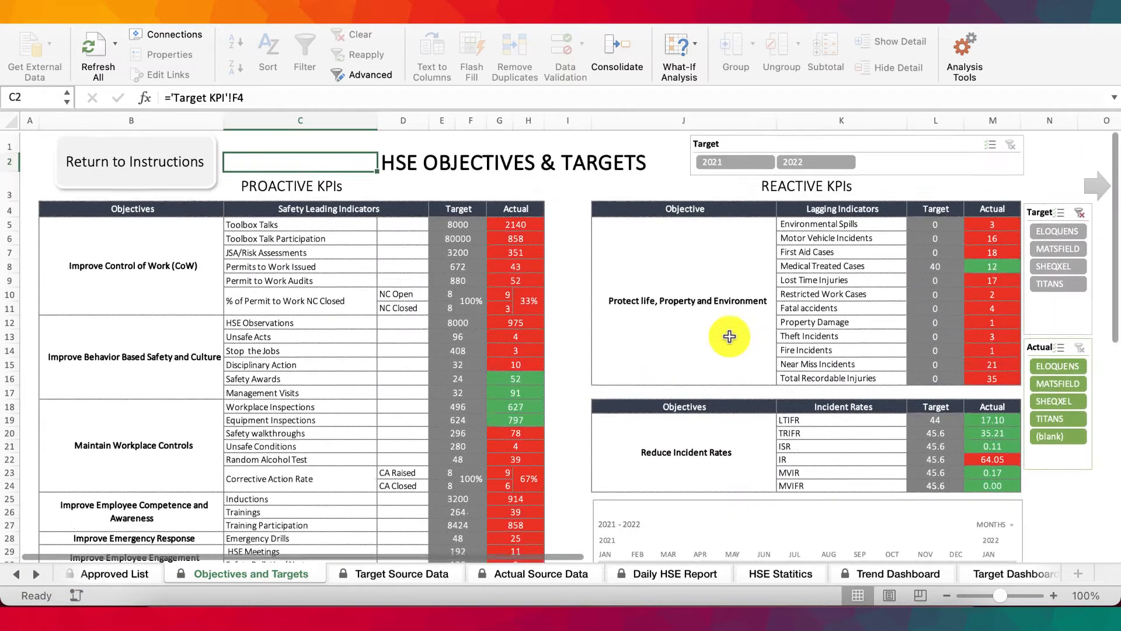
click(1049, 233)
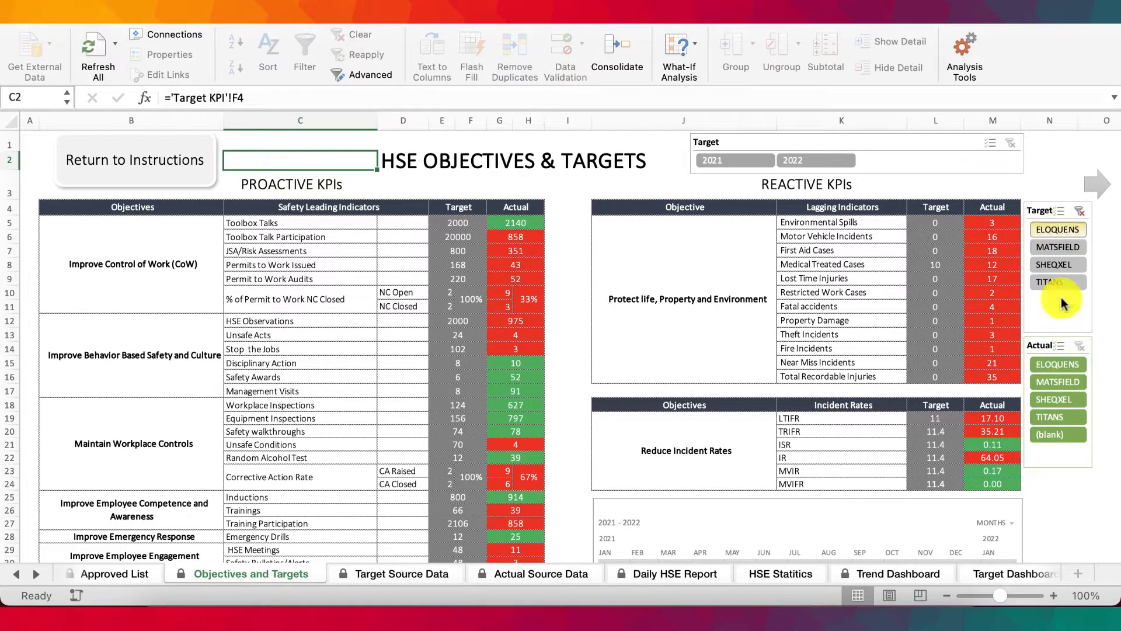
click(1068, 366)
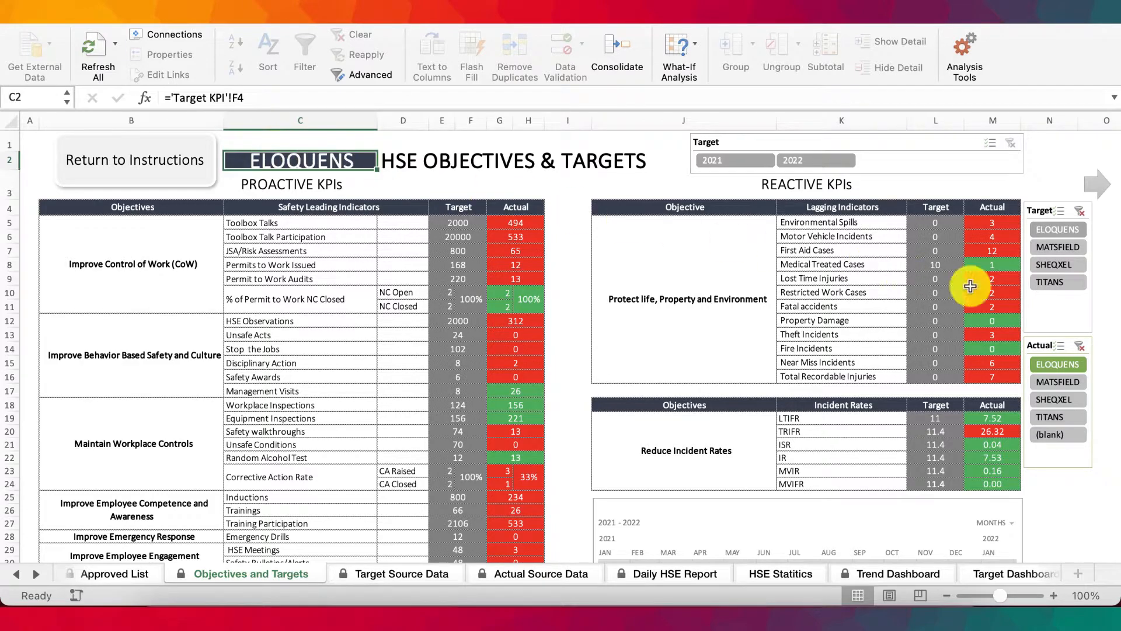
click(1058, 247)
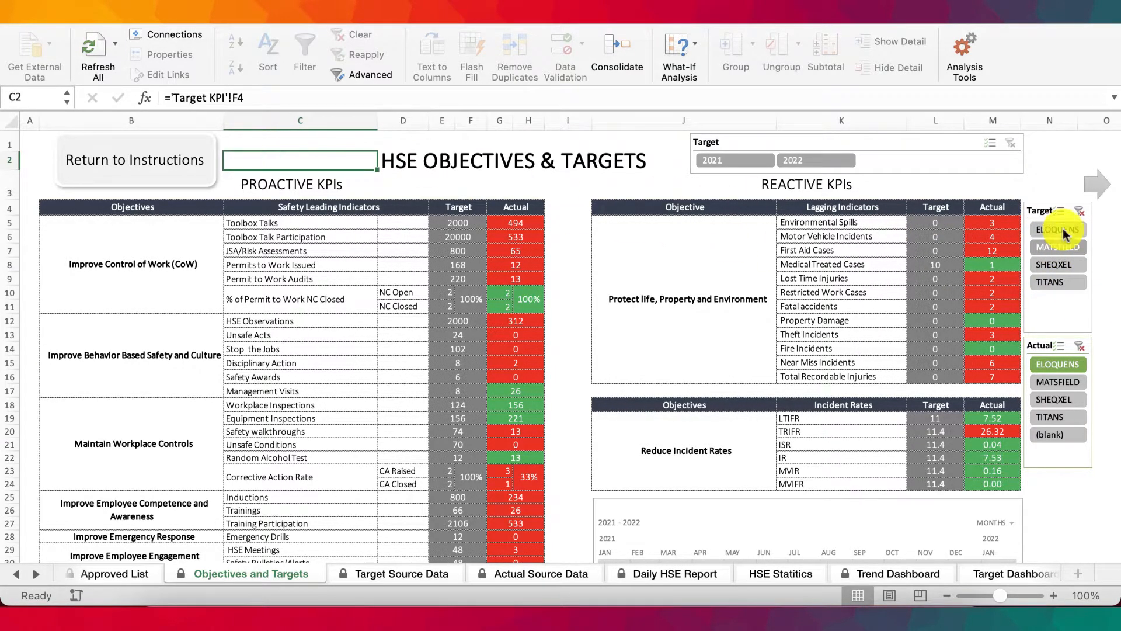
click(1060, 230)
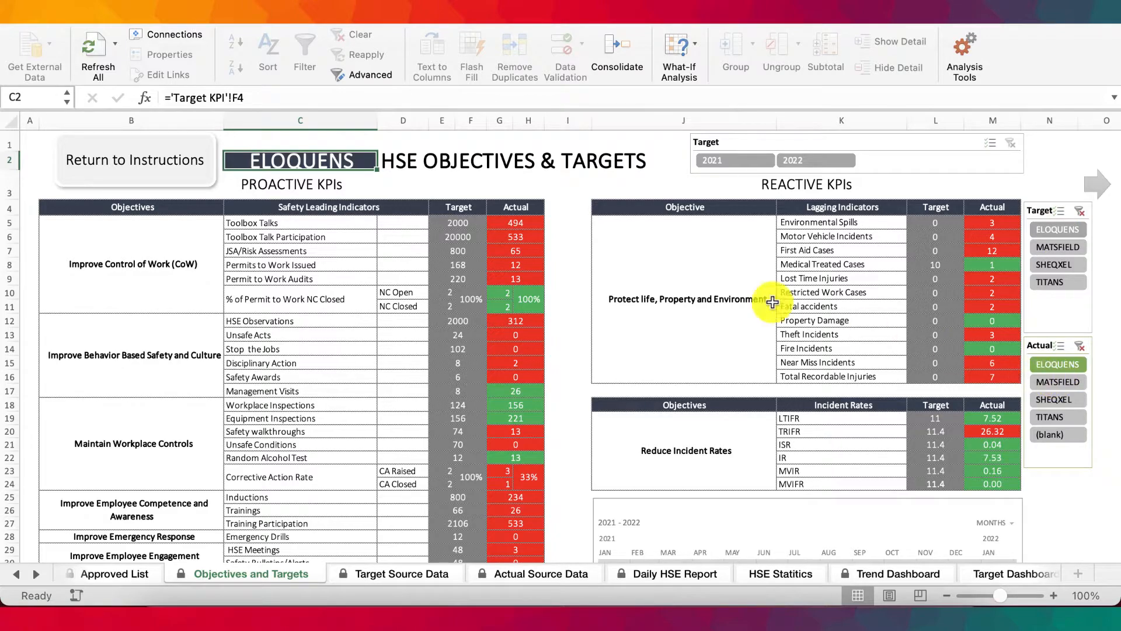
Switch both the target and actual company filters to MATSFIELD and then to SHEQXEL
click(1051, 251)
click(1056, 380)
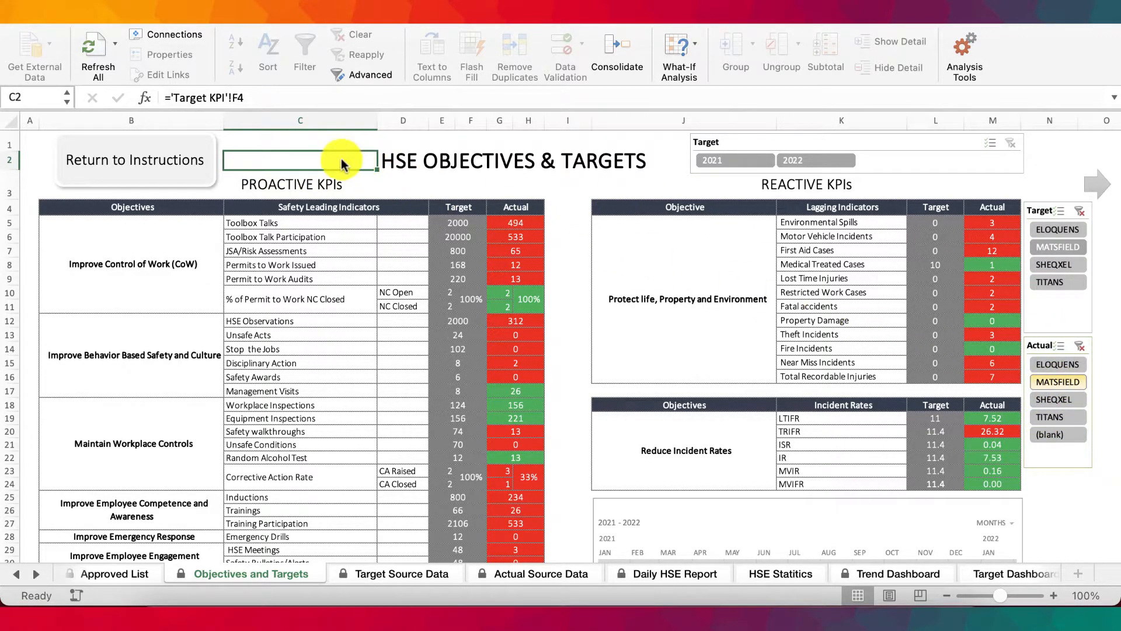
click(1057, 402)
click(1059, 265)
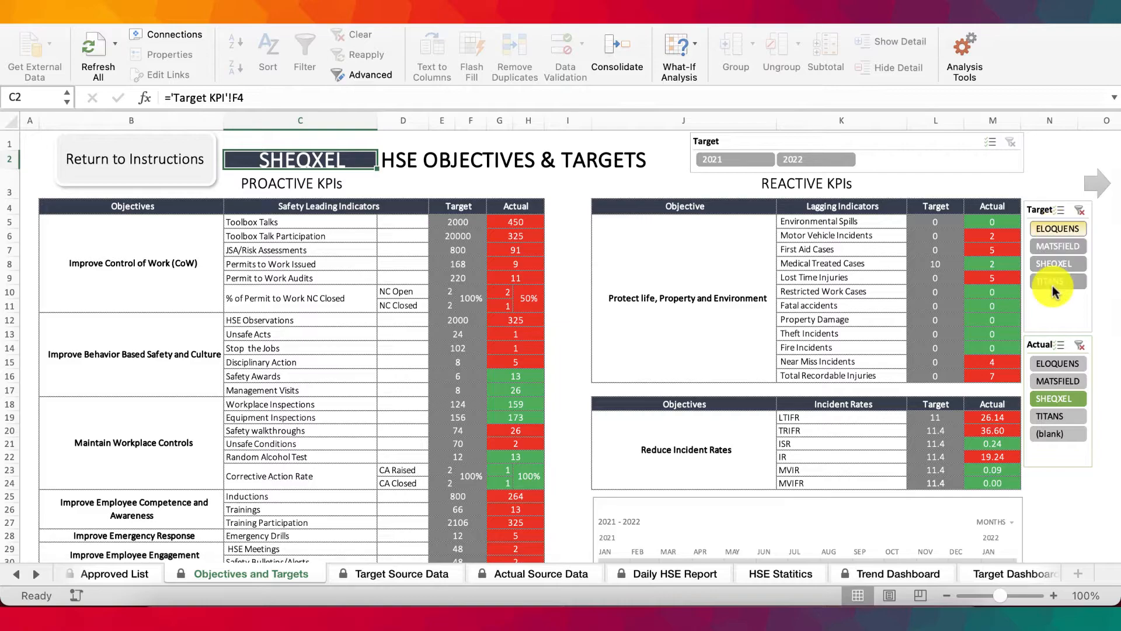
Select all four companies in both the target and actual filters, and limit the targets and actuals to 2021
drag(1051, 366, 1051, 417)
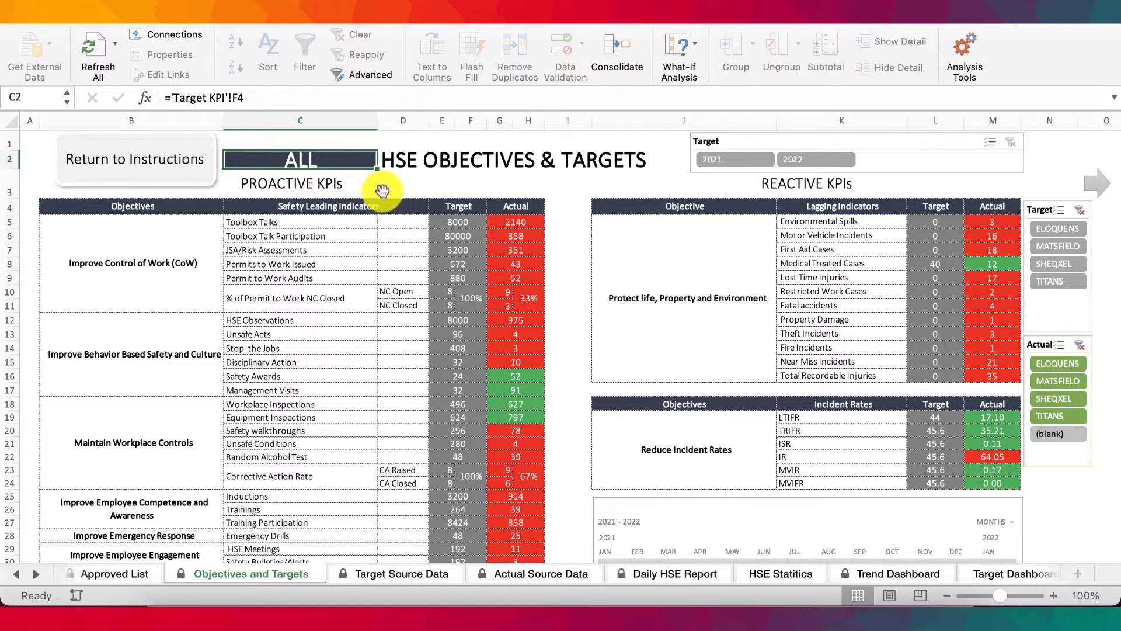
scroll(718, 328, down, 3)
scroll(719, 331, up, 3)
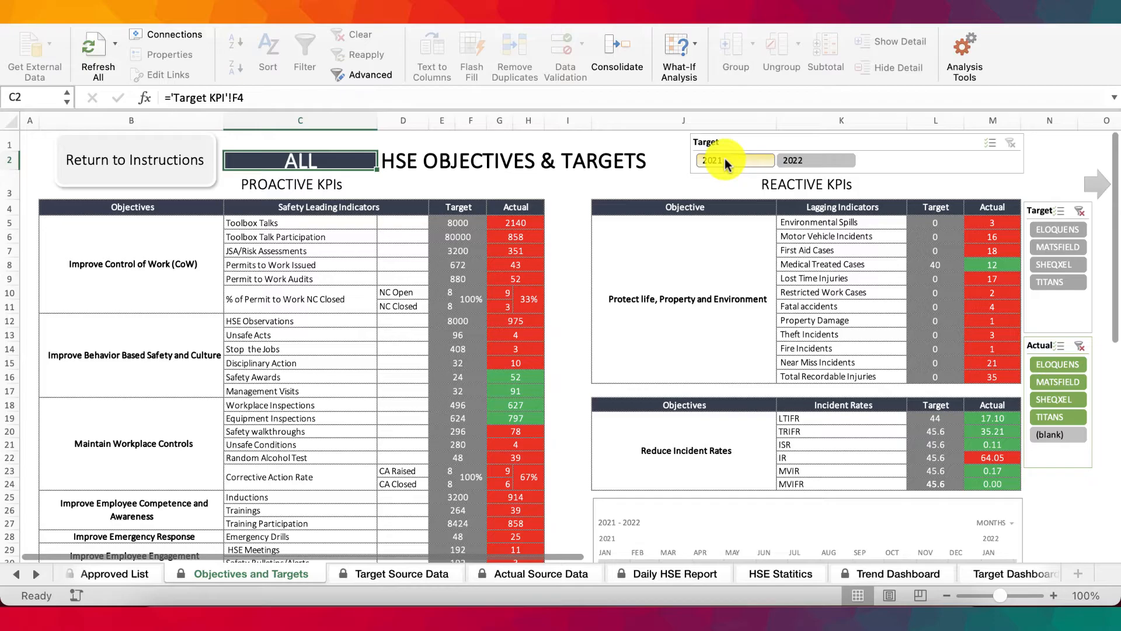
click(724, 159)
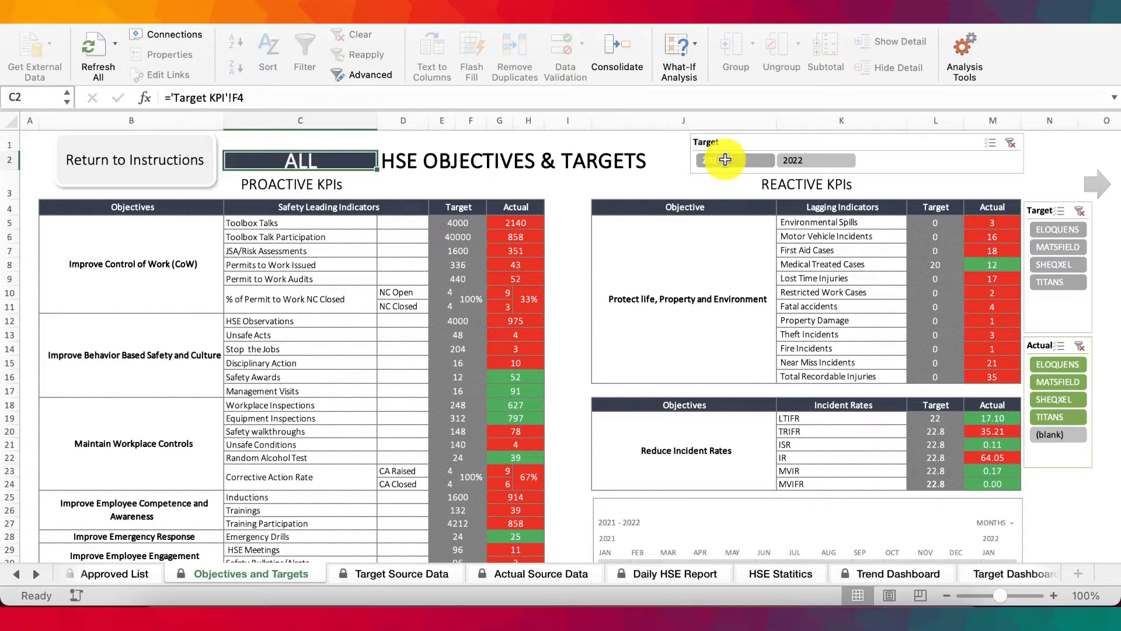
scroll(724, 159, down, 3)
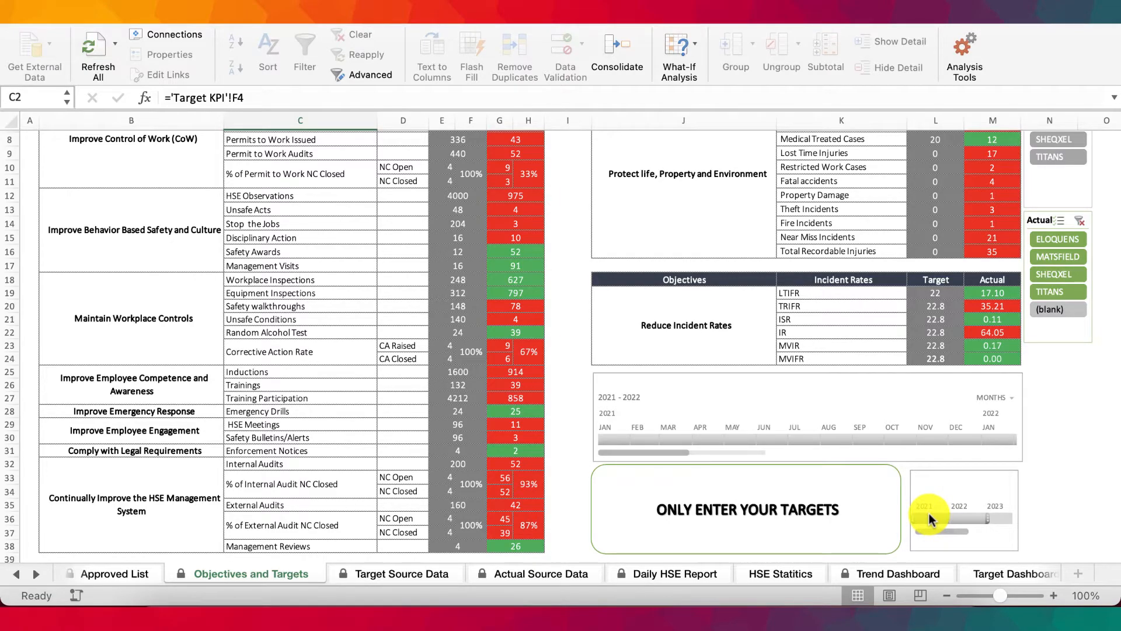
scroll(863, 370, up, 4)
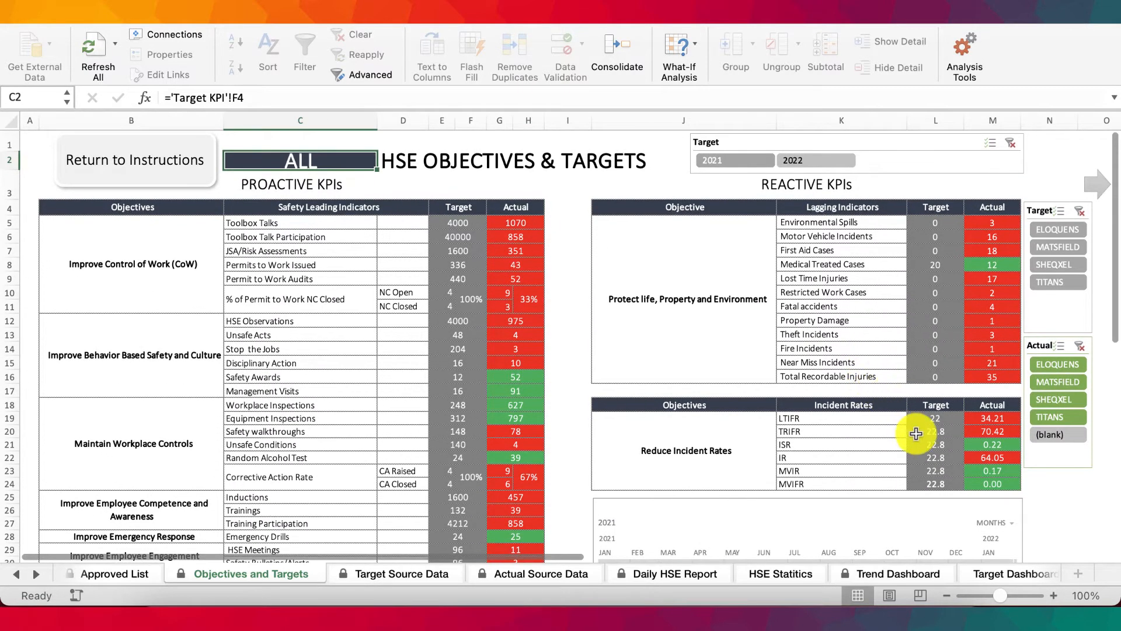
scroll(876, 432, down, 5)
scroll(916, 433, up, 1)
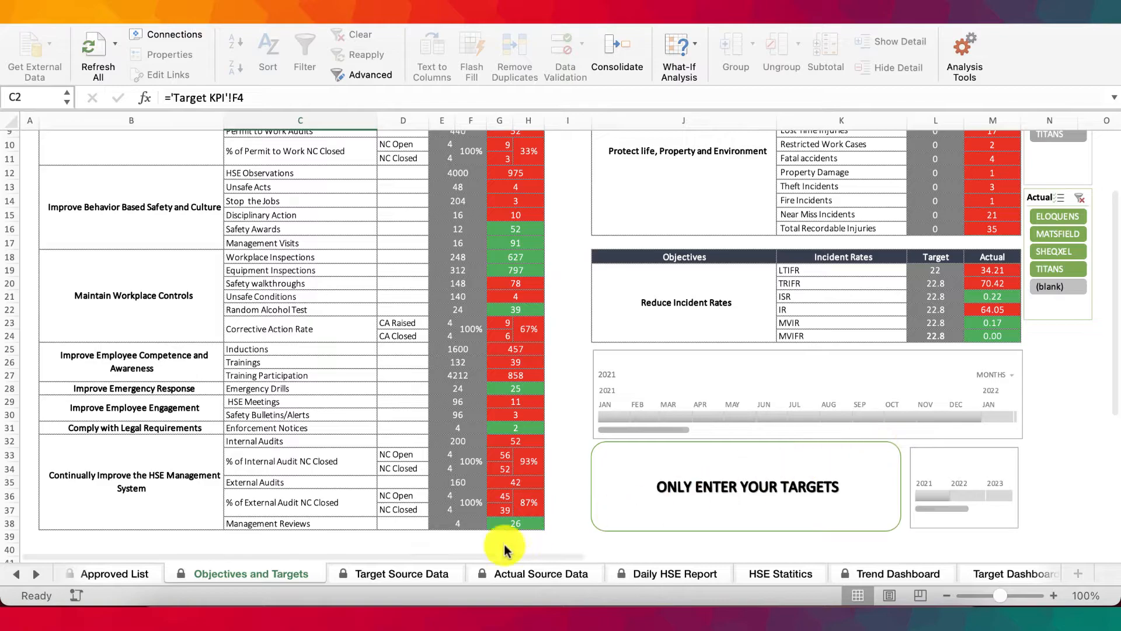
Check the Target Source Data and Actual Source Data sheets, and return to the Objectives and Targets sheet
click(387, 575)
click(591, 573)
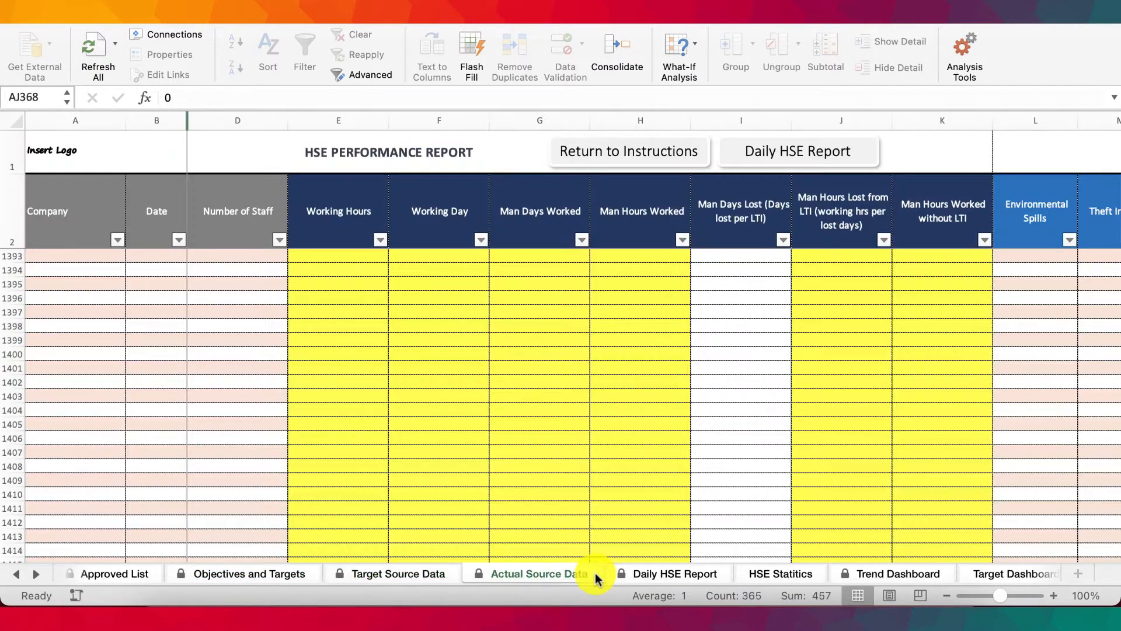
click(417, 571)
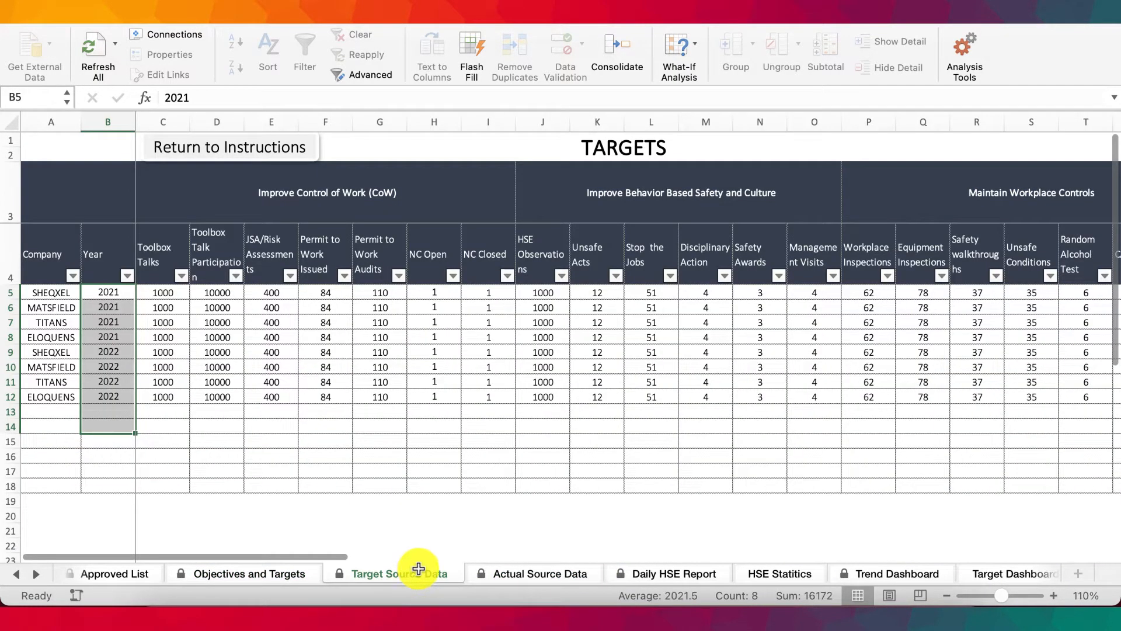
click(522, 577)
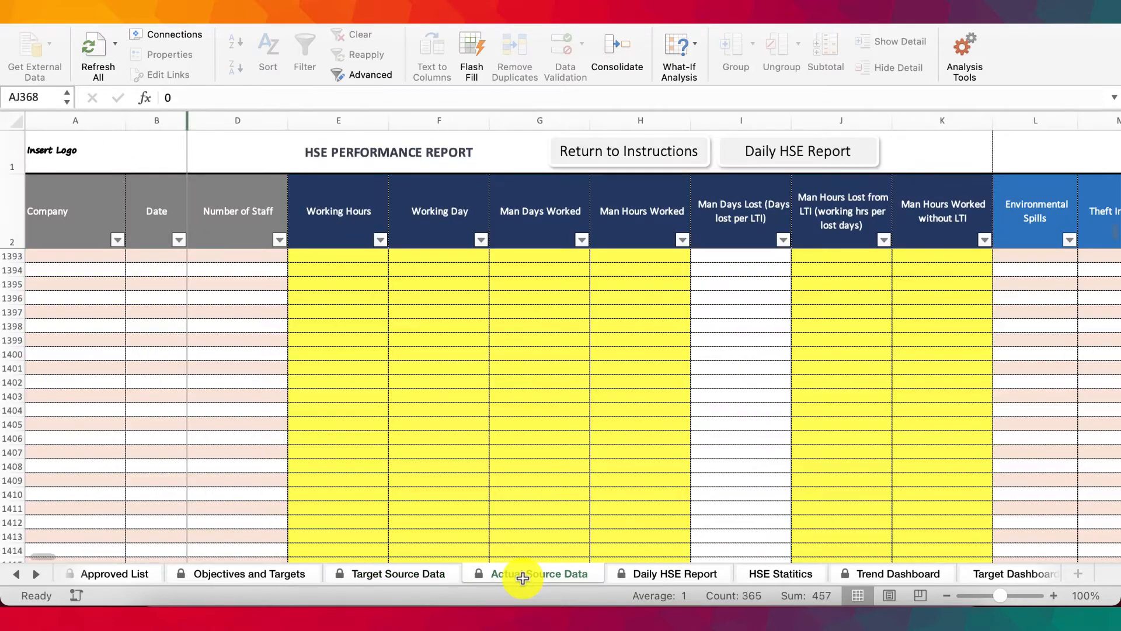
click(257, 575)
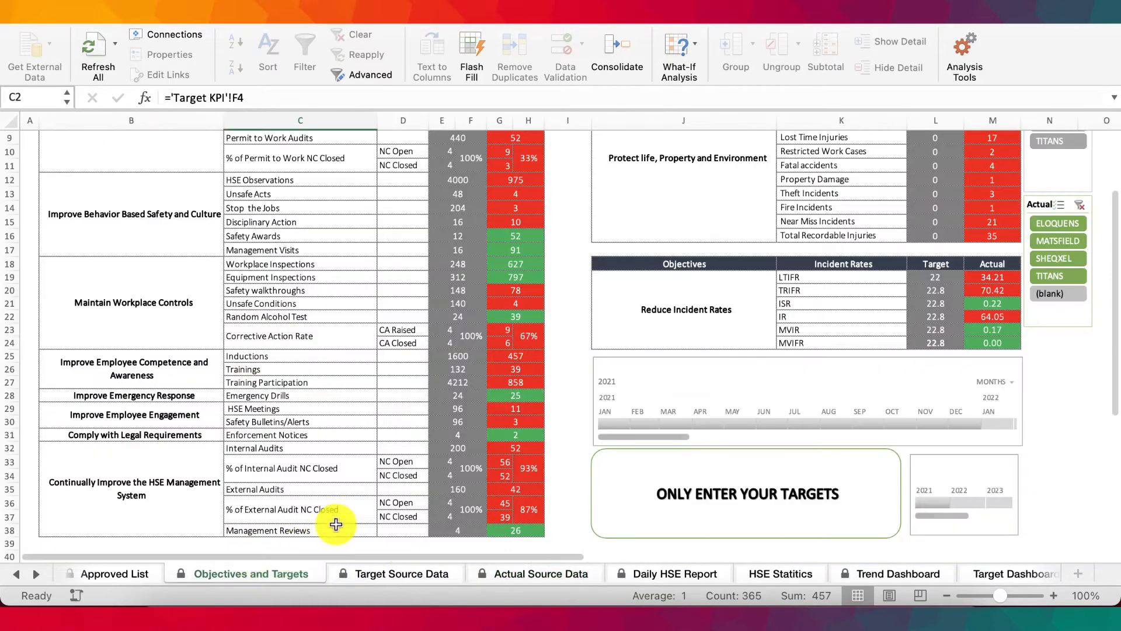
Examine the 2021 targets against actuals for all companies, and collapse the ribbon to enlarge the sheet area
scroll(499, 415, down, 1)
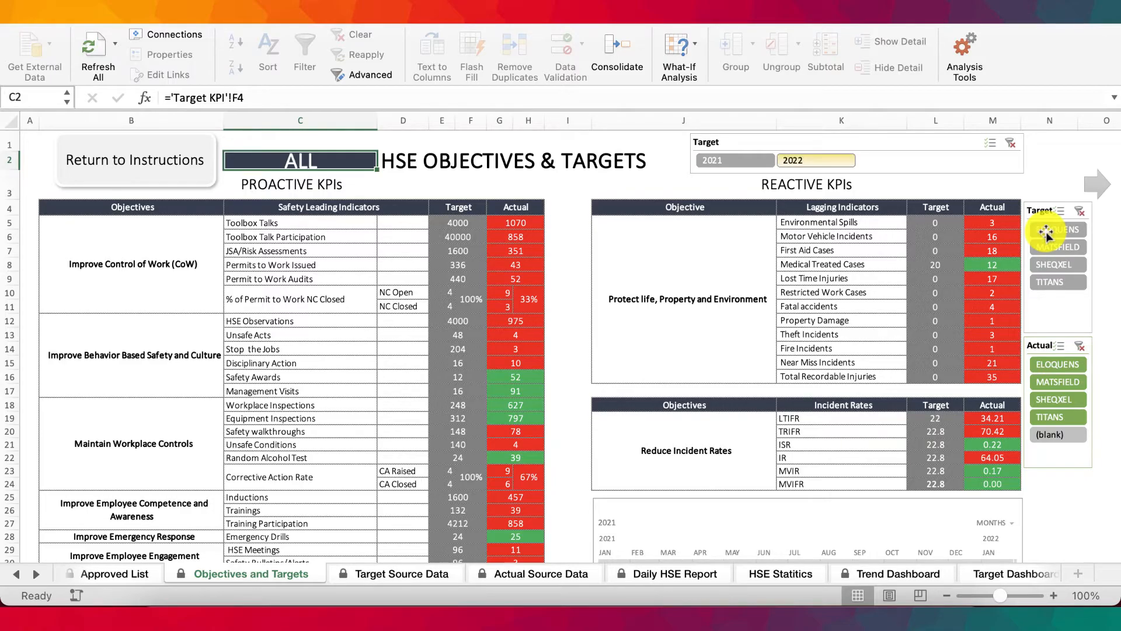
scroll(929, 350, down, 4)
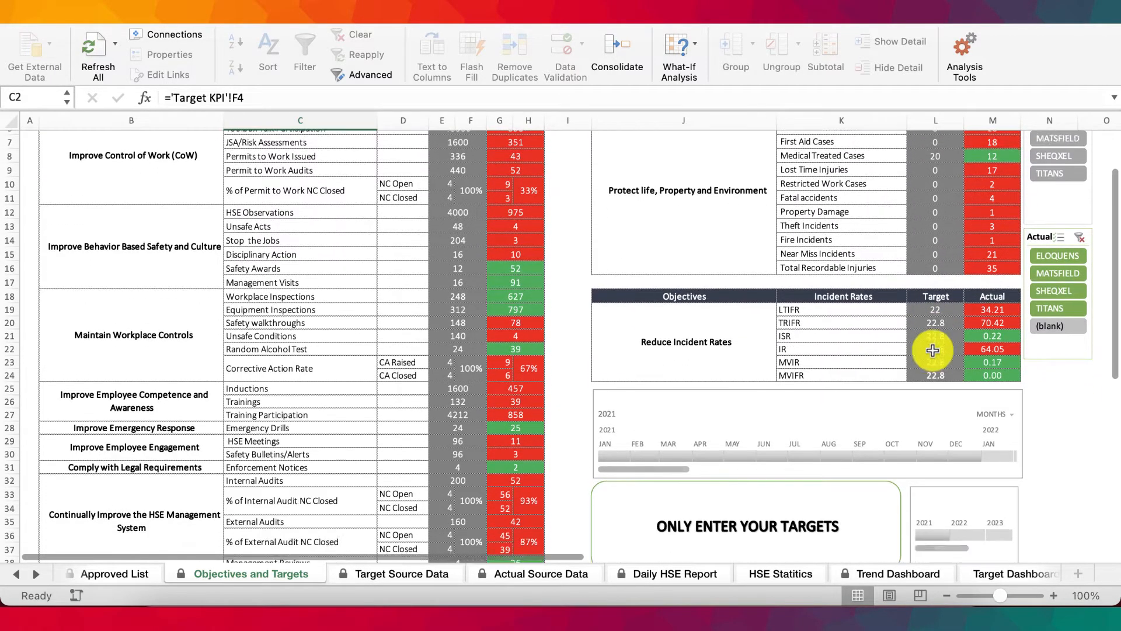
scroll(932, 350, down, 1)
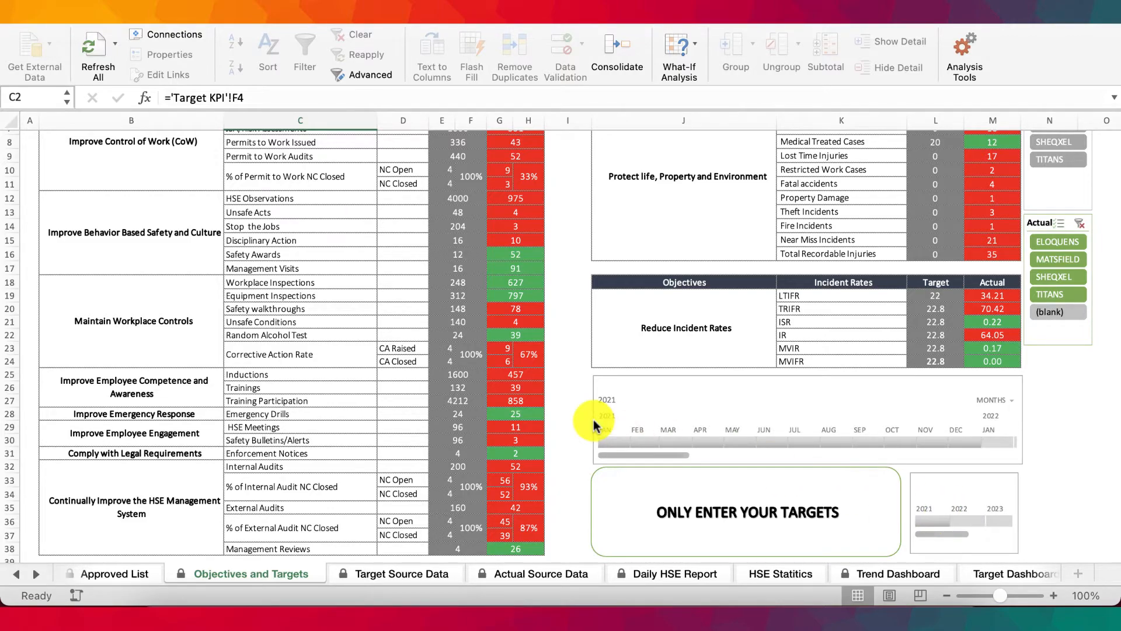
scroll(847, 444, up, 5)
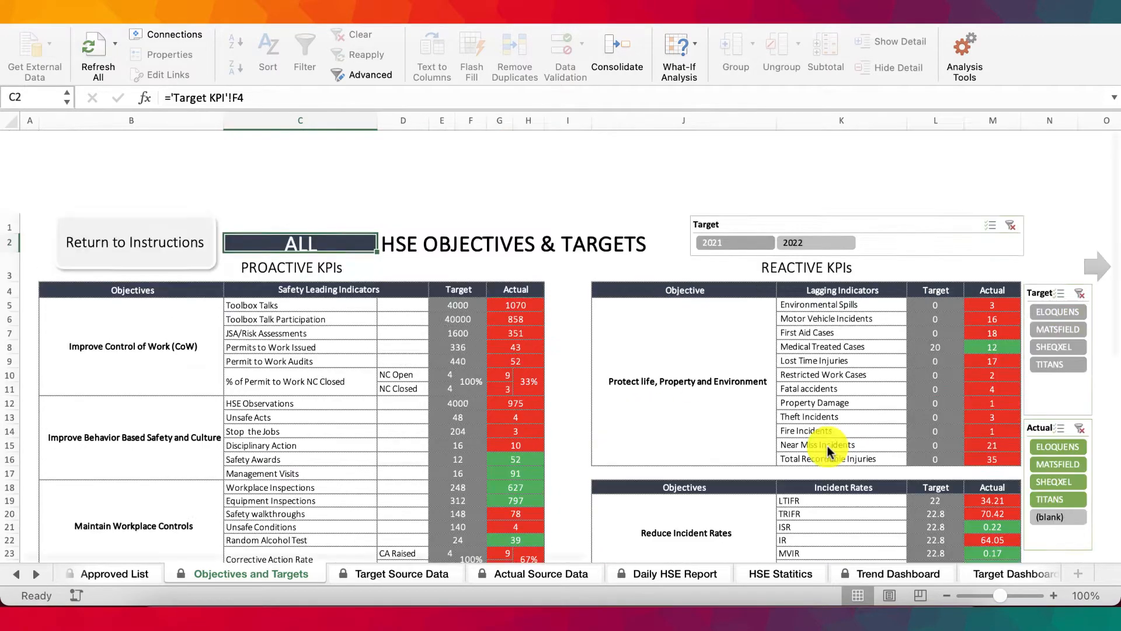
scroll(828, 447, down, 2)
click(1101, 24)
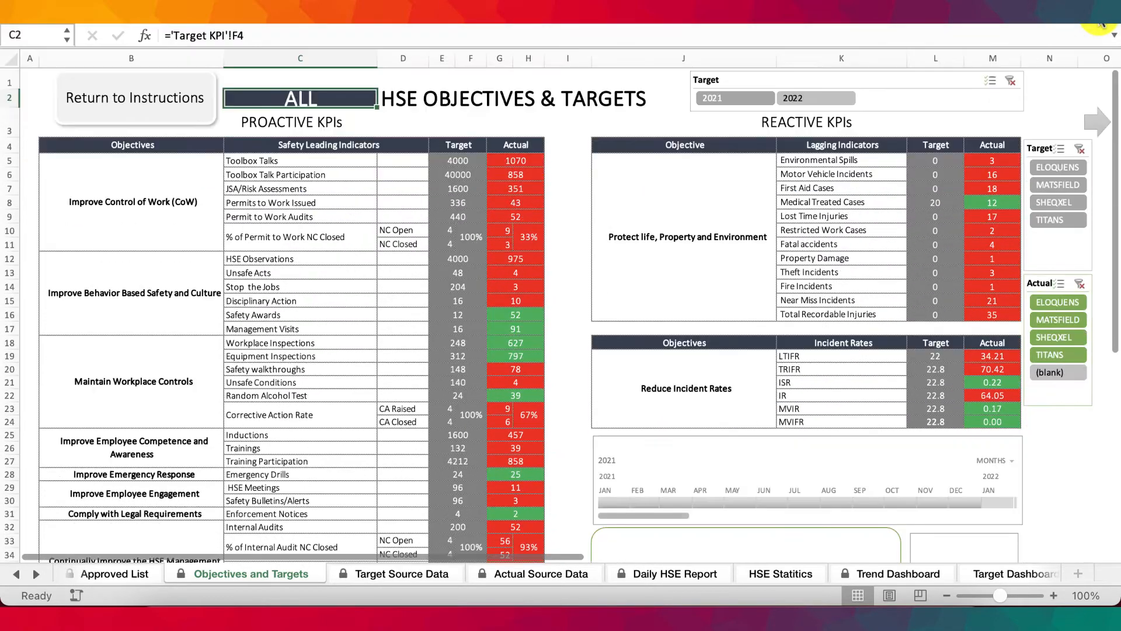
Highlight the Company or Site entries and the Working Hours cells C4:C14 on the Approved List sheet
click(118, 573)
click(367, 437)
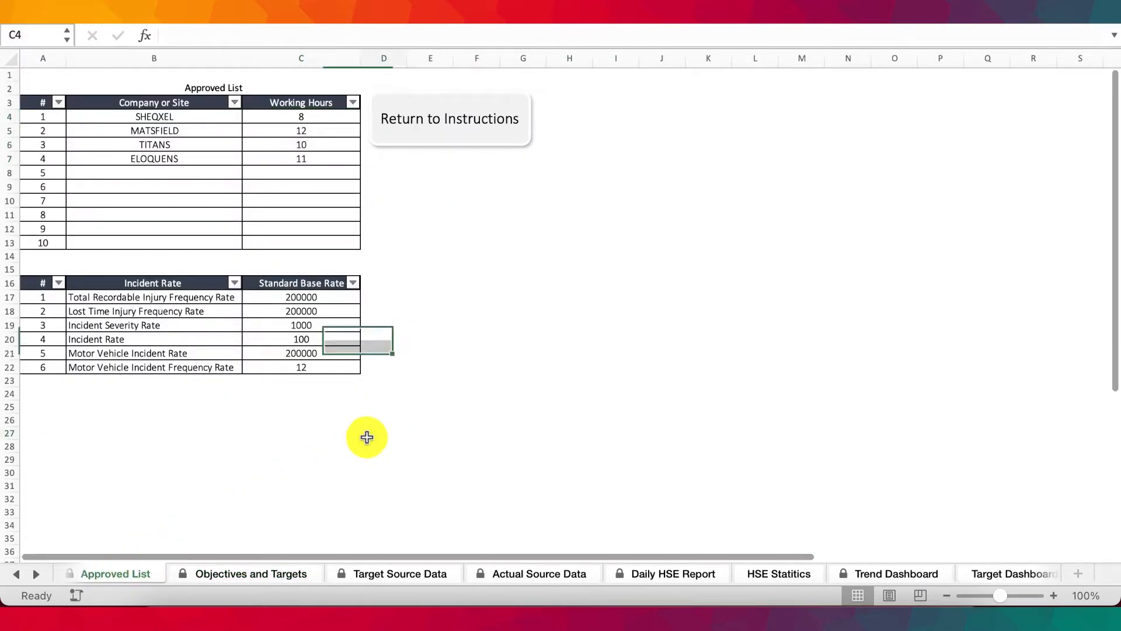
drag(166, 117, 155, 242)
click(544, 307)
drag(178, 118, 166, 242)
drag(302, 122, 307, 242)
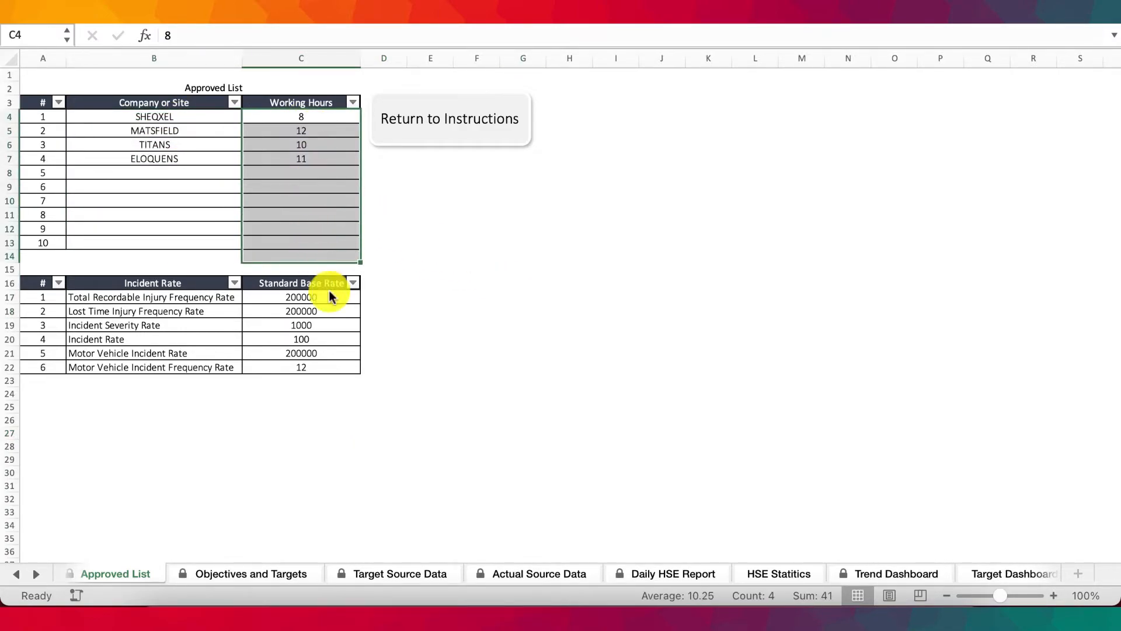
Show the Actual Source Data sheet again and look over the company targets on the Target Source Data sheet
click(453, 570)
click(509, 572)
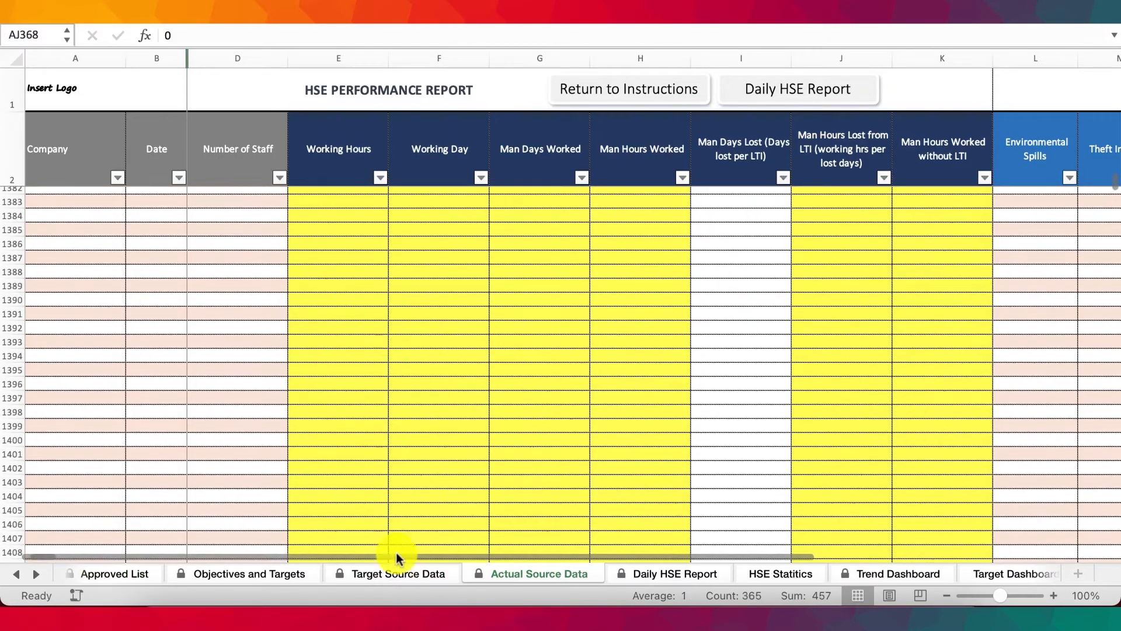
click(394, 571)
scroll(418, 379, down, 5)
scroll(418, 380, up, 3)
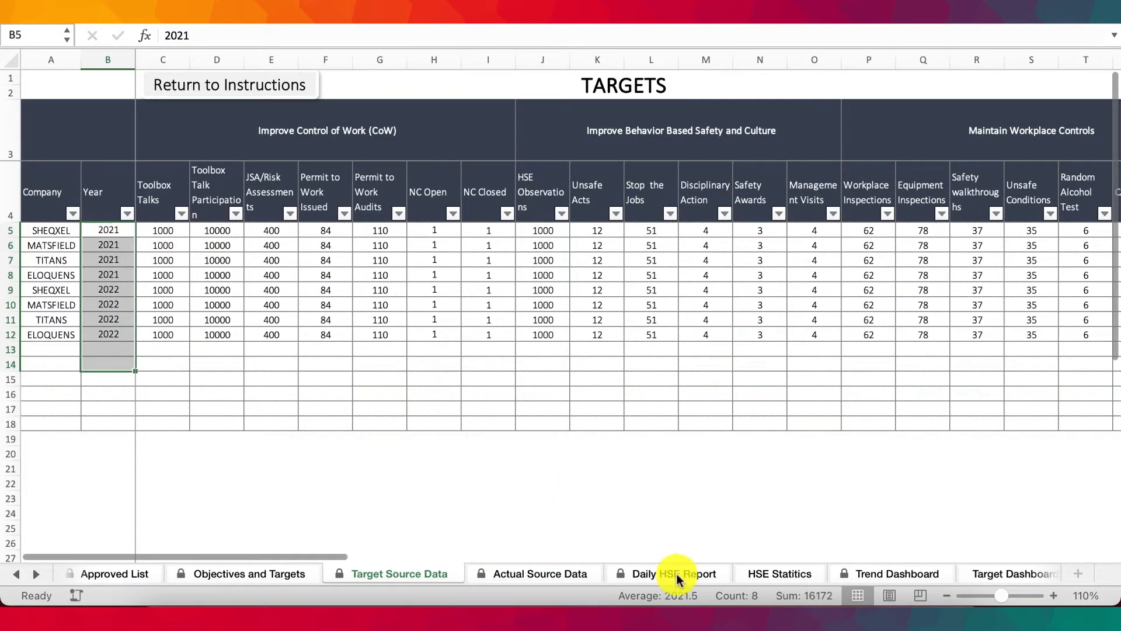
View the Daily HSE Report, HSE Statitics, Trend Dashboard and Target Dashboard sheets in turn
click(676, 576)
scroll(816, 420, down, 5)
scroll(816, 420, up, 5)
scroll(816, 421, down, 1)
scroll(816, 420, up, 1)
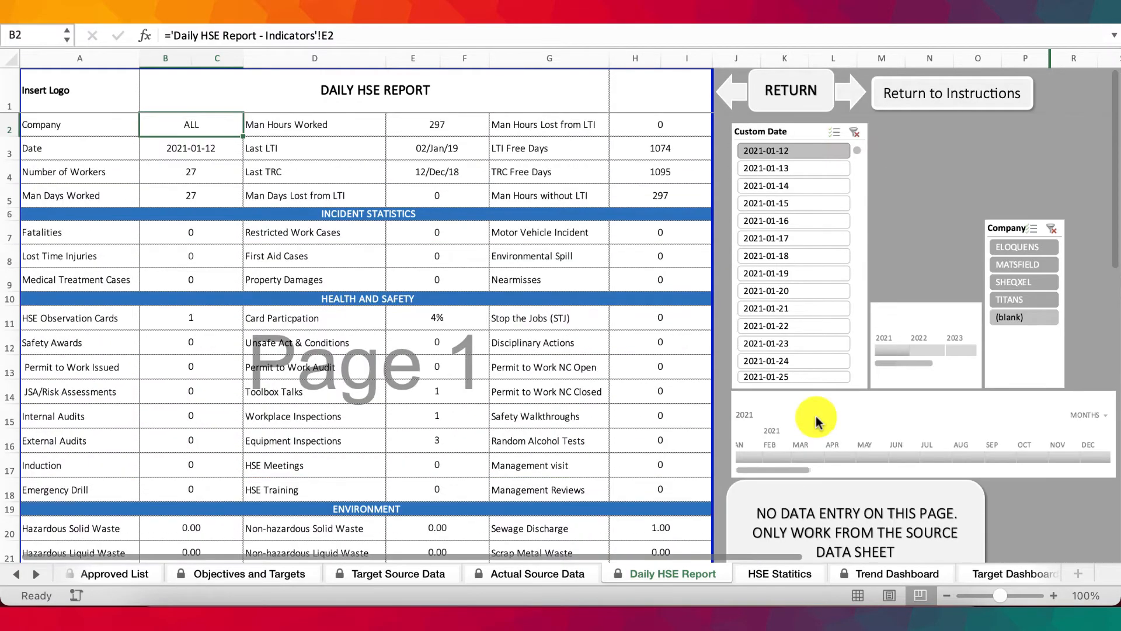
click(793, 575)
click(896, 575)
click(996, 575)
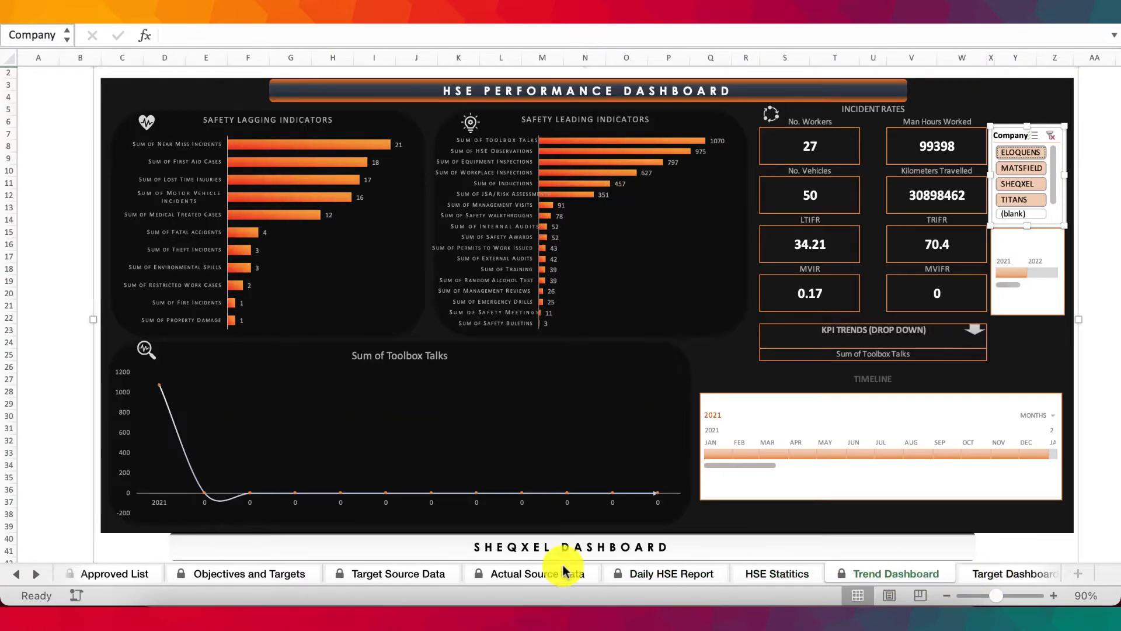
click(36, 573)
click(36, 574)
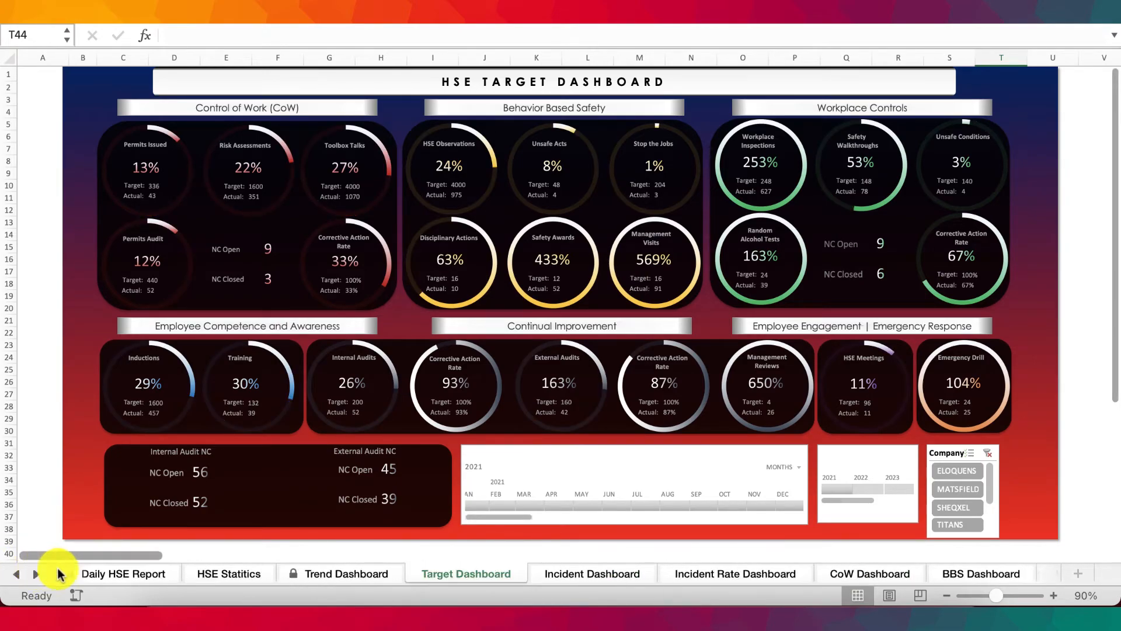
View the Incident Rate Dashboard and CoW Dashboard sheets, and bring the remaining dashboard sheets within reach
click(695, 577)
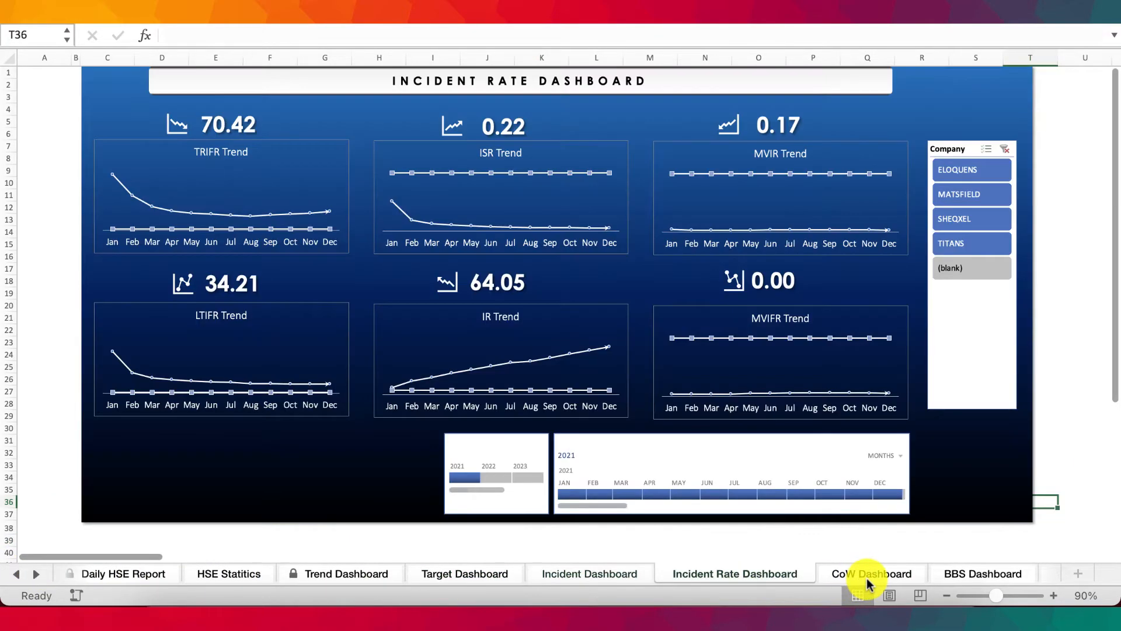
click(867, 577)
click(32, 574)
click(32, 574)
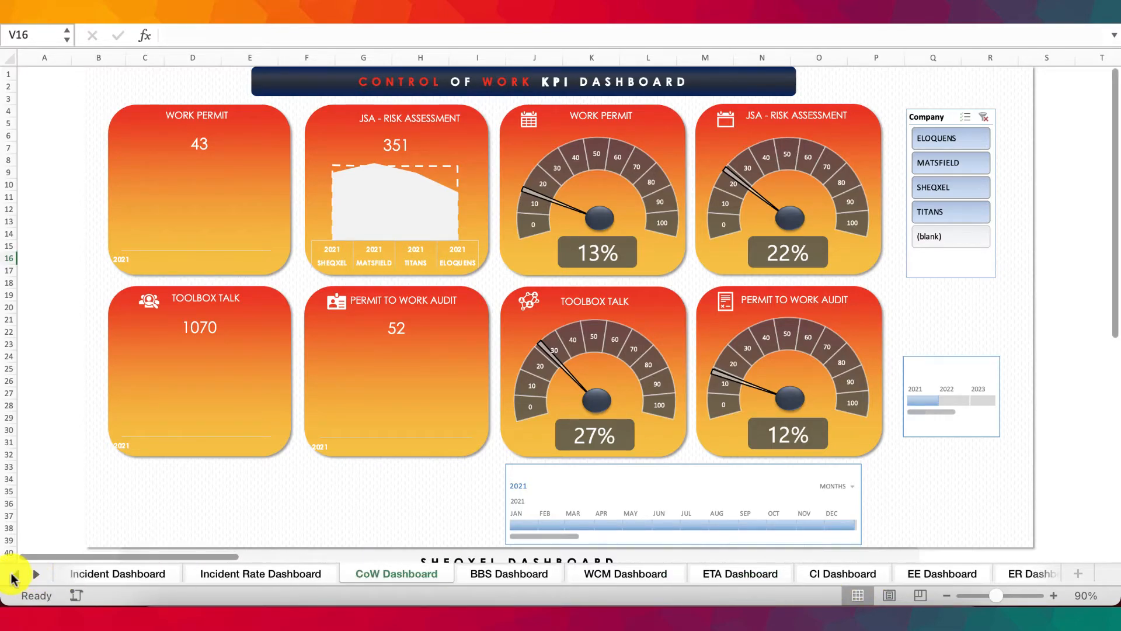
Go back from the CoW Dashboard to the Objectives and Targets sheet
click(13, 577)
click(13, 577)
click(13, 577)
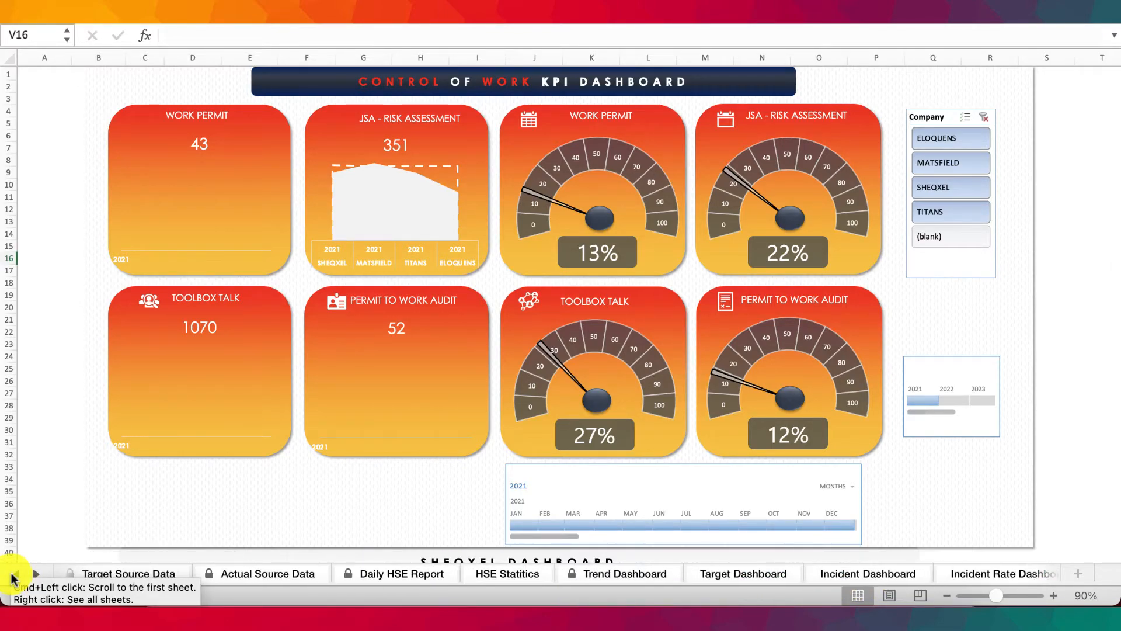
click(14, 577)
click(150, 573)
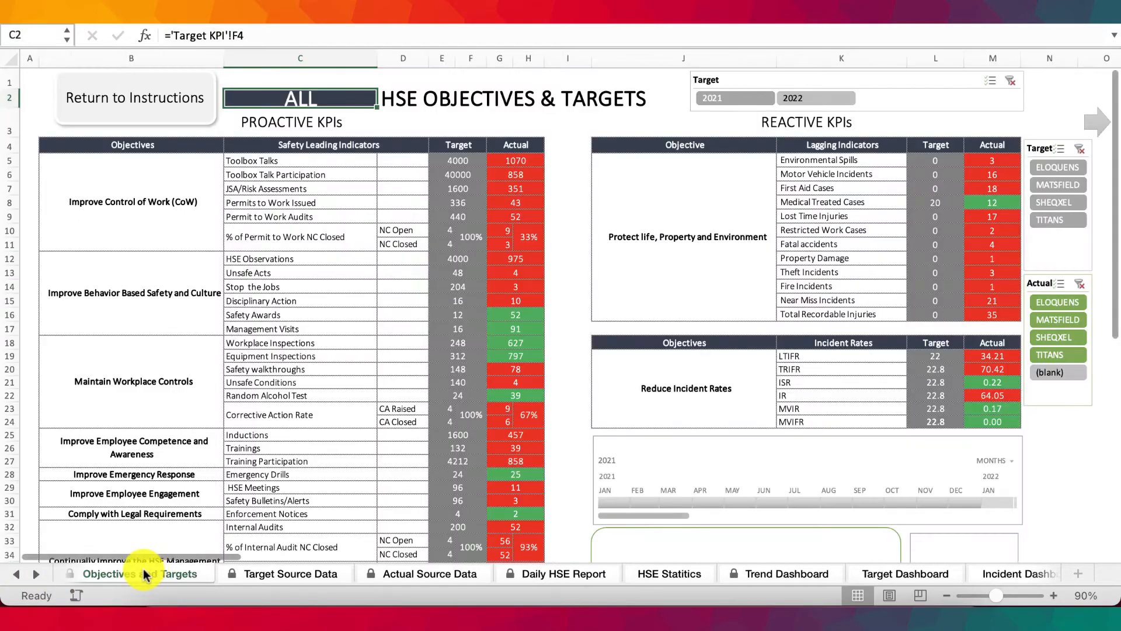
Bring the workbook's first sheets within reach and open the Approved List sheet
click(26, 576)
click(526, 253)
click(16, 577)
click(16, 577)
click(16, 577)
click(16, 577)
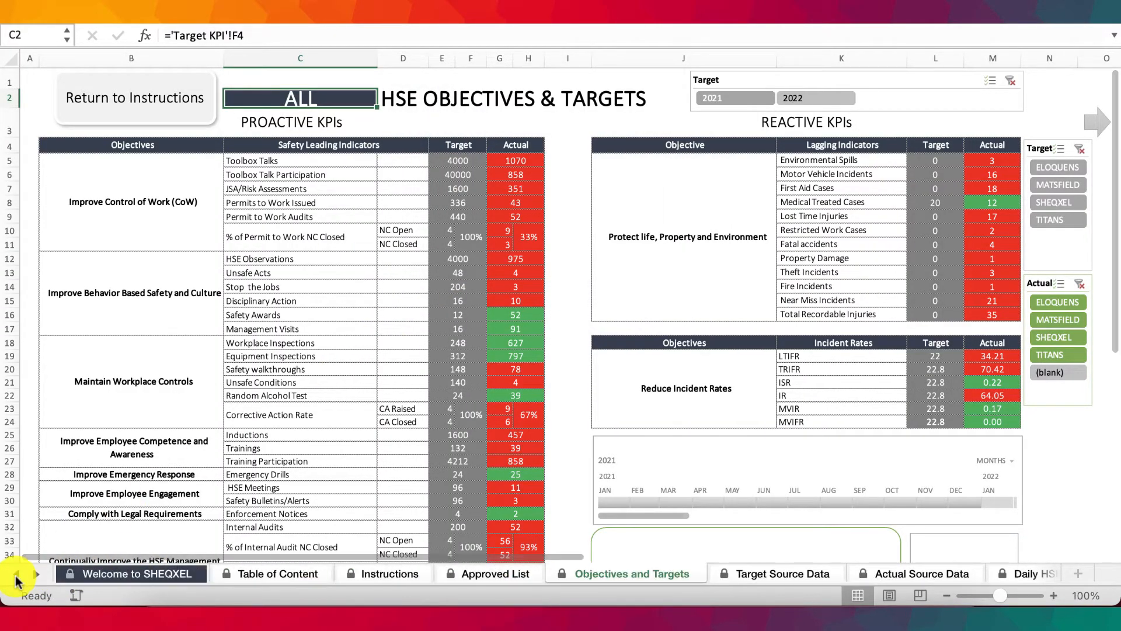
click(524, 575)
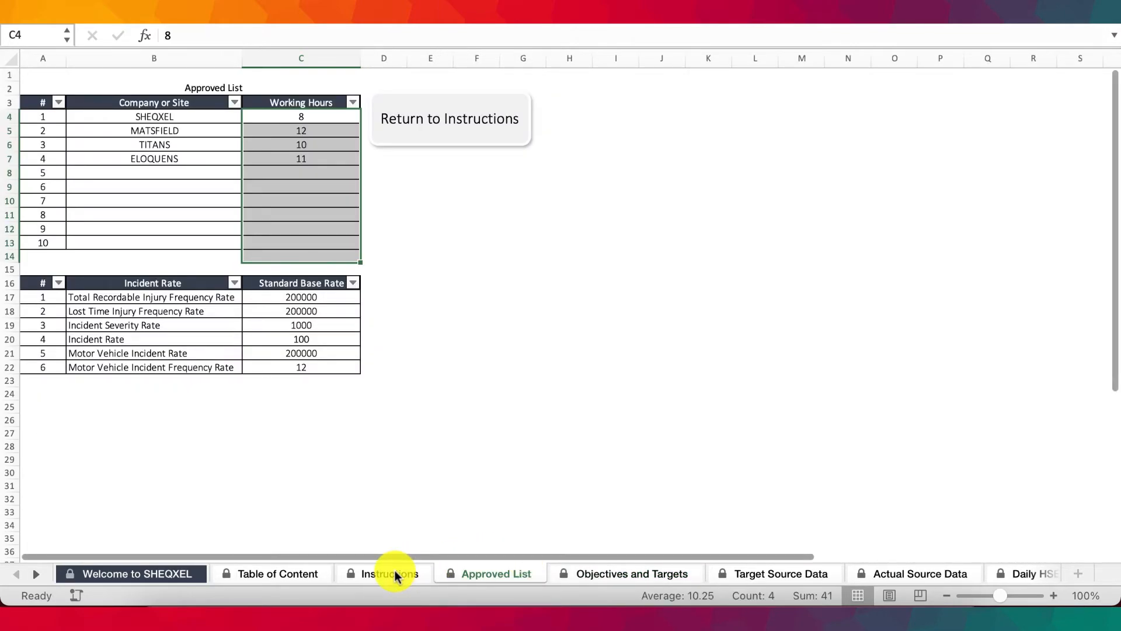